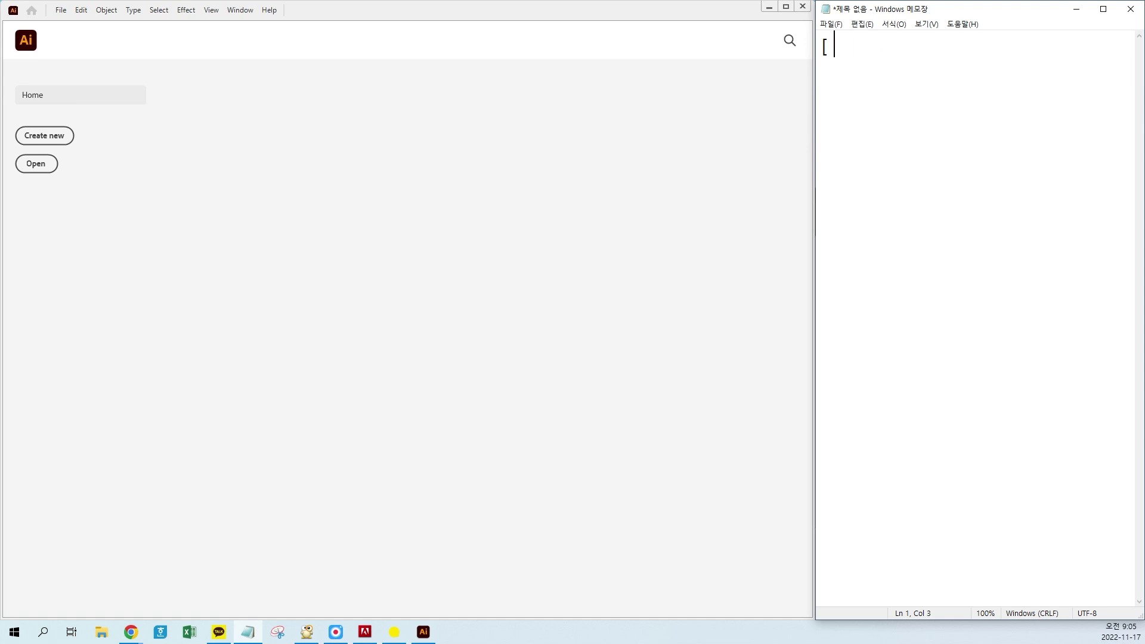
Write the heading "[ adobe illustrator 11.17 ]" in the notes, followed by a blank line
{"action": "type", "text": "adobv"}
{"action": "key", "text": "BackSpace"}
{"action": "type", "text": "e illustrator "}
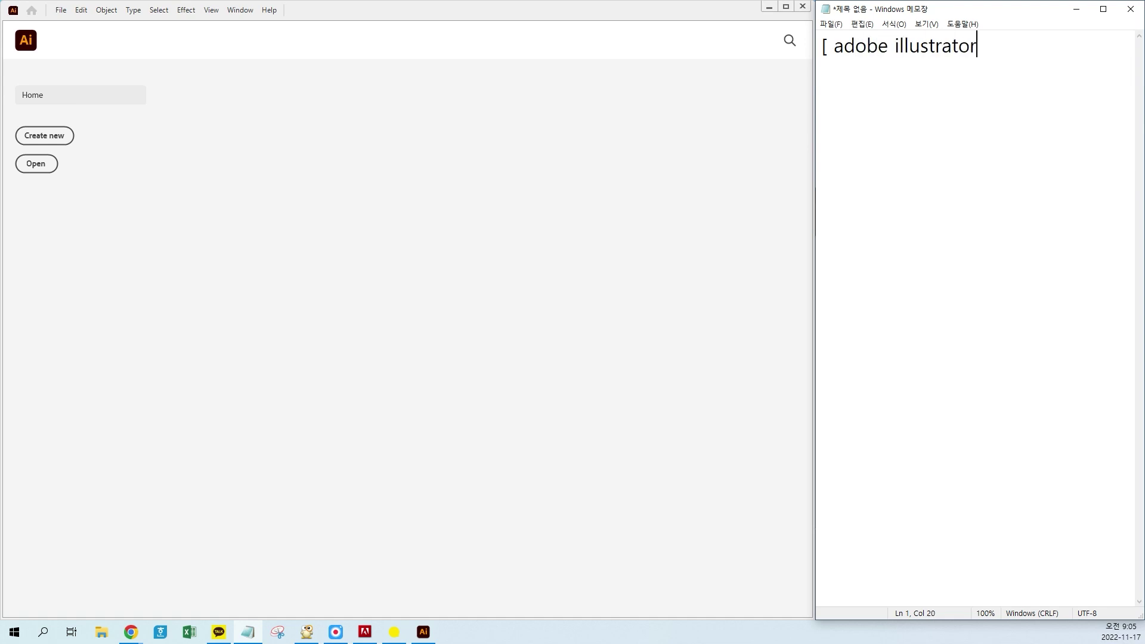
{"action": "type", "text": "11.17]"}
{"action": "key", "text": "Return"}
{"action": "key", "text": "Left"}
{"action": "key", "text": "End"}
{"action": "key", "text": "Return"}
{"action": "key", "text": "Return"}
Add the subheading "- 활용하기 -" and the first item "1. 새로 만들기" to the notes
{"action": "type", "text": "-gh"}
{"action": "key", "text": "BackSpace"}
{"action": "key", "text": "BackSpace"}
{"action": "key", "text": "Hangul"}
{"action": "type", "text": "화활용하기 -"}
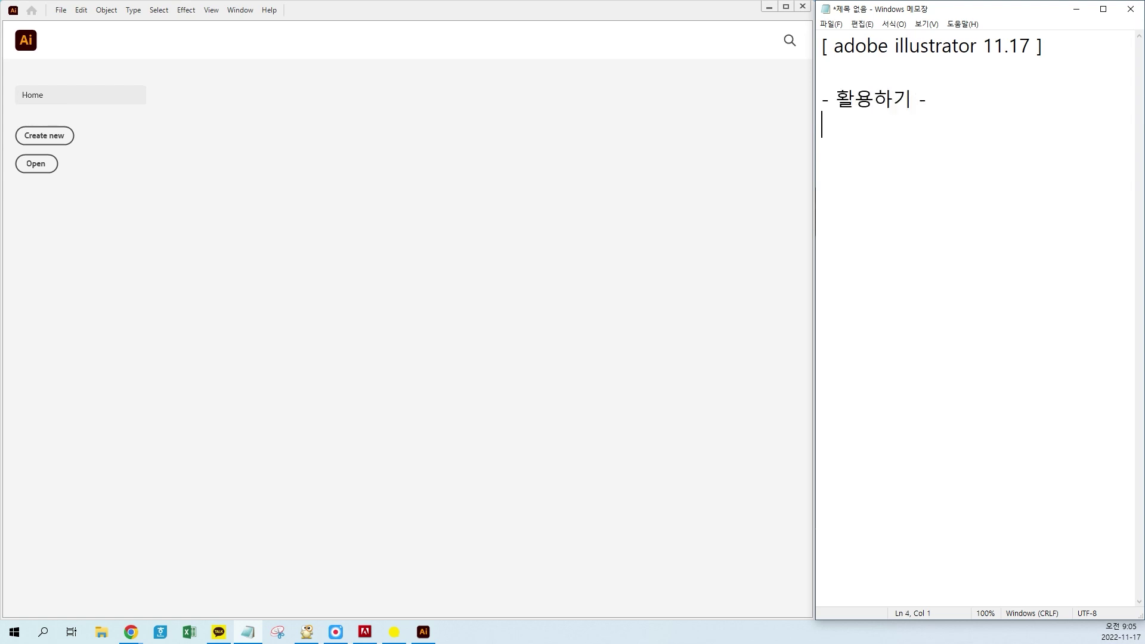
{"action": "type", "text": "새로 만들기"}
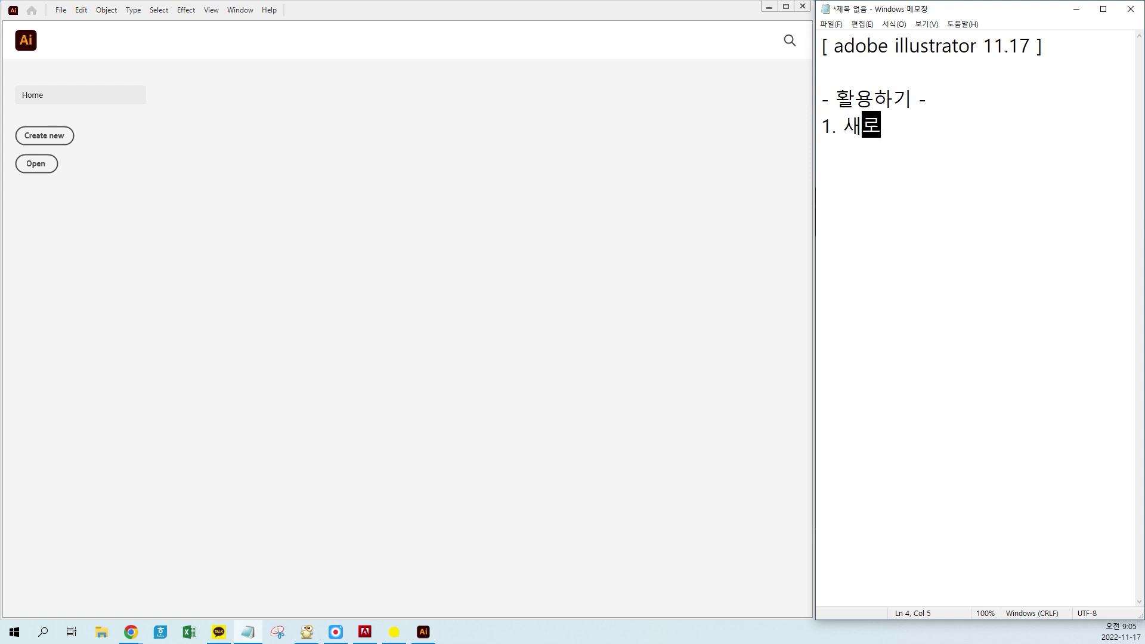
Switch to Illustrator and create a new RGB document 850 px wide and 1000 px high with one artboard
{"action": "left_click", "coordinate": [776, 138]}
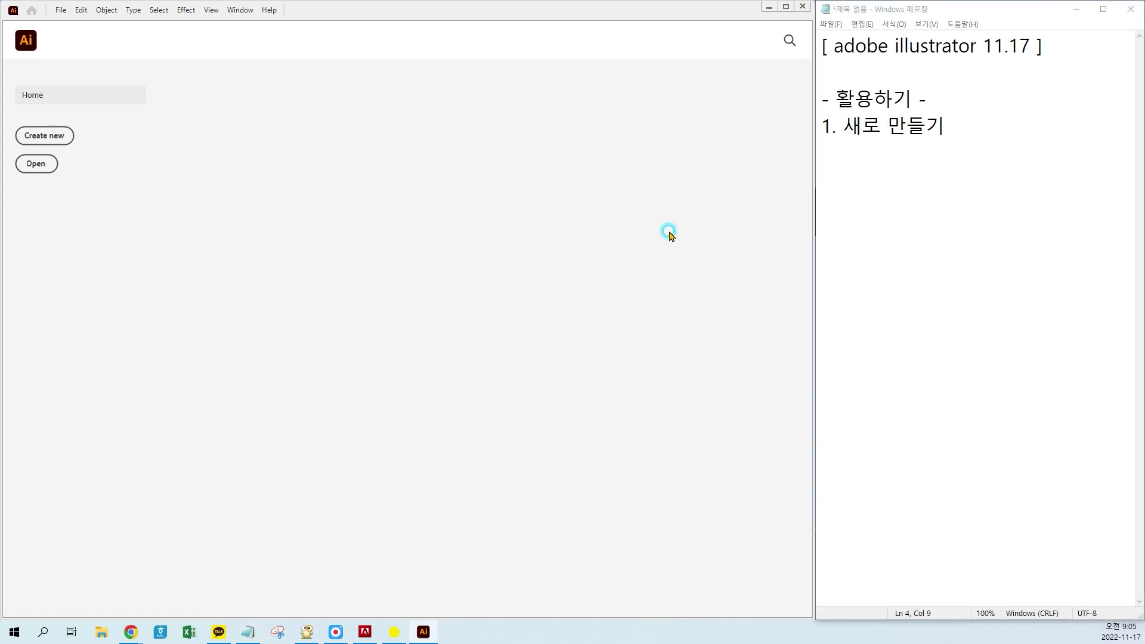
{"action": "key", "text": "ctrl+n"}
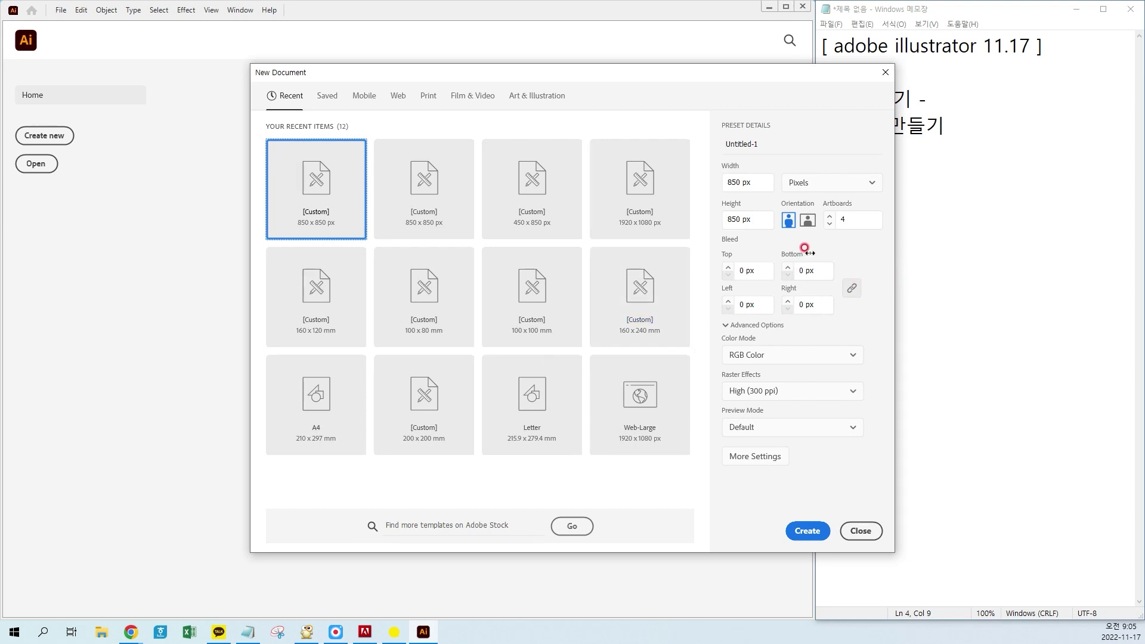
{"action": "left_click", "coordinate": [760, 219]}
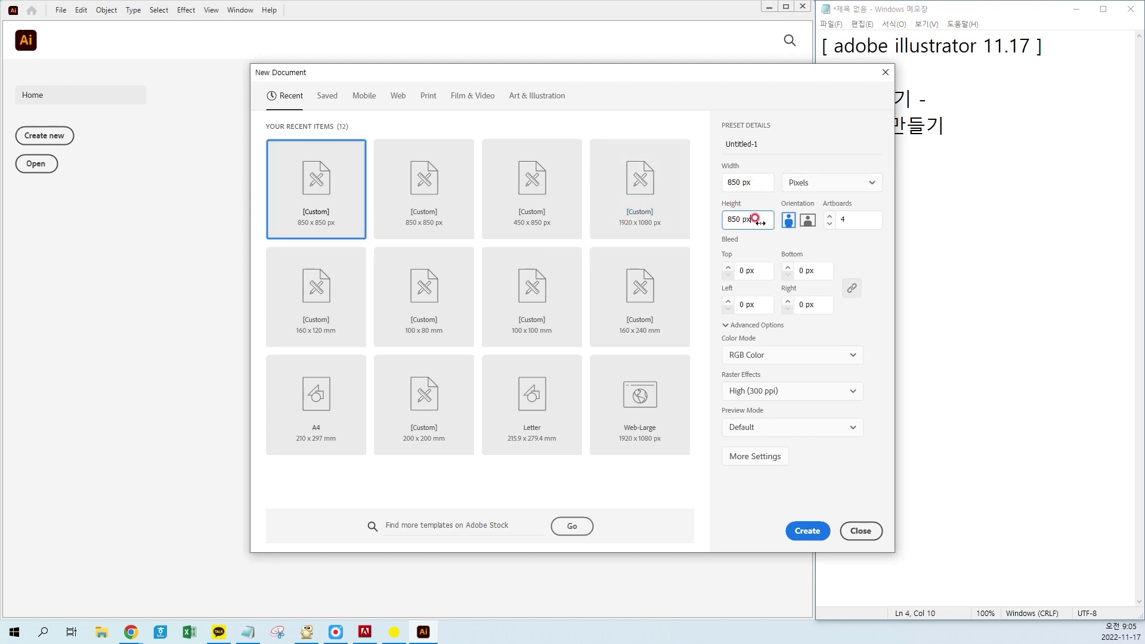
{"action": "left_click", "coordinate": [732, 220]}
{"action": "left_click", "coordinate": [739, 219]}
{"action": "left_click", "coordinate": [906, 319]}
{"action": "type", "text": "00"}
{"action": "left_click", "coordinate": [760, 180]}
{"action": "left_click", "coordinate": [853, 219]}
{"action": "key", "text": "BackSpace"}
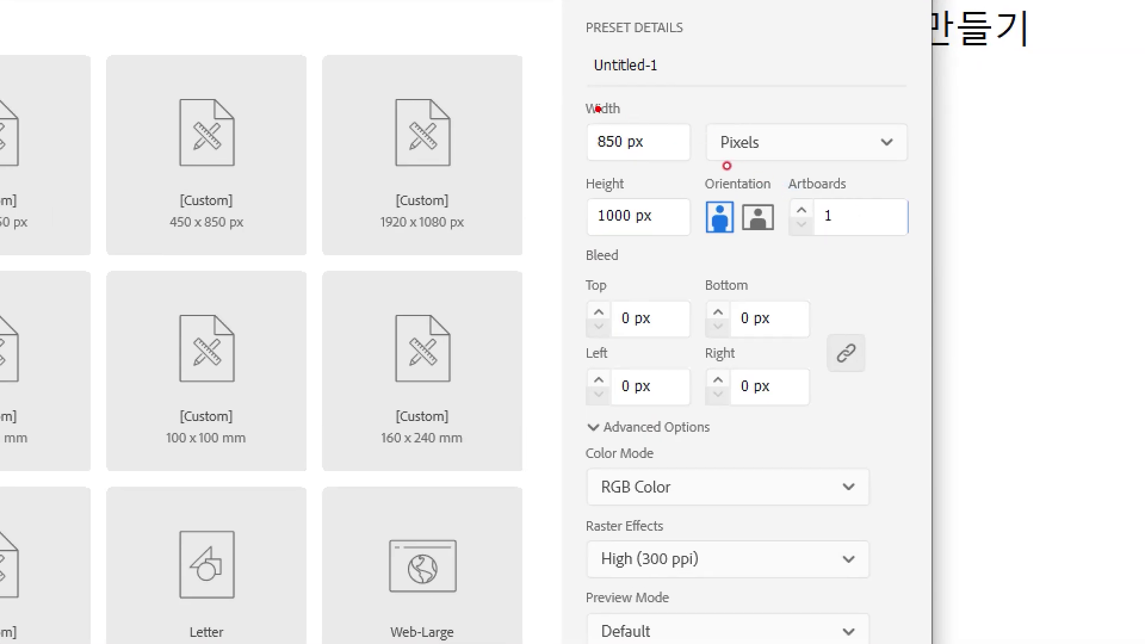
{"action": "left_click", "coordinate": [778, 235]}
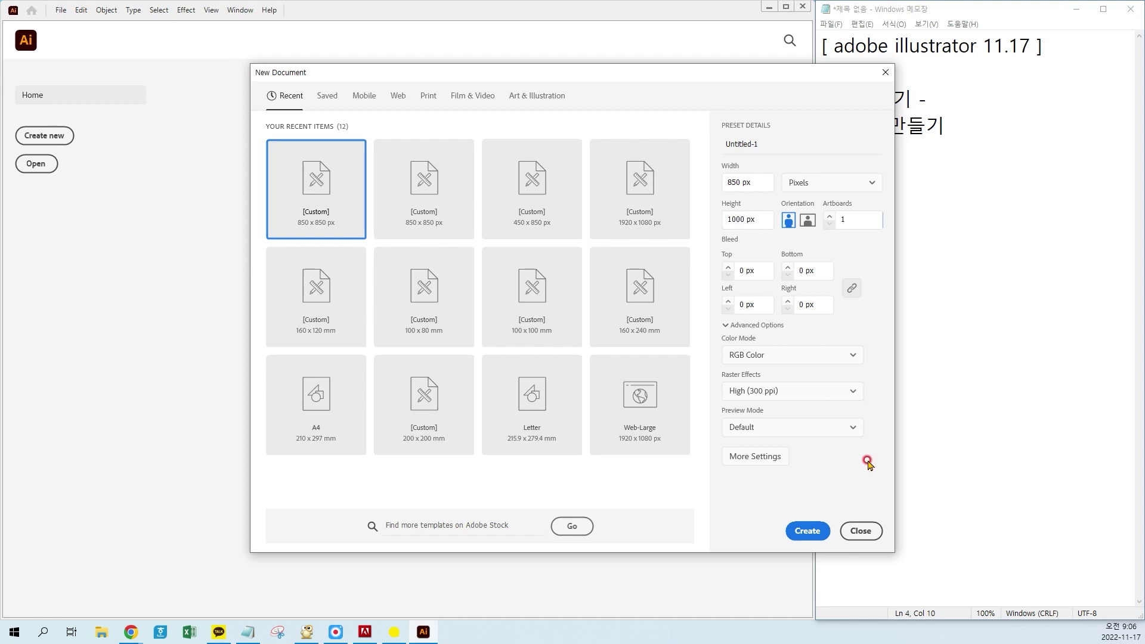
{"action": "left_click", "coordinate": [807, 531]}
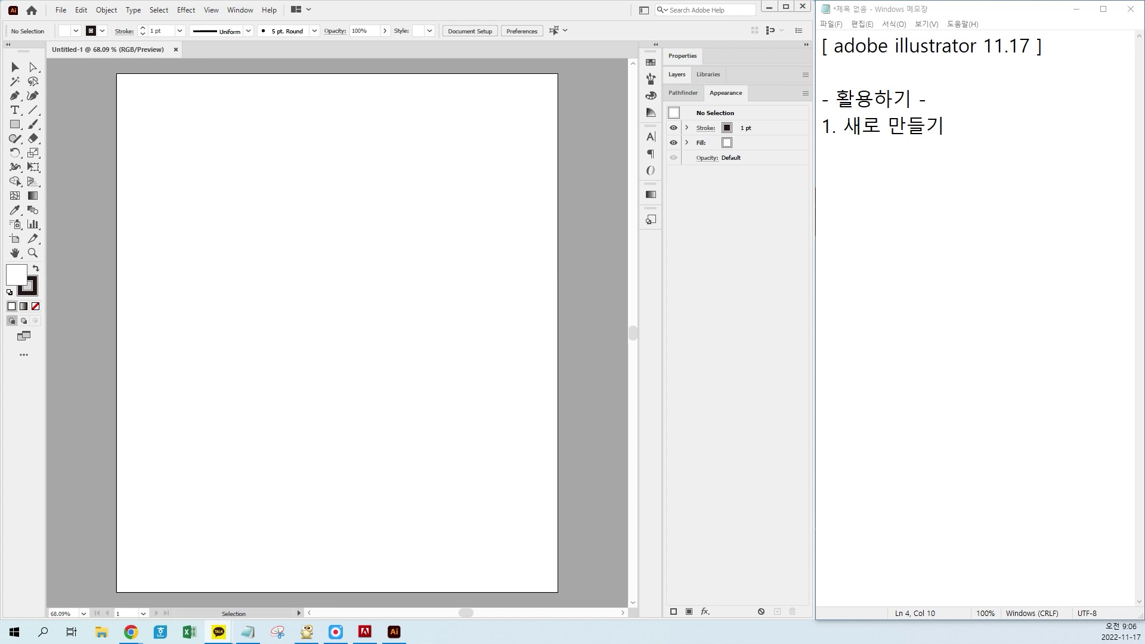
Switch to the image viewer, examine the grid pattern in the book cover's background, and move the viewer out of the way
{"action": "left_click", "coordinate": [358, 270]}
{"action": "left_click", "coordinate": [365, 272]}
{"action": "scroll", "coordinate": [365, 272], "scroll_direction": "up", "scroll_amount": 1}
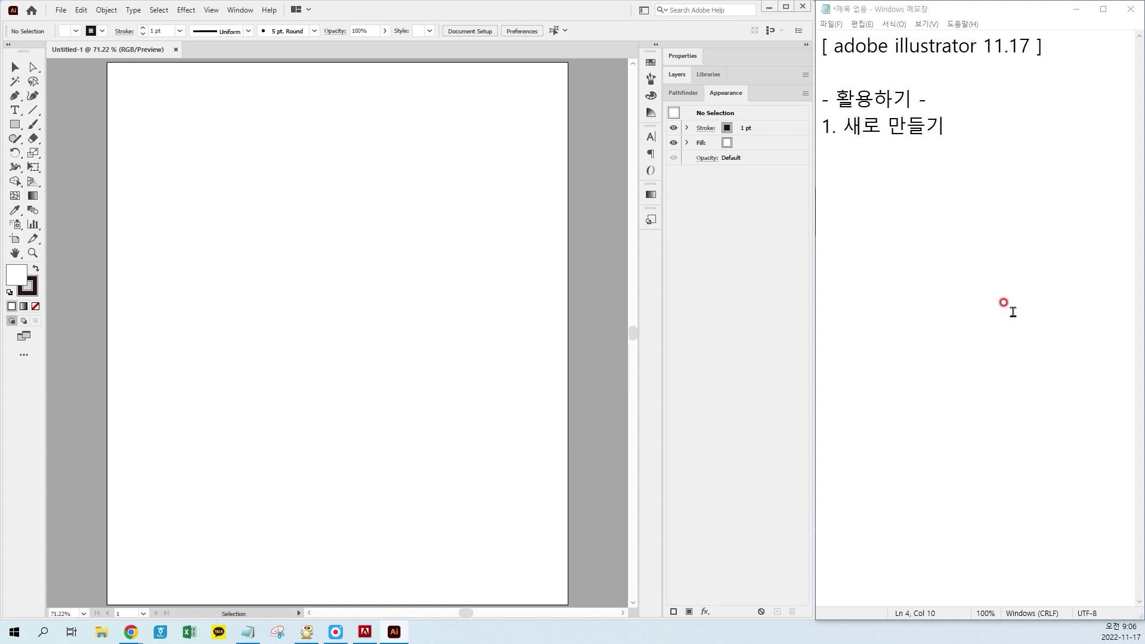
{"action": "left_click", "coordinate": [307, 632]}
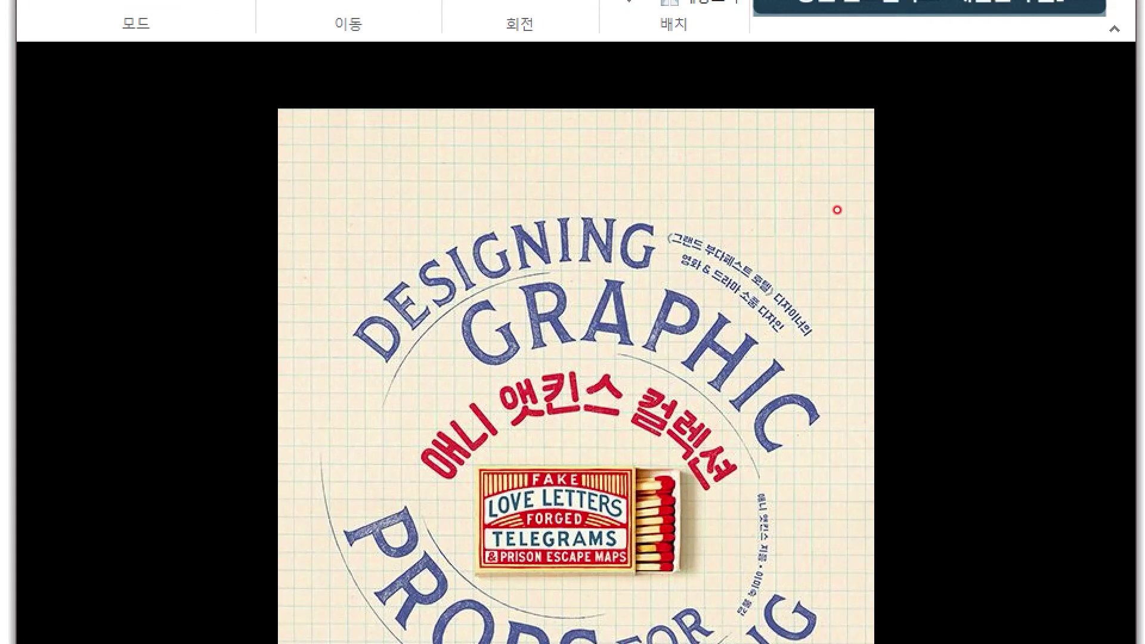
{"action": "left_click_drag", "start_coordinate": [769, 100], "coordinate": [858, 223]}
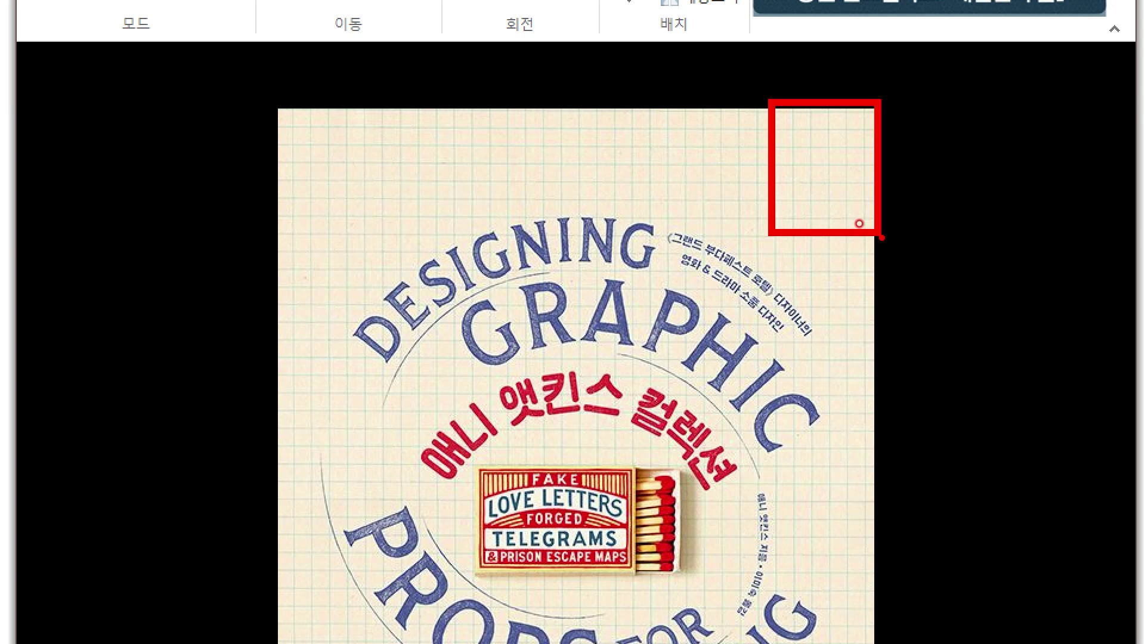
{"action": "key", "text": "Escape"}
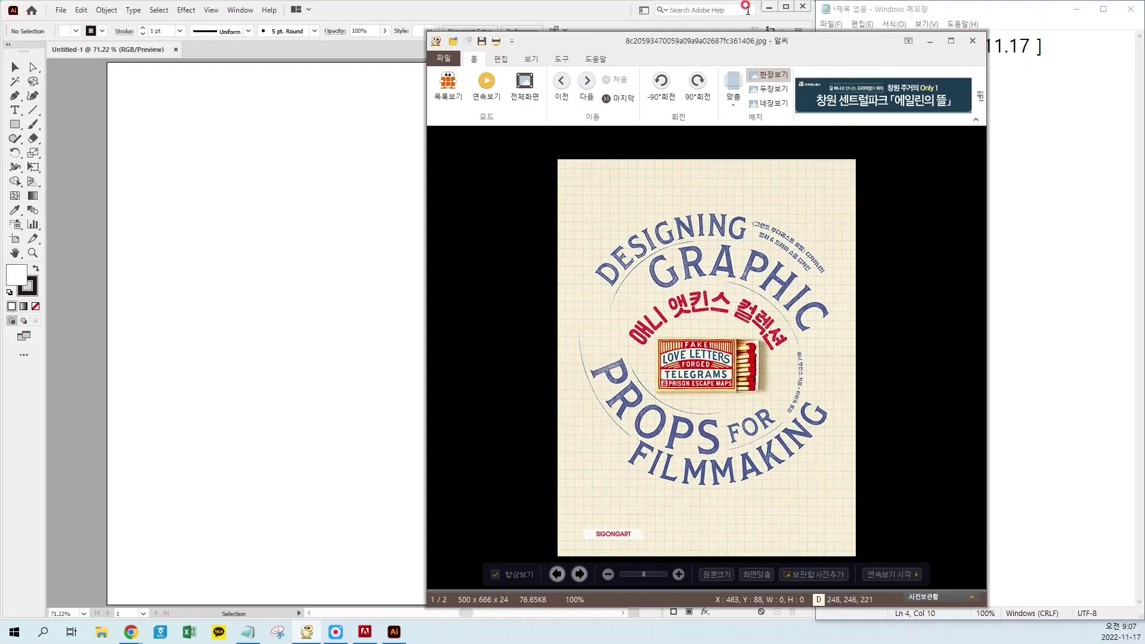
{"action": "left_click_drag", "start_coordinate": [738, 43], "coordinate": [1144, 100]}
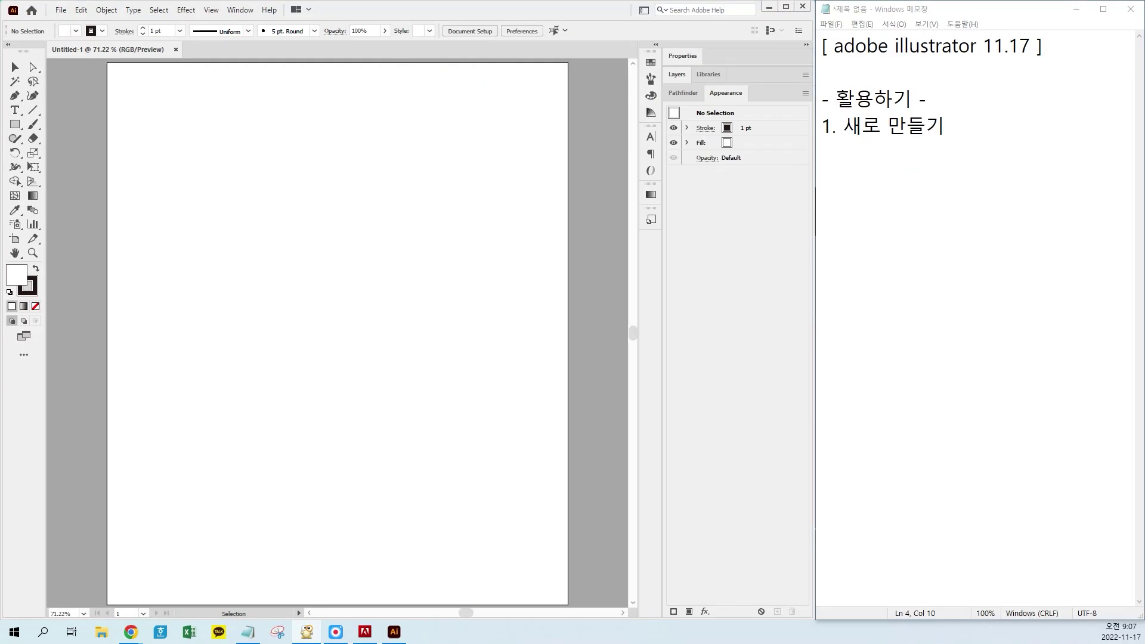
Switch to Notepad, append "(ctrl + N)" to the first item and start item "2." on a new line
{"action": "left_click", "coordinate": [951, 124]}
{"action": "type", "text": "("}
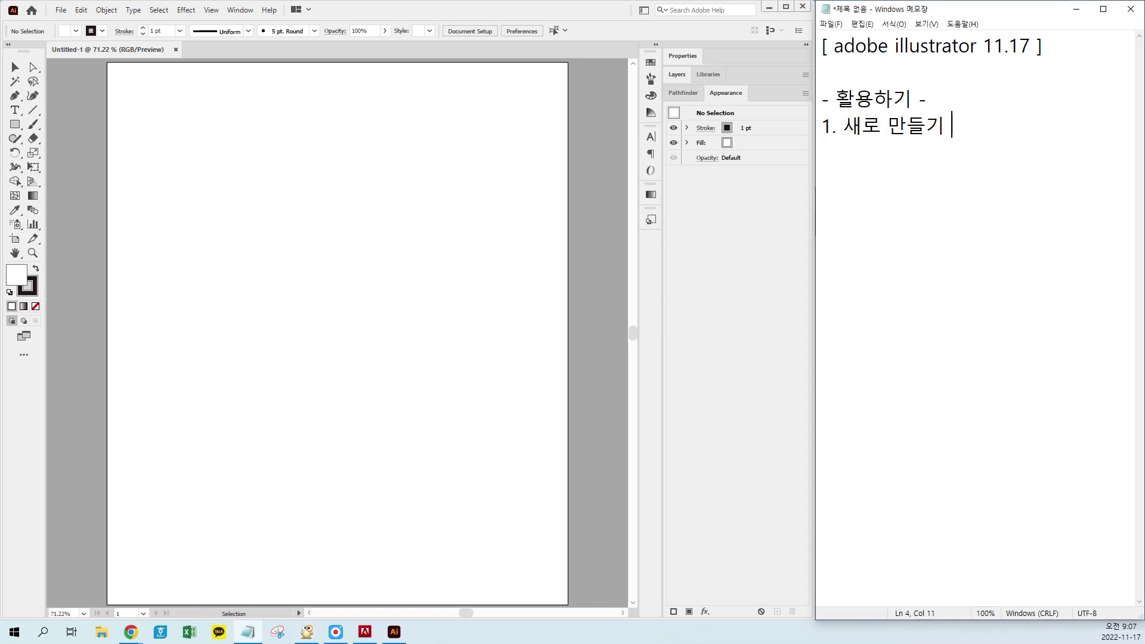
{"action": "type", "text": "n"}
{"action": "key", "text": "BackSpace"}
{"action": "type", "text": "ctrl + "}
{"action": "type", "text": "N)"}
{"action": "type", "text": "2."}
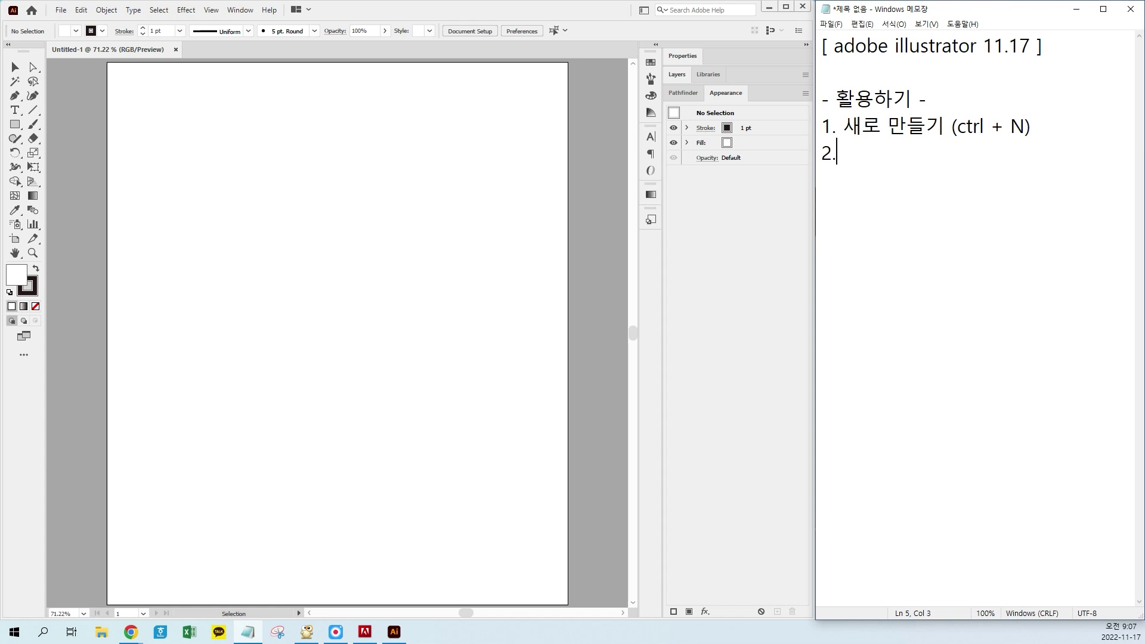
{"action": "type", "text": " 패턴에 상"}
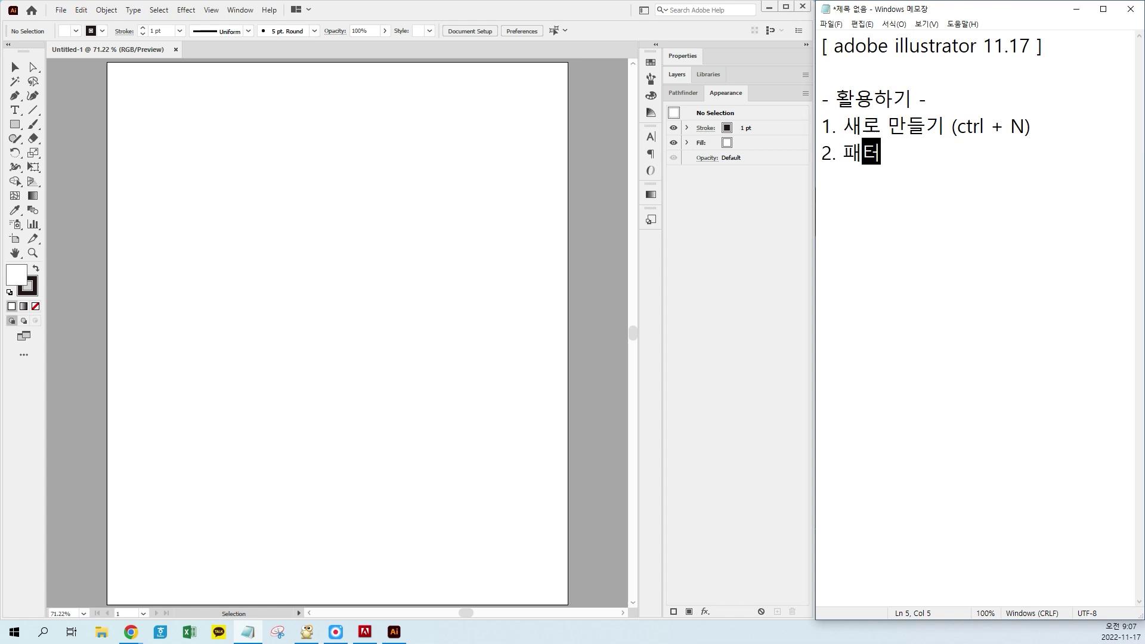
{"action": "type", "text": "용할 "}
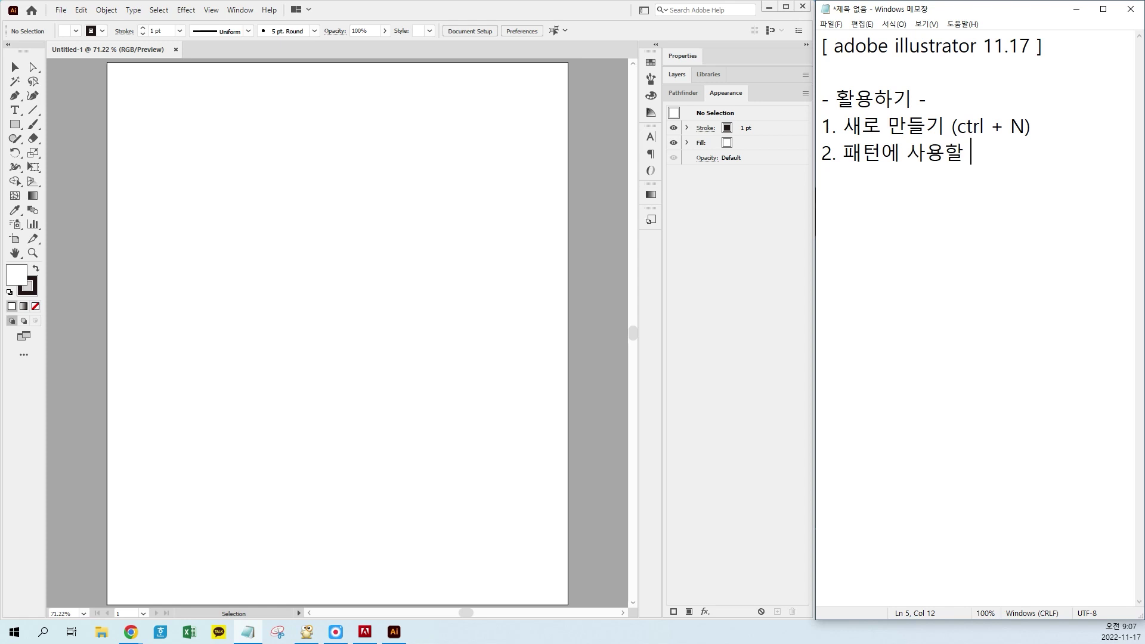
{"action": "type", "text": "프로젝ㅌㅡ 새"}
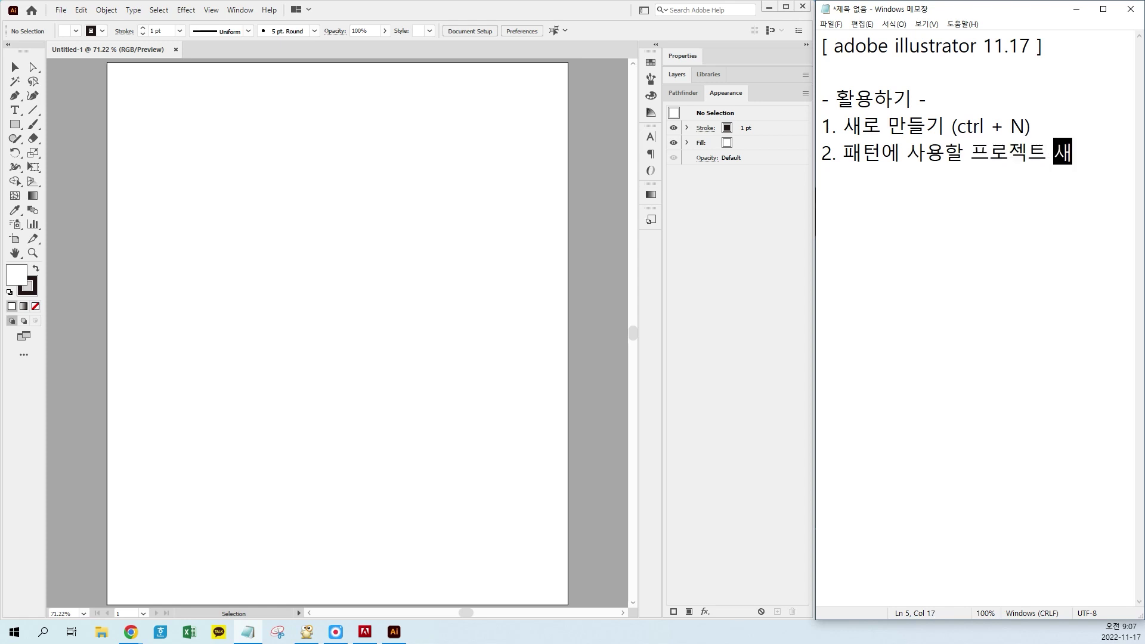
{"action": "key", "text": "BackSpace"}
{"action": "key", "text": "BackSpace"}
{"action": "key", "text": "BackSpace"}
{"action": "key", "text": "BackSpace"}
{"action": "key", "text": "BackSpace"}
{"action": "key", "text": "BackSpace"}
{"action": "key", "text": "BackSpace"}
{"action": "key", "text": "BackSpace"}
{"action": "key", "text": "BackSpace"}
{"action": "key", "text": "BackSpace"}
{"action": "key", "text": "BackSpace"}
{"action": "key", "text": "BackSpace"}
{"action": "key", "text": "BackSpace"}
{"action": "key", "text": "BackSpace"}
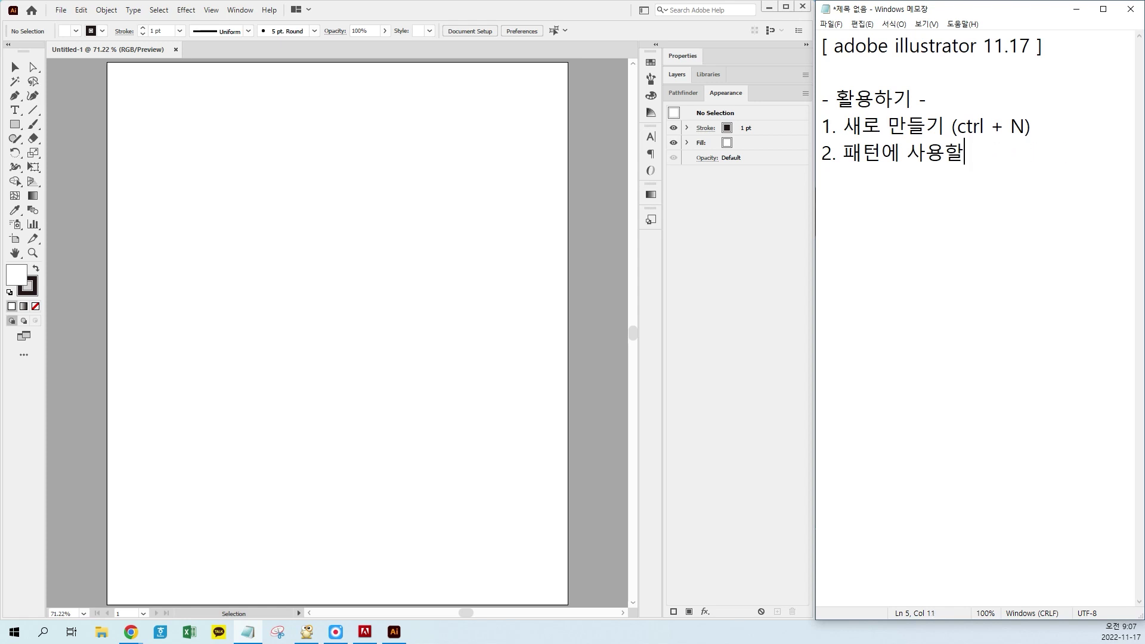
Write "사각형 도구" as the text of the second item in the notes
{"action": "left_click", "coordinate": [512, 249]}
{"action": "key", "text": "space"}
{"action": "left_click_drag", "start_coordinate": [579, 163], "coordinate": [306, 178]}
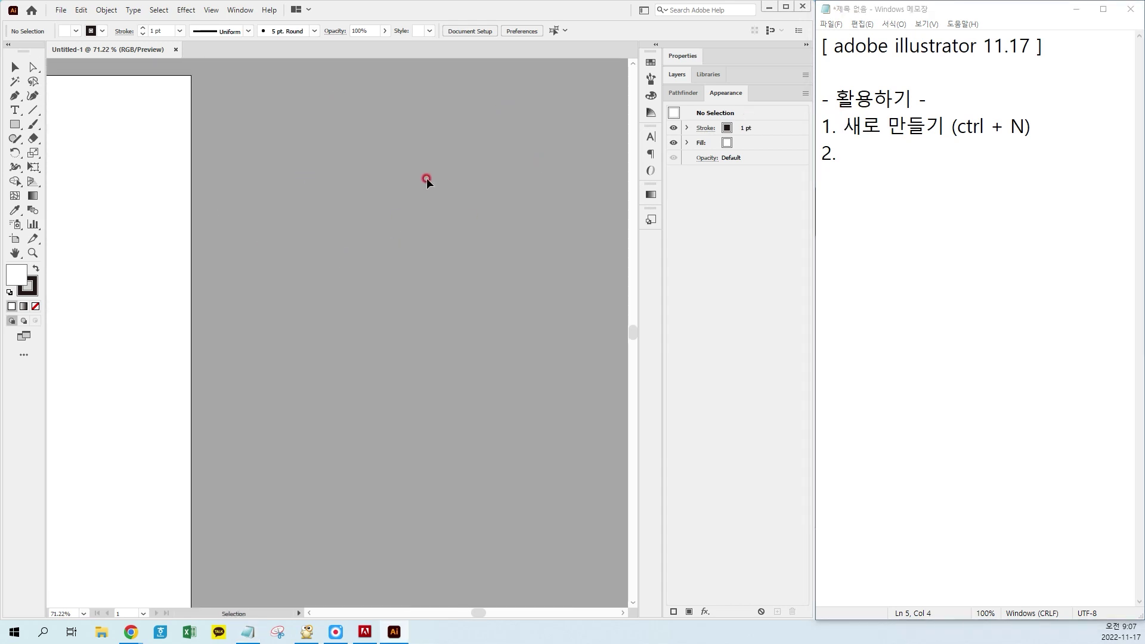
{"action": "left_click", "coordinate": [836, 146]}
{"action": "type", "text": "사각형 도구"}
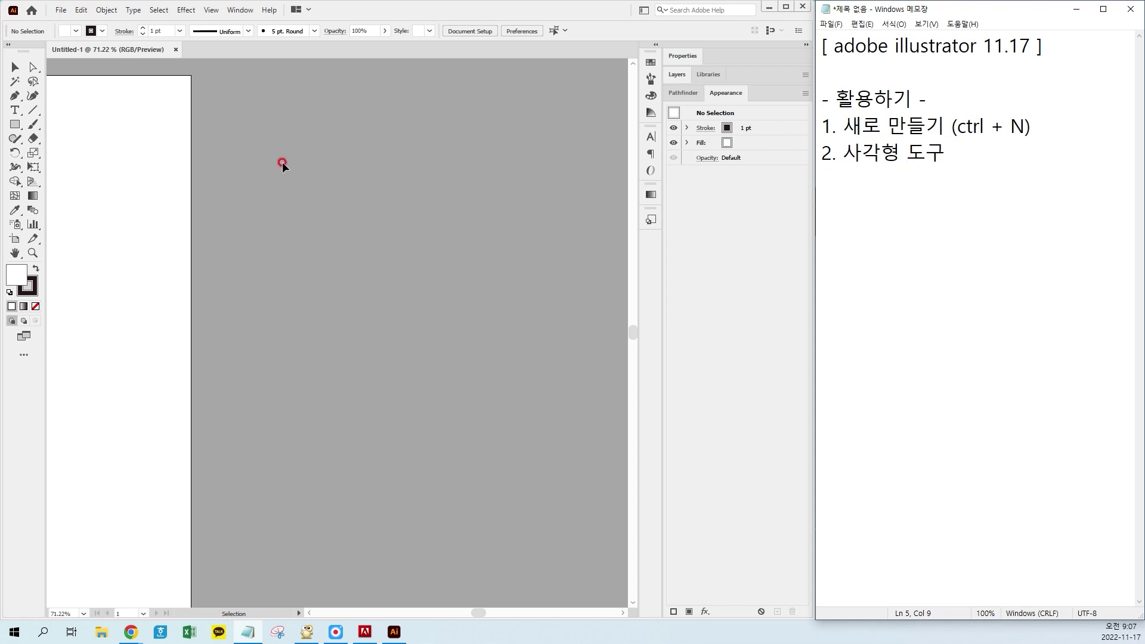
Switch to Illustrator, draw a square in the empty area beside the artboard with the Rectangle tool and remove its stroke
{"action": "left_click", "coordinate": [259, 190]}
{"action": "left_click", "coordinate": [15, 124]}
{"action": "left_click_drag", "start_coordinate": [291, 141], "coordinate": [384, 270]}
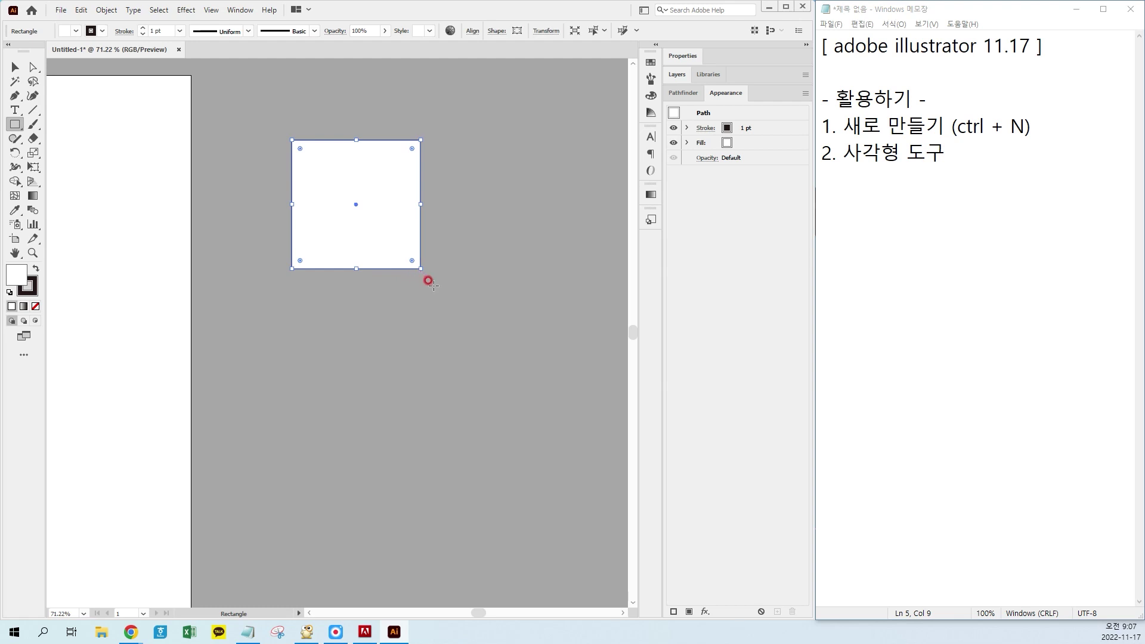
{"action": "left_click", "coordinate": [15, 67]}
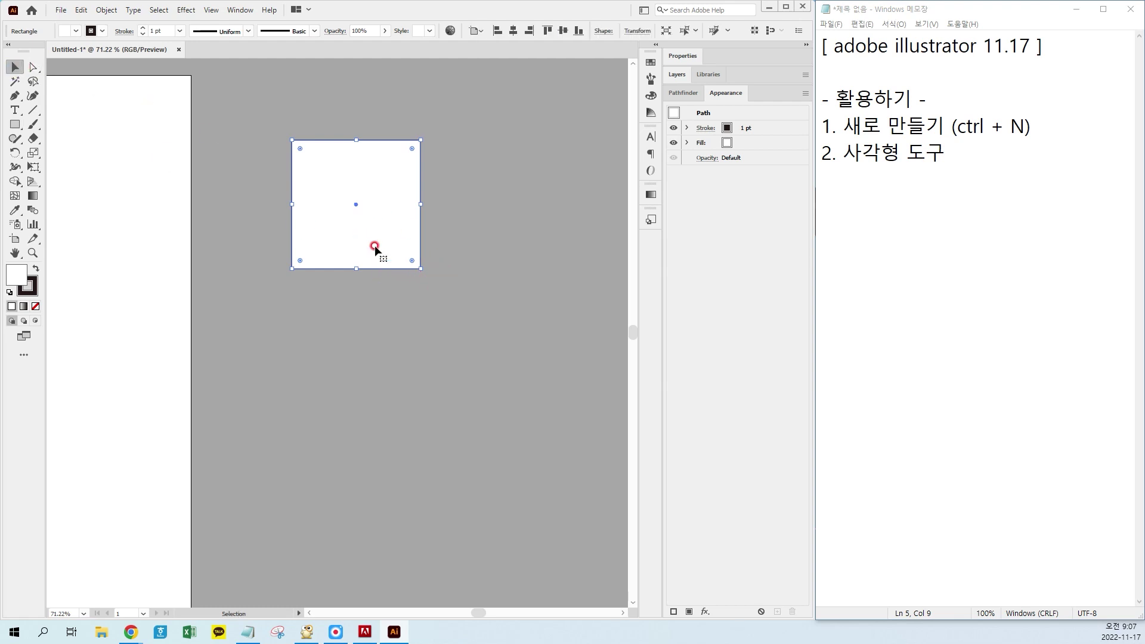
{"action": "left_click", "coordinate": [30, 285]}
{"action": "left_click", "coordinate": [35, 306]}
Fill the square with the pale beige colour #f9f2e1
{"action": "left_click", "coordinate": [14, 274]}
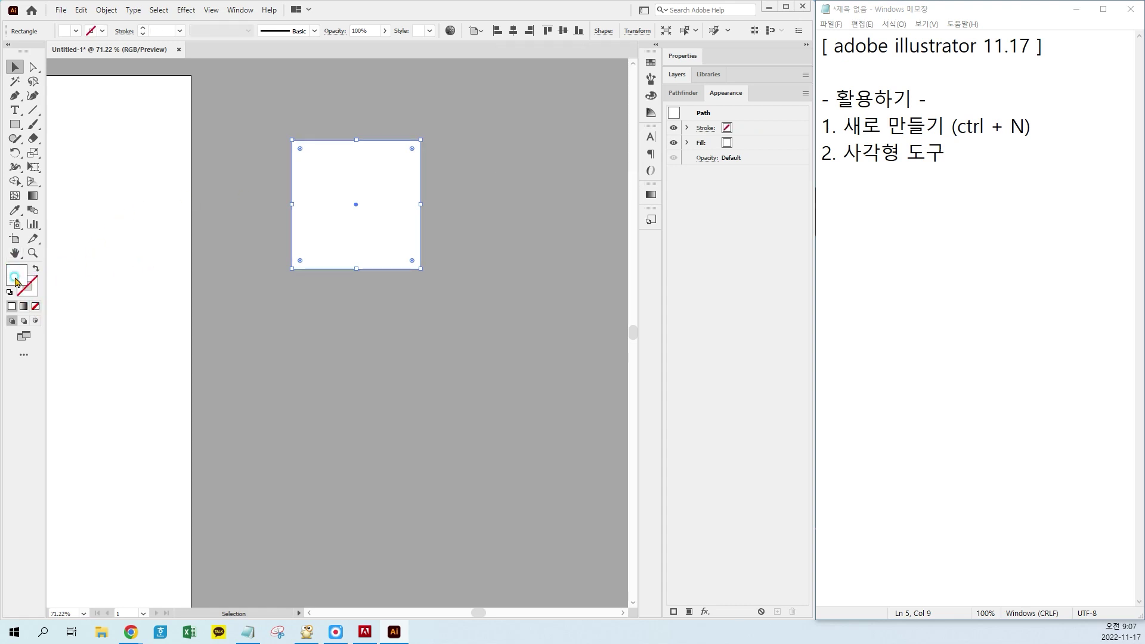
{"action": "double_click", "coordinate": [14, 276]}
{"action": "left_click", "coordinate": [586, 369]}
{"action": "mouse_move", "coordinate": [434, 239]}
{"action": "left_mouse_down"}
{"action": "mouse_move", "coordinate": [432, 226]}
{"action": "mouse_move", "coordinate": [430, 238]}
{"action": "left_mouse_up"}
{"action": "left_click", "coordinate": [710, 234]}
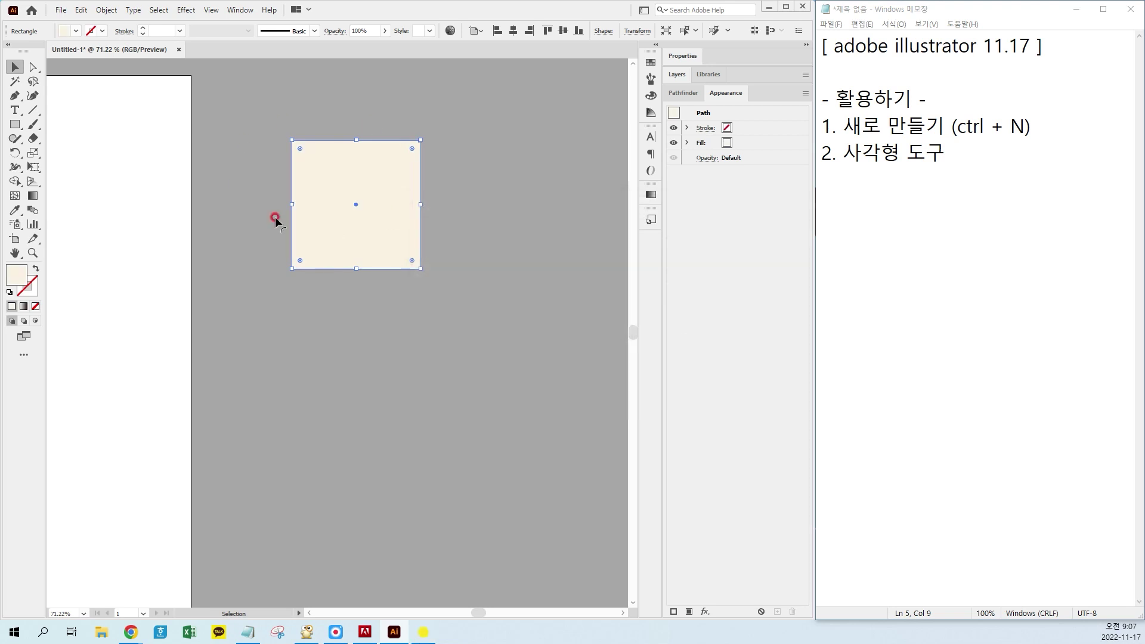
Switch to Notepad, append "(정사각형, 면색 단색)" to the second item and widen the notes window so the line fits
{"action": "left_click", "coordinate": [991, 172]}
{"action": "type", "text": "("}
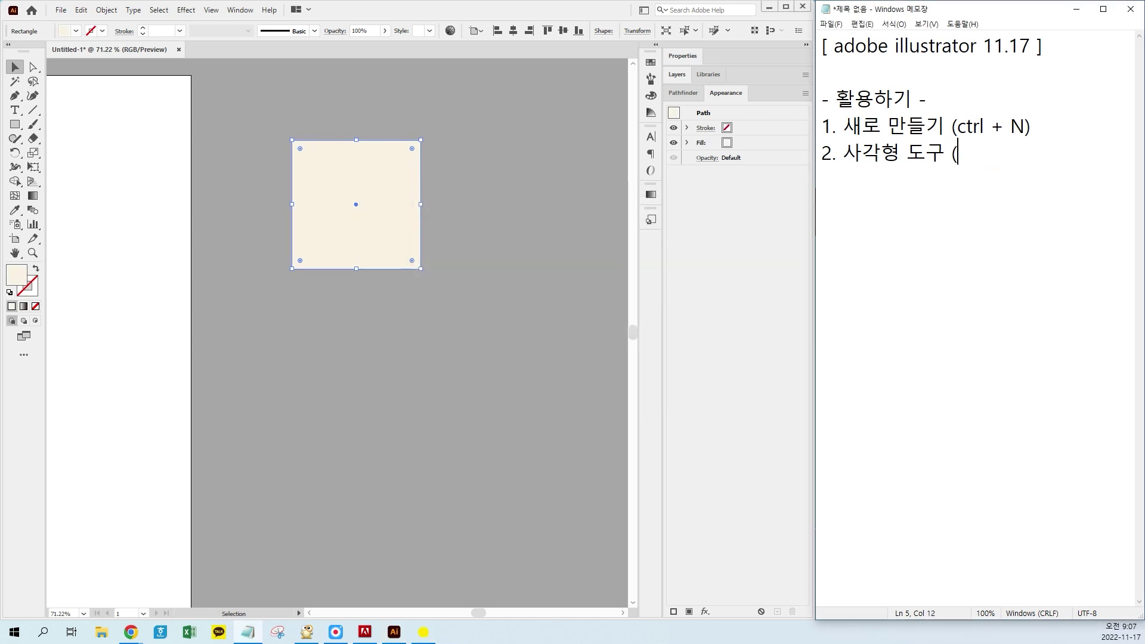
{"action": "type", "text": "w"}
{"action": "key", "text": "BackSpace"}
{"action": "key", "text": "Hangul"}
{"action": "type", "text": "저ㅇ사"}
{"action": "key", "text": "BackSpace"}
{"action": "key", "text": "BackSpace"}
{"action": "type", "text": "사가ㄱ형"}
{"action": "type", "text": " +"}
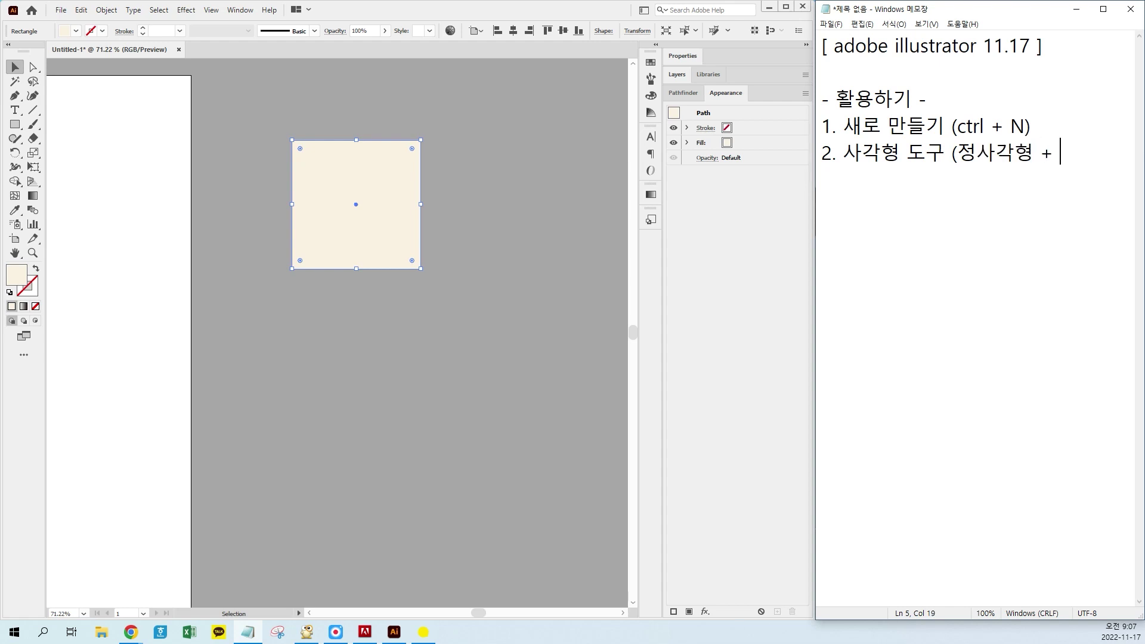
{"action": "key", "text": "BackSpace"}
{"action": "key", "text": "BackSpace"}
{"action": "type", "text": ", 면색 "}
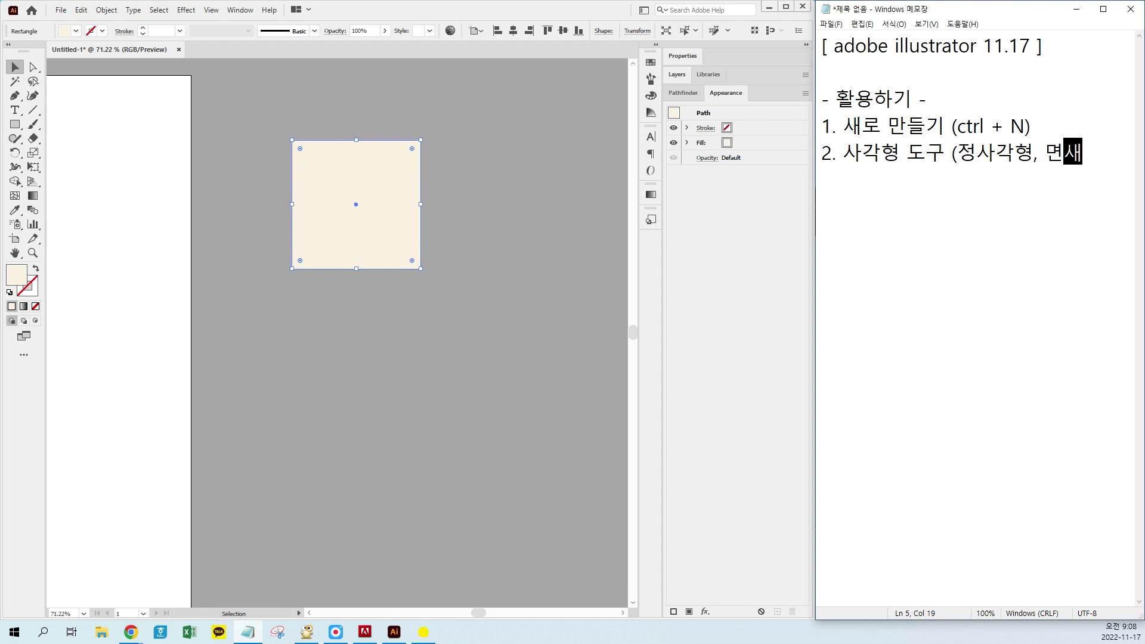
{"action": "type", "text": "단색)"}
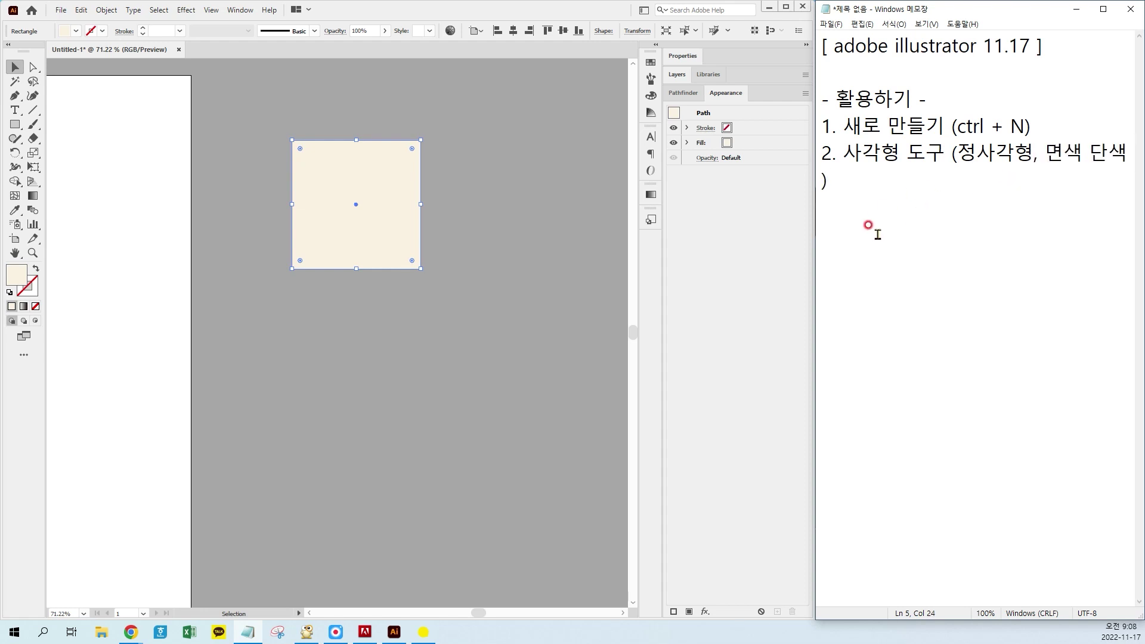
{"action": "left_click_drag", "start_coordinate": [814, 225], "coordinate": [799, 225]}
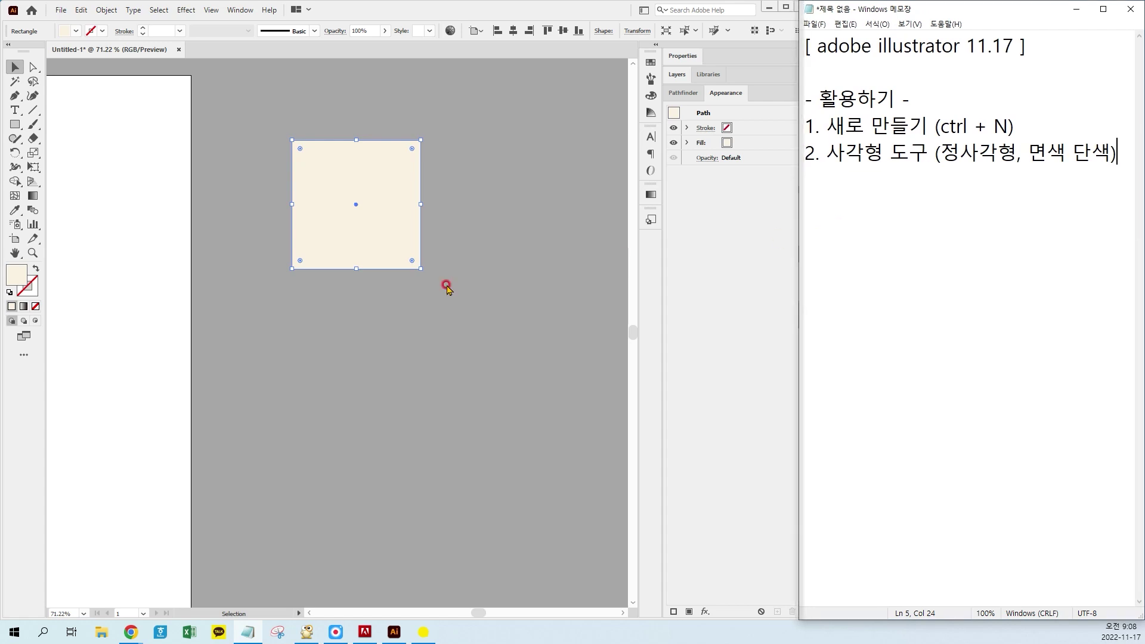
Switch to Illustrator, change the square's fill to a light pale yellow and deselect it
{"action": "double_click", "coordinate": [12, 275]}
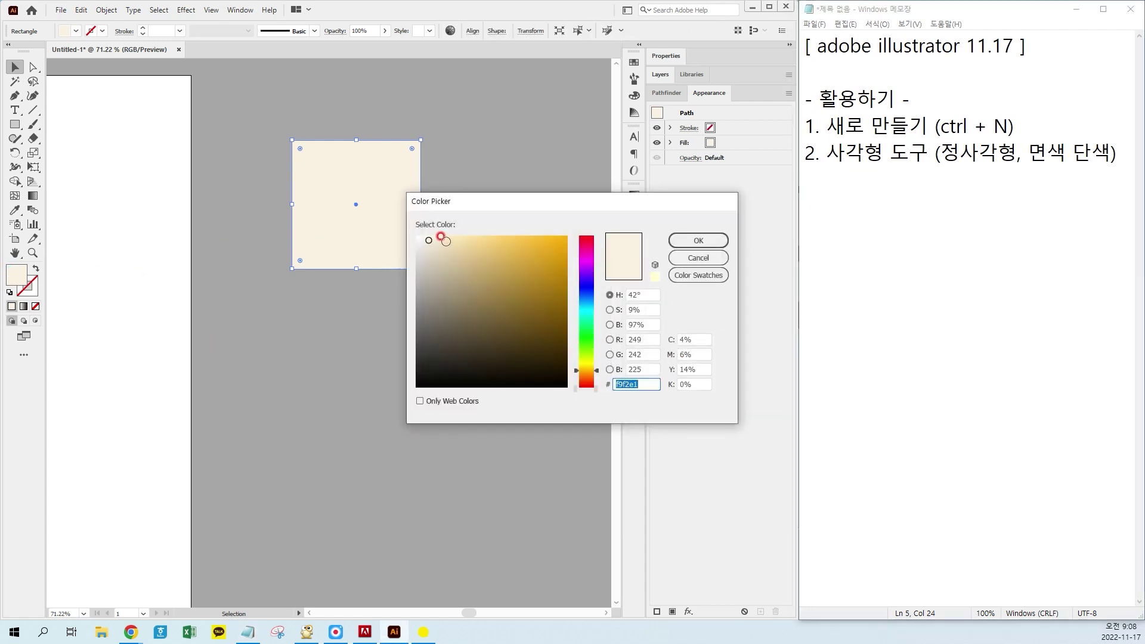
{"action": "left_click", "coordinate": [429, 236]}
{"action": "left_click", "coordinate": [595, 371]}
{"action": "left_click_drag", "start_coordinate": [597, 372], "coordinate": [597, 367]}
{"action": "left_click", "coordinate": [698, 240]}
{"action": "left_click", "coordinate": [544, 217]}
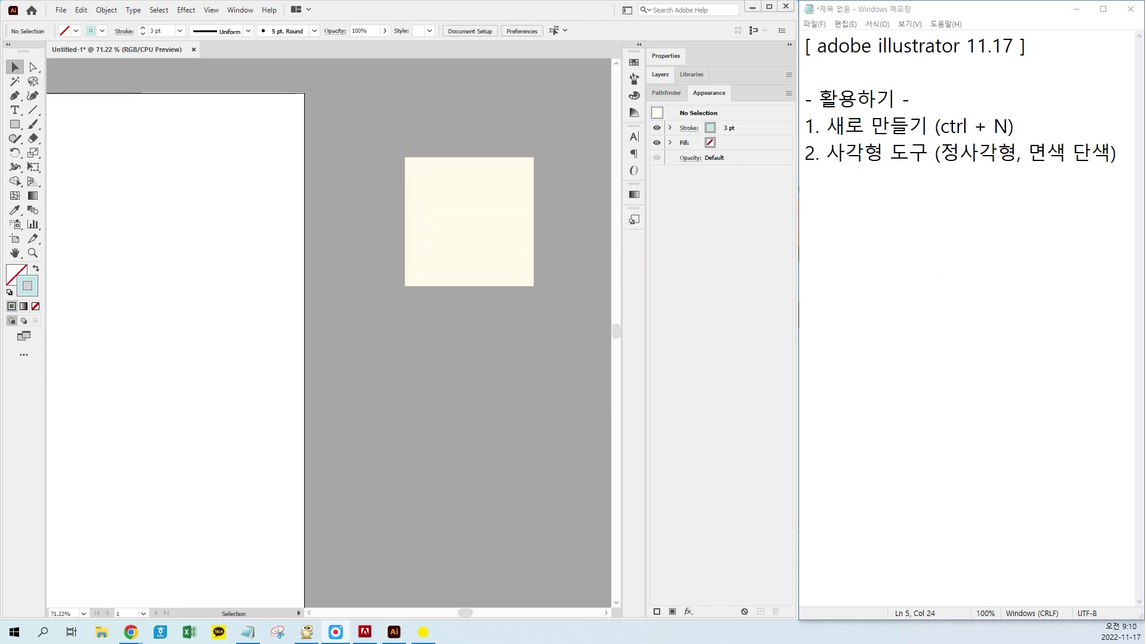
Switch to Notepad and add the third item, "3. 사각형 복제 :ctrl + C(복사)", on a new line
{"action": "left_click", "coordinate": [520, 259]}
{"action": "left_click", "coordinate": [829, 176]}
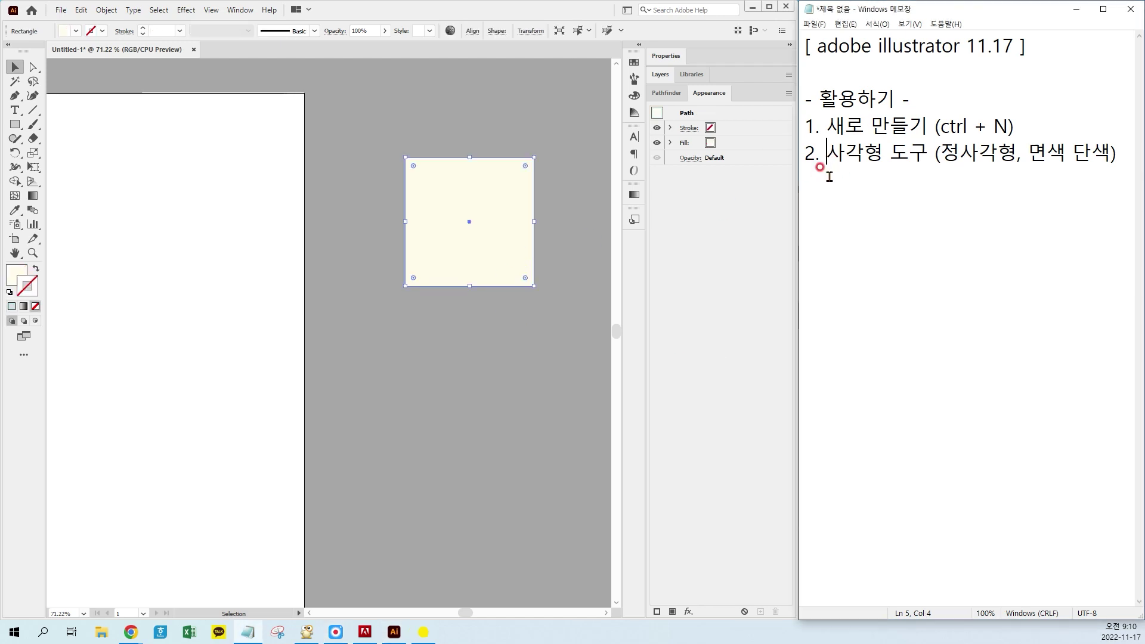
{"action": "left_click", "coordinate": [1116, 153]}
{"action": "key", "text": "Return"}
{"action": "type", "text": "3. 사각"}
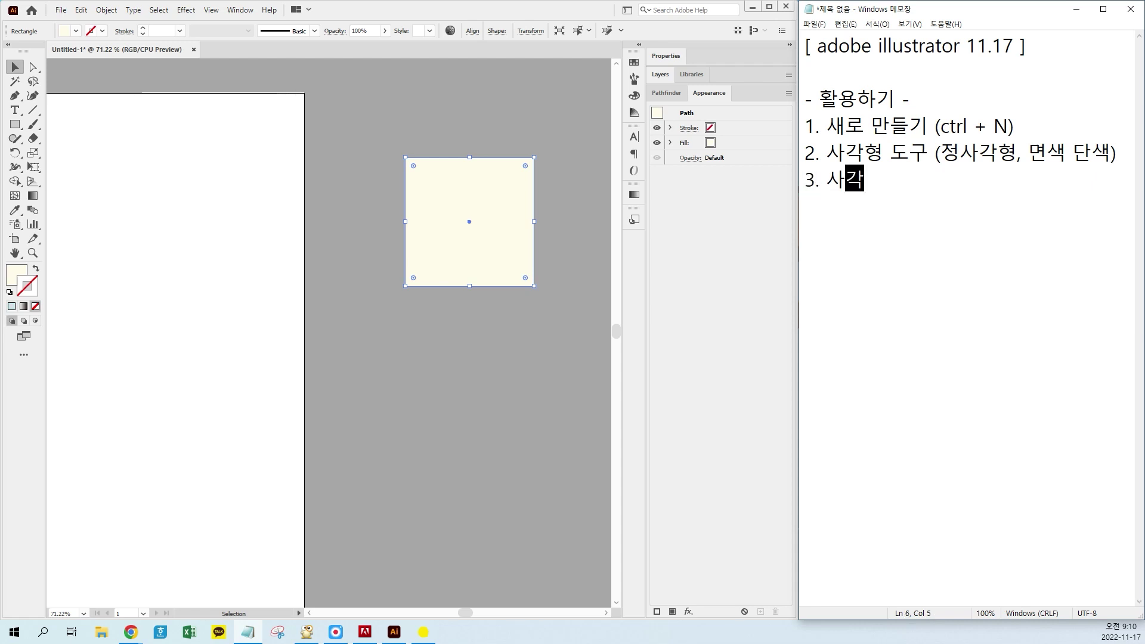
{"action": "type", "text": "형 복제 "}
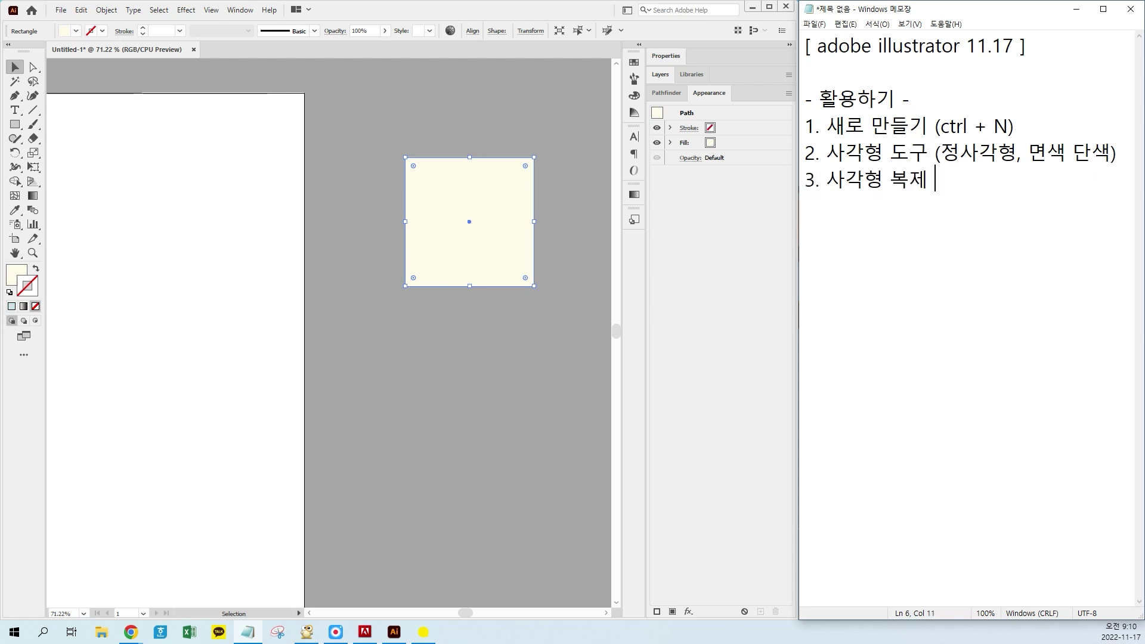
{"action": "type", "text": ":"}
{"action": "key", "text": "Hangul"}
{"action": "key", "text": "BackSpace"}
{"action": "key", "text": "BackSpace"}
{"action": "type", "text": "ctrl + C("}
{"action": "key", "text": "Hangul"}
{"action": "type", "text": "ㅂ"}
{"action": "type", "text": "사)"}
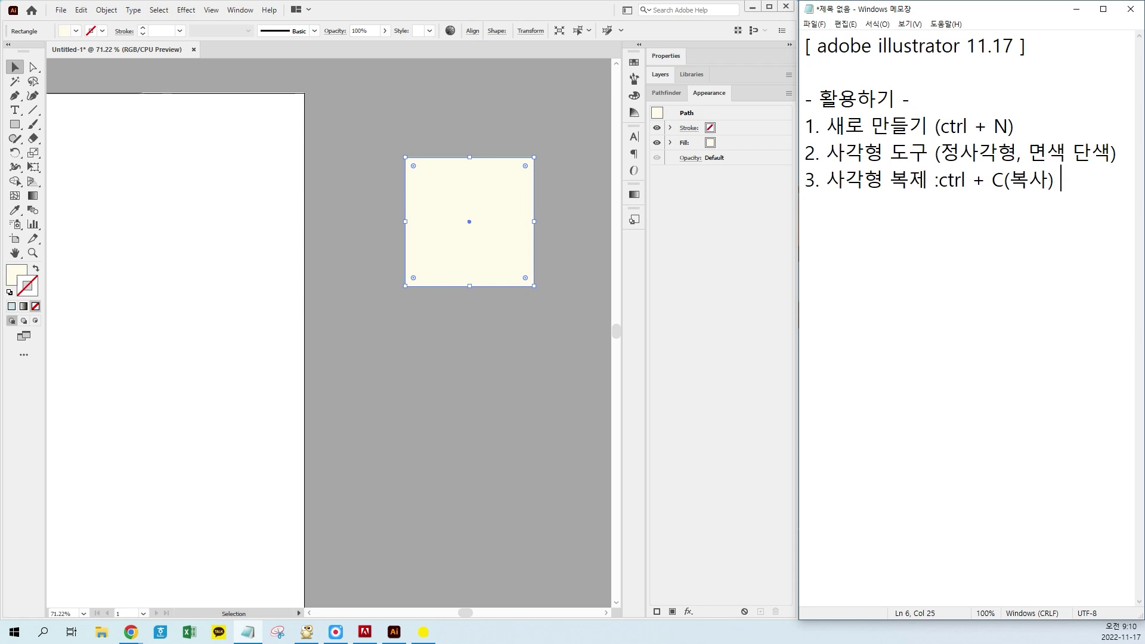
Extend the third item with "> ctrl + F(같은 위치에 붙여넣기)" and insert a space after its colon
{"action": "type", "text": " > 치"}
{"action": "key", "text": "BackSpace"}
{"action": "key", "text": "Hangul"}
{"action": "type", "text": "ctrl + F("}
{"action": "key", "text": "Hangul"}
{"action": "type", "text": "같은 위치에 "}
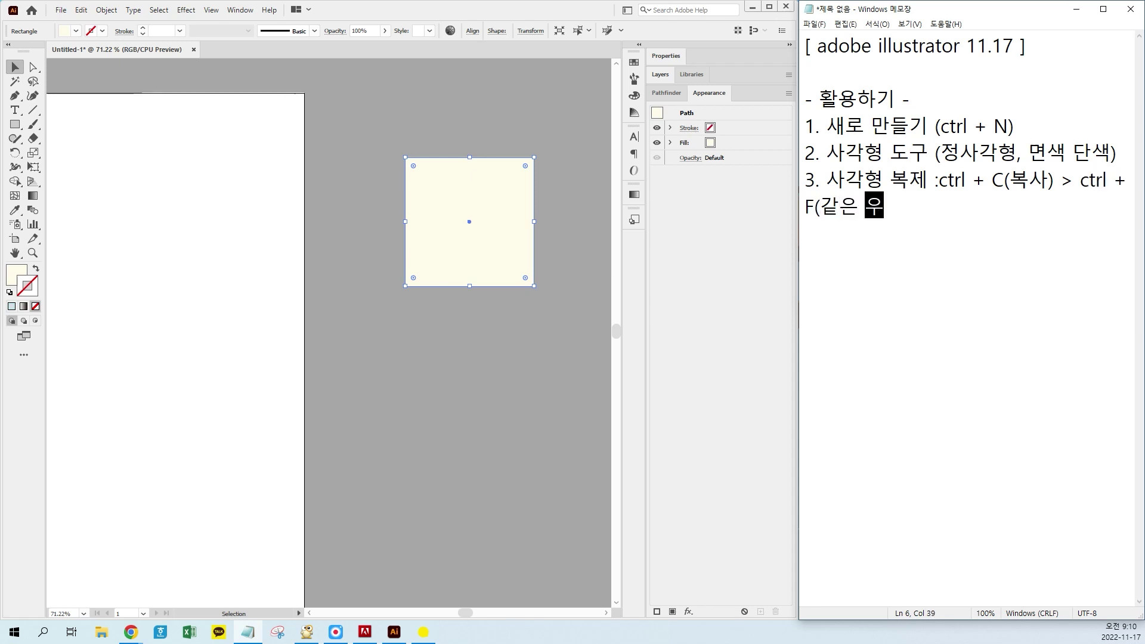
{"action": "type", "text": "붙여"}
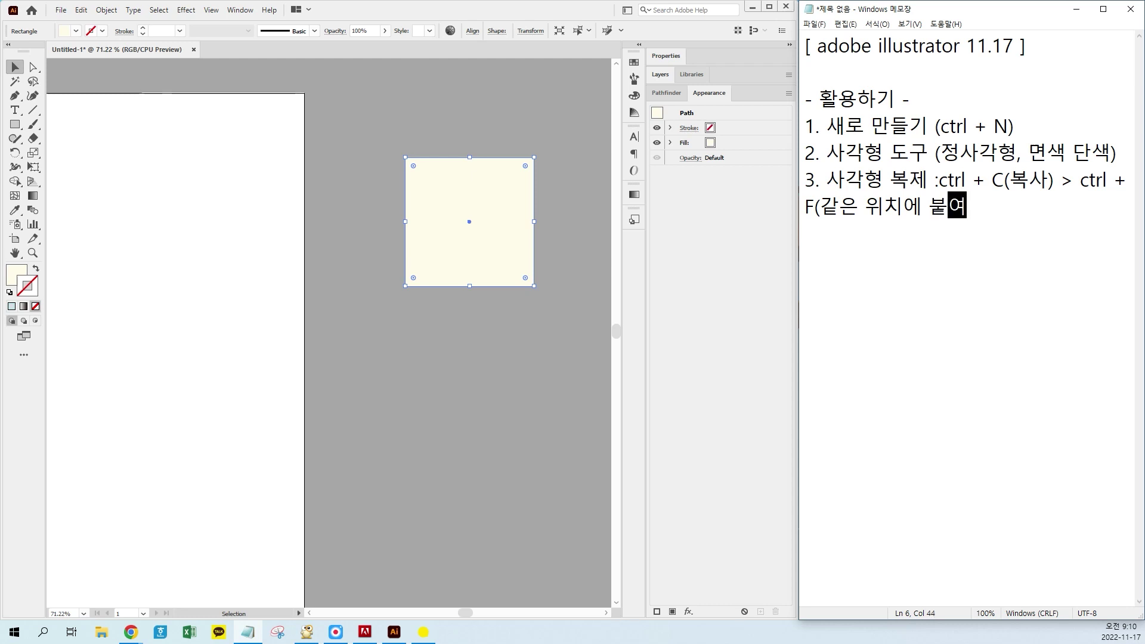
{"action": "type", "text": "넣기)"}
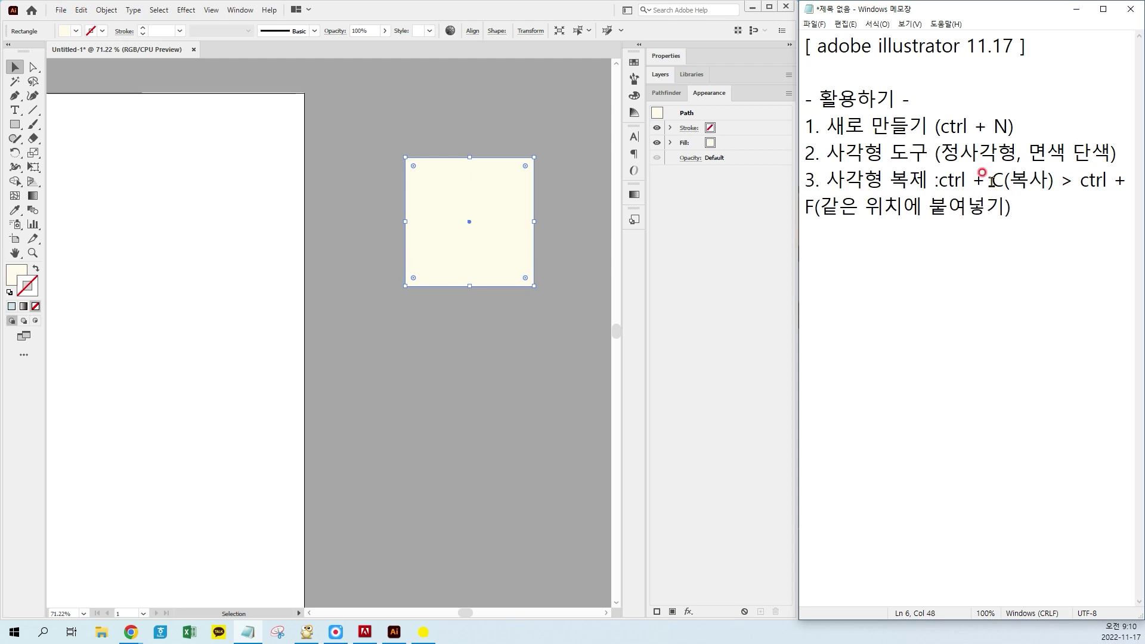
{"action": "left_click", "coordinate": [948, 179]}
{"action": "left_click", "coordinate": [1078, 215]}
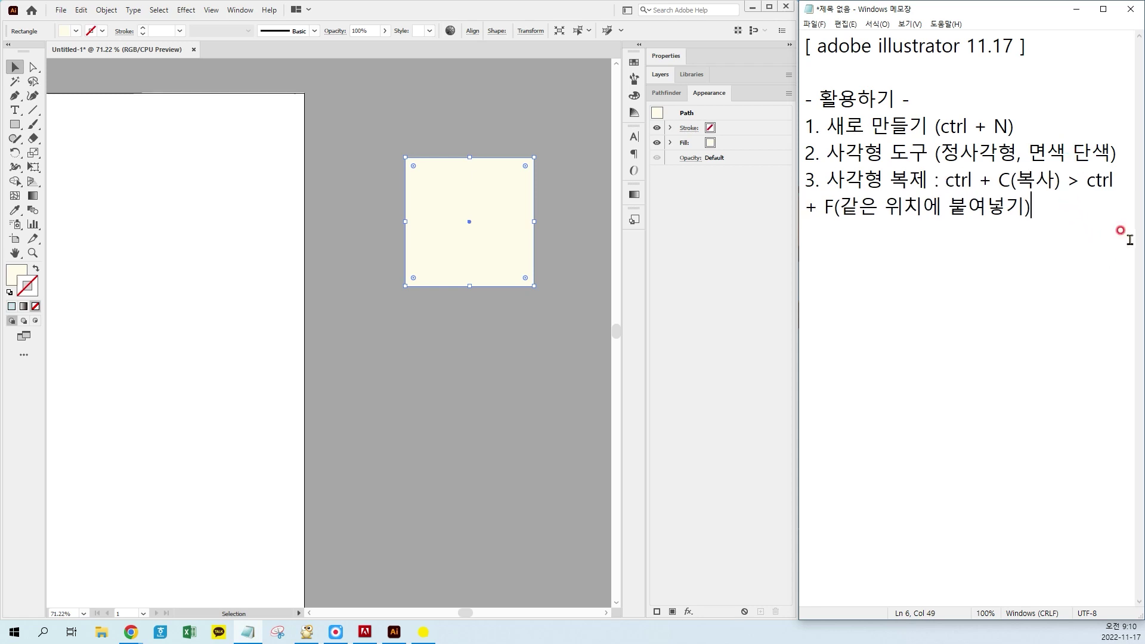
Start a fourth item in the notes with only the number "4."
{"action": "key", "text": "Return"}
{"action": "type", "text": "4."}
{"action": "key", "text": "alt+Tab"}
{"action": "left_click", "coordinate": [861, 232]}
Switch to Illustrator, duplicate the cream square in place, remove the copy's fill and give it a pale blue #b9e5ea stroke
{"action": "left_click", "coordinate": [449, 220]}
{"action": "left_click", "coordinate": [470, 216]}
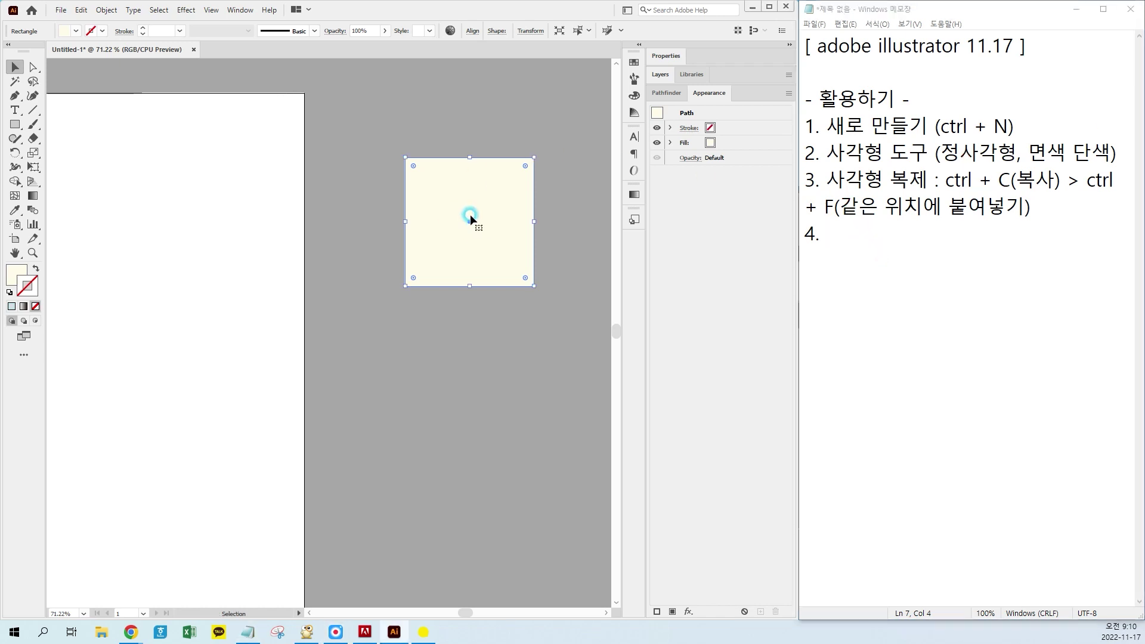
{"action": "left_click", "coordinate": [24, 275]}
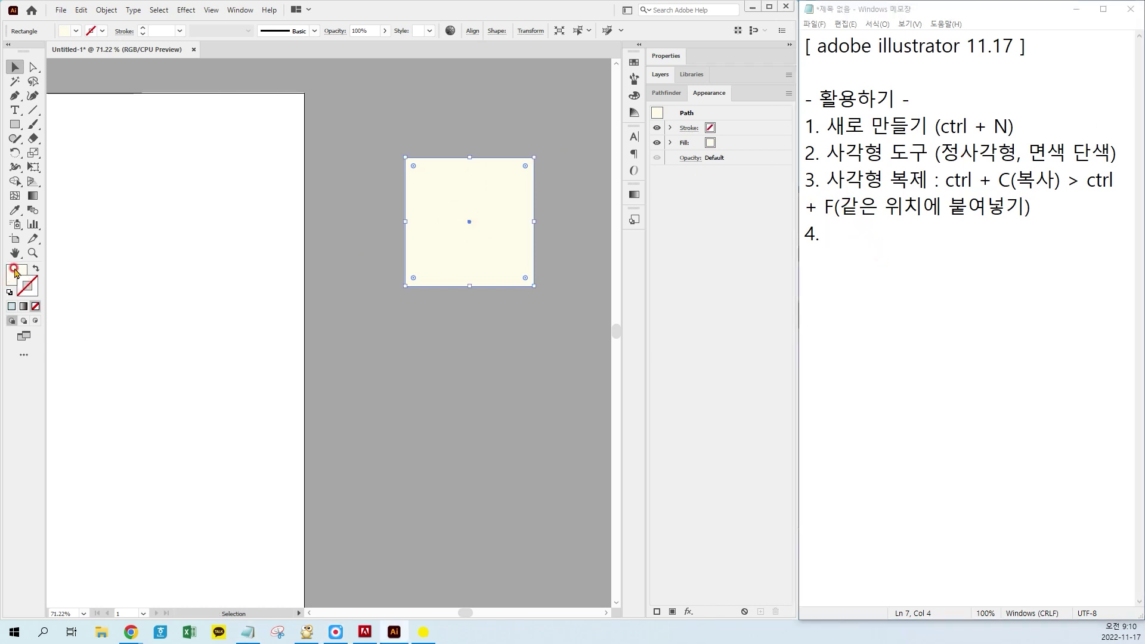
{"action": "left_click", "coordinate": [11, 306]}
{"action": "left_click", "coordinate": [13, 276]}
{"action": "left_click", "coordinate": [35, 306]}
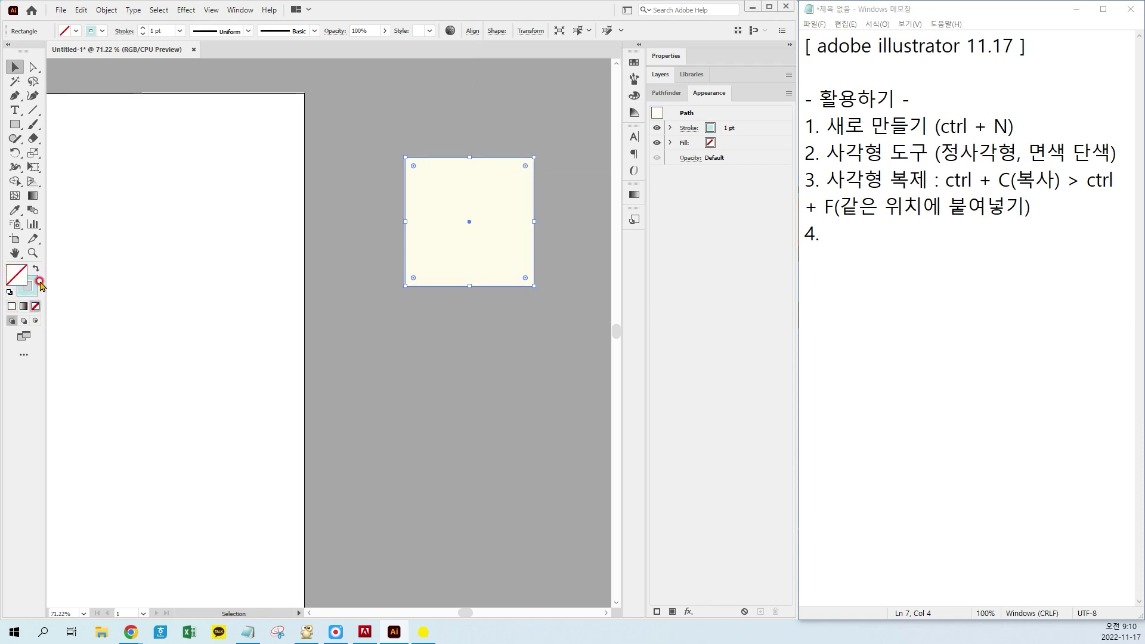
{"action": "left_click", "coordinate": [31, 288]}
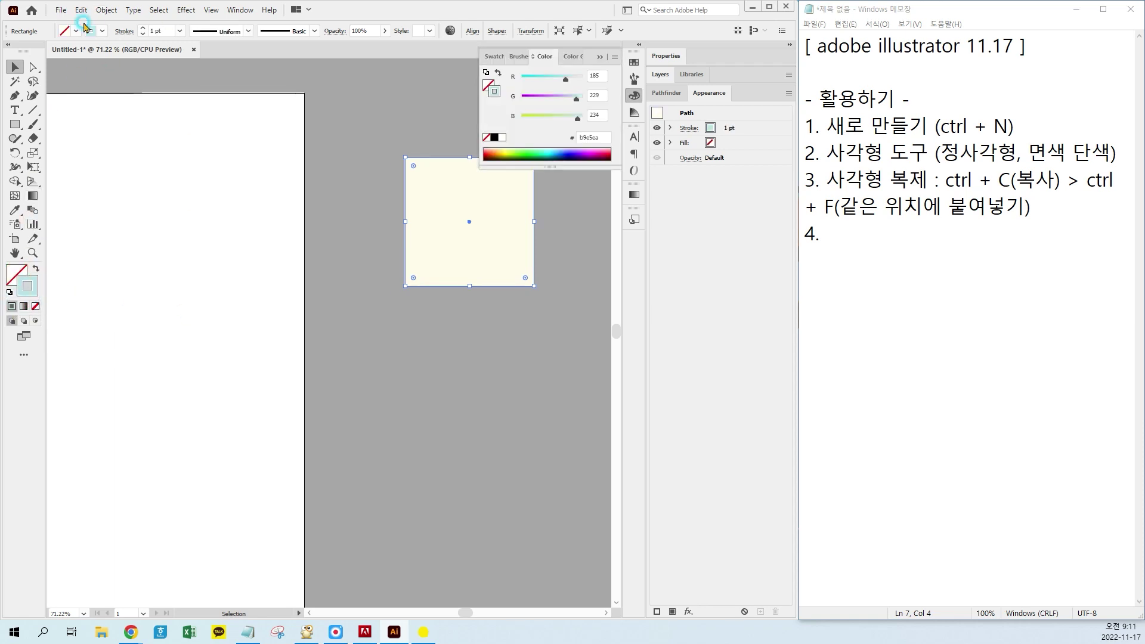
Set the outlined square's stroke weight to 5 pt and deselect everything
{"action": "left_click", "coordinate": [142, 28]}
{"action": "left_click", "coordinate": [143, 27]}
{"action": "left_click", "coordinate": [142, 27]}
{"action": "left_click", "coordinate": [142, 28]}
{"action": "left_click", "coordinate": [573, 407]}
{"action": "left_click_drag", "start_coordinate": [524, 279], "coordinate": [386, 451]}
{"action": "key", "text": "ctrl+plus"}
{"action": "key", "text": "ctrl+plus"}
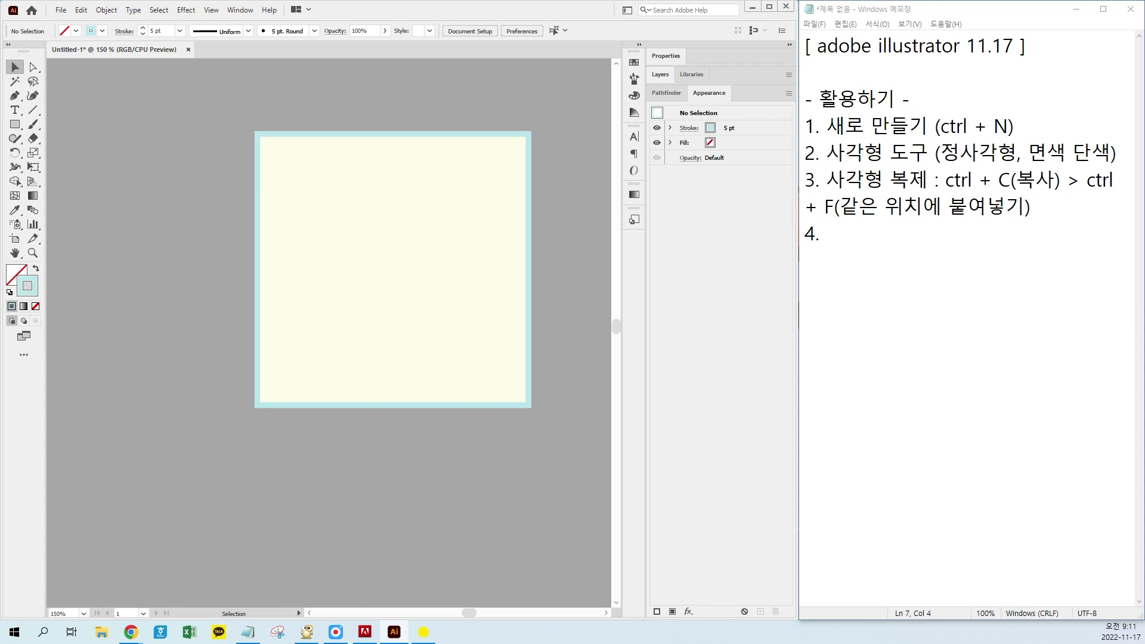
{"action": "key", "text": "ctrl+minus"}
{"action": "left_click", "coordinate": [320, 268]}
{"action": "left_click", "coordinate": [526, 156]}
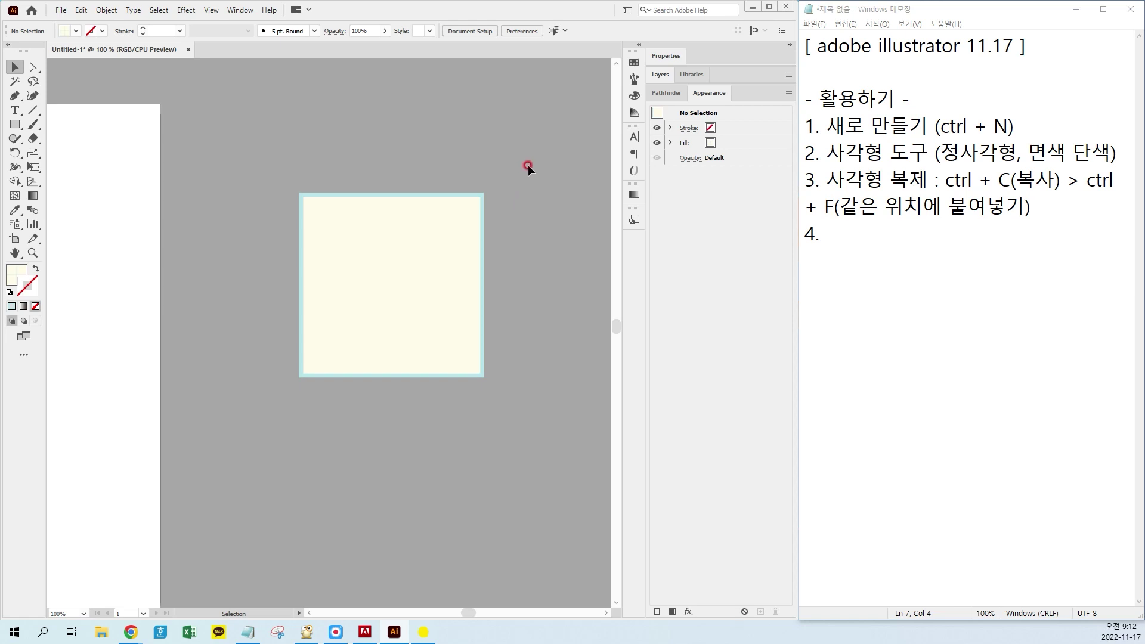
Switch to Notepad, leave the fourth item empty and add "5. 선 도구 ₩" on a new line
{"action": "left_click", "coordinate": [847, 232]}
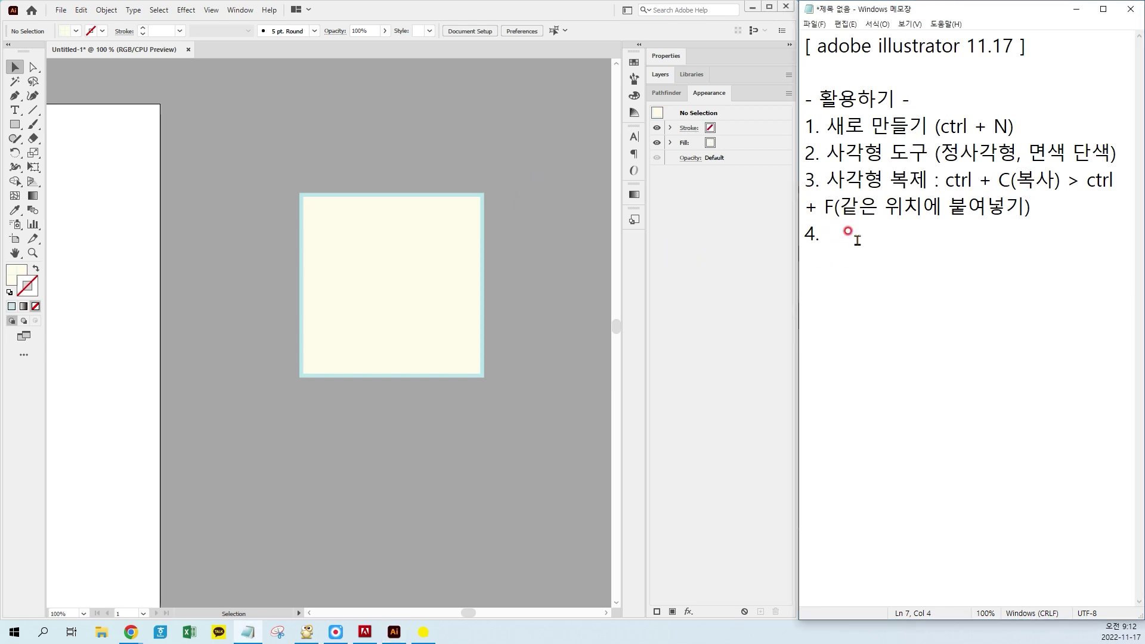
{"action": "key", "text": "Return"}
{"action": "type", "text": "5. 선 "}
{"action": "type", "text": "도구 "}
{"action": "type", "text": "\\"}
Switch to Illustrator and draw a vertical and a horizontal line through the square's centre with the Line Segment tool
{"action": "left_click", "coordinate": [304, 123]}
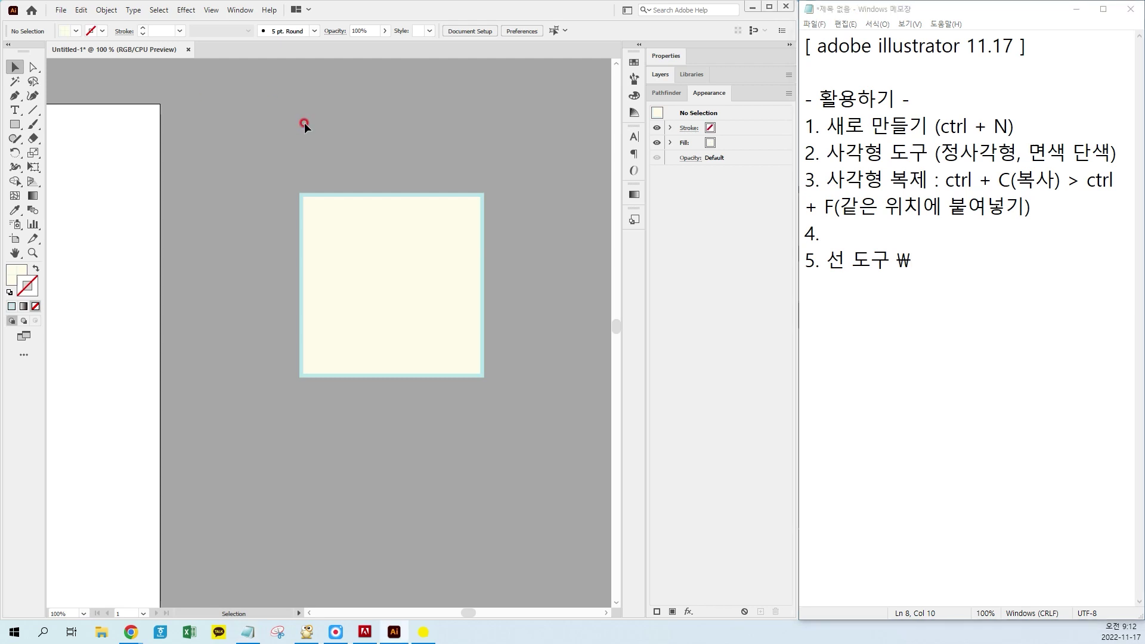
{"action": "key", "text": "backslash"}
{"action": "left_click_drag", "start_coordinate": [392, 196], "coordinate": [395, 374]}
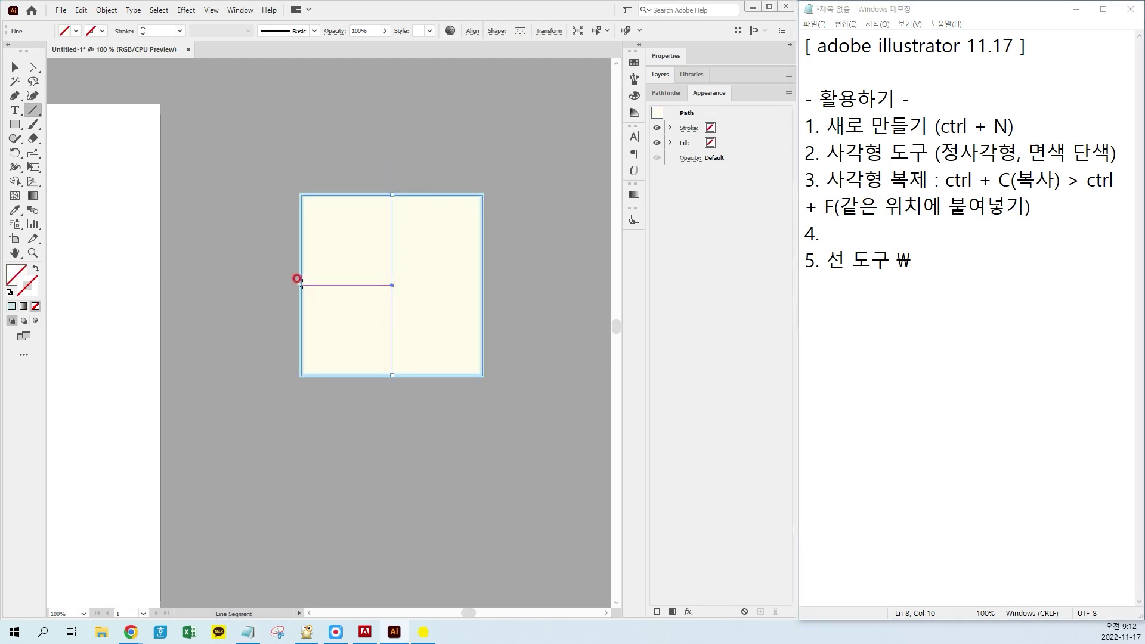
{"action": "left_click_drag", "start_coordinate": [301, 285], "coordinate": [480, 285]}
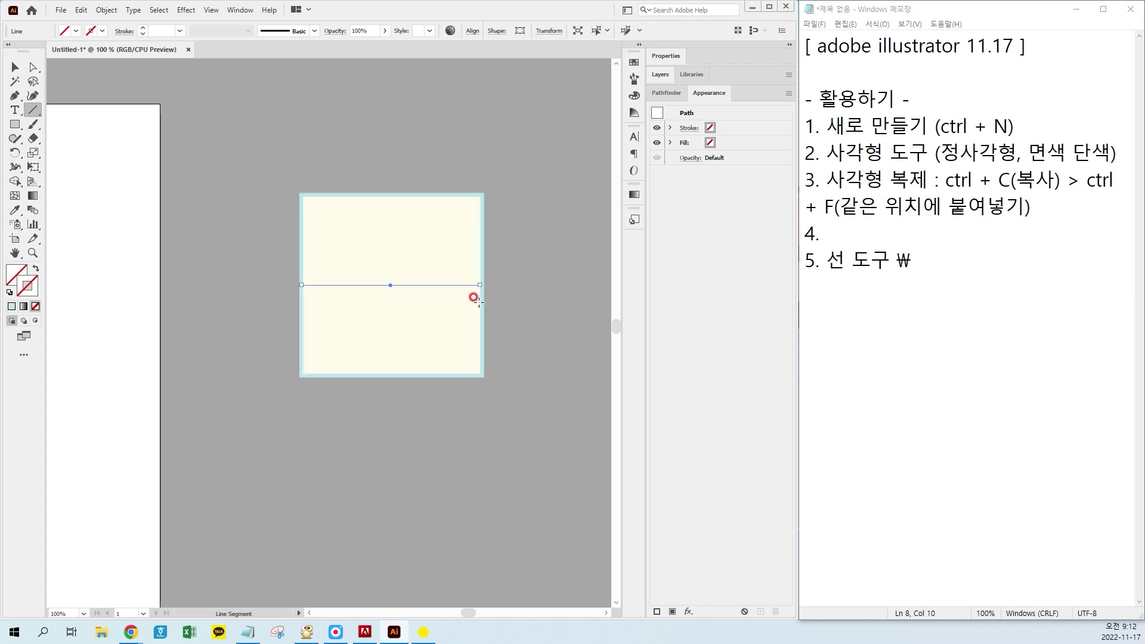
Give both centre lines a pale blue #b9e5ea stroke of 5 pt and deselect them
{"action": "key", "text": "v"}
{"action": "key", "text": "ctrl+a"}
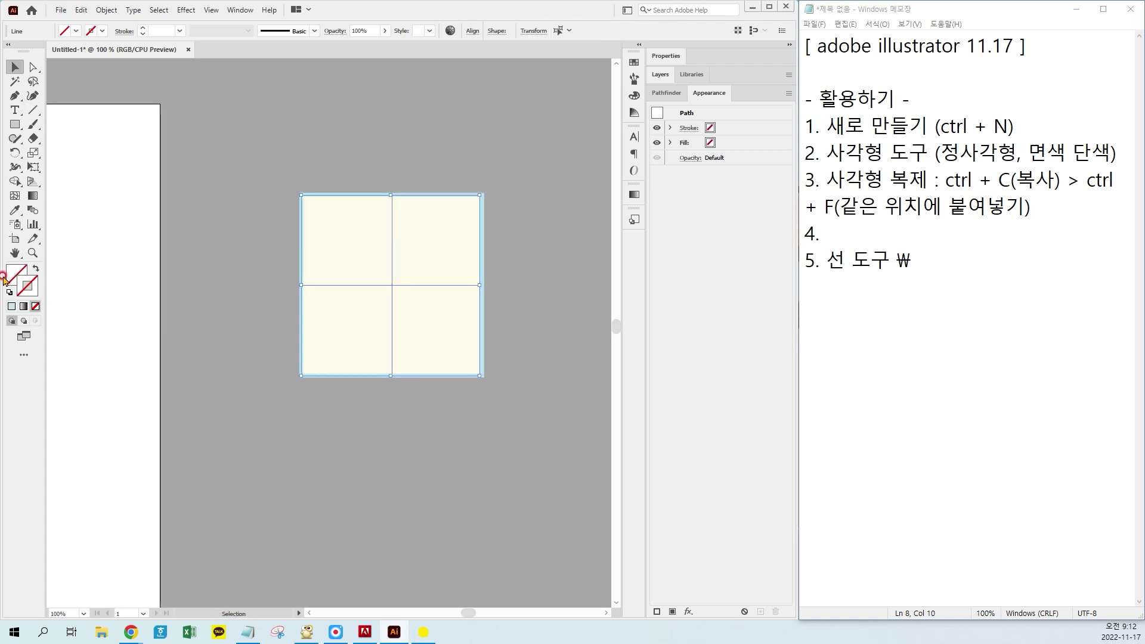
{"action": "left_click", "coordinate": [10, 306]}
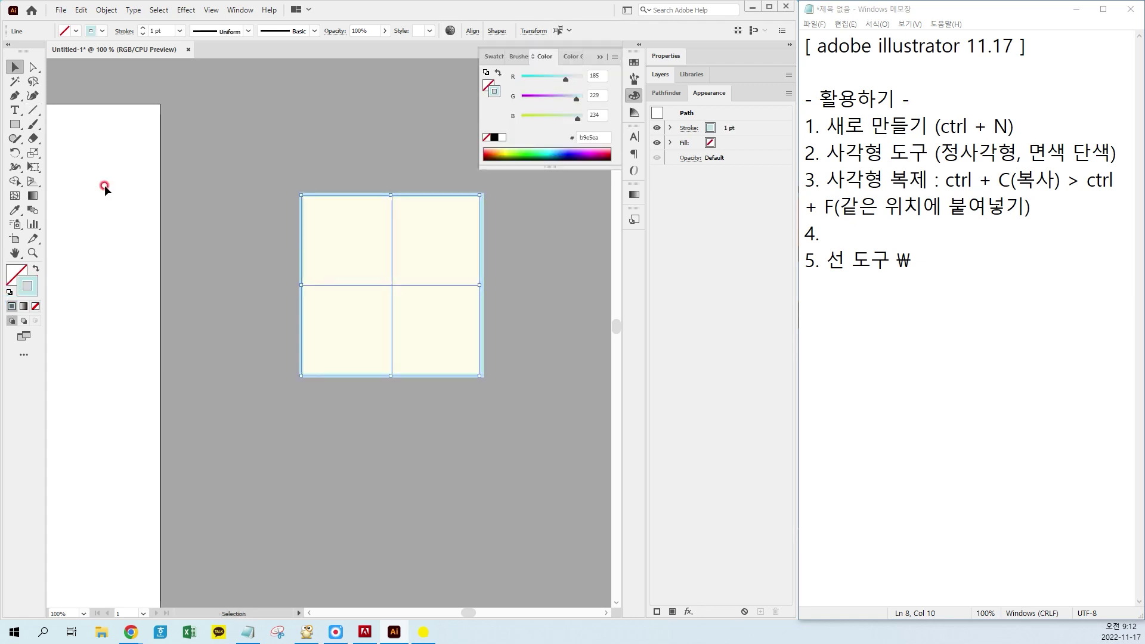
{"action": "left_click", "coordinate": [141, 29]}
{"action": "left_click", "coordinate": [142, 30]}
{"action": "left_click", "coordinate": [457, 148]}
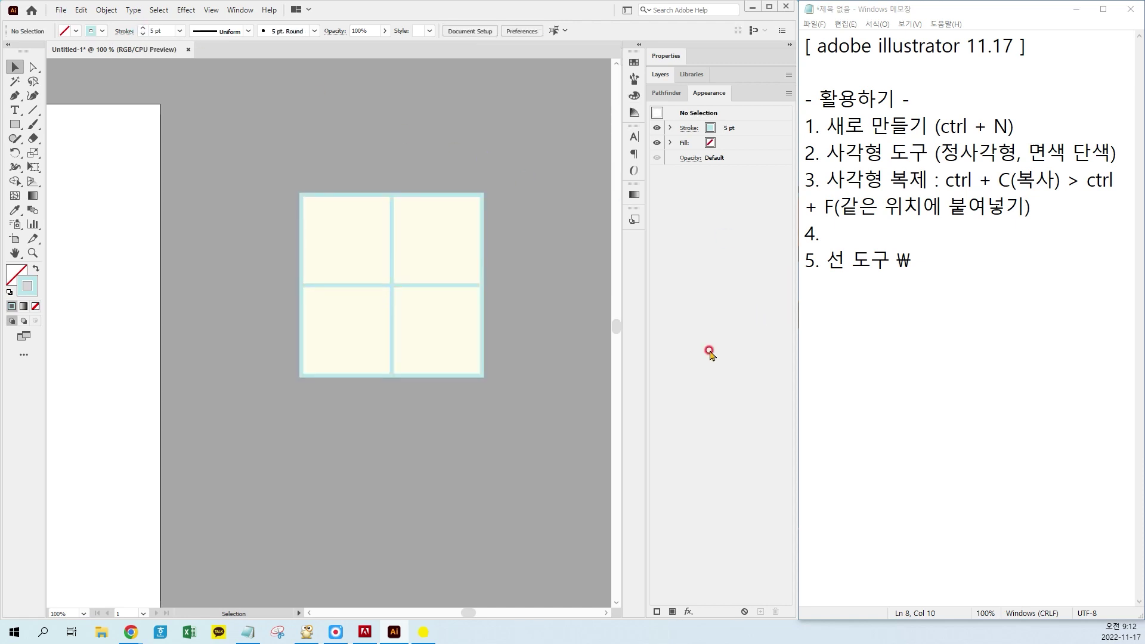
{"action": "left_click", "coordinate": [469, 285]}
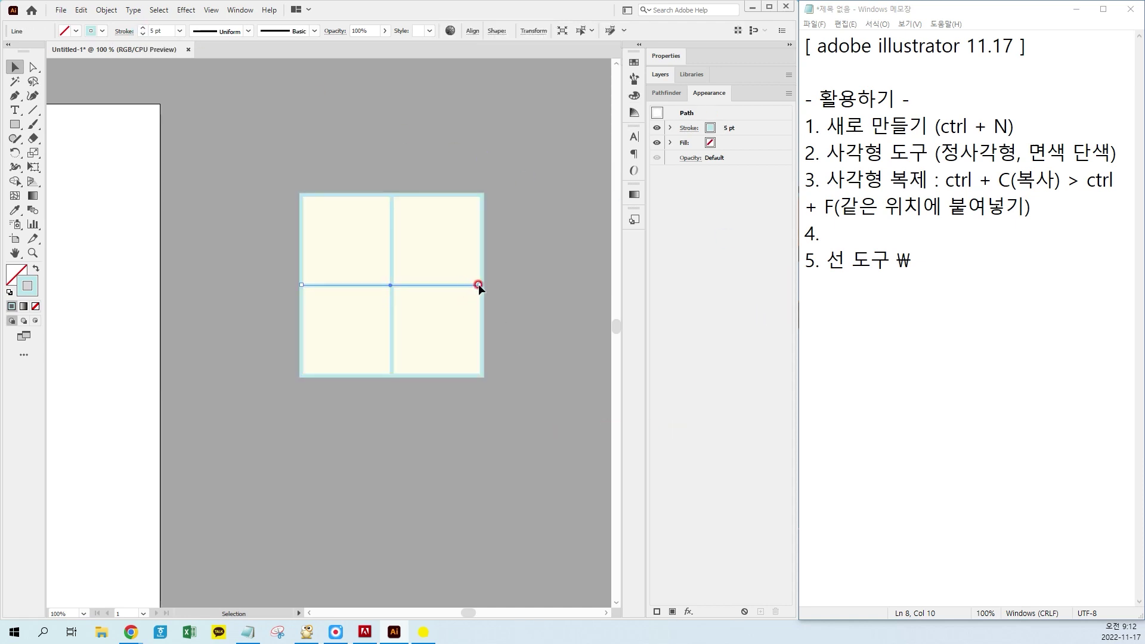
{"action": "left_click", "coordinate": [576, 381]}
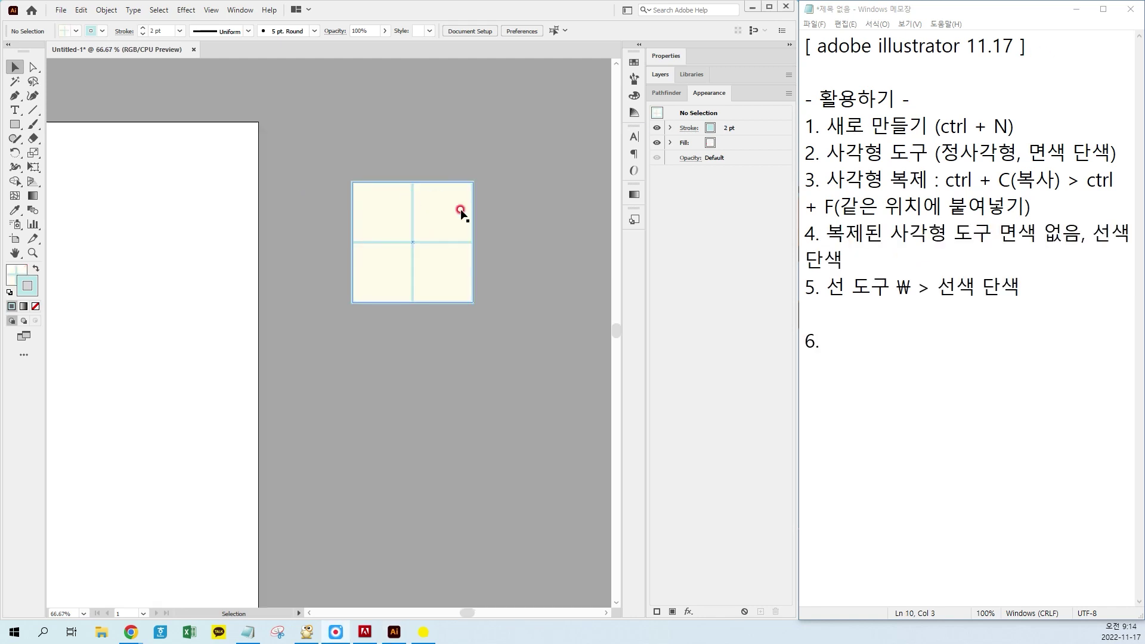
Select the whole grid artwork and scale it down proportionally about its centre to roughly a third of its width
{"action": "left_click_drag", "start_coordinate": [327, 170], "coordinate": [512, 337]}
{"action": "left_click_drag", "start_coordinate": [576, 128], "coordinate": [310, 365]}
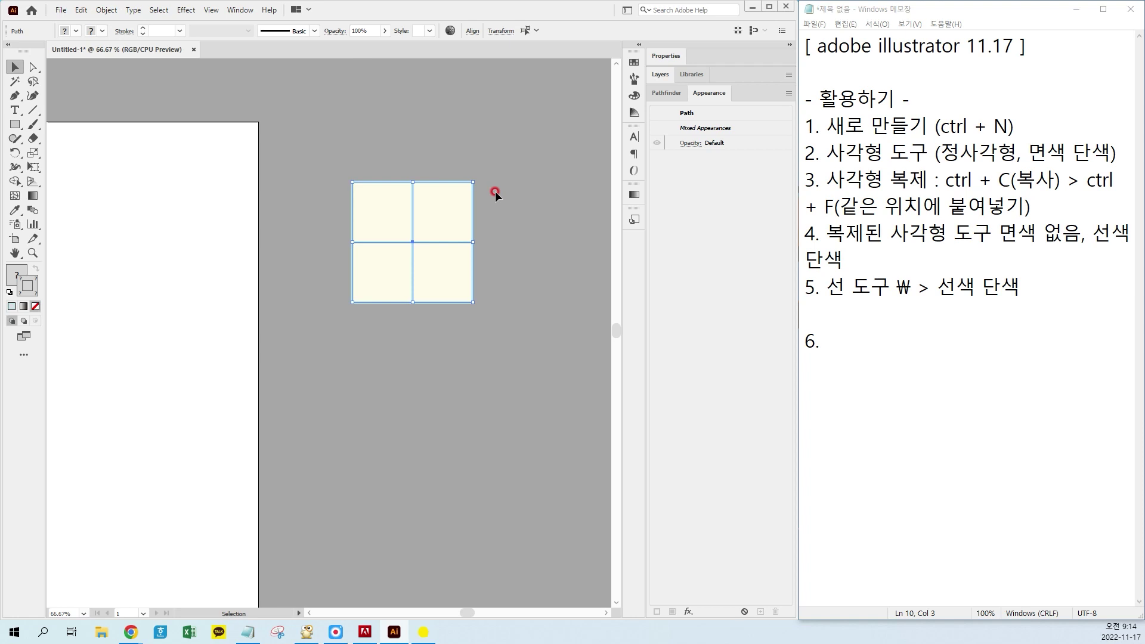
{"action": "left_click_drag", "start_coordinate": [471, 179], "coordinate": [435, 221]}
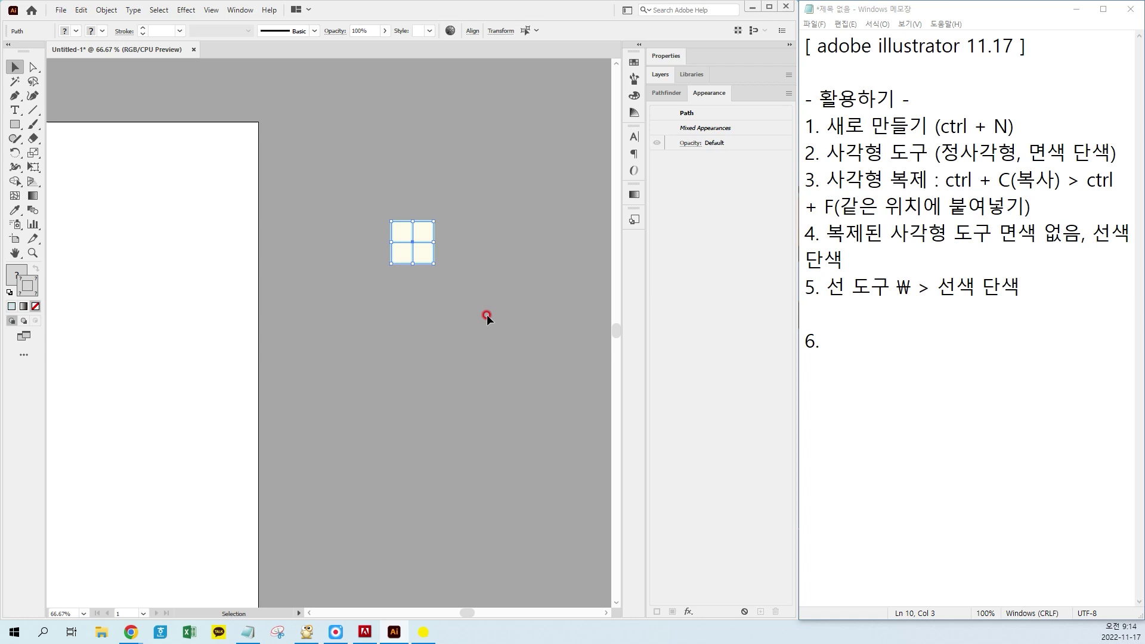
{"action": "left_click", "coordinate": [500, 251]}
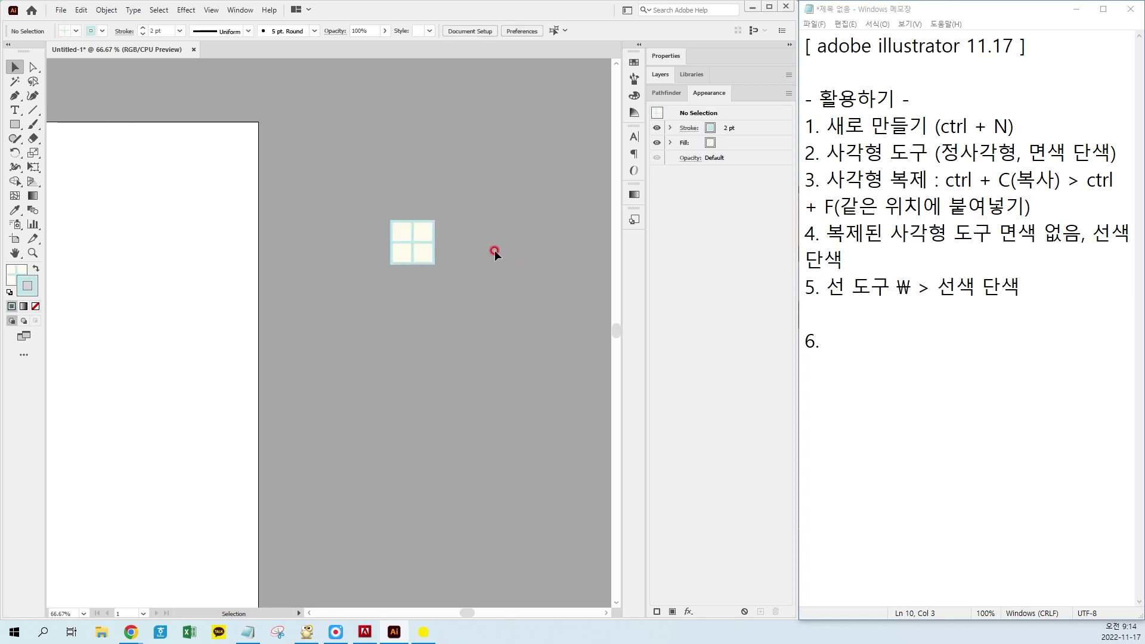
Set the stroke weight of the small grid's outline and centre lines to 1 pt
{"action": "left_click_drag", "start_coordinate": [353, 280], "coordinate": [355, 279]}
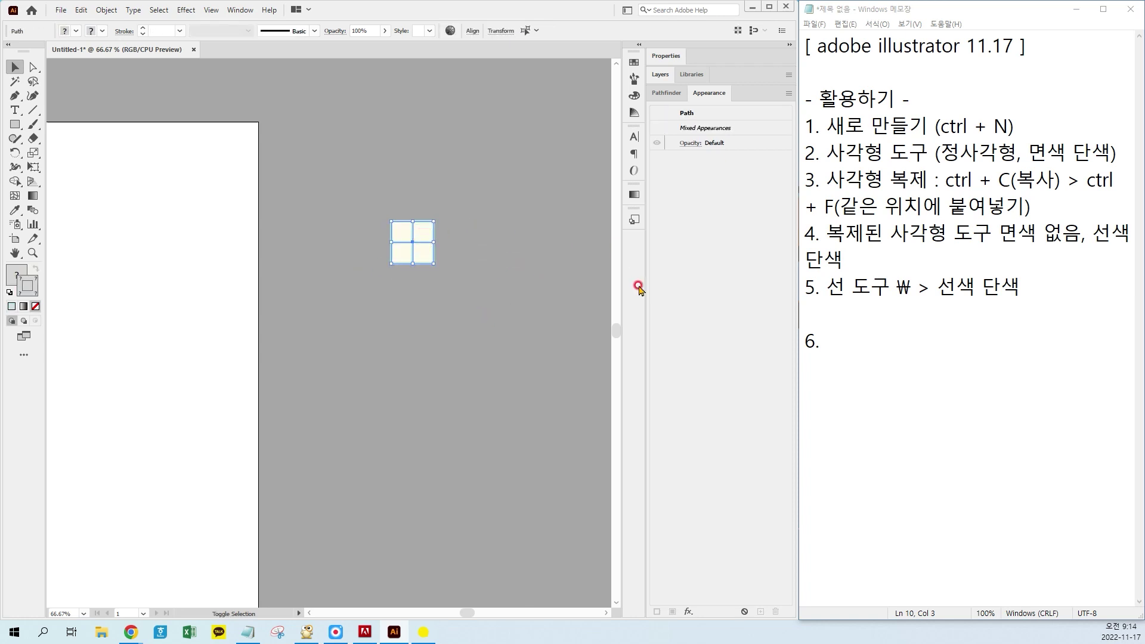
{"action": "left_click", "coordinate": [521, 228]}
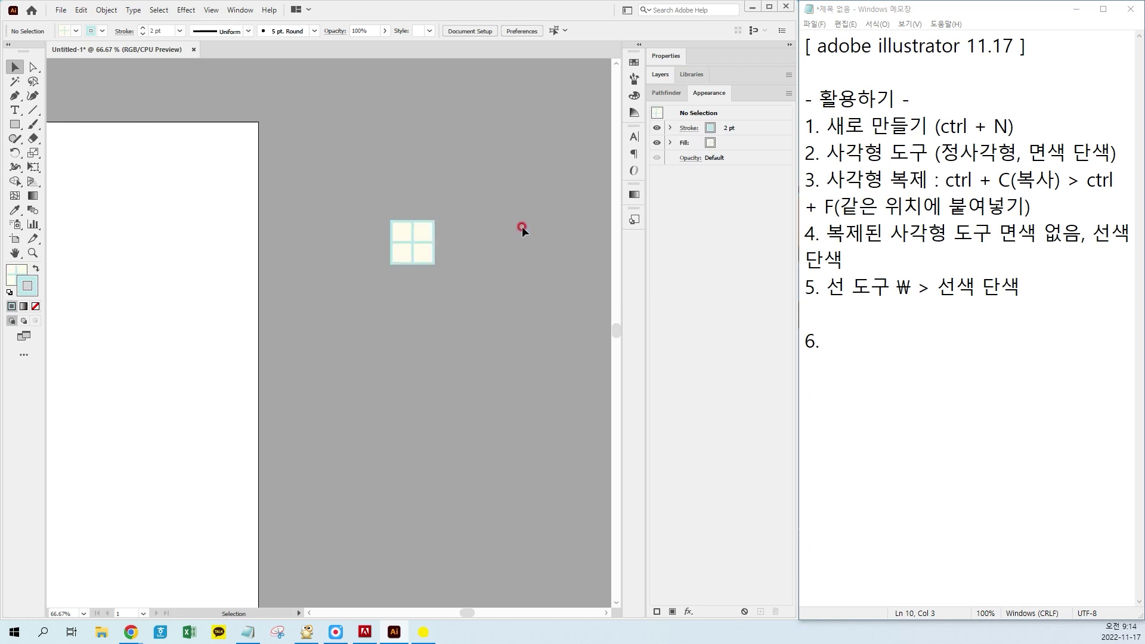
{"action": "left_click_drag", "start_coordinate": [323, 294], "coordinate": [323, 294]}
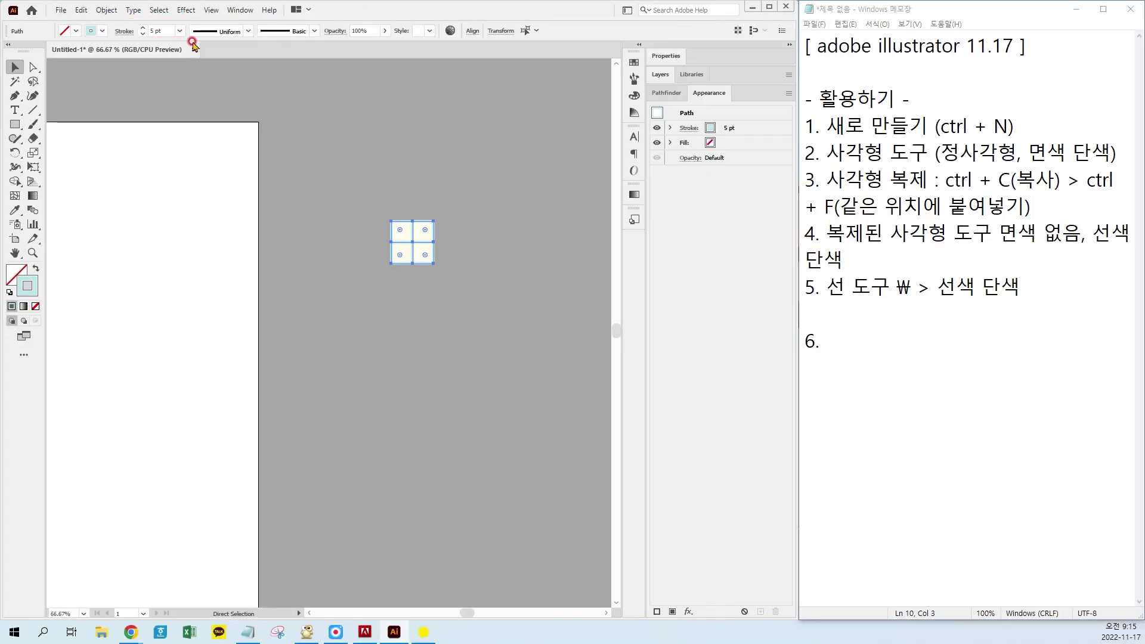
{"action": "left_click", "coordinate": [227, 68]}
{"action": "left_click", "coordinate": [227, 68]}
{"action": "left_click", "coordinate": [672, 196]}
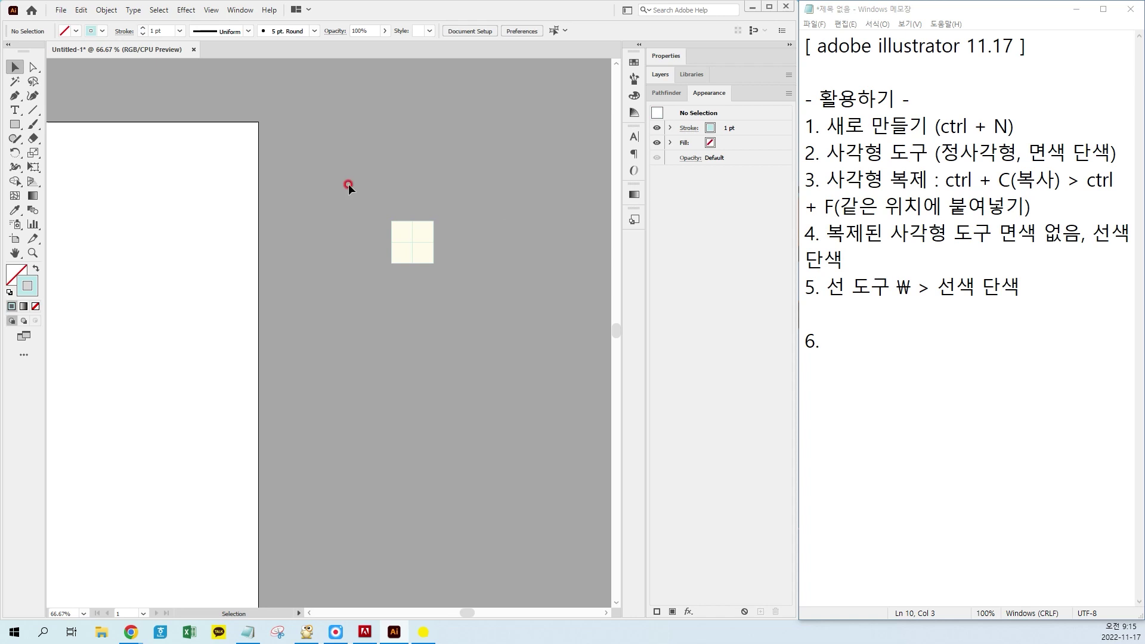
Select the grid's outline and centre lines without the cream square and raise their stroke weight by one increment
{"action": "key", "text": "ctrl+a"}
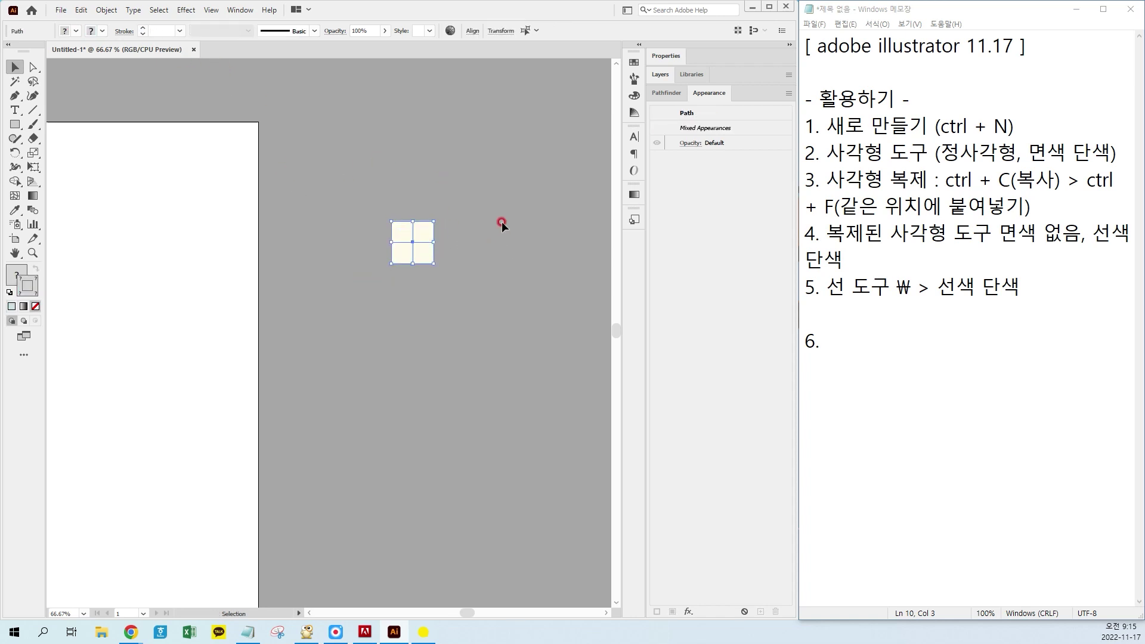
{"action": "left_click", "coordinate": [426, 233]}
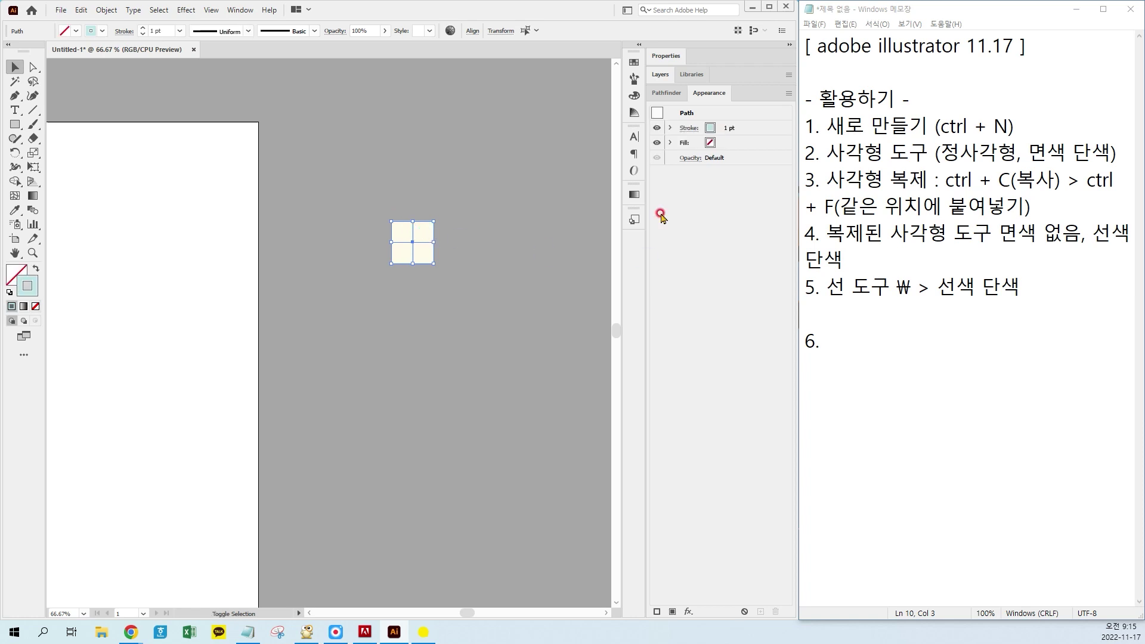
{"action": "left_click", "coordinate": [142, 28]}
{"action": "left_click", "coordinate": [503, 265]}
Select all parts of the small grid tile and show the Pattern commands for it
{"action": "left_click_drag", "start_coordinate": [476, 211], "coordinate": [403, 281]}
{"action": "key", "text": "a"}
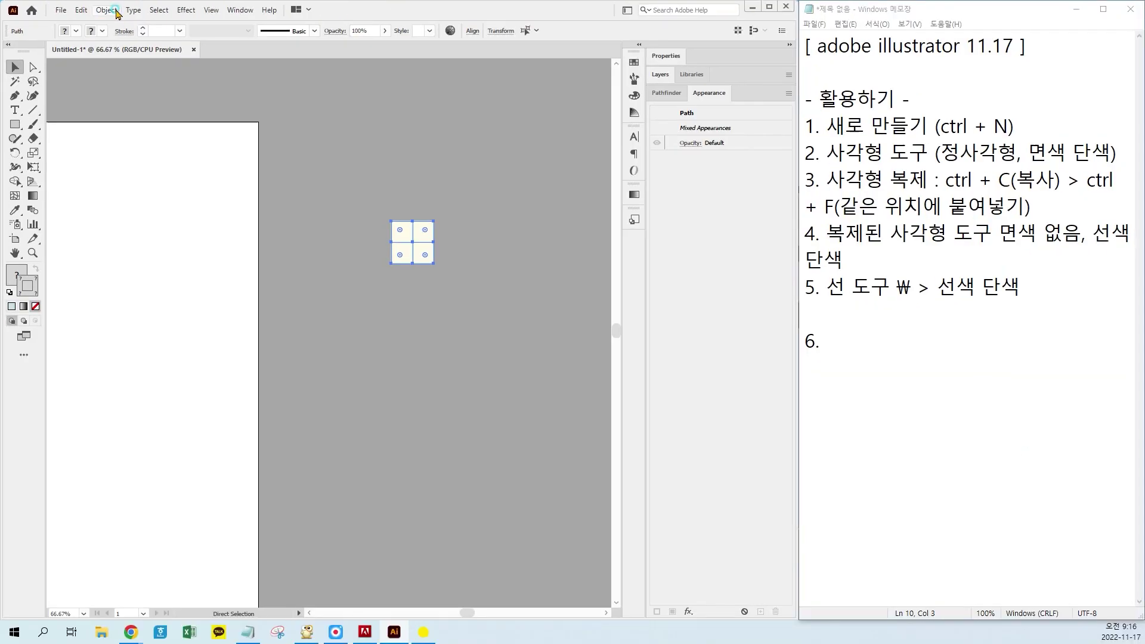
{"action": "left_click", "coordinate": [311, 26]}
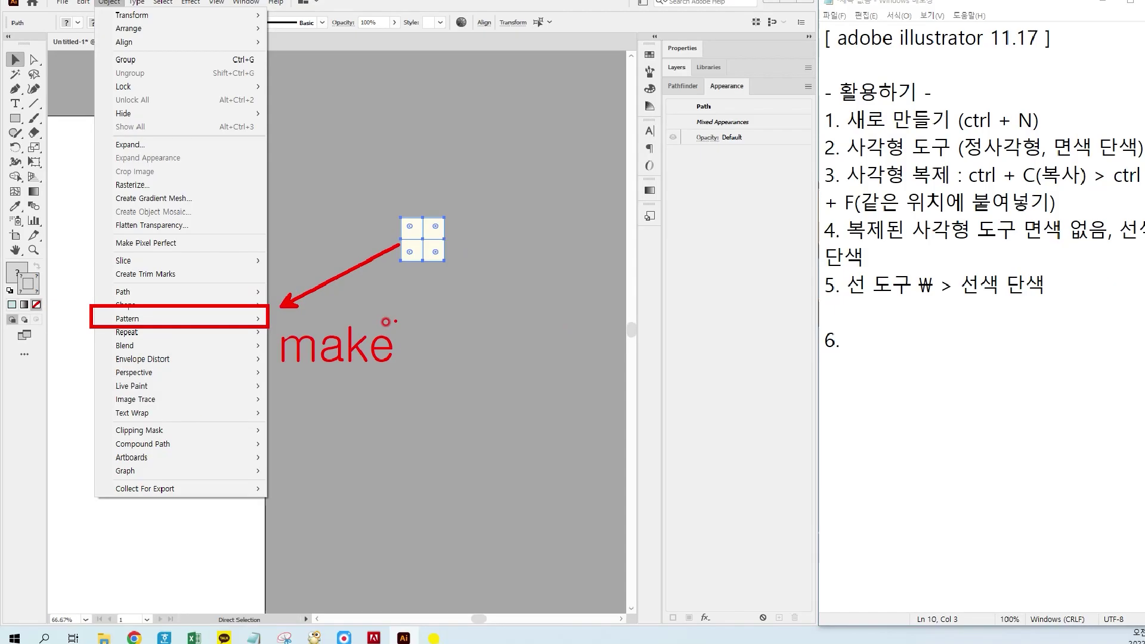
{"action": "left_click", "coordinate": [779, 324]}
Open the document's swatches and delete the last pattern swatch
{"action": "left_click", "coordinate": [634, 62]}
{"action": "left_click_drag", "start_coordinate": [608, 106], "coordinate": [437, 112]}
{"action": "left_click", "coordinate": [600, 309]}
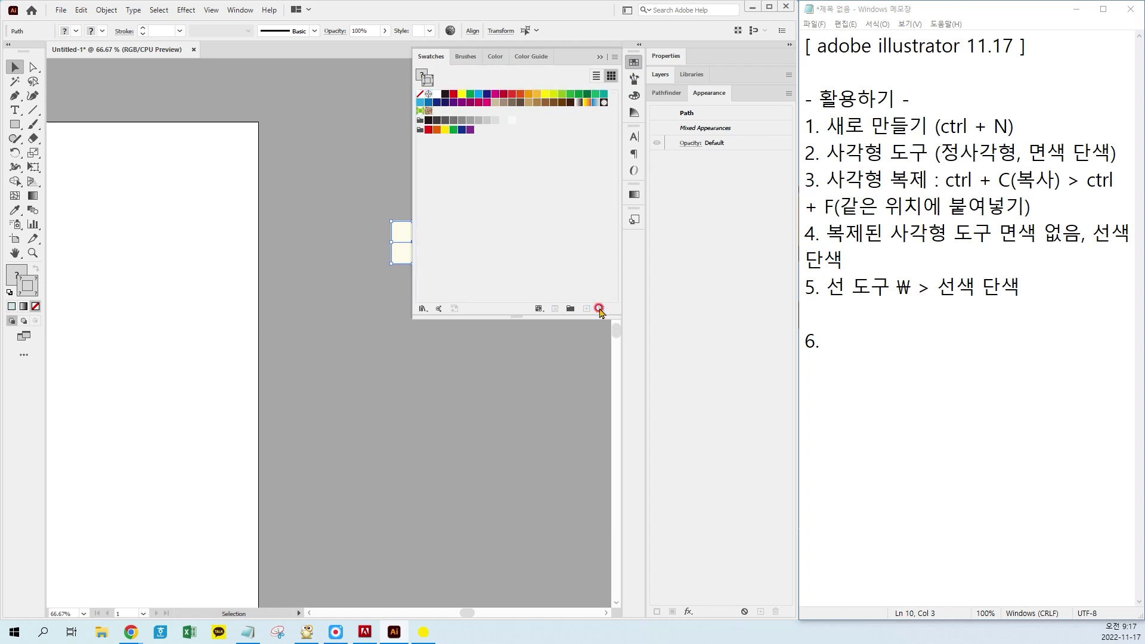
Make a new pattern swatch from all parts of the small grid tile and finish pattern editing with the default settings
{"action": "left_click", "coordinate": [176, 128]}
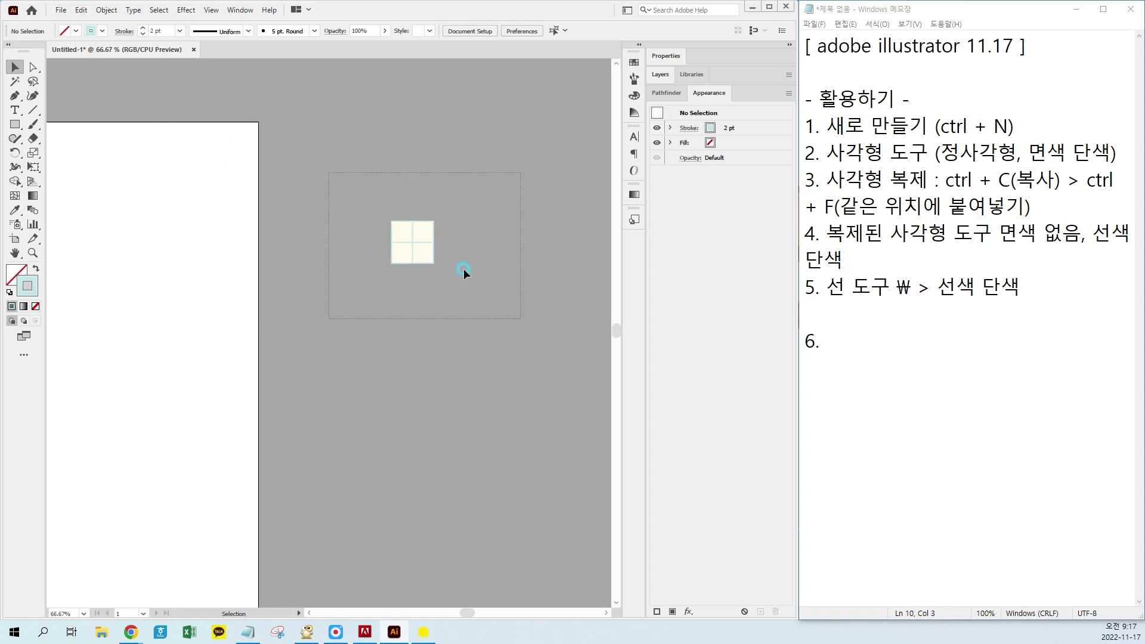
{"action": "left_click_drag", "start_coordinate": [505, 302], "coordinate": [506, 302]}
{"action": "left_click", "coordinate": [106, 10]}
{"action": "left_click", "coordinate": [149, 294]}
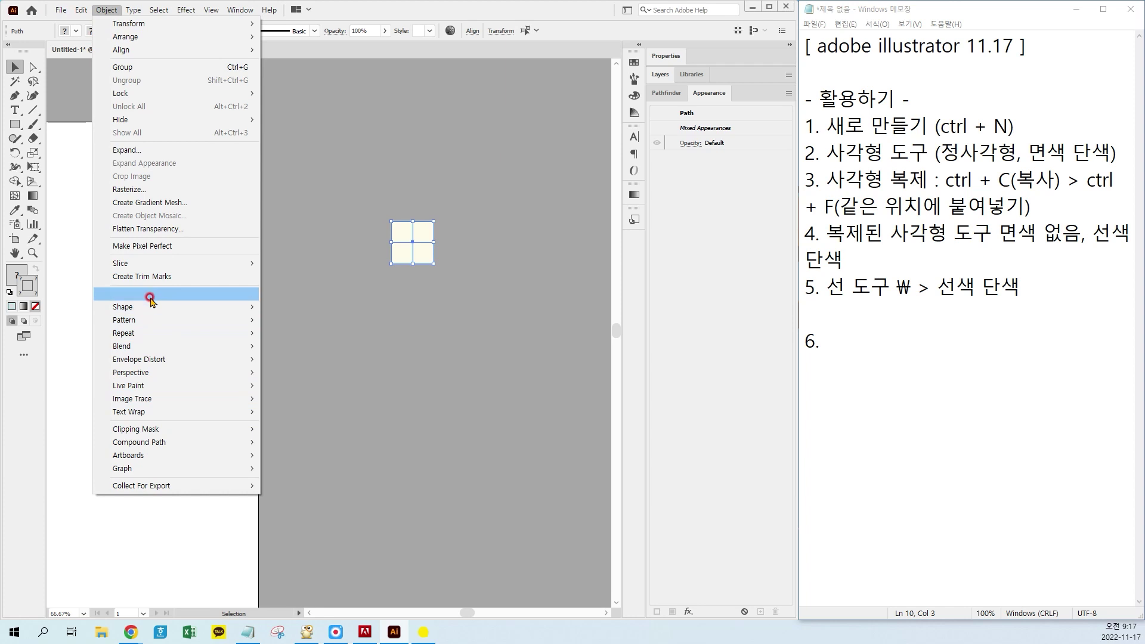
{"action": "mouse_move", "coordinate": [153, 320]}
{"action": "left_click", "coordinate": [289, 320]}
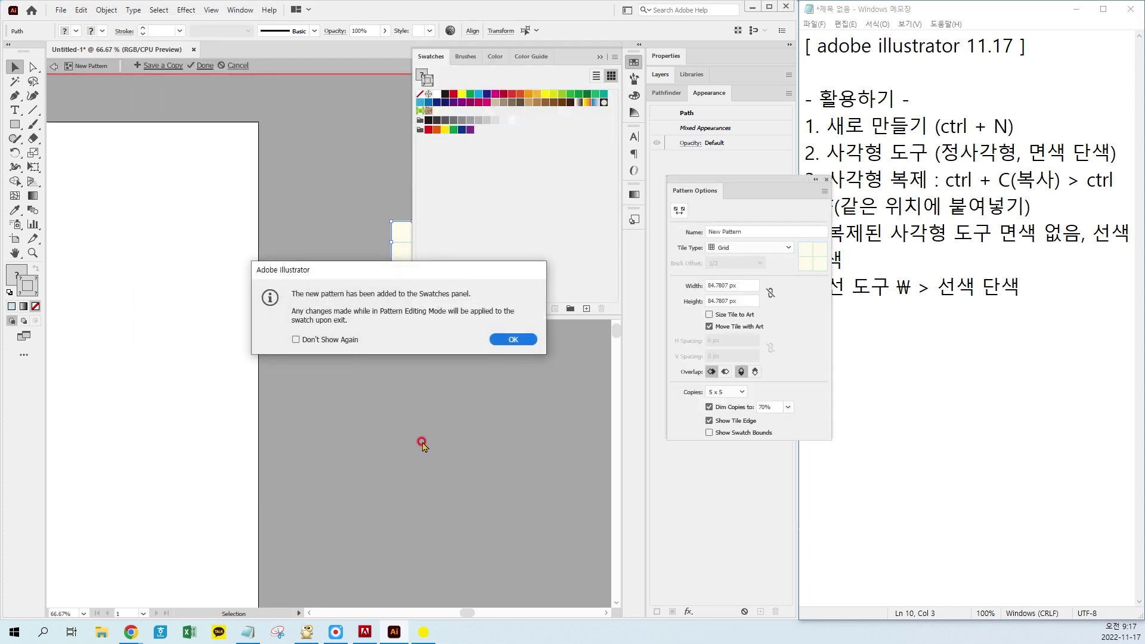
{"action": "left_click", "coordinate": [508, 340]}
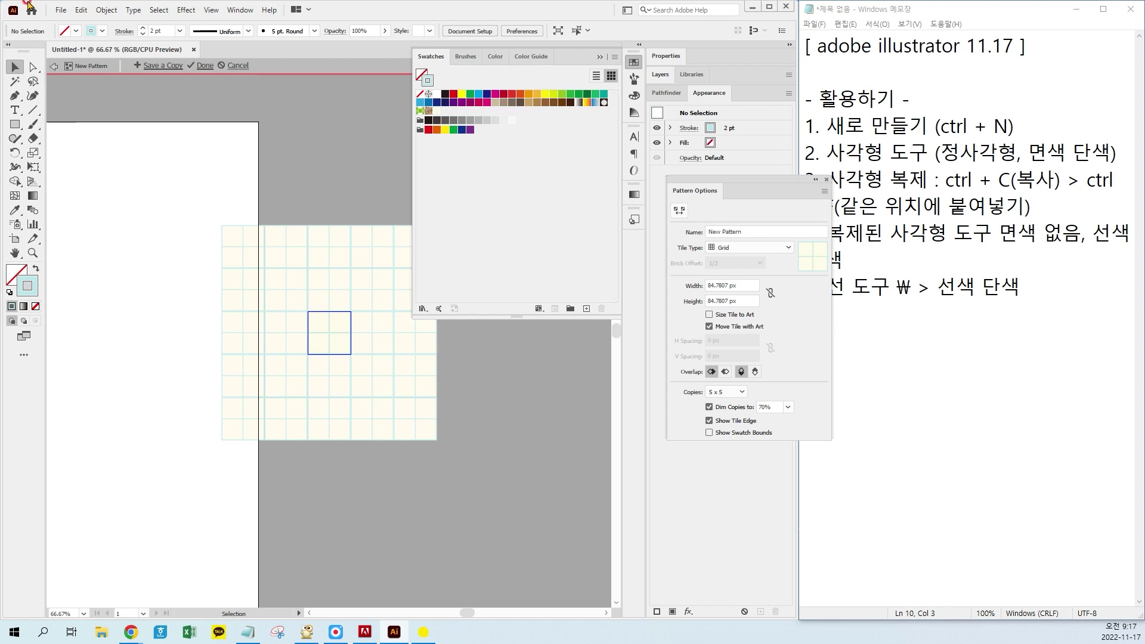
{"action": "left_click", "coordinate": [203, 67]}
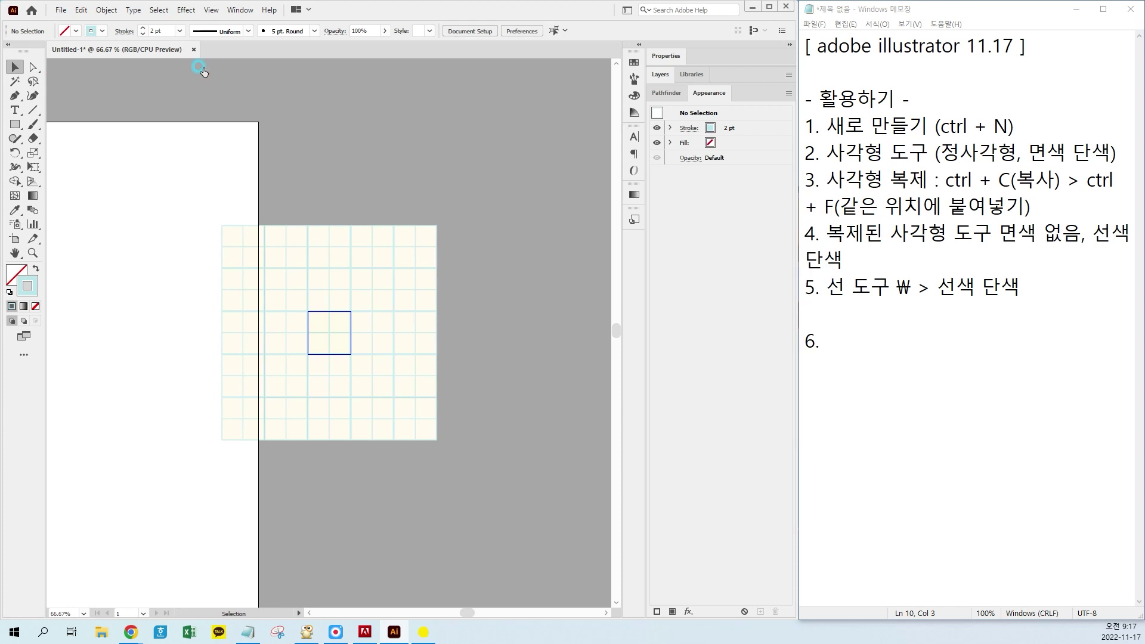
{"action": "left_click_drag", "start_coordinate": [268, 442], "coordinate": [315, 409]}
{"action": "left_click", "coordinate": [351, 415]}
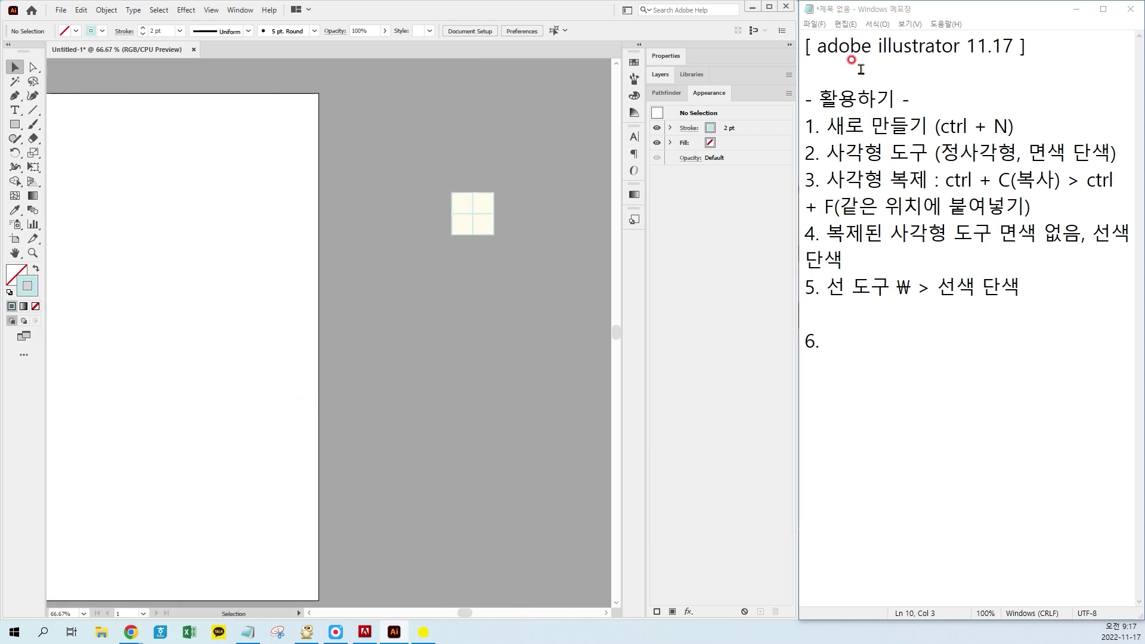
{"action": "left_click_drag", "start_coordinate": [243, 370], "coordinate": [452, 352]}
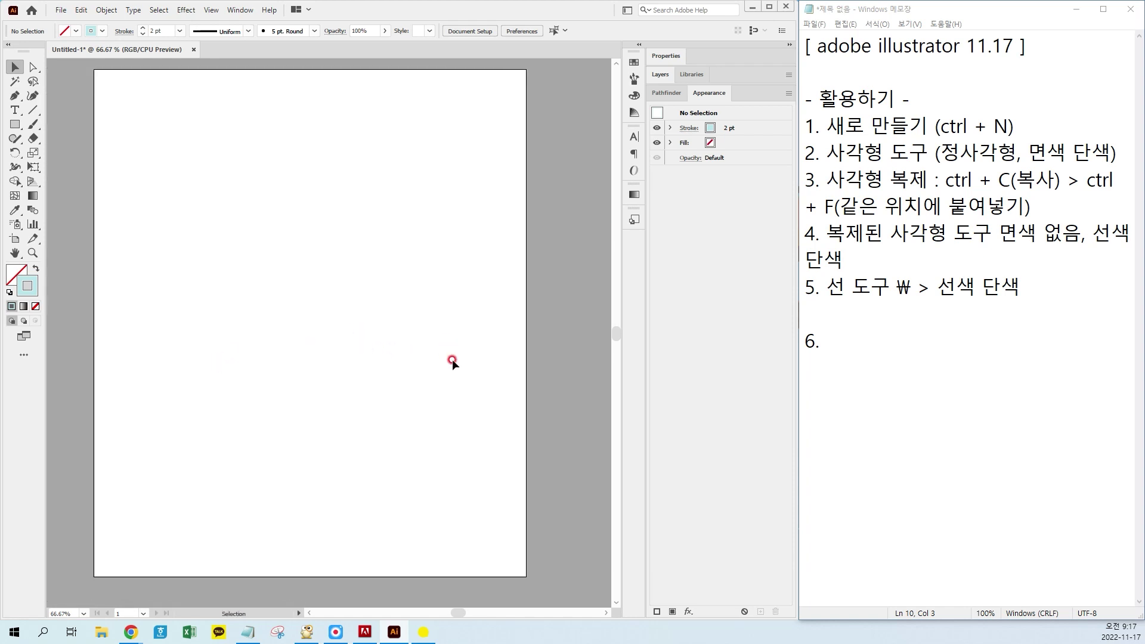
In Notepad, write note 6 as "개체 다중 선택 > object > pattern > make > ok"
{"action": "left_click", "coordinate": [870, 334]}
{"action": "type", "text": "ㅎㅠㅠ"}
{"action": "key", "text": "BackSpace"}
{"action": "key", "text": "BackSpace"}
{"action": "key", "text": "BackSpace"}
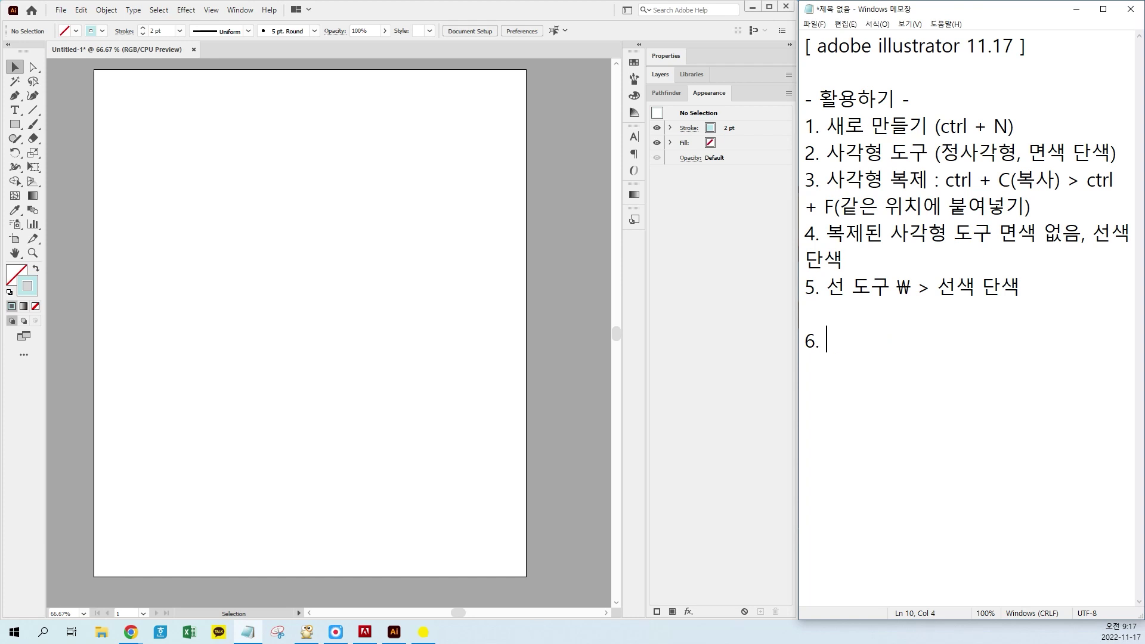
{"action": "type", "text": "ro"}
{"action": "key", "text": "BackSpace"}
{"action": "key", "text": "BackSpace"}
{"action": "key", "text": "Hangul"}
{"action": "type", "text": "개체 ㅅ"}
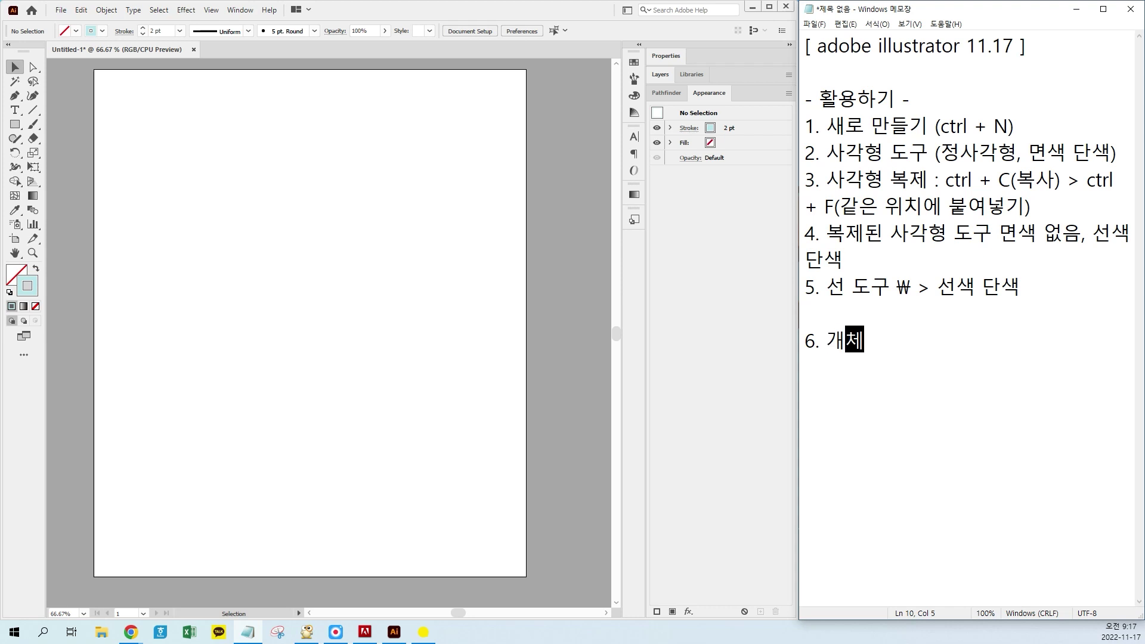
{"action": "key", "text": "BackSpace"}
{"action": "key", "text": "BackSpace"}
{"action": "type", "text": "다중"}
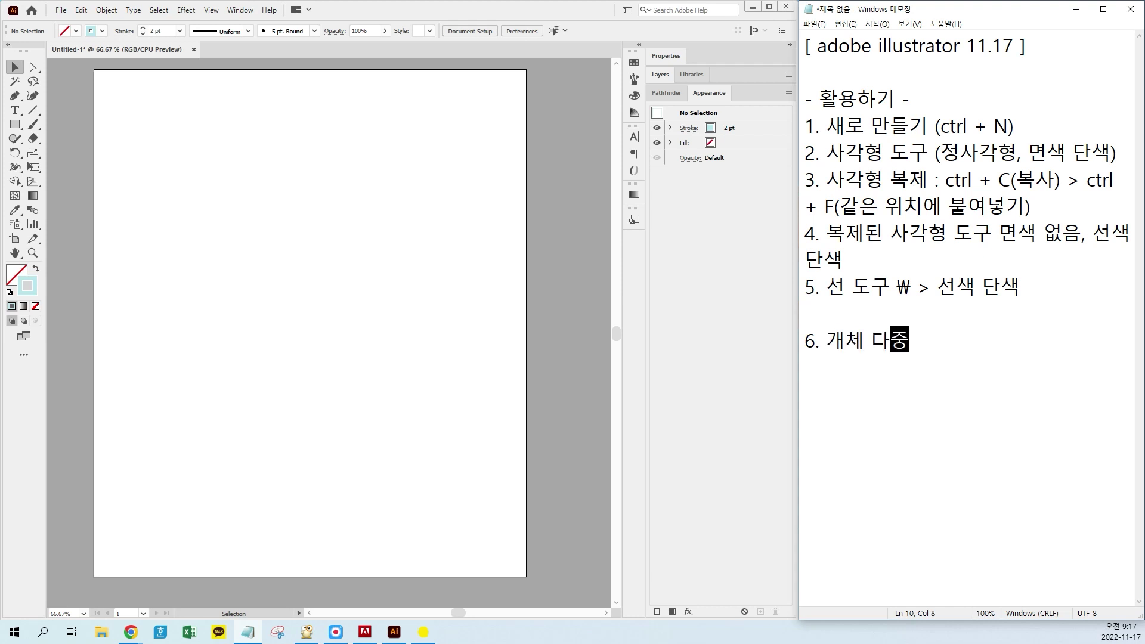
{"action": "type", "text": " 선택 > obv"}
{"action": "type", "text": "ect > patter"}
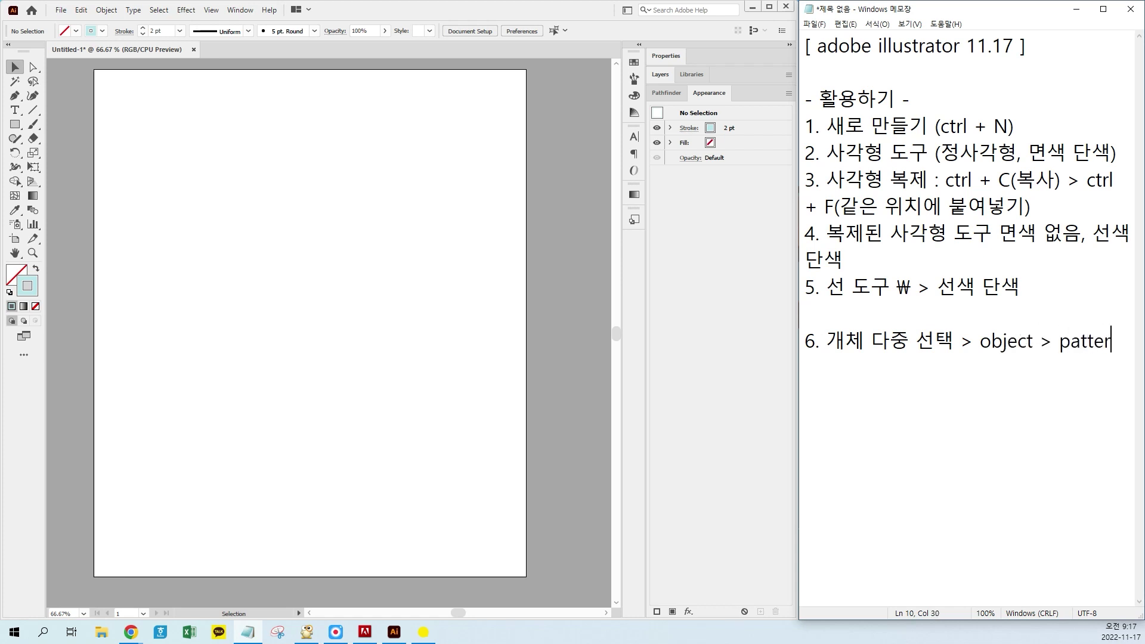
{"action": "type", "text": "n > make > "}
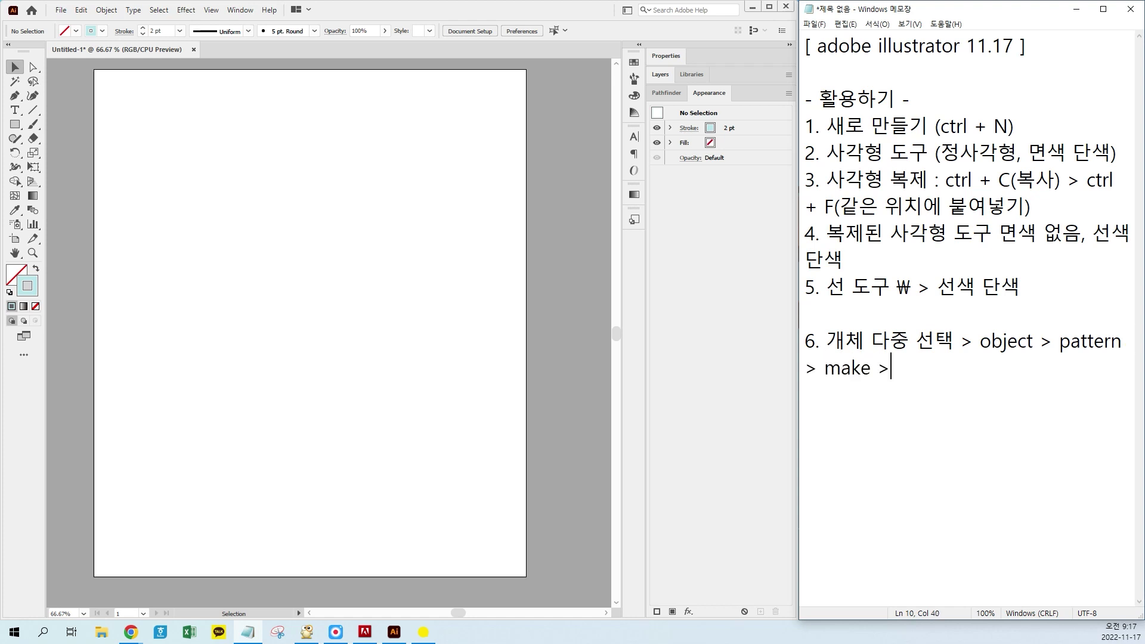
{"action": "type", "text": "ok"}
Add blank lines below note 6 and begin note 7 with "사각형도구"
{"action": "left_click", "coordinate": [452, 260]}
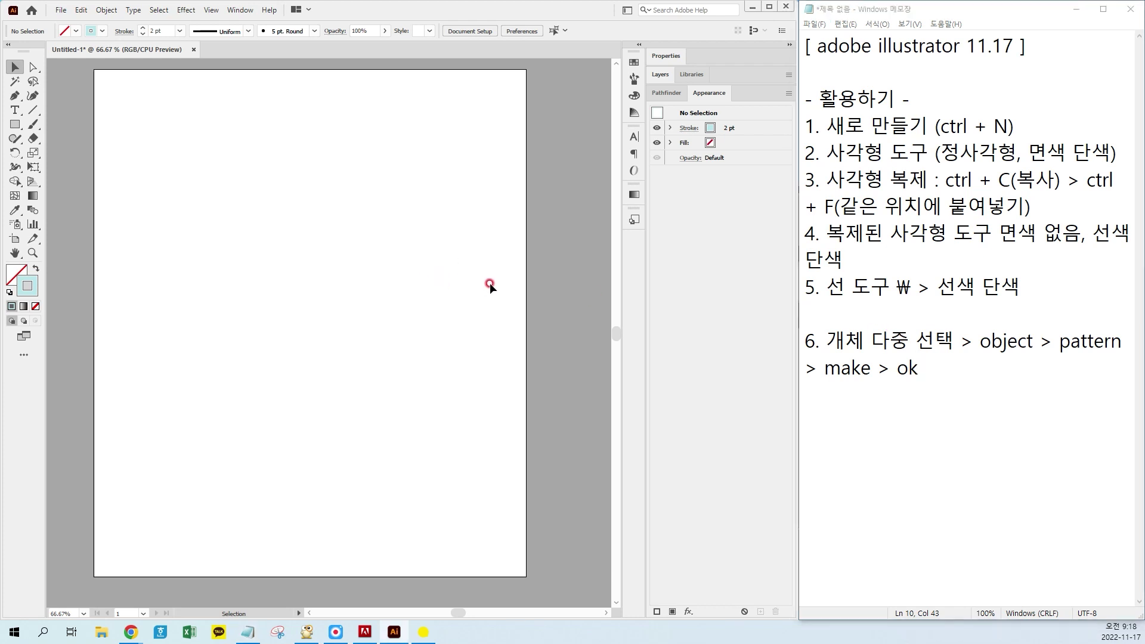
{"action": "left_click", "coordinate": [892, 370]}
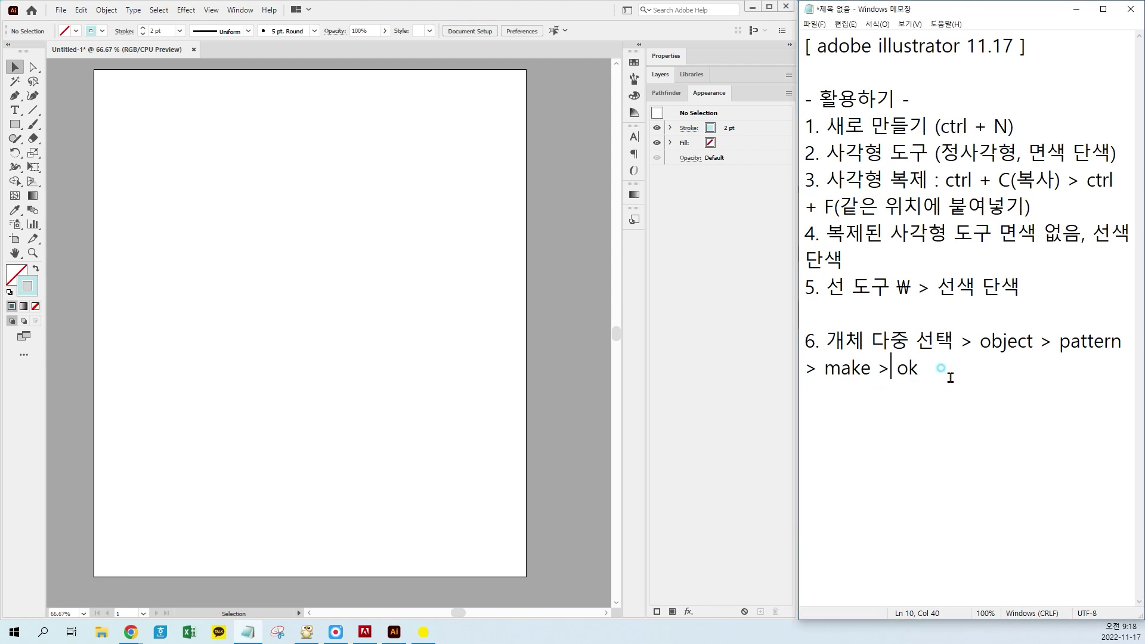
{"action": "key", "text": "Return"}
{"action": "key", "text": "Return"}
{"action": "key", "text": "Return"}
{"action": "key", "text": "Return"}
{"action": "key", "text": "Return"}
{"action": "key", "text": "Return"}
{"action": "key", "text": "Return"}
{"action": "key", "text": "Return"}
{"action": "key", "text": "Return"}
{"action": "key", "text": "Return"}
{"action": "key", "text": "Return"}
{"action": "key", "text": "Return"}
{"action": "key", "text": "Return"}
{"action": "key", "text": "Return"}
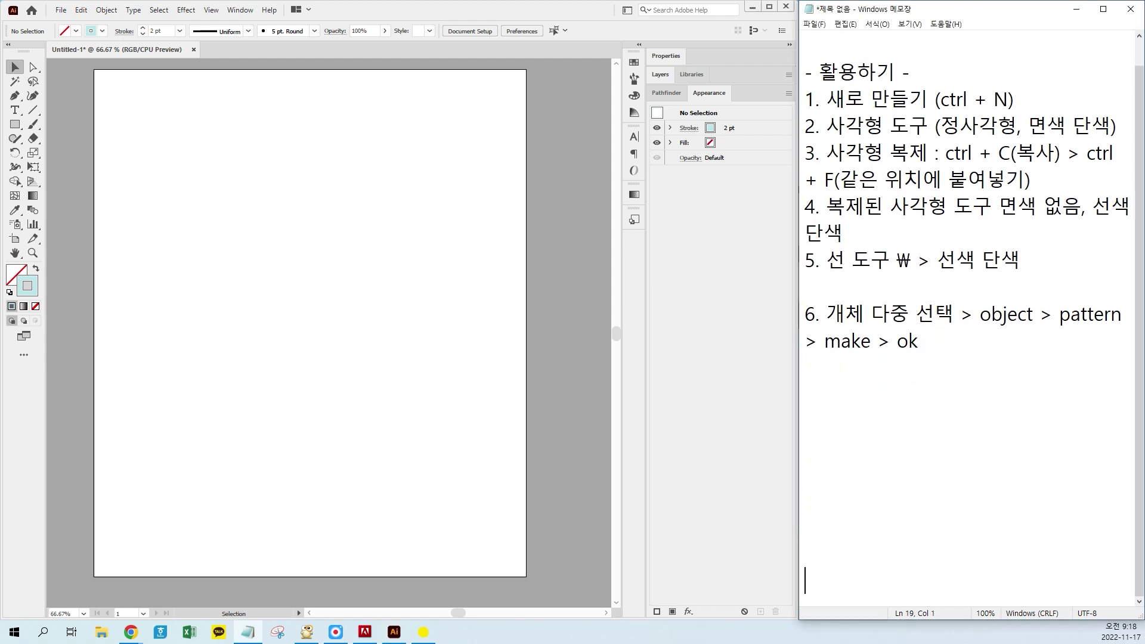
{"action": "left_click", "coordinate": [822, 129]}
{"action": "type", "text": "7. "}
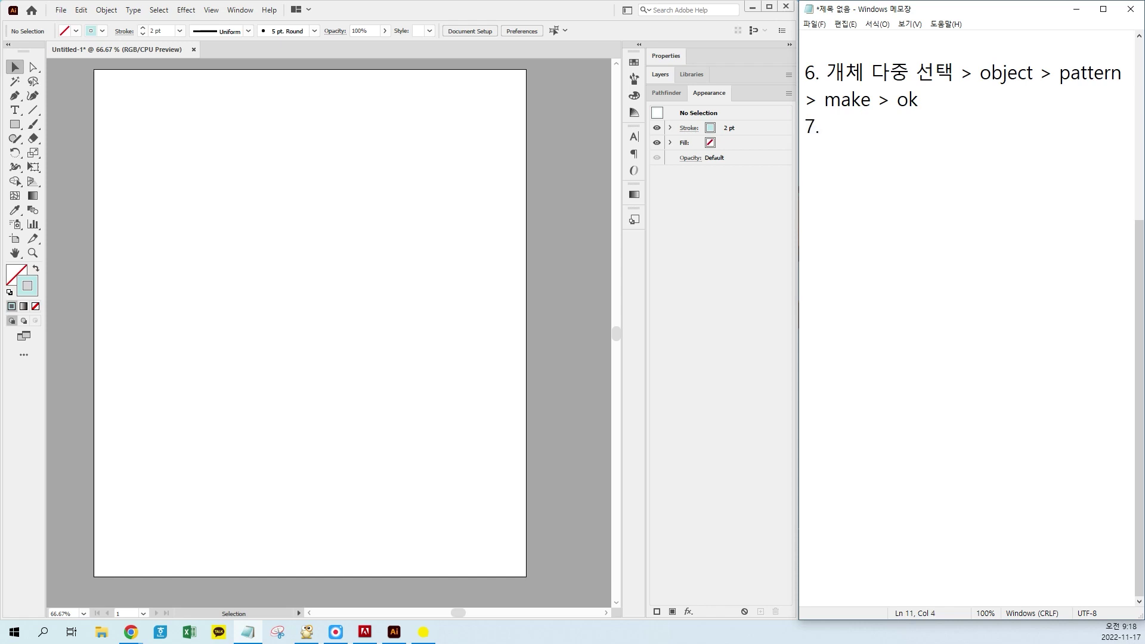
{"action": "type", "text": "t"}
{"action": "type", "text": "사각형도구"}
In Illustrator, draw a rectangle that covers the whole artboard from corner to corner
{"action": "left_click", "coordinate": [313, 195]}
{"action": "key", "text": "m"}
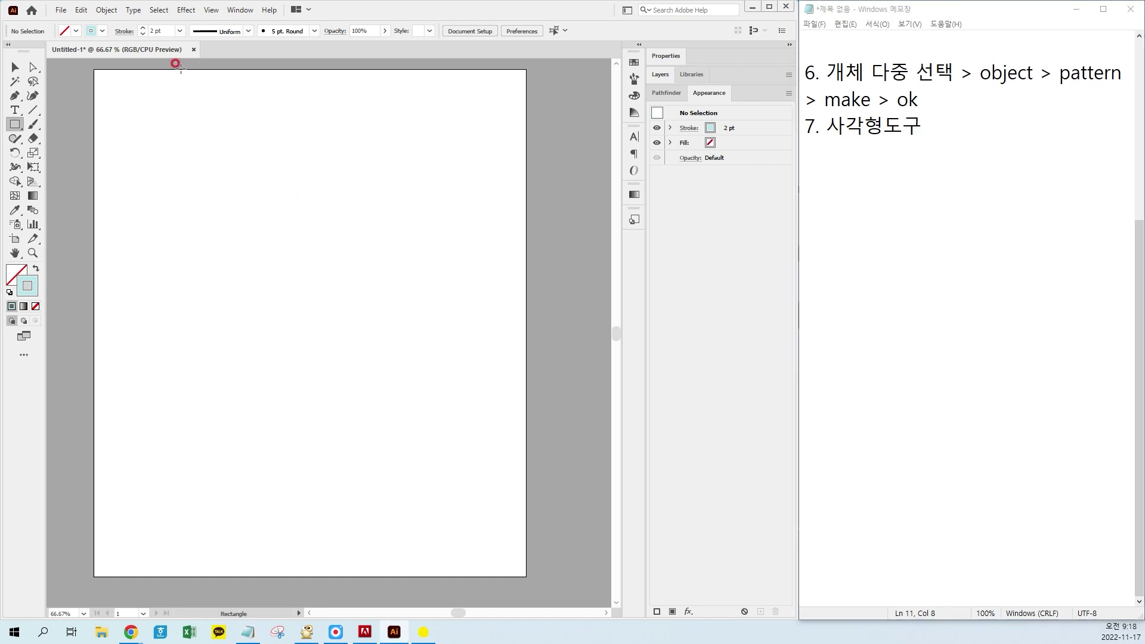
{"action": "mouse_move", "coordinate": [93, 69]}
{"action": "left_mouse_down"}
{"action": "mouse_move", "coordinate": [417, 471]}
{"action": "mouse_move", "coordinate": [510, 546]}
{"action": "mouse_move", "coordinate": [526, 576]}
{"action": "left_mouse_up"}
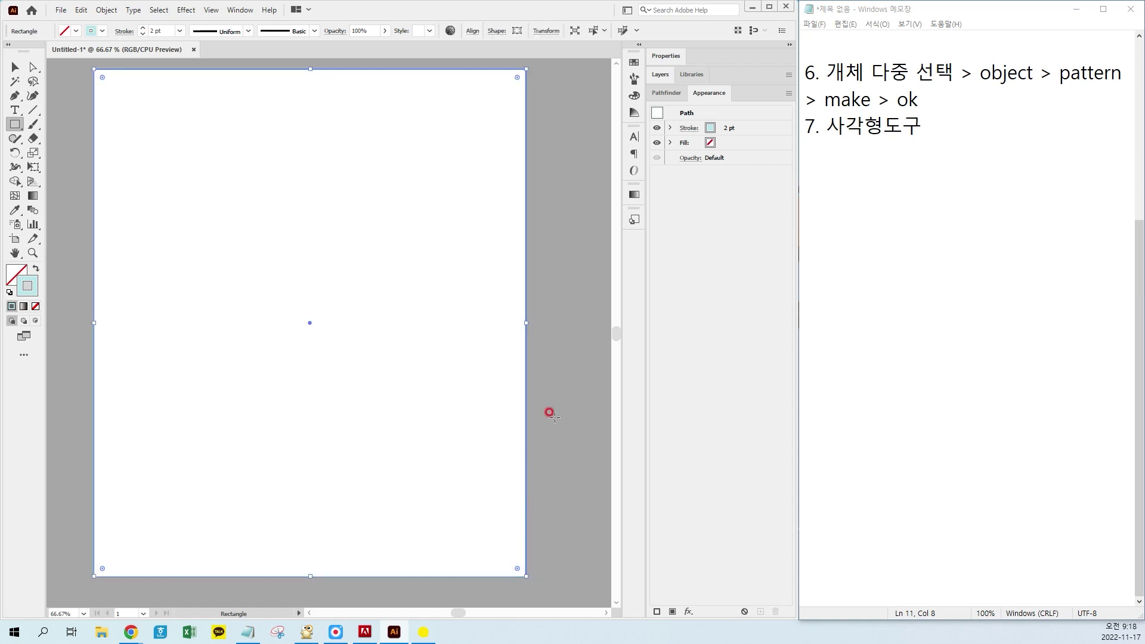
{"action": "key", "text": "v"}
{"action": "left_click", "coordinate": [593, 356]}
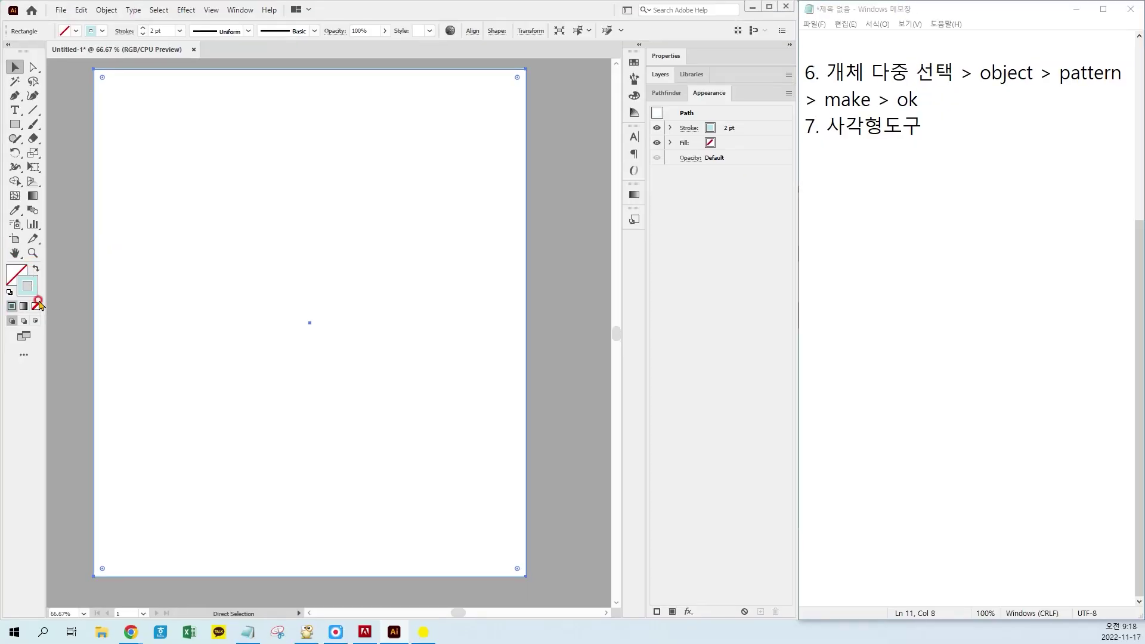
Remove the artboard-sized rectangle's stroke and fill it with the new grid pattern swatch
{"action": "left_click", "coordinate": [70, 265]}
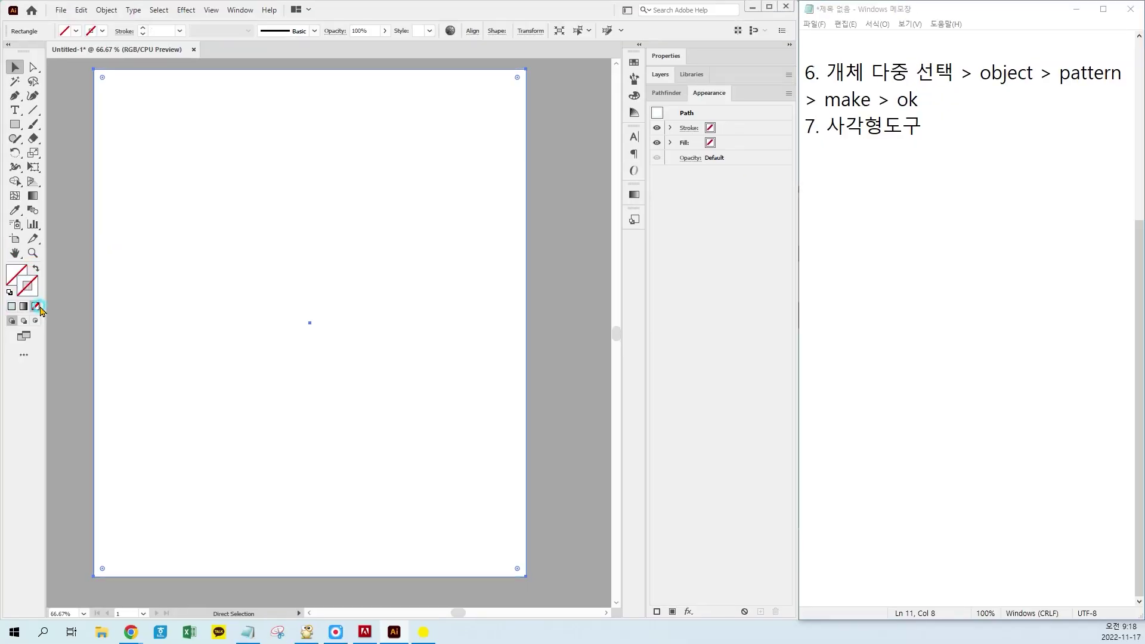
{"action": "key", "text": "F6"}
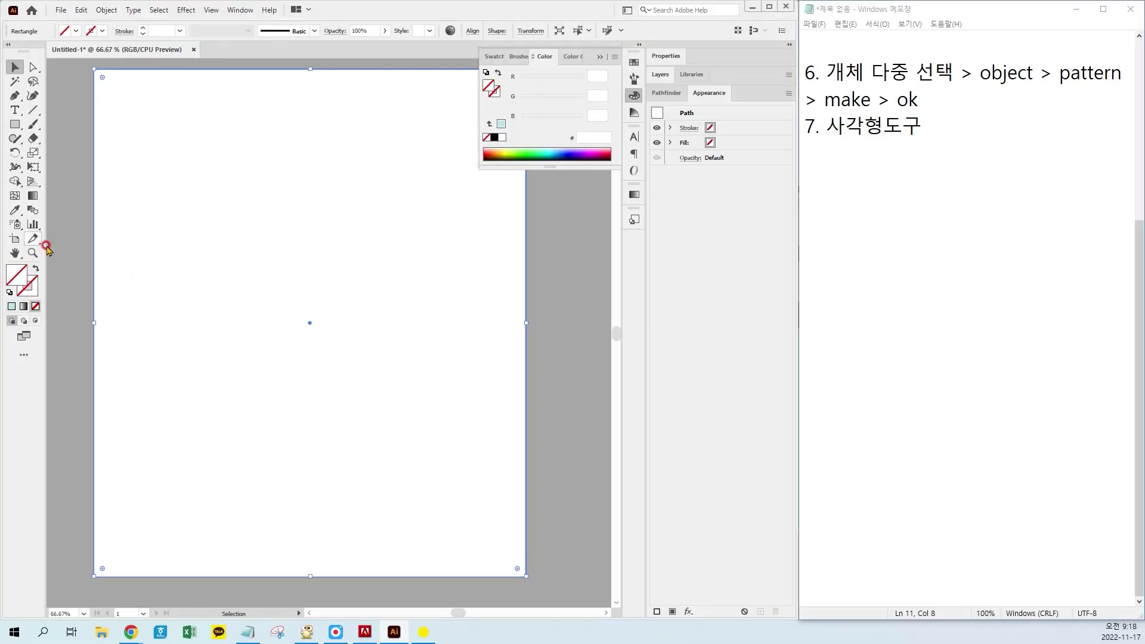
{"action": "key", "text": "ctrl"}
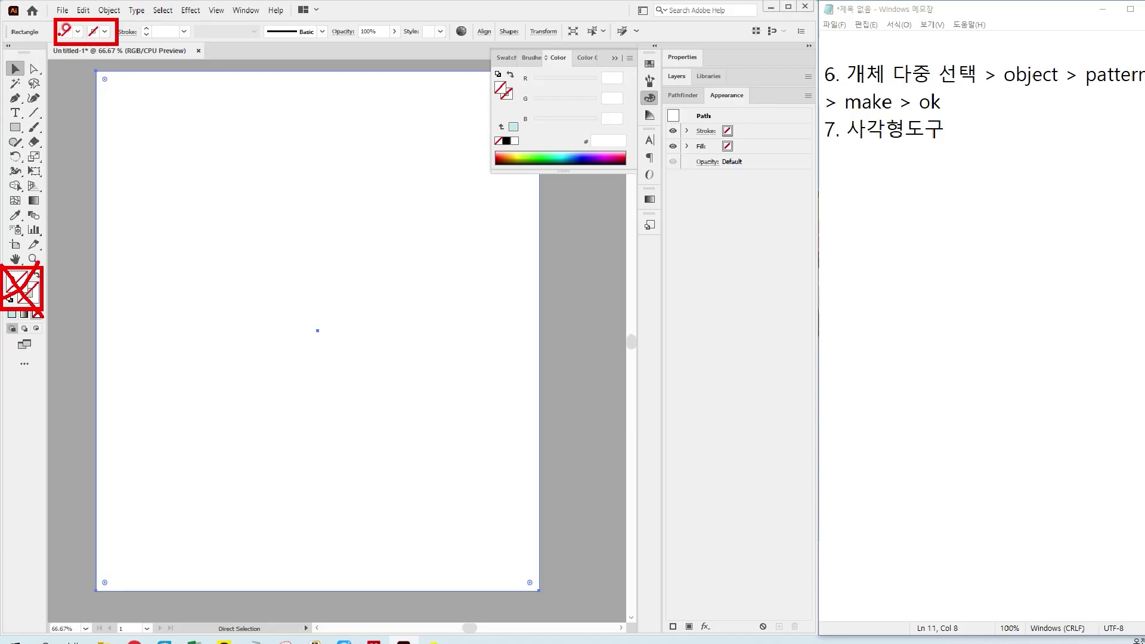
{"action": "left_click", "coordinate": [152, 62]}
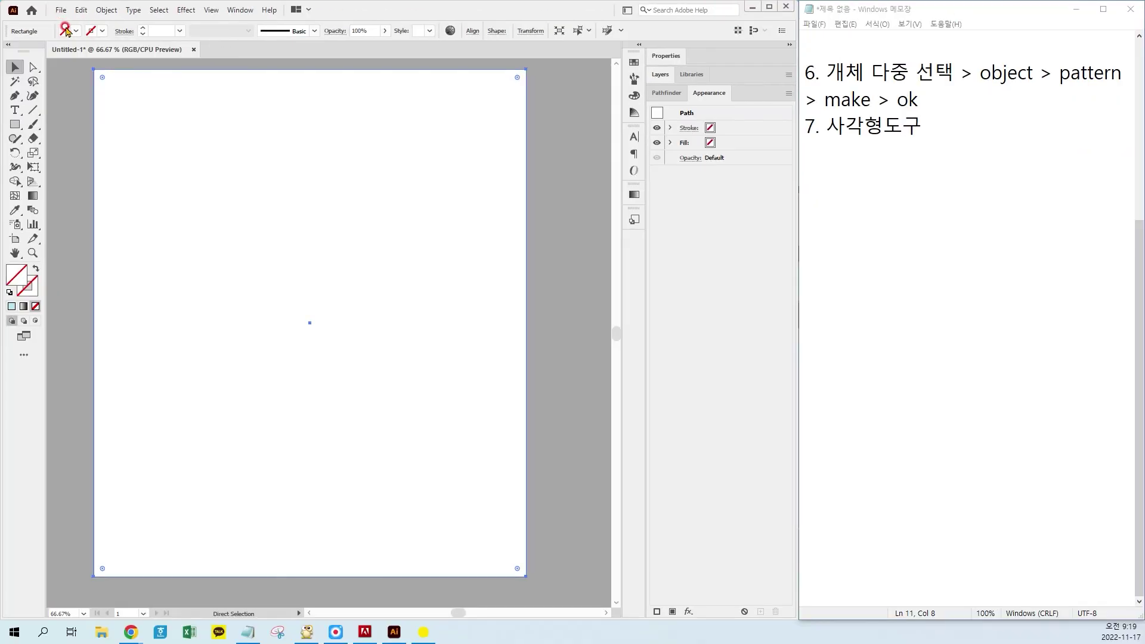
{"action": "left_click", "coordinate": [304, 9]}
{"action": "left_click", "coordinate": [59, 68]}
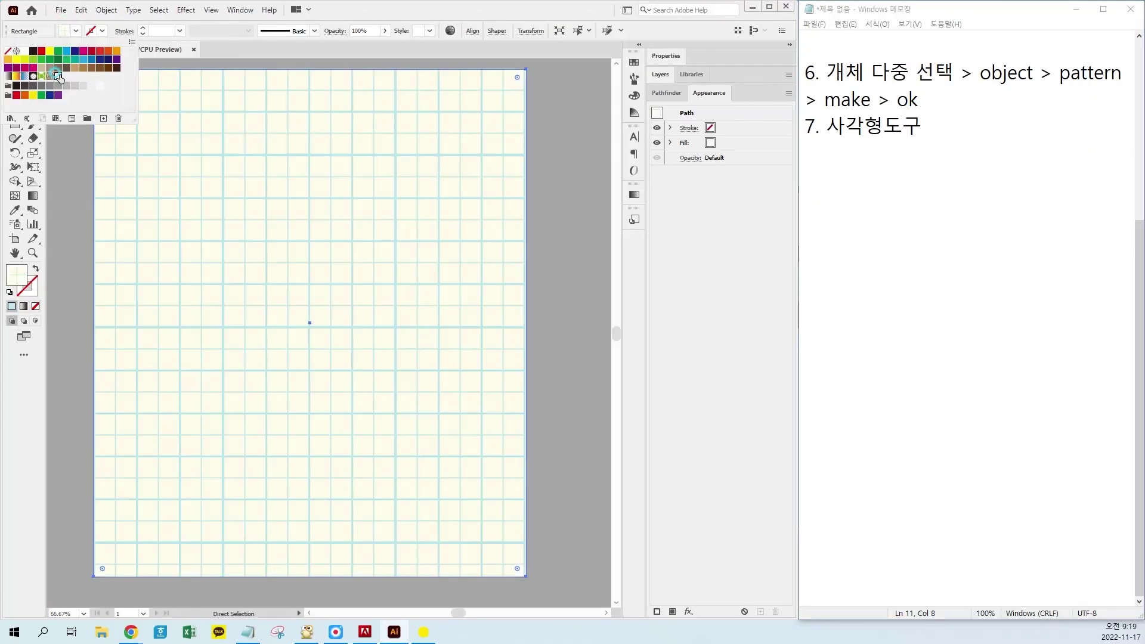
{"action": "left_click", "coordinate": [561, 261]}
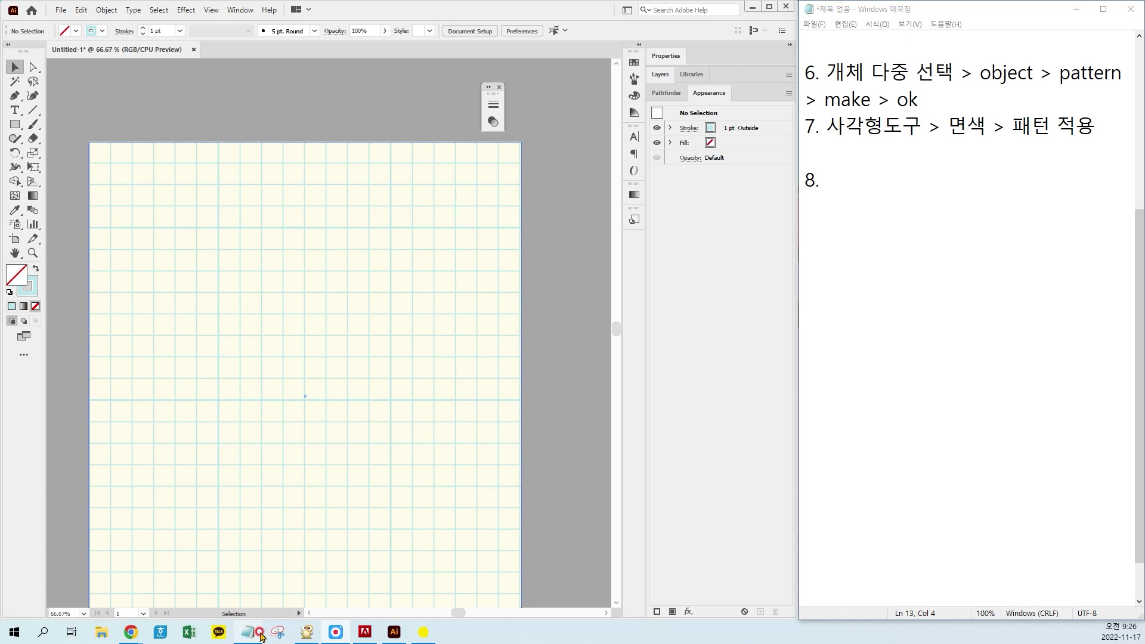
Open a second, empty Notepad window, write "pinterest.co.kr" in it and enlarge its text to 270%
{"action": "right_click", "coordinate": [251, 636]}
{"action": "left_click", "coordinate": [205, 568]}
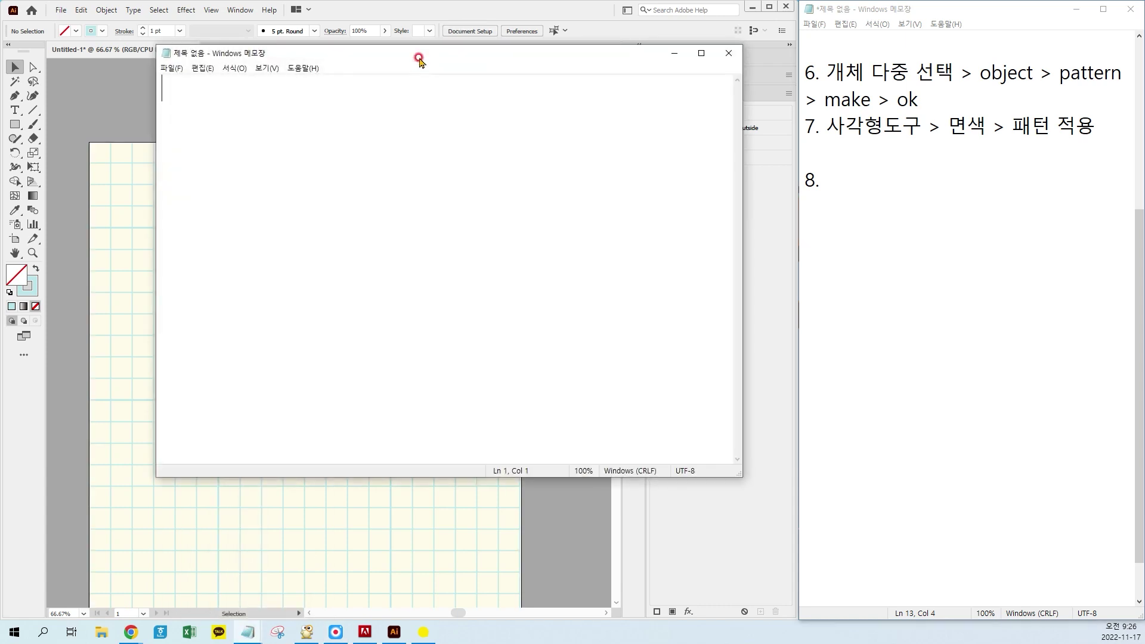
{"action": "type", "text": "pinter"}
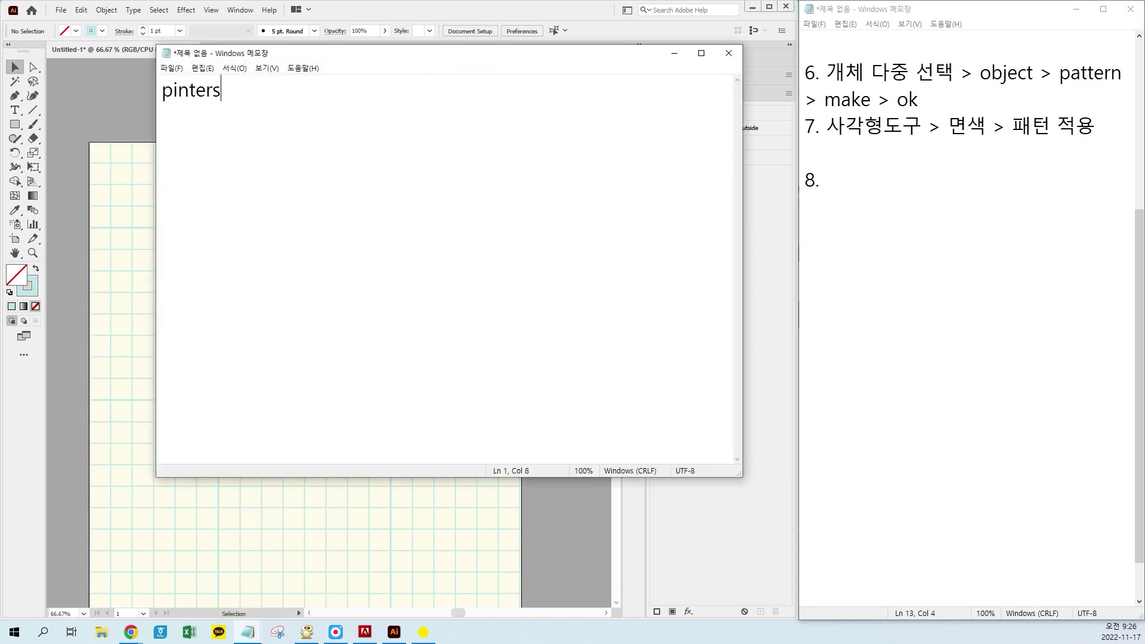
{"action": "type", "text": "es"}
{"action": "key", "text": "BackSpace"}
{"action": "key", "text": "BackSpace"}
{"action": "type", "text": ".k"}
{"action": "type", "text": ".kr"}
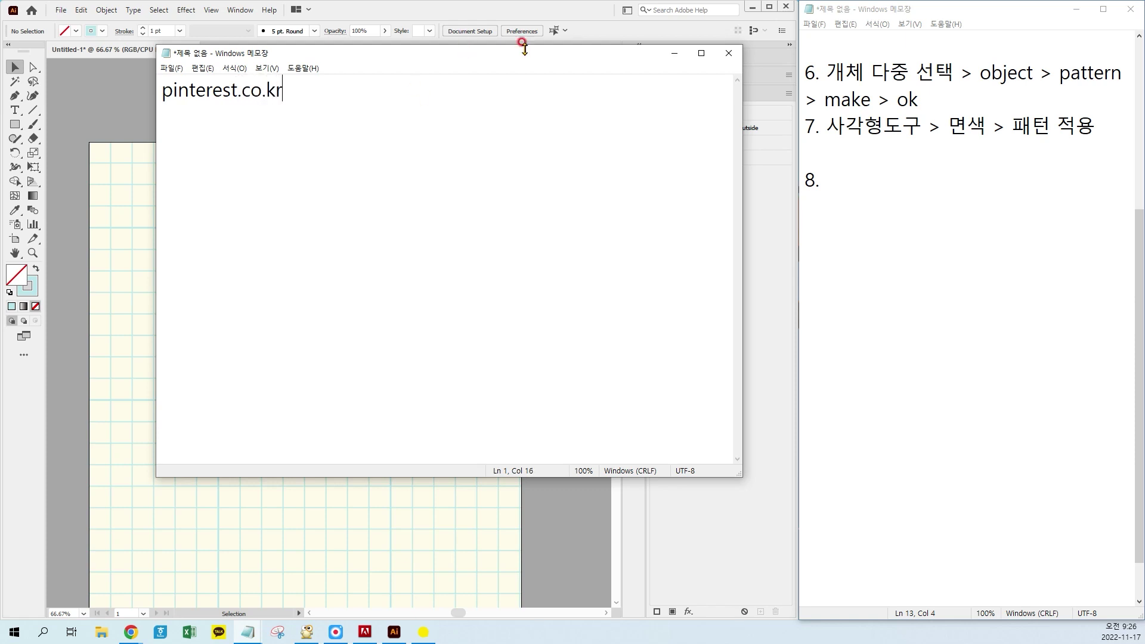
{"action": "scroll", "coordinate": [379, 110], "scroll_direction": "up", "scroll_amount": 14}
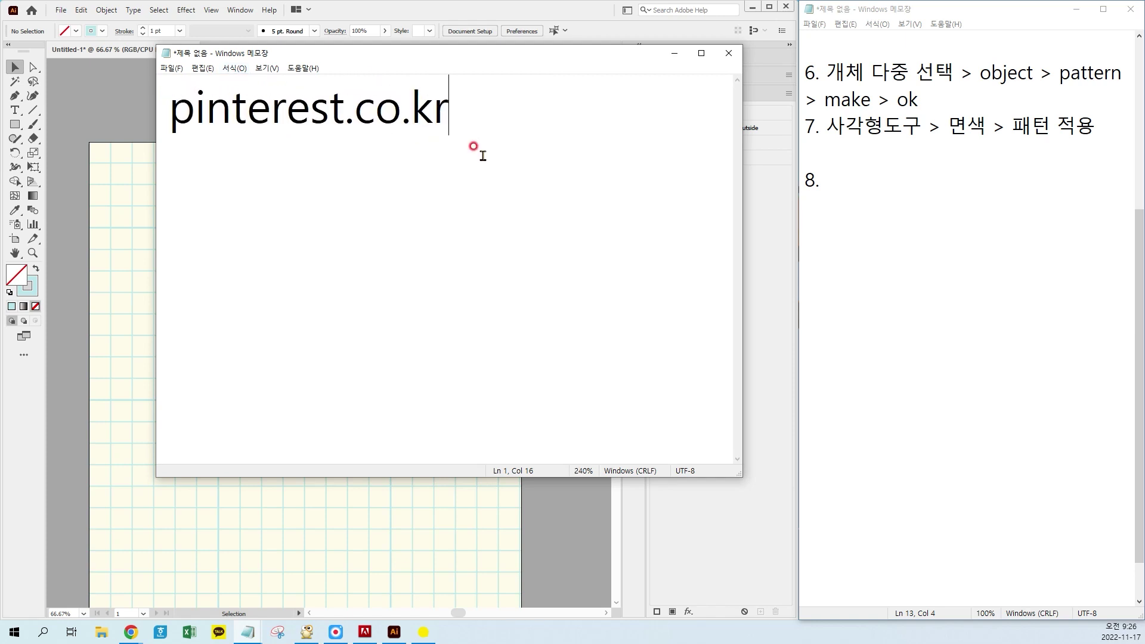
{"action": "scroll", "coordinate": [483, 156], "scroll_direction": "up", "scroll_amount": 3}
Two lines below the web address, write the search hint "'성냥갑' 검색"
{"action": "key", "text": "Return"}
{"action": "key", "text": "Return"}
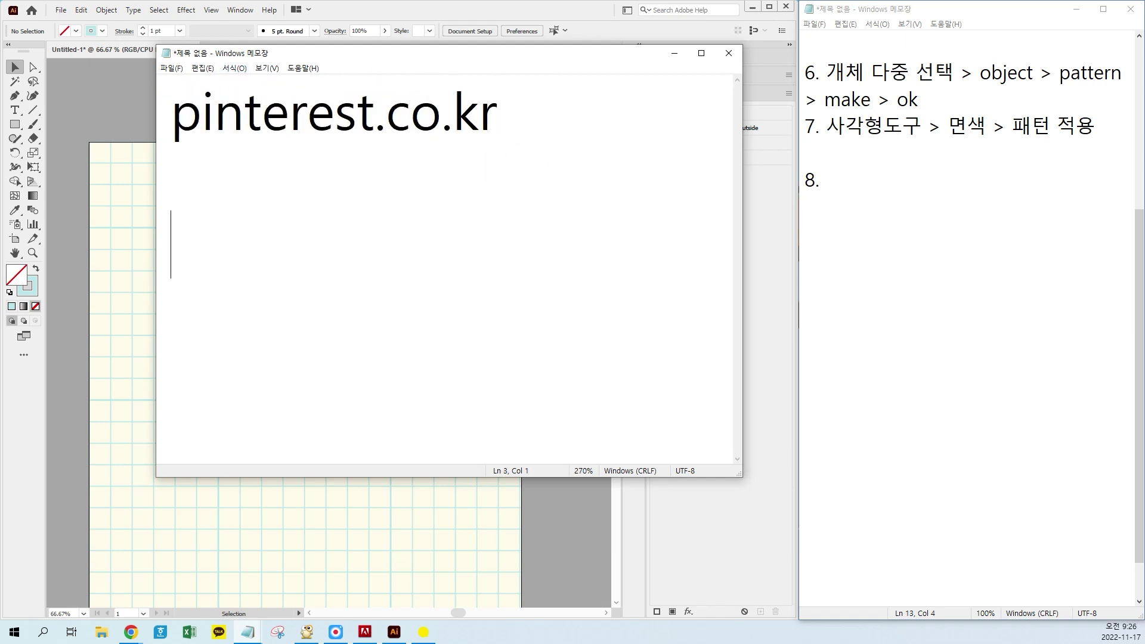
{"action": "type", "text": "성냥ㄱ"}
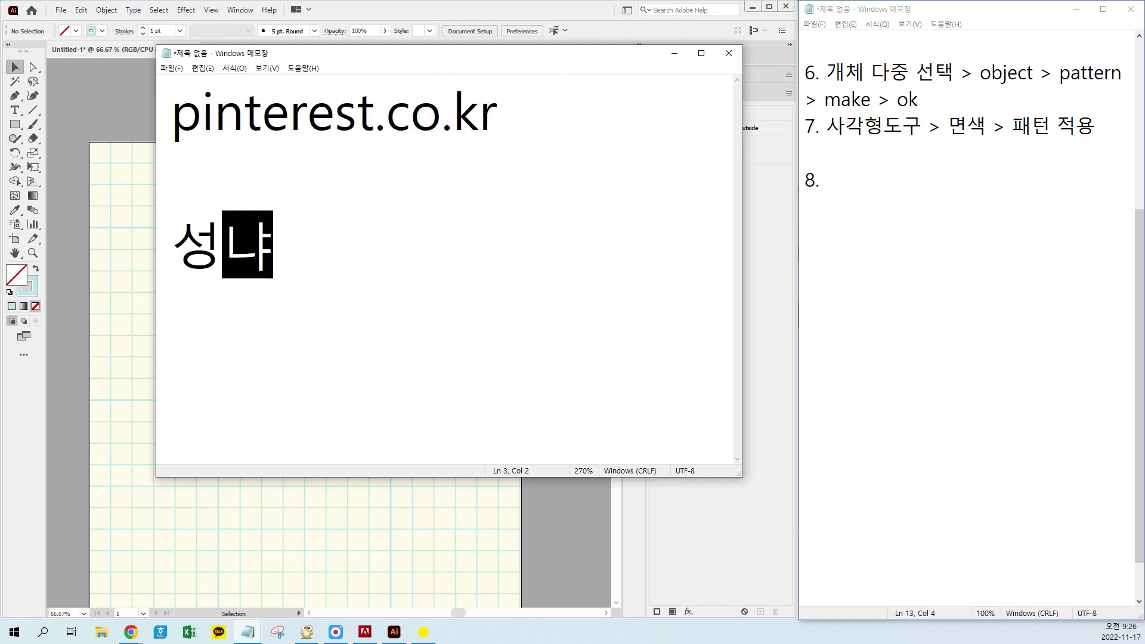
{"action": "type", "text": "ㅏㅂ"}
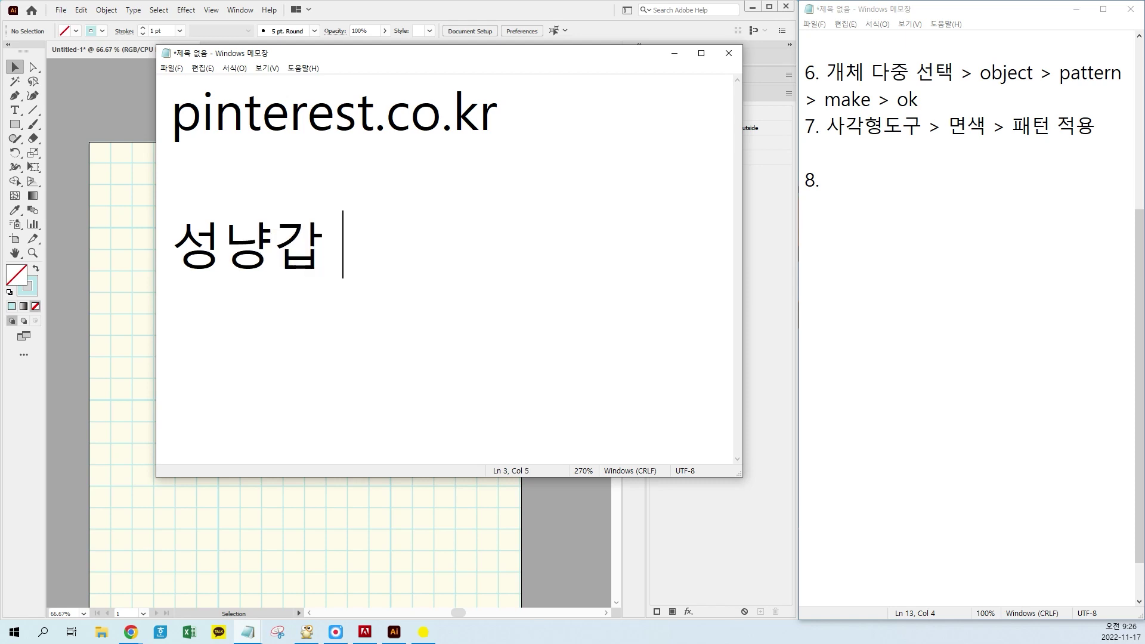
{"action": "type", "text": "'"}
{"action": "key", "text": "Left"}
{"action": "key", "text": "Left"}
{"action": "key", "text": "Left"}
{"action": "key", "text": "Left"}
{"action": "type", "text": "'"}
{"action": "key", "text": "Right"}
{"action": "key", "text": "End"}
{"action": "type", "text": "ㄱㅗ"}
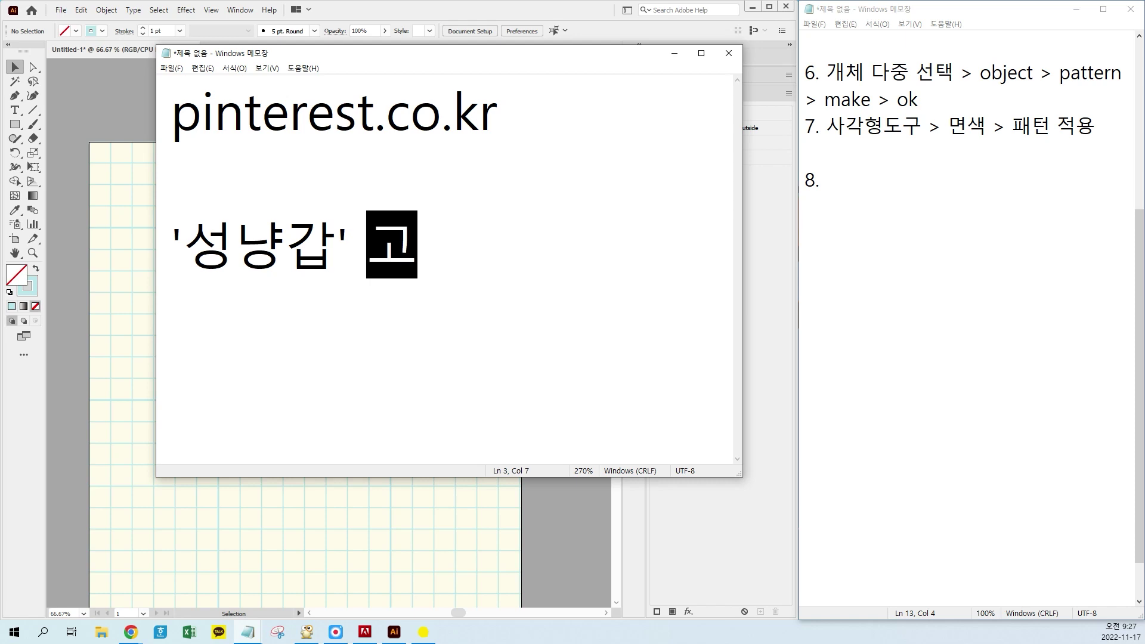
{"action": "key", "text": "BackSpace"}
{"action": "type", "text": "ㅓㅁㅅㅐㄱ"}
{"action": "key", "text": "Return"}
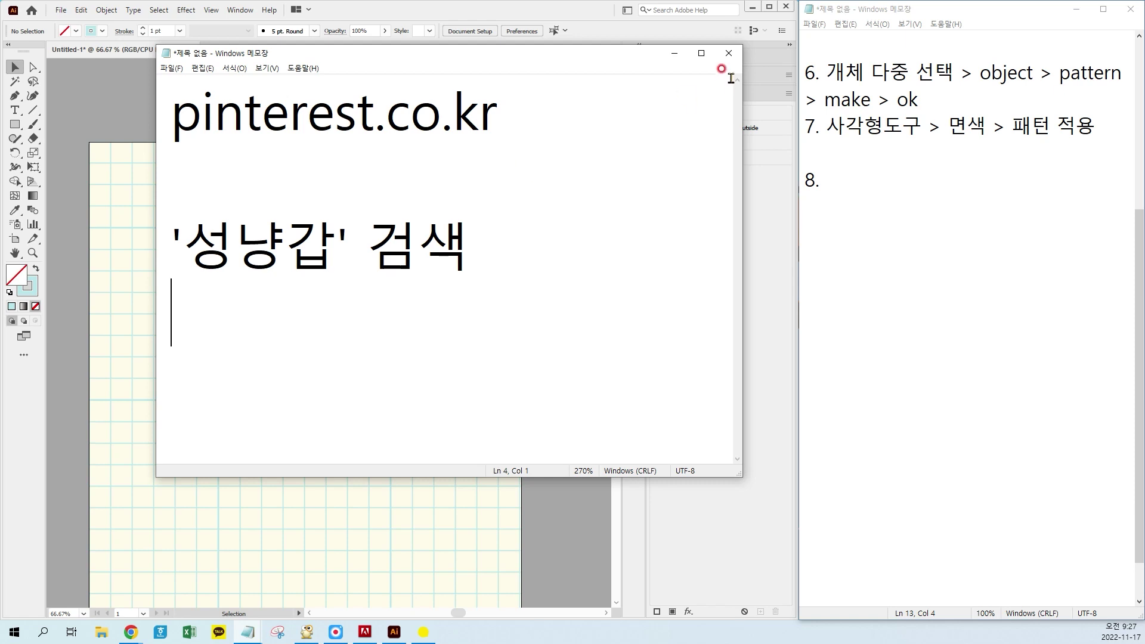
Bring the browser window with the Pinterest search for "성냥갑" onto the screen and look through its matchbox pins
{"action": "left_click_drag", "start_coordinate": [1144, 251], "coordinate": [870, 73]}
{"action": "scroll", "coordinate": [918, 452], "scroll_direction": "down", "scroll_amount": 1}
{"action": "scroll", "coordinate": [917, 453], "scroll_direction": "down", "scroll_amount": 1}
{"action": "scroll", "coordinate": [455, 393], "scroll_direction": "up", "scroll_amount": 2}
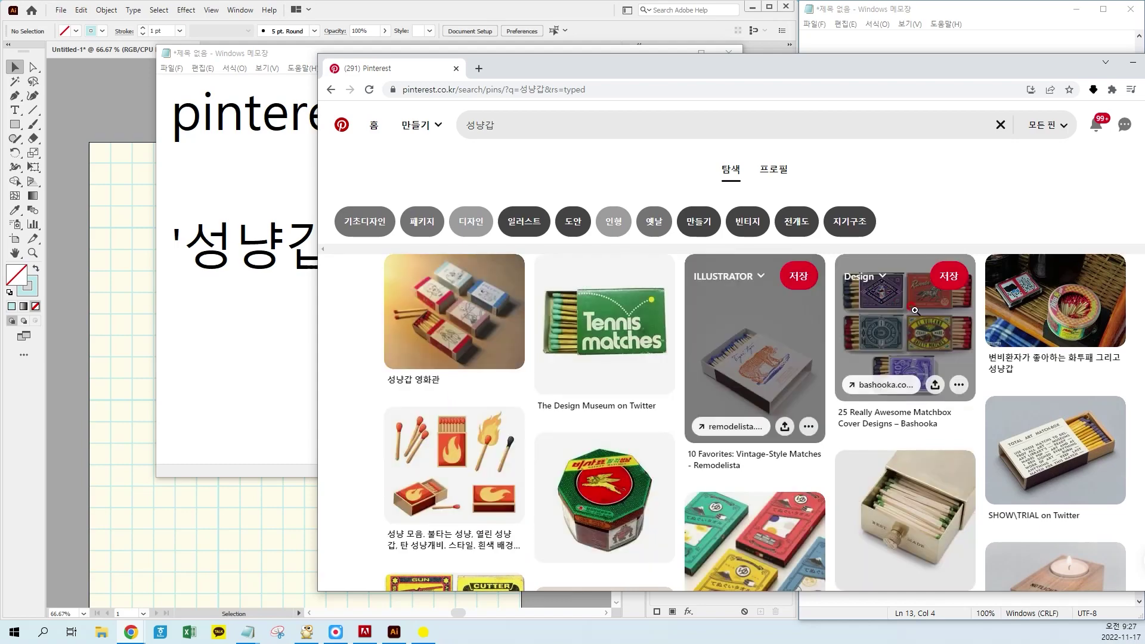
Open the "25 Really Awesome Matchbox Cover Designs – Bashooka" pin and bring up the save-as option for its image
{"action": "scroll", "coordinate": [1030, 509], "scroll_direction": "down", "scroll_amount": 3}
{"action": "scroll", "coordinate": [954, 417], "scroll_direction": "up", "scroll_amount": 3}
{"action": "left_click", "coordinate": [913, 334]}
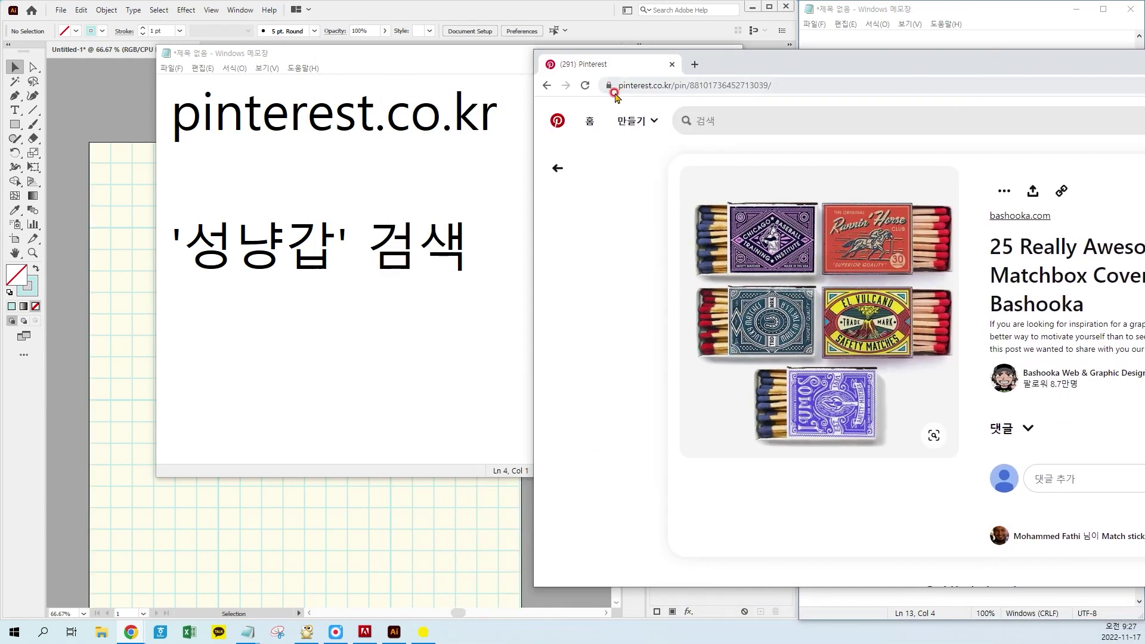
{"action": "left_click", "coordinate": [547, 86]}
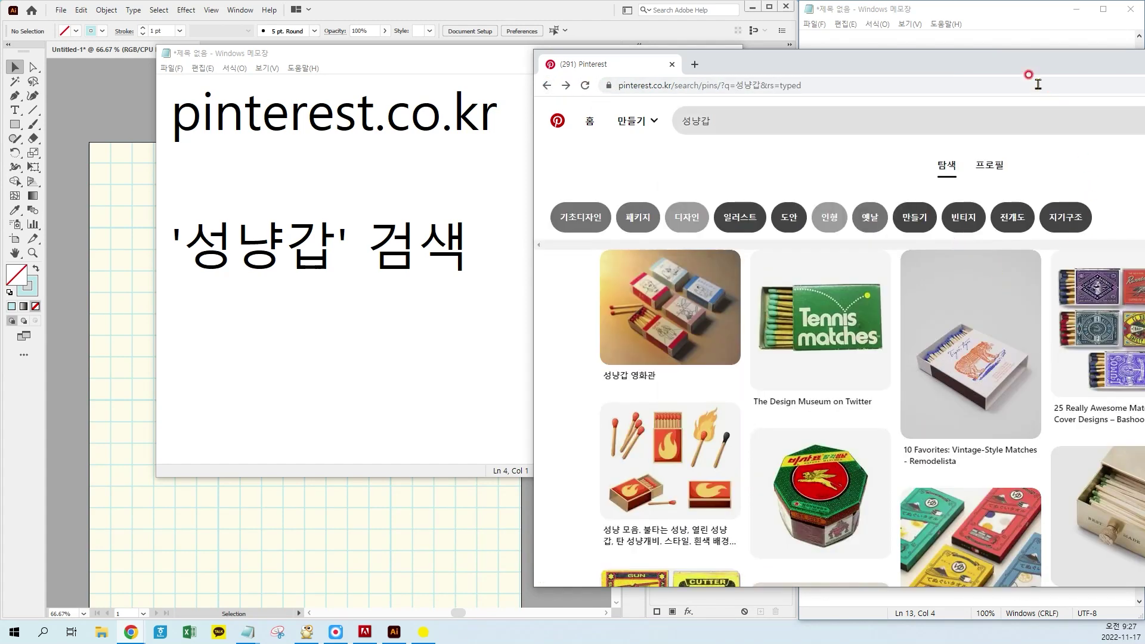
{"action": "left_click_drag", "start_coordinate": [1005, 72], "coordinate": [698, 49]}
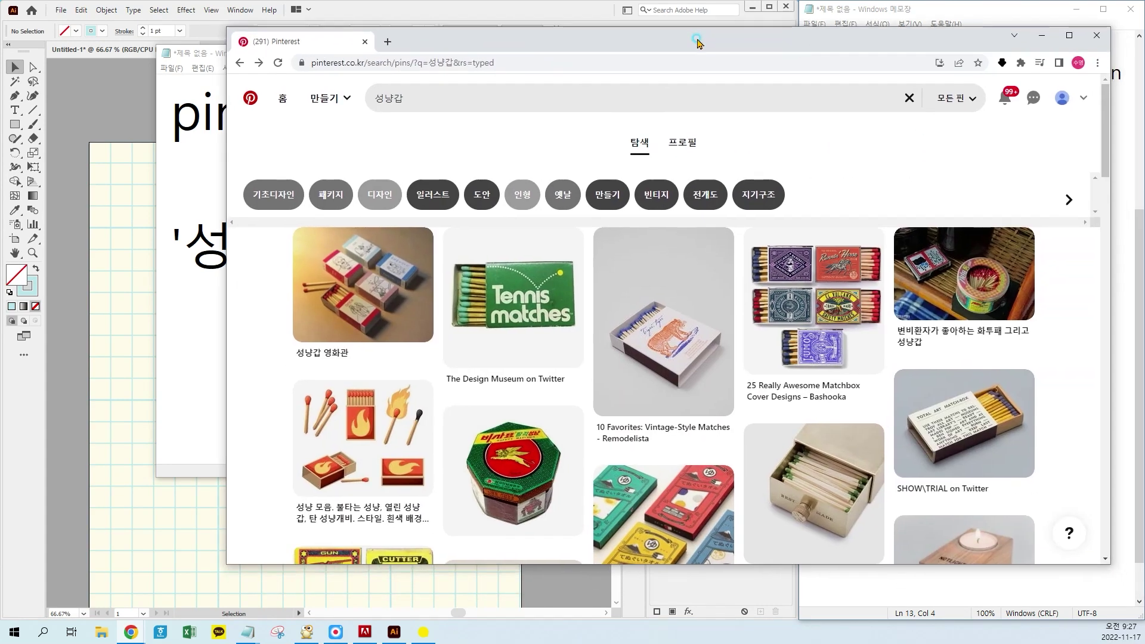
{"action": "left_click", "coordinate": [790, 304]}
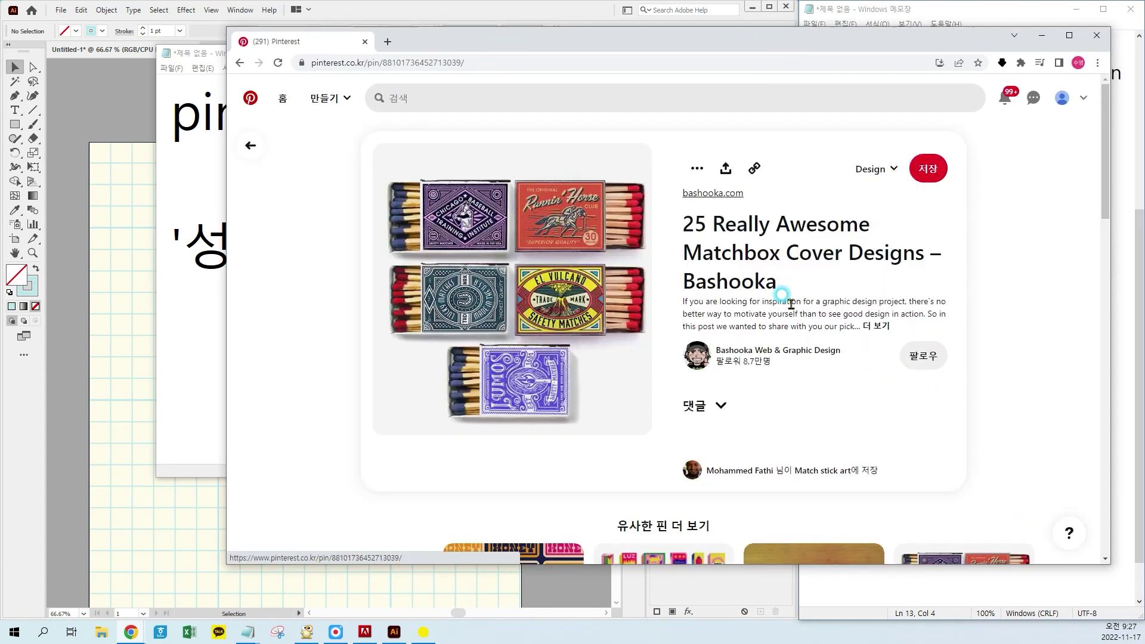
{"action": "right_click", "coordinate": [535, 255]}
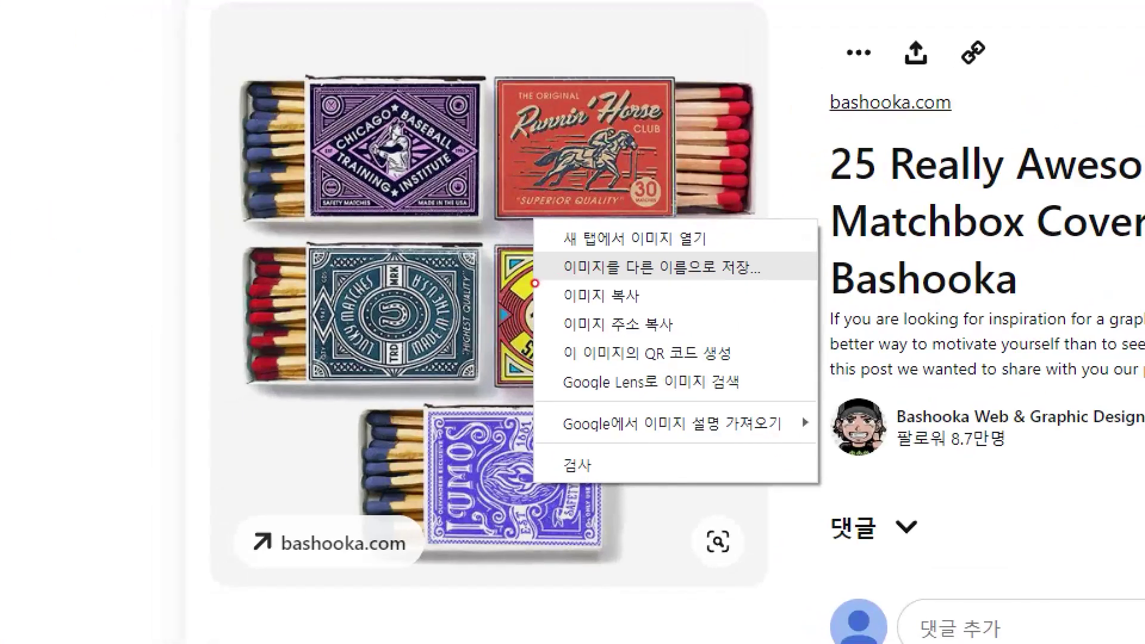
{"action": "left_click", "coordinate": [534, 283]}
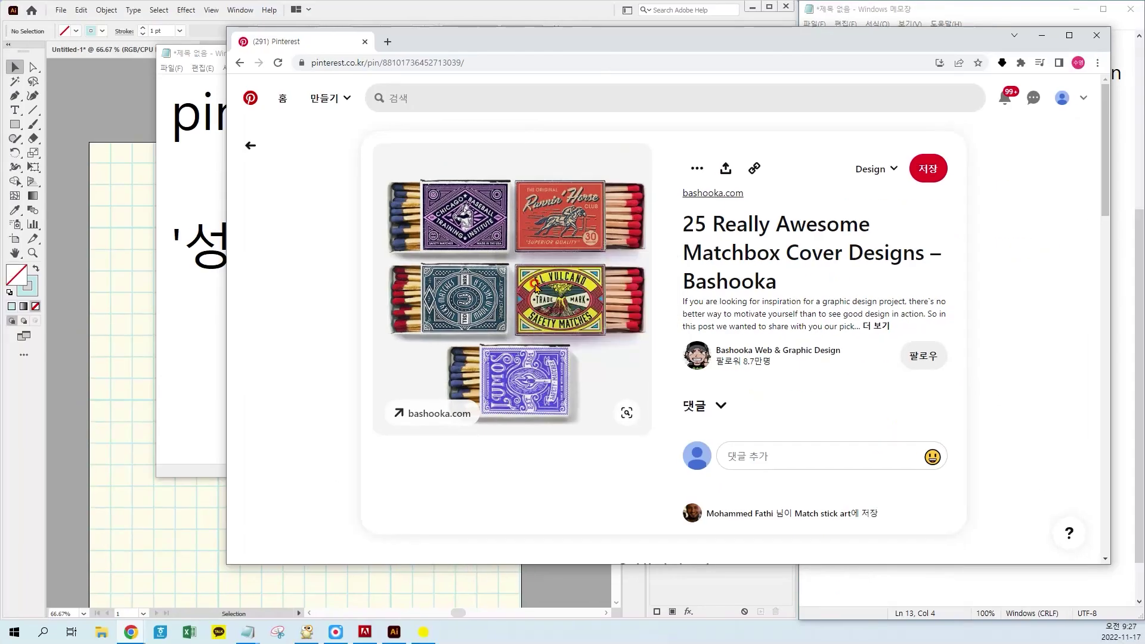
Move the browser window aside, write "이미지 마우스 우 클릭" below the search hint and maximise that Notepad window
{"action": "left_click_drag", "start_coordinate": [607, 41], "coordinate": [1144, 70]}
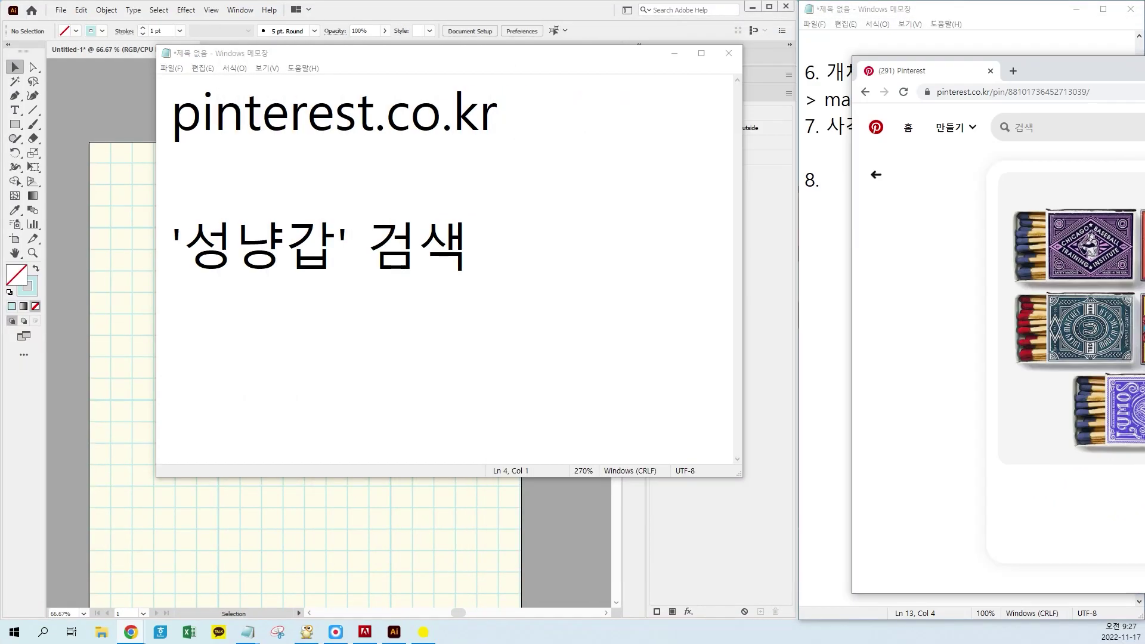
{"action": "left_click", "coordinate": [497, 337]}
{"action": "key", "text": "Return"}
{"action": "type", "text": "이미지 "}
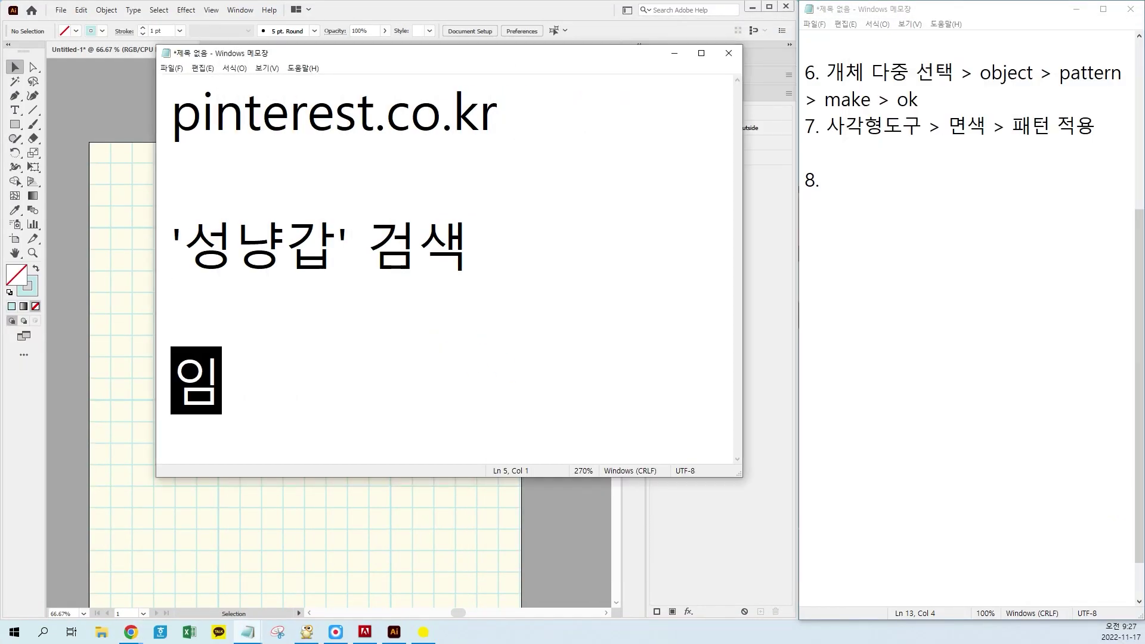
{"action": "type", "text": "마우스 우"}
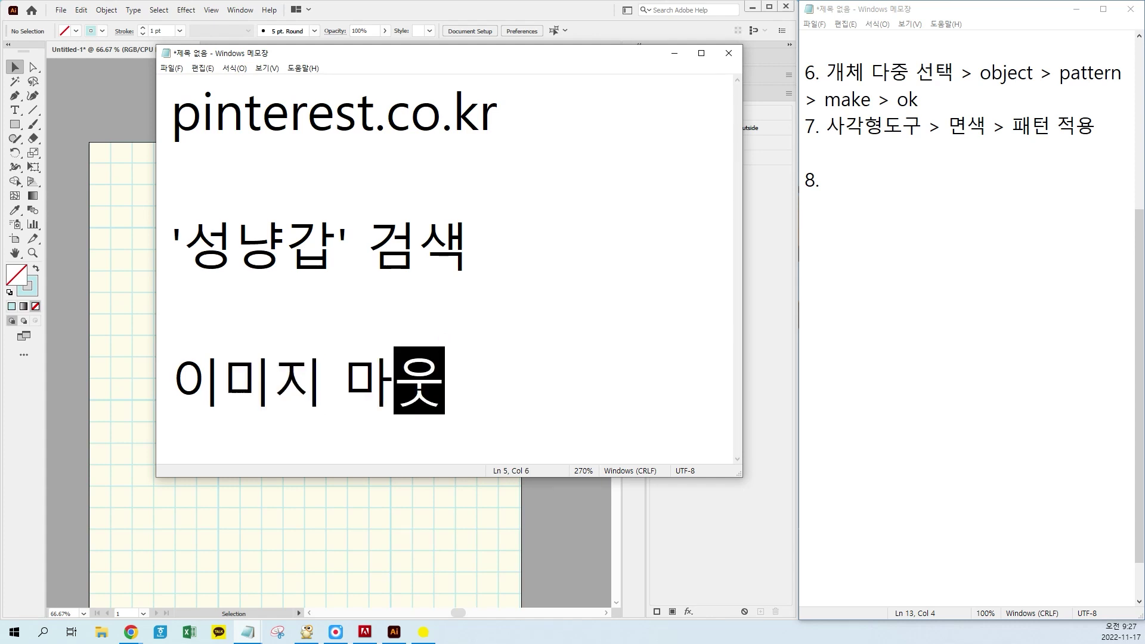
{"action": "left_click", "coordinate": [596, 85]}
{"action": "left_click", "coordinate": [701, 54]}
{"action": "type", "text": "클릭"}
{"action": "key", "text": "Return"}
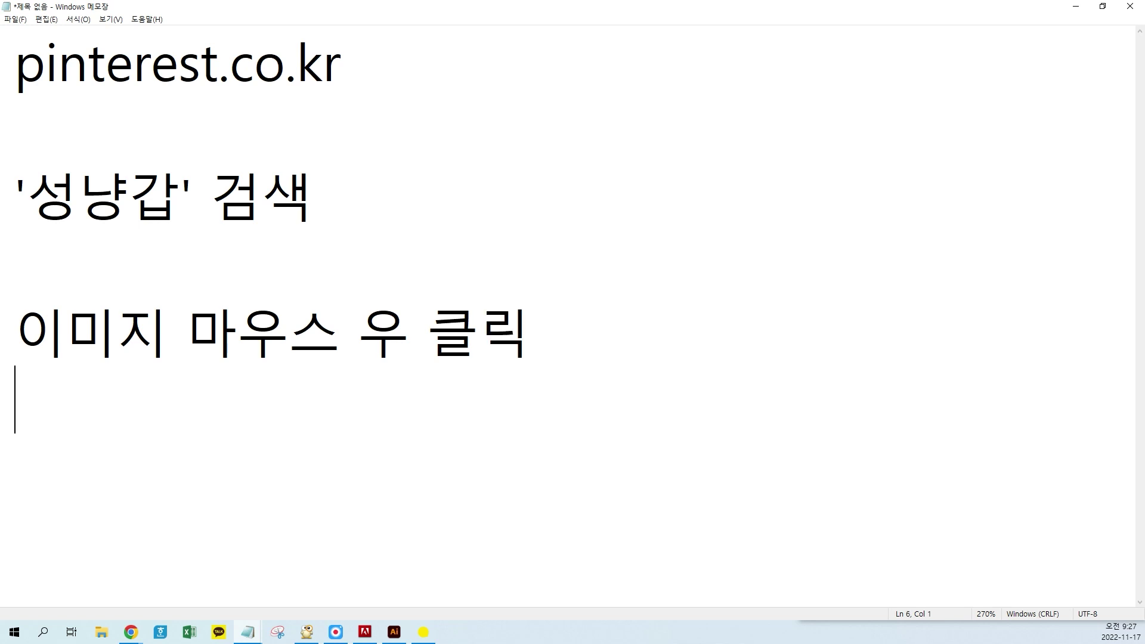
On the following line of the image-saving notes, write "> 이미지를 다른이름으로 저장"
{"action": "type", "text": "> 이"}
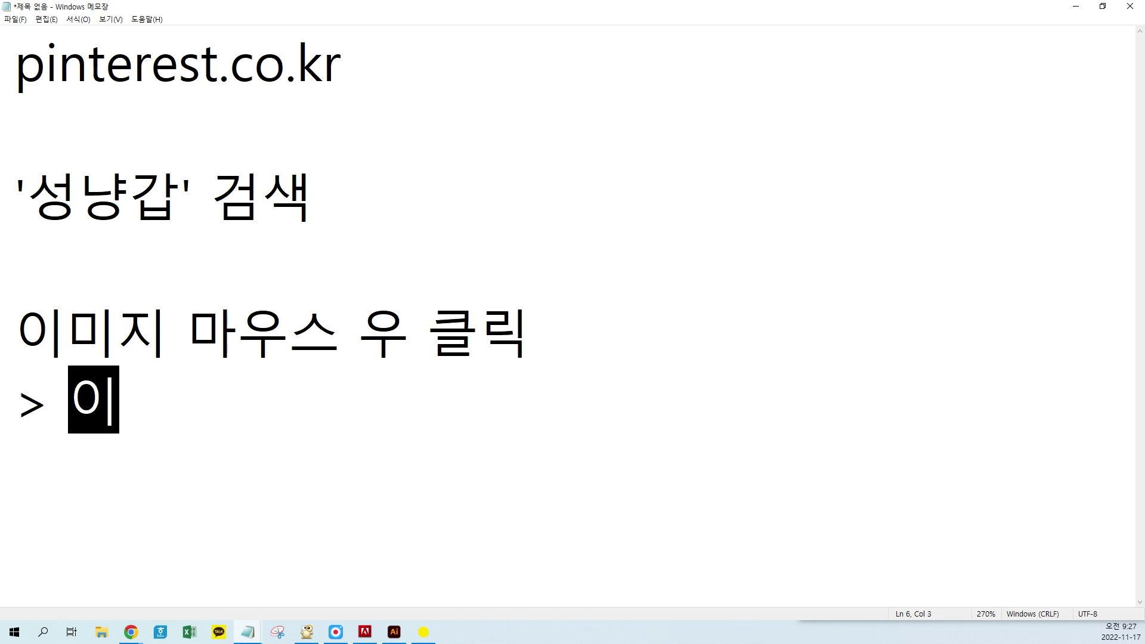
{"action": "type", "text": "미지를 다른이름으로 저"}
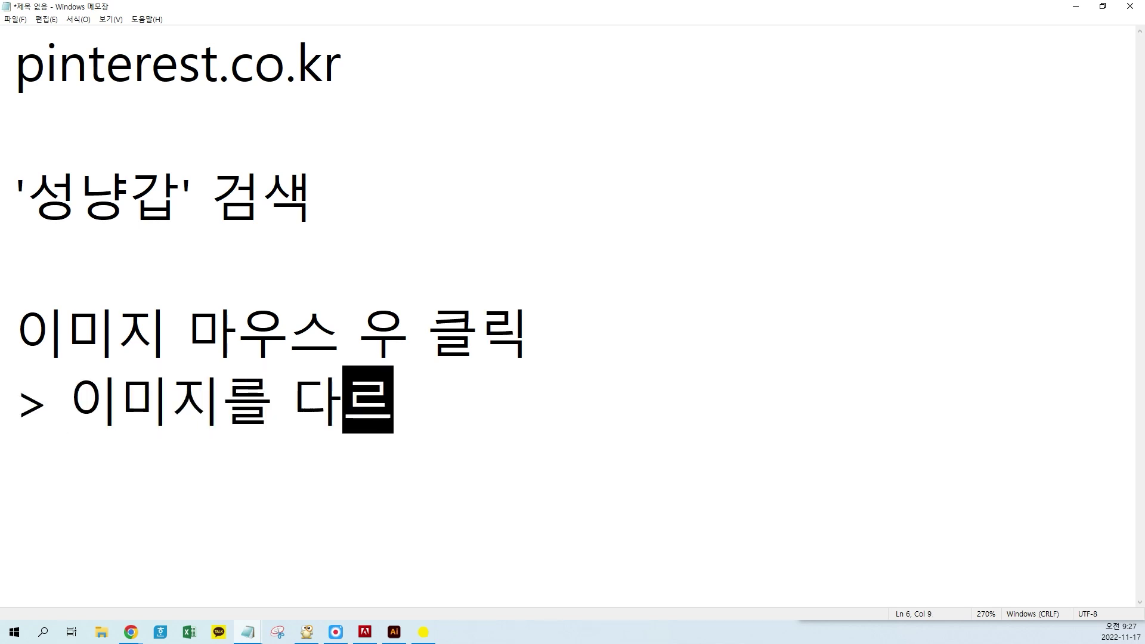
{"action": "type", "text": "장"}
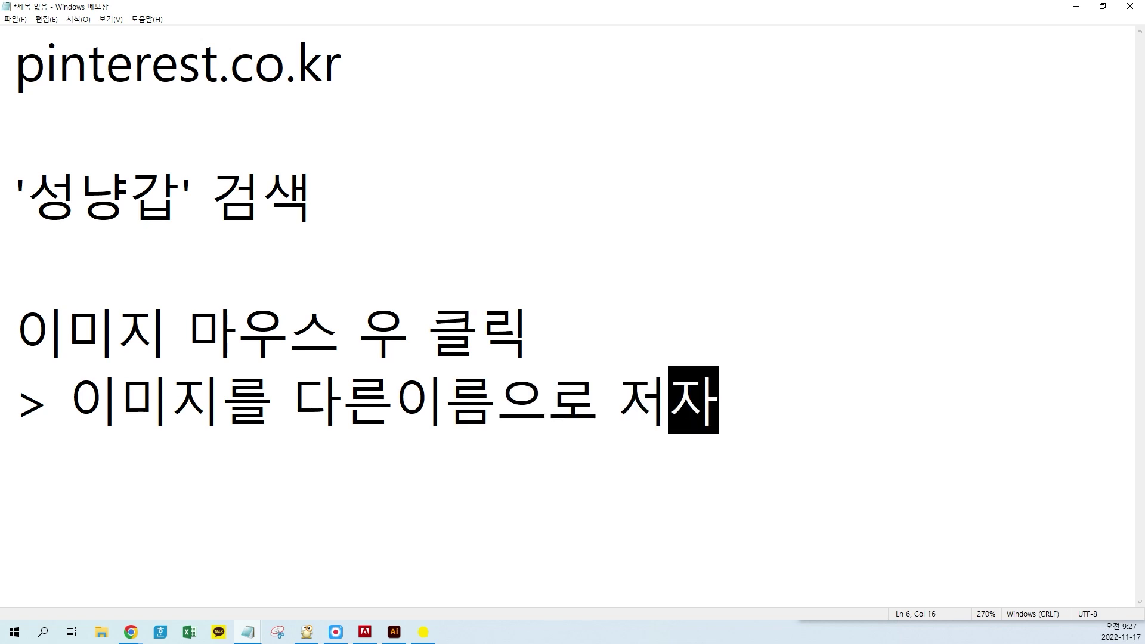
Complete note 8 in the step list with "외부 사이트 내 이미지 다운로드하기" and begin a new line
{"action": "left_click", "coordinate": [396, 381]}
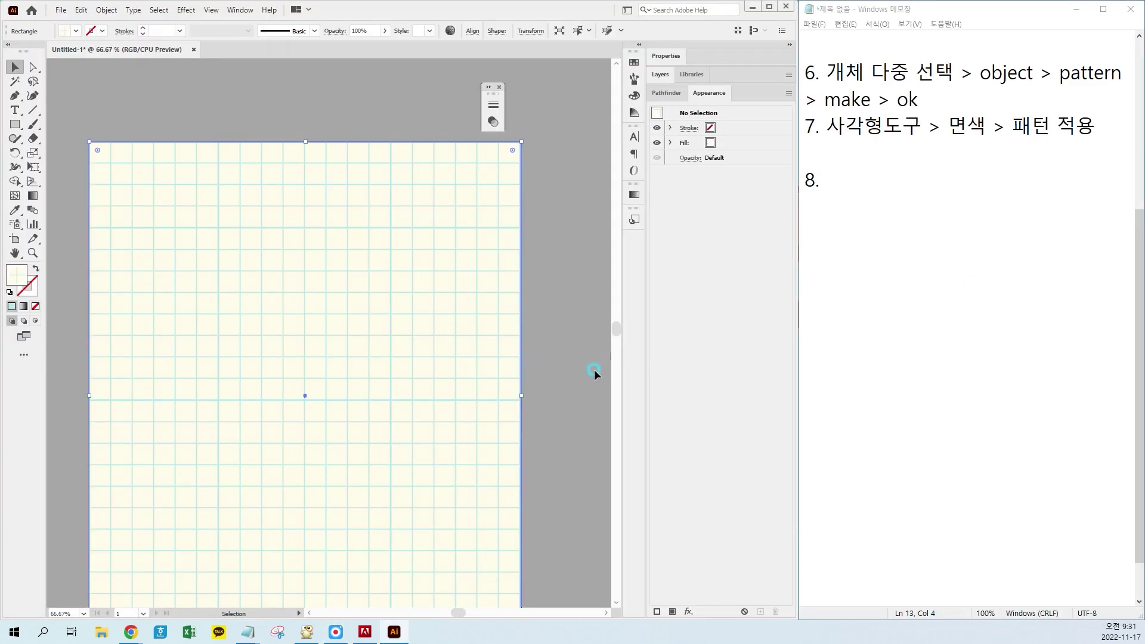
{"action": "left_click", "coordinate": [920, 168]}
{"action": "type", "text": "외부 사이트 내 "}
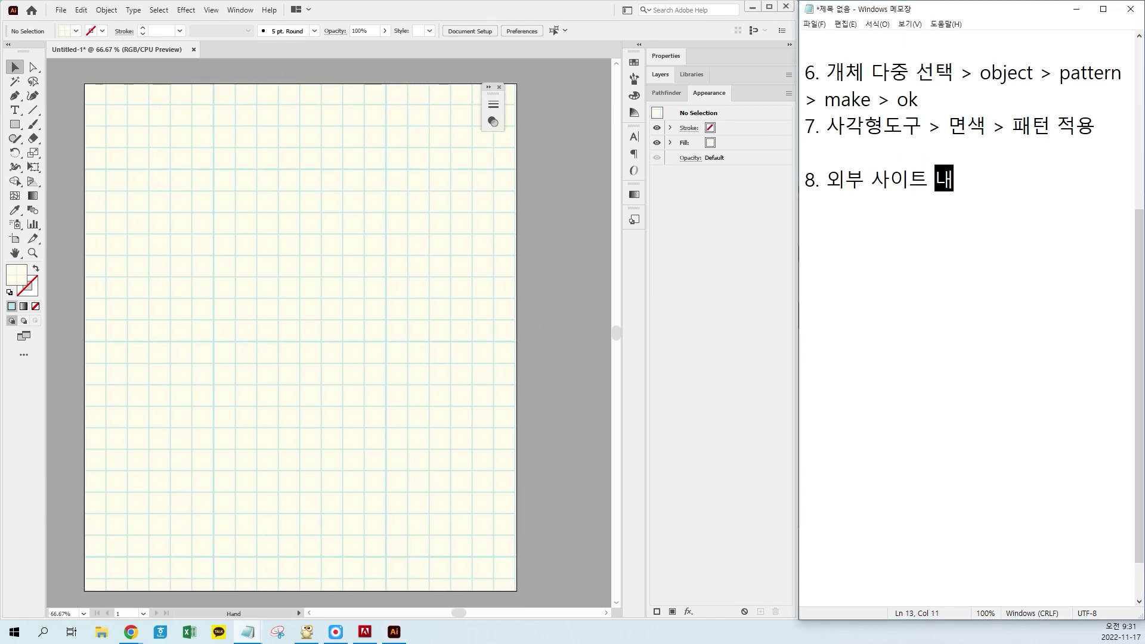
{"action": "type", "text": "이미지 다운"}
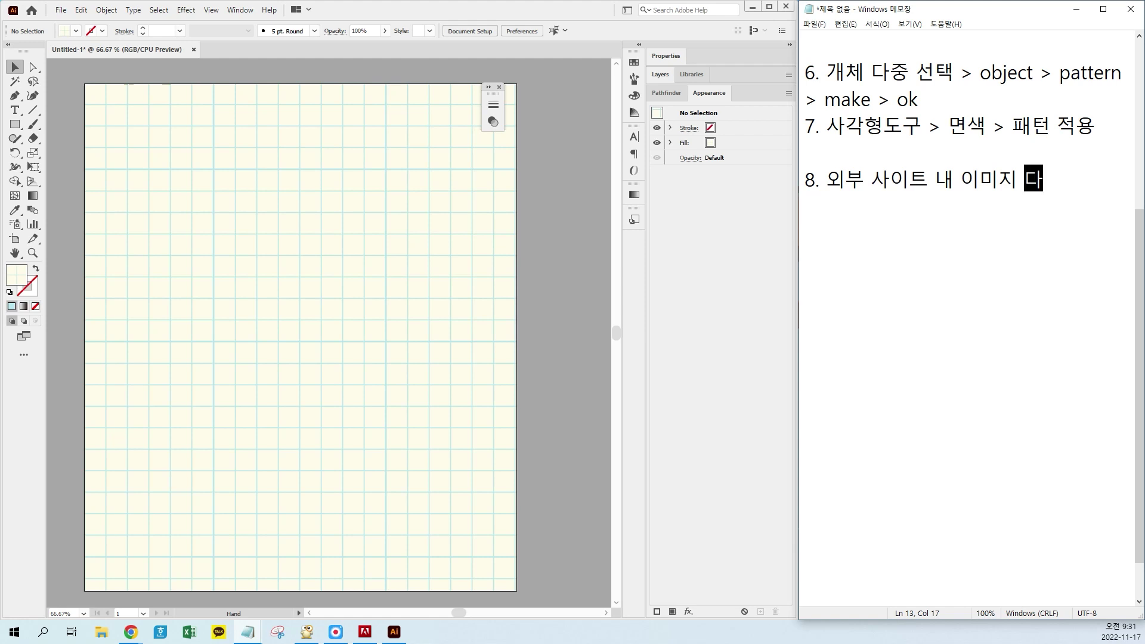
{"action": "key", "text": "Hangul"}
{"action": "type", "text": "하기"}
{"action": "key", "text": "Return"}
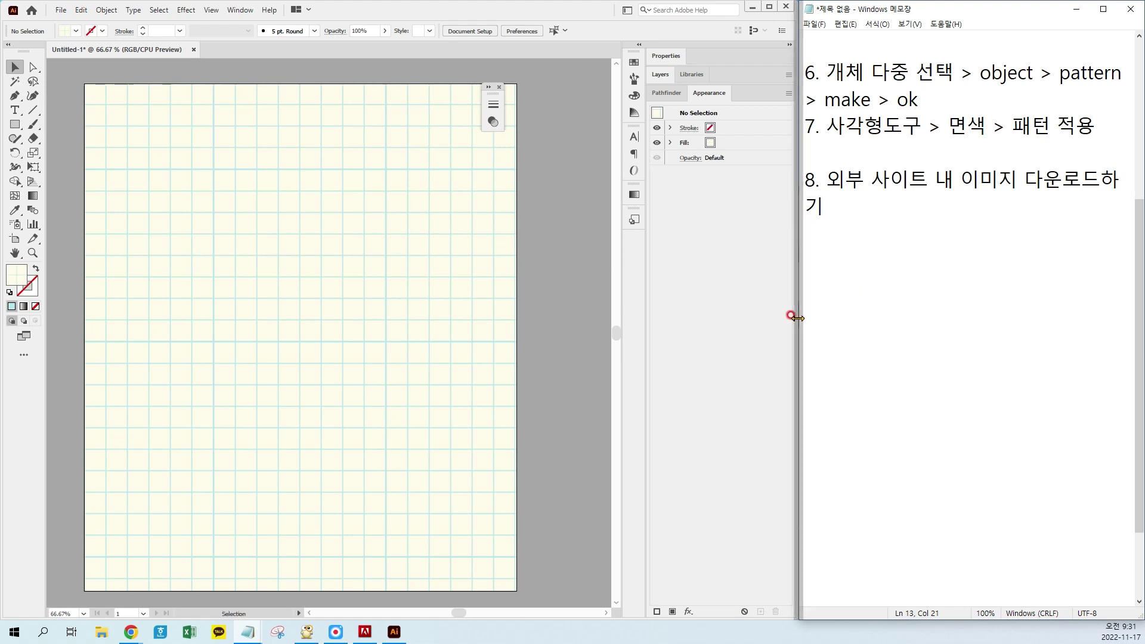
Widen the step-list Notepad window and add note 9, "일러스트레이터에서 이미지 가져오기", with "(ctrl + shift + P)" on the line below
{"action": "left_click_drag", "start_coordinate": [798, 318], "coordinate": [753, 316]}
{"action": "type", "text": "9. 일러스"}
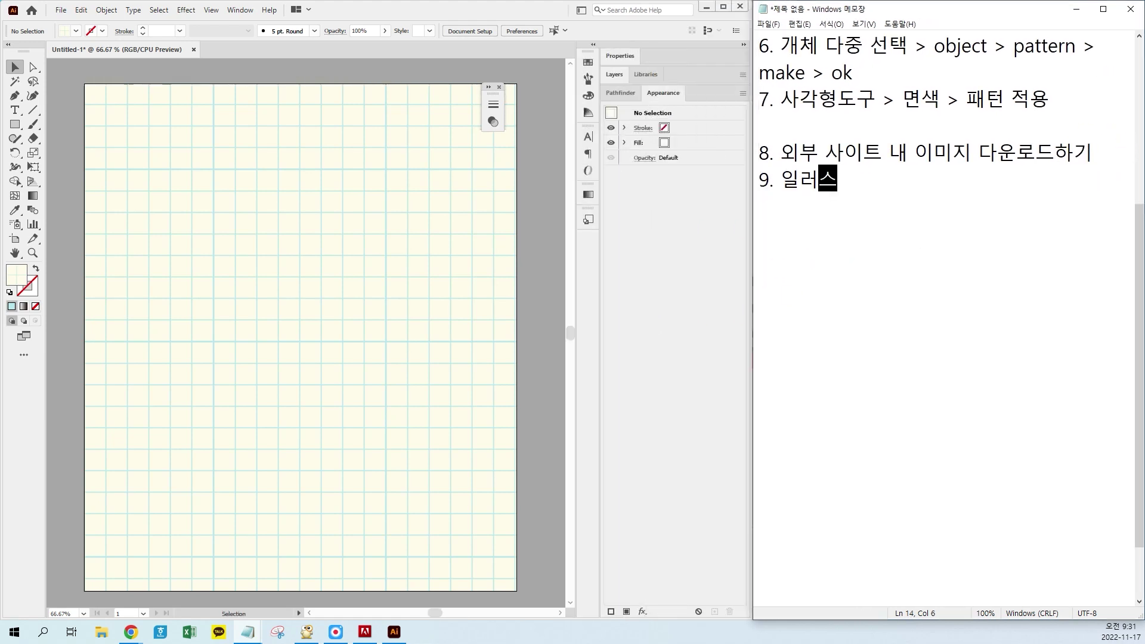
{"action": "type", "text": "트레이터에서 "}
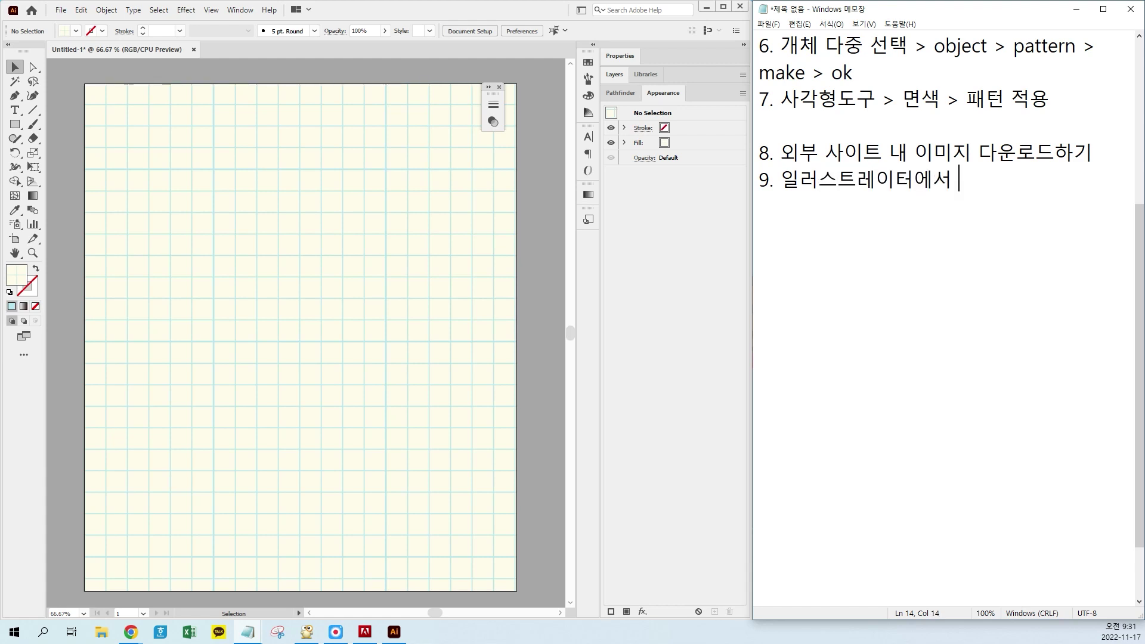
{"action": "type", "text": "이미지 가져오기"}
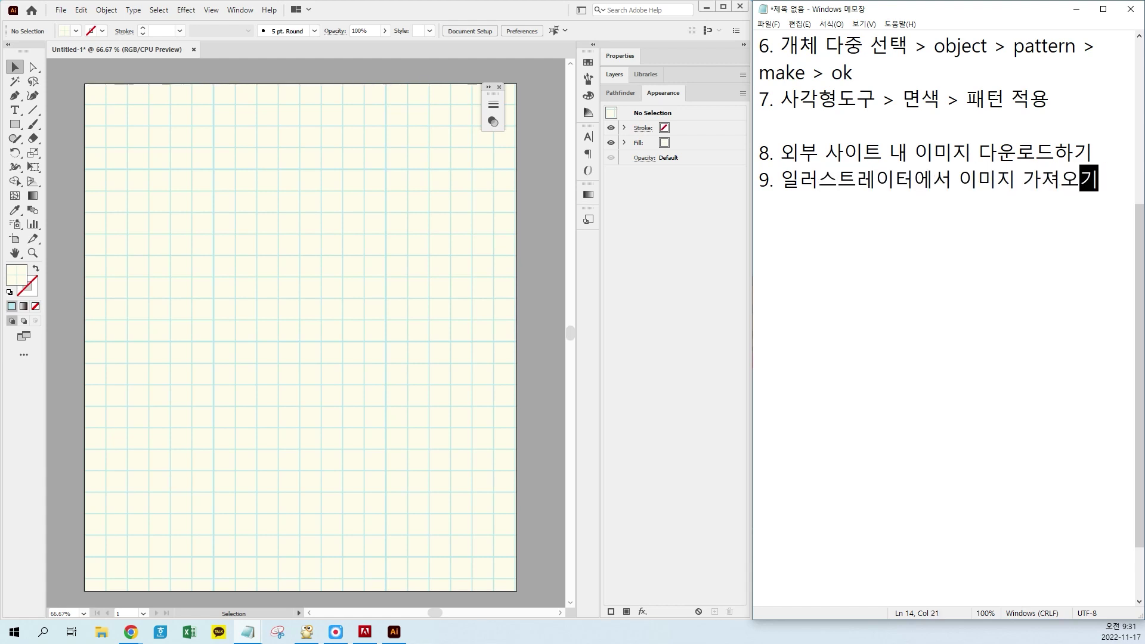
{"action": "key", "text": "Return"}
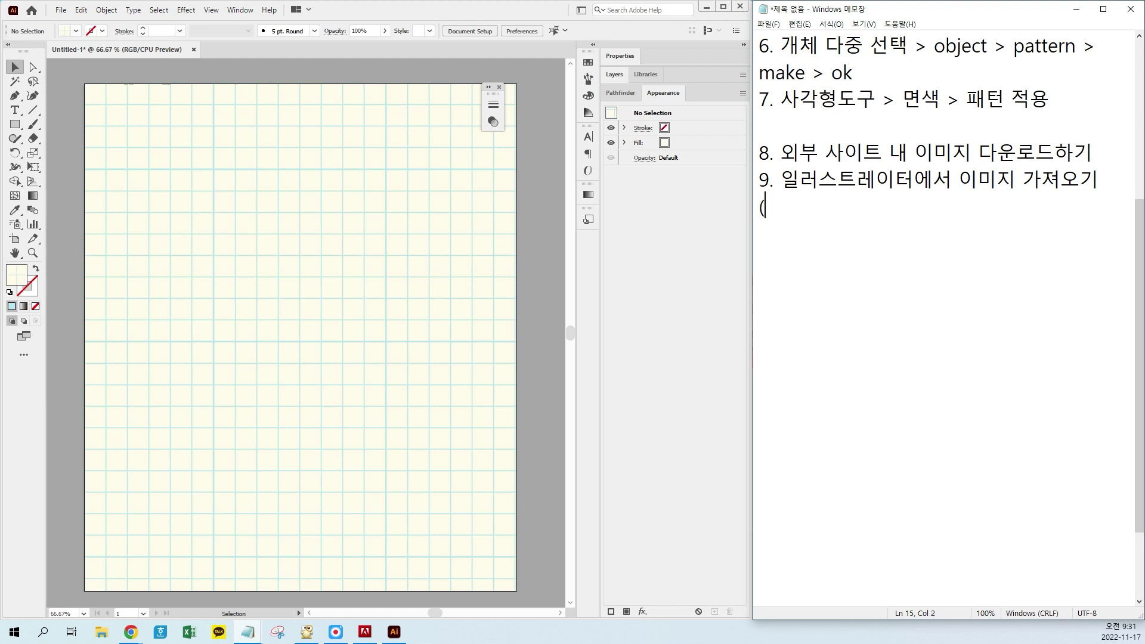
{"action": "type", "text": "(ctrl + shifr"}
{"action": "key", "text": "BackSpace"}
{"action": "type", "text": "t + P"}
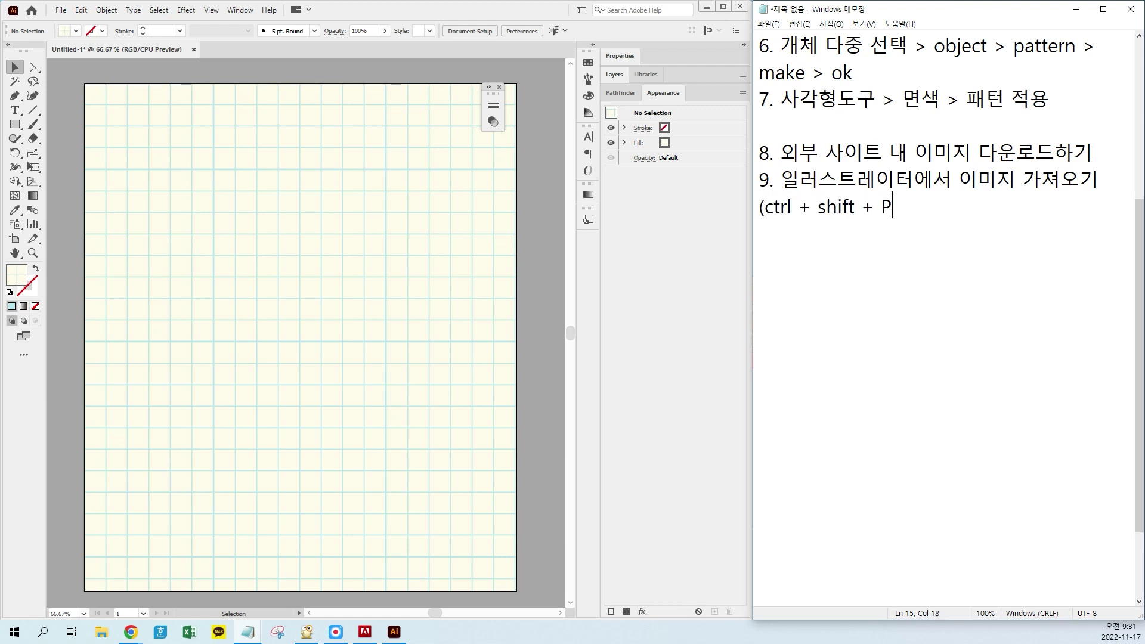
{"action": "type", "text": ")"}
{"action": "key", "text": "Return"}
Place the downloaded matchbox image over the artboard in Illustrator as a linked file
{"action": "left_click", "coordinate": [542, 289]}
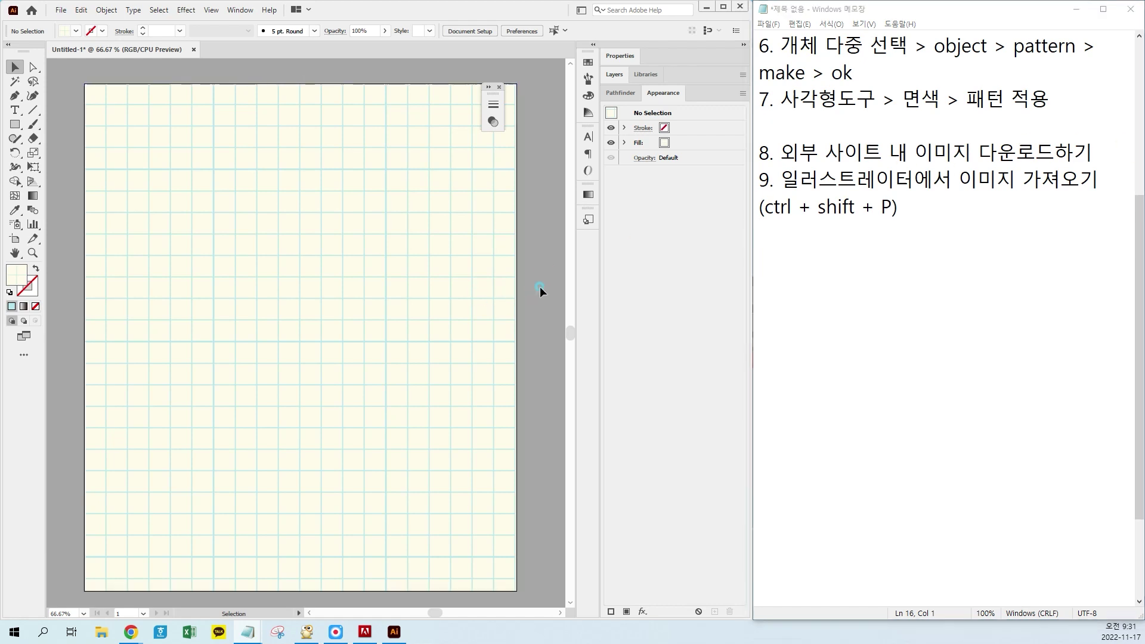
{"action": "key", "text": "ctrl+shift+p"}
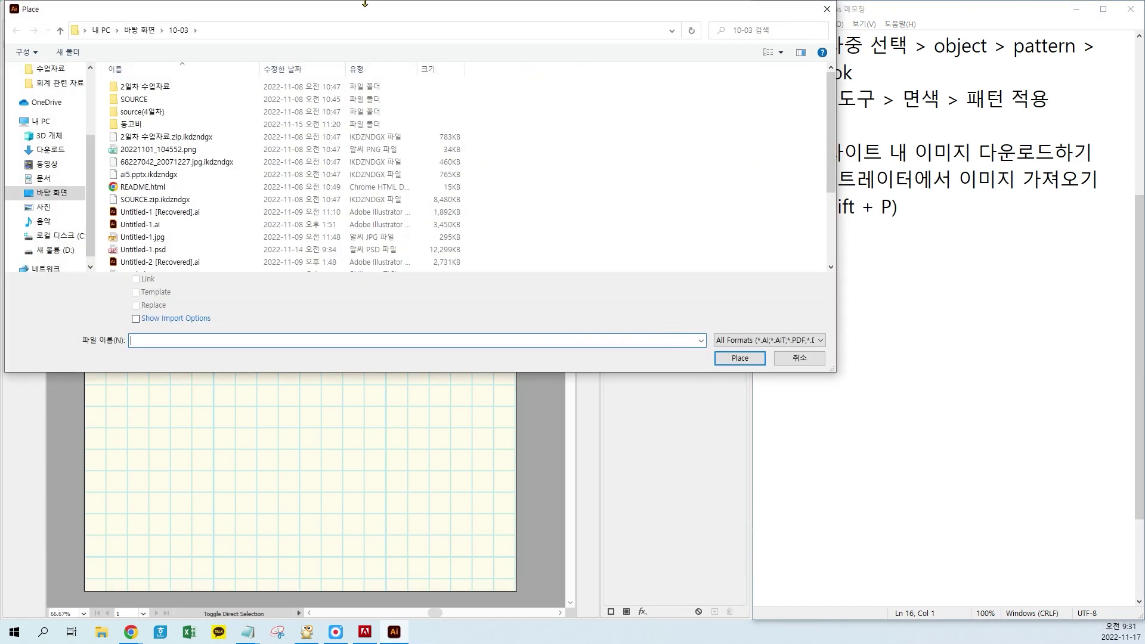
{"action": "left_click_drag", "start_coordinate": [835, 257], "coordinate": [697, 262]}
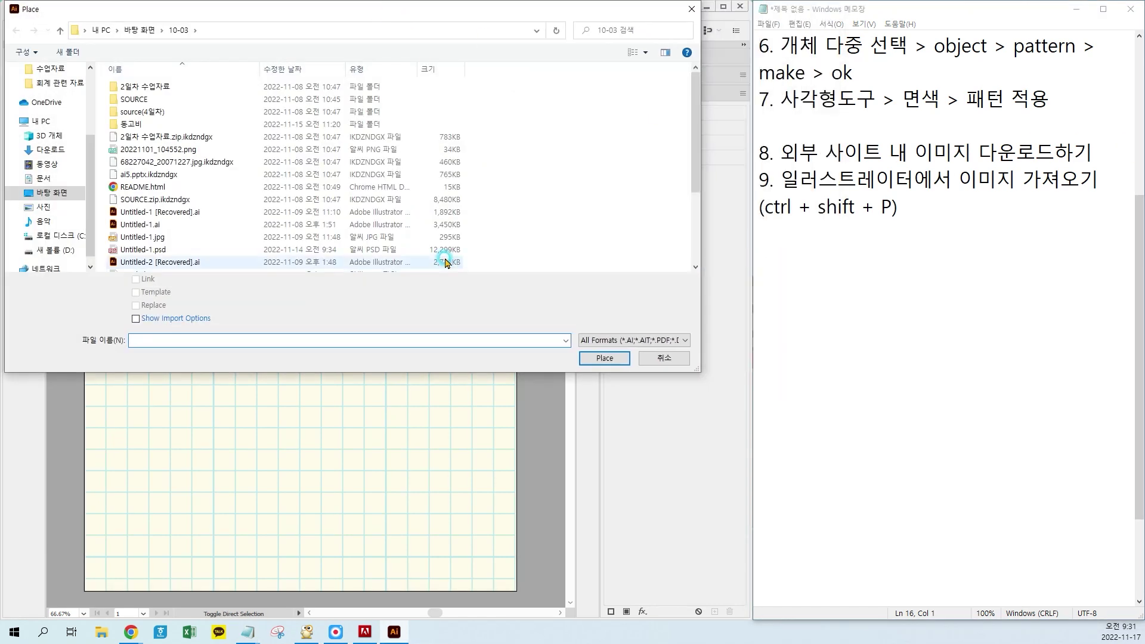
{"action": "scroll", "coordinate": [623, 217], "scroll_direction": "up", "scroll_amount": 2, "text": "ctrl"}
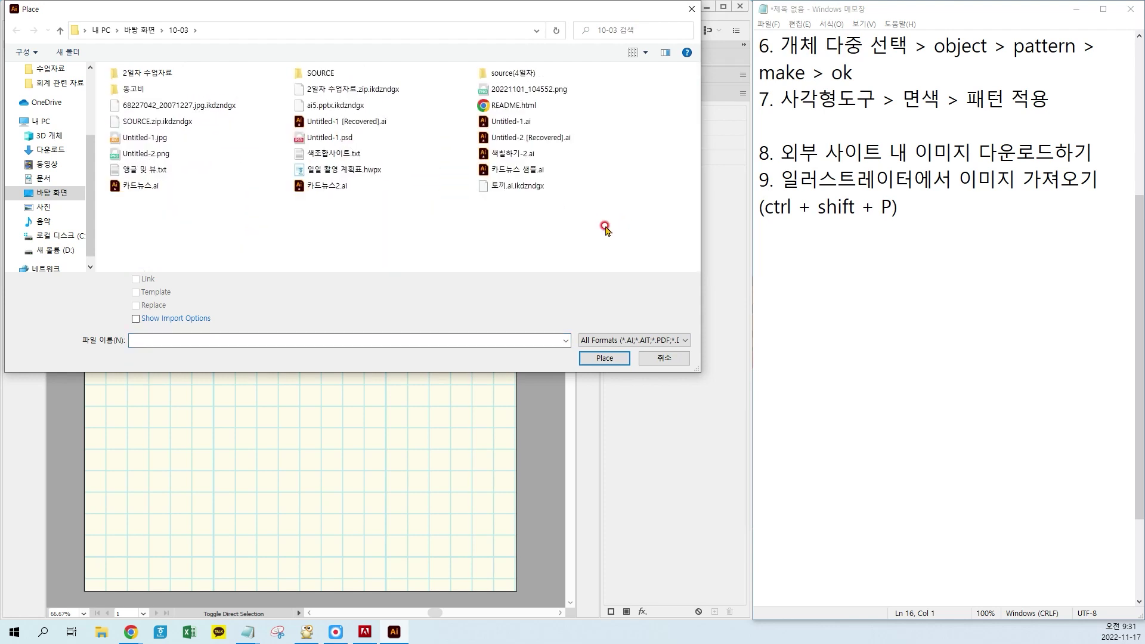
{"action": "scroll", "coordinate": [625, 241], "scroll_direction": "up", "scroll_amount": 2, "text": "ctrl"}
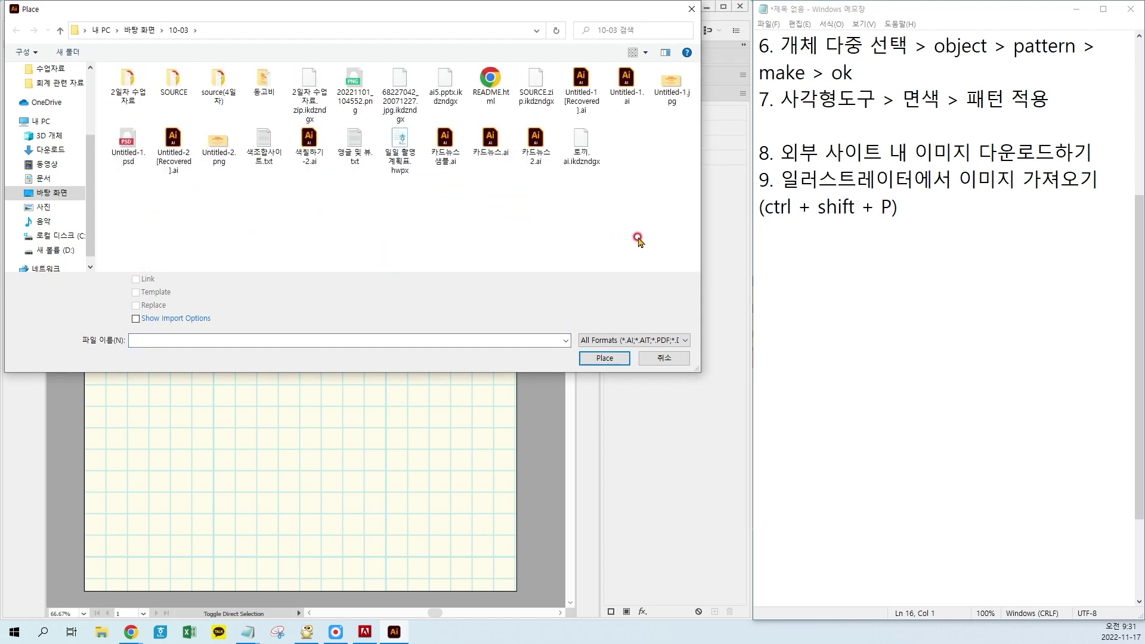
{"action": "scroll", "coordinate": [637, 239], "scroll_direction": "up", "scroll_amount": 1, "text": "ctrl"}
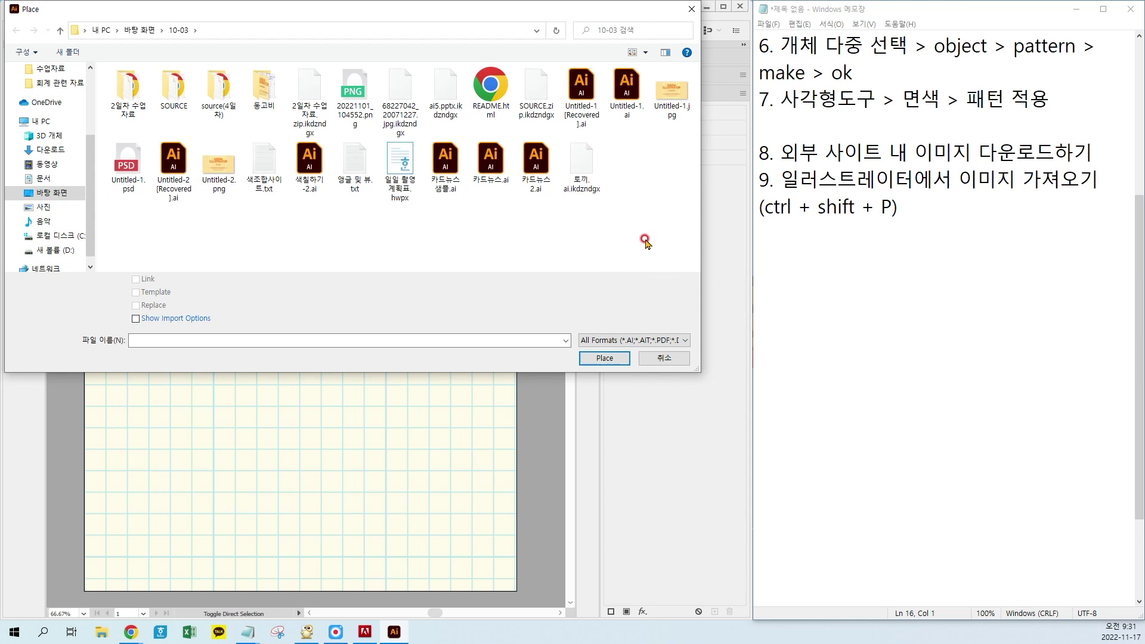
{"action": "key", "text": "Escape"}
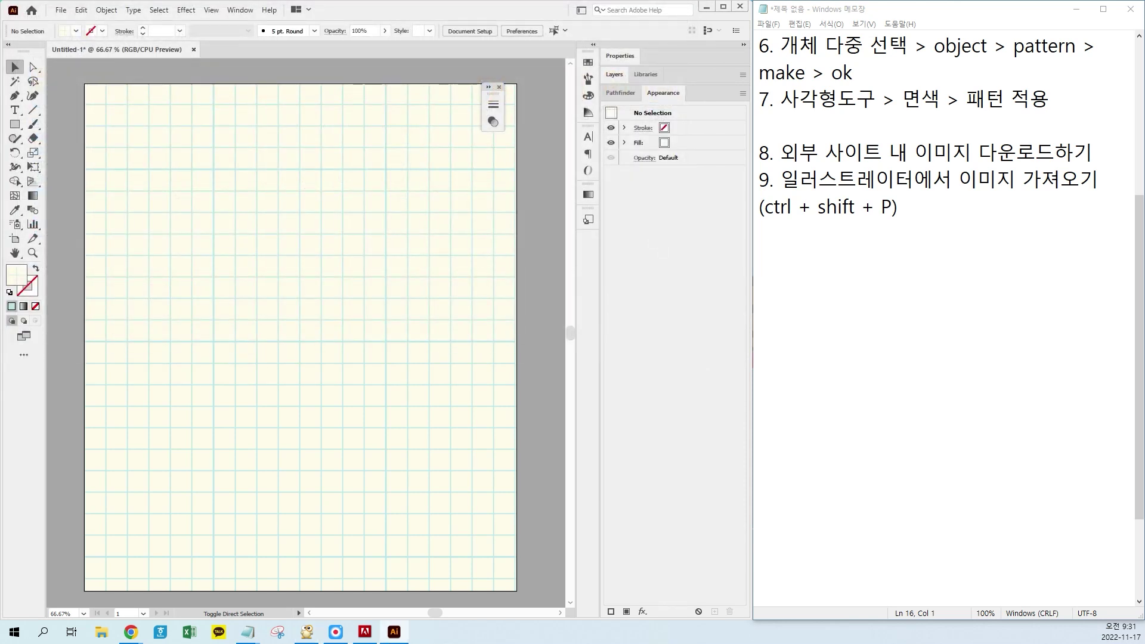
{"action": "left_click_drag", "start_coordinate": [620, 384], "coordinate": [611, 402]}
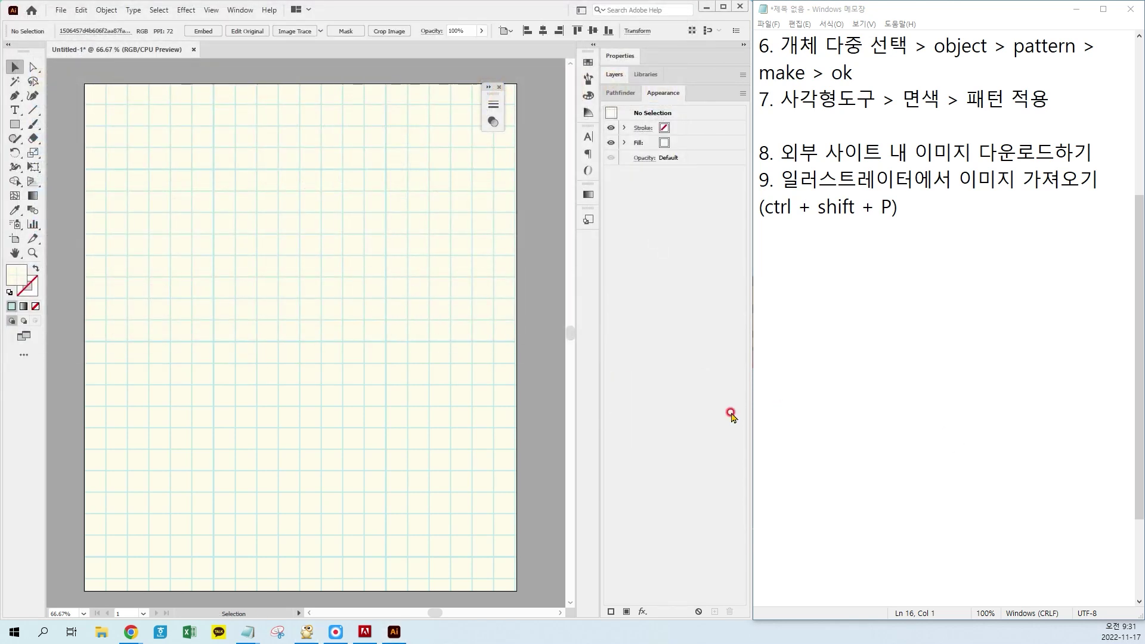
{"action": "left_click_drag", "start_coordinate": [219, 359], "coordinate": [396, 370]}
Add note 10 to the step list: "펜툴을 이용하여 클리핑 마스크 하려는 개체 모양 만들기"
{"action": "left_click", "coordinate": [869, 235]}
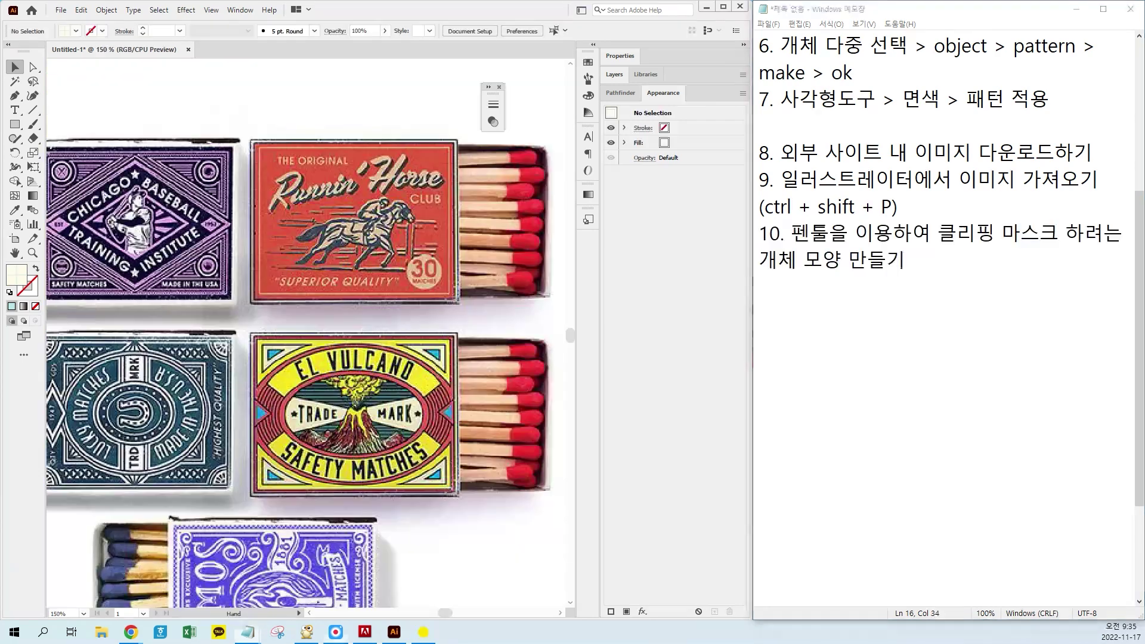
Trace the Runnin' Horse matchbox and its open tray of matches with a closed Pen tool path
{"action": "left_click", "coordinate": [374, 173]}
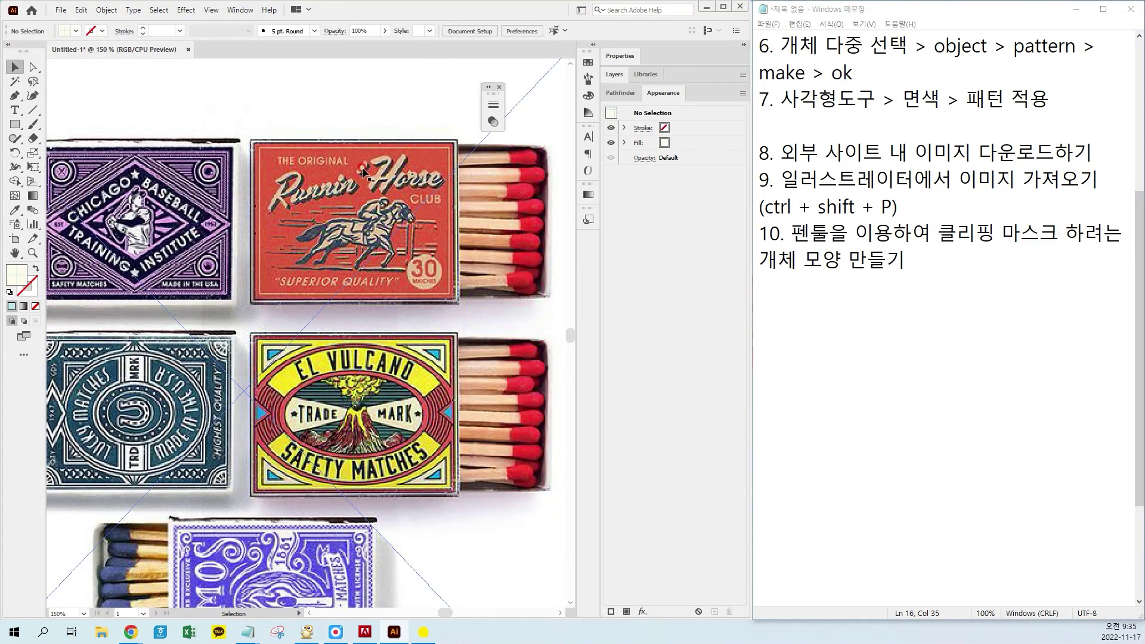
{"action": "key", "text": "p"}
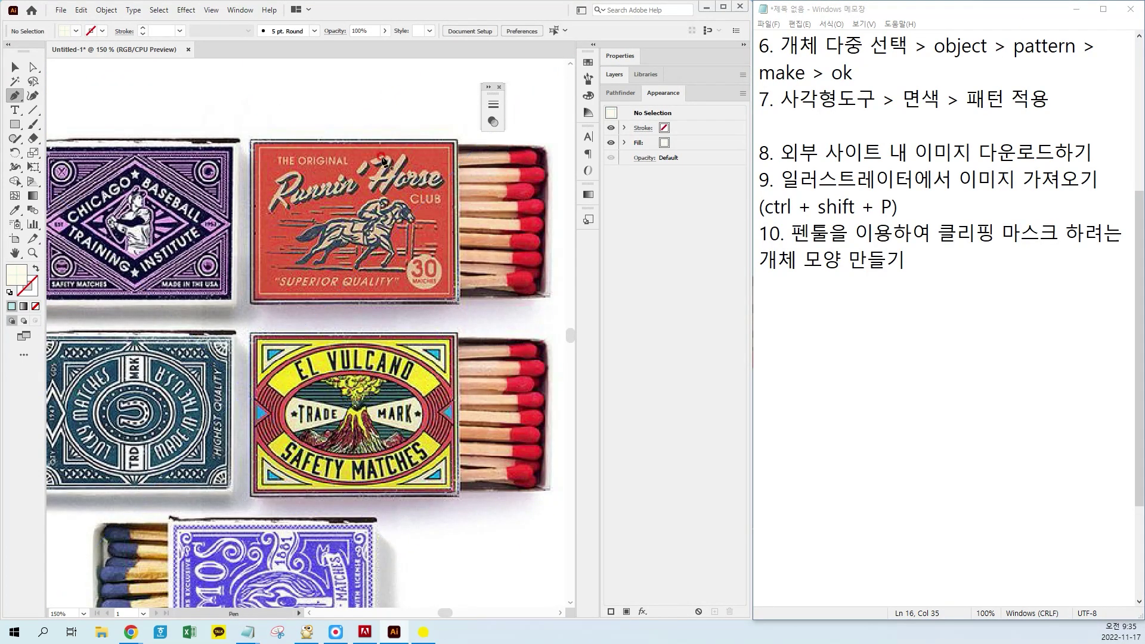
{"action": "left_click", "coordinate": [245, 136]}
{"action": "key", "text": "ctrl+z"}
{"action": "key", "text": "ctrl+z"}
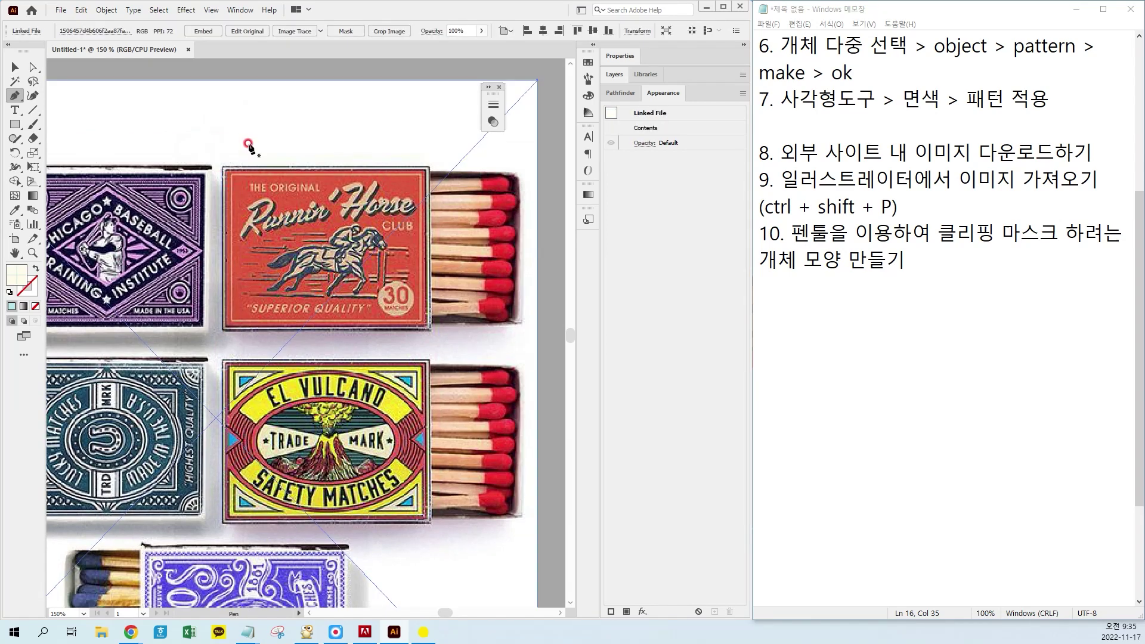
{"action": "left_click", "coordinate": [218, 164]}
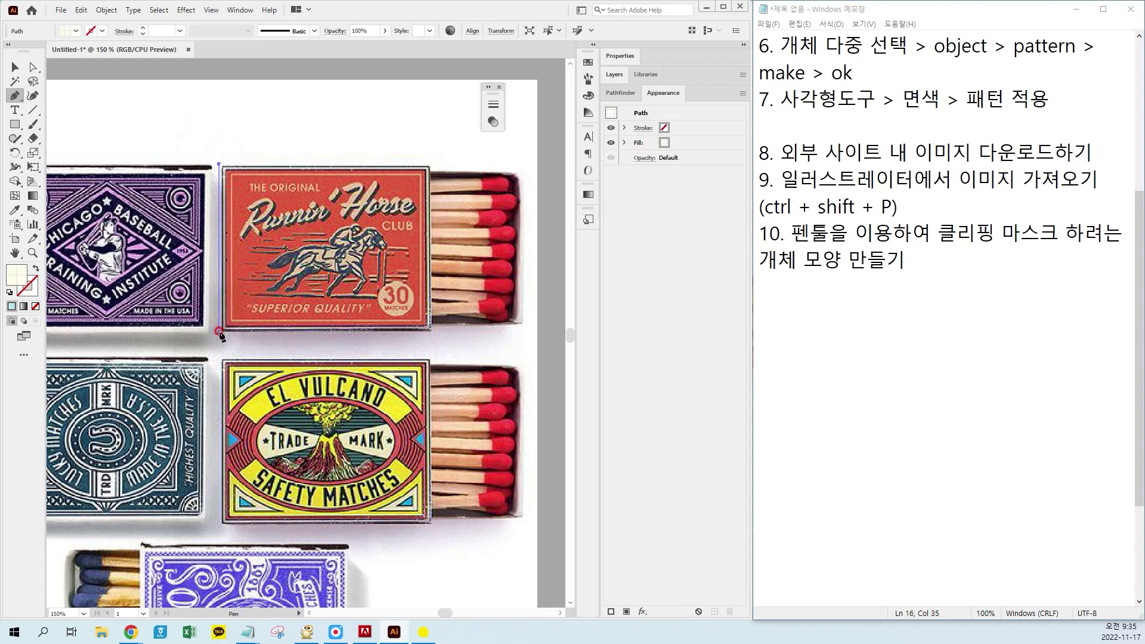
{"action": "left_click", "coordinate": [218, 333]}
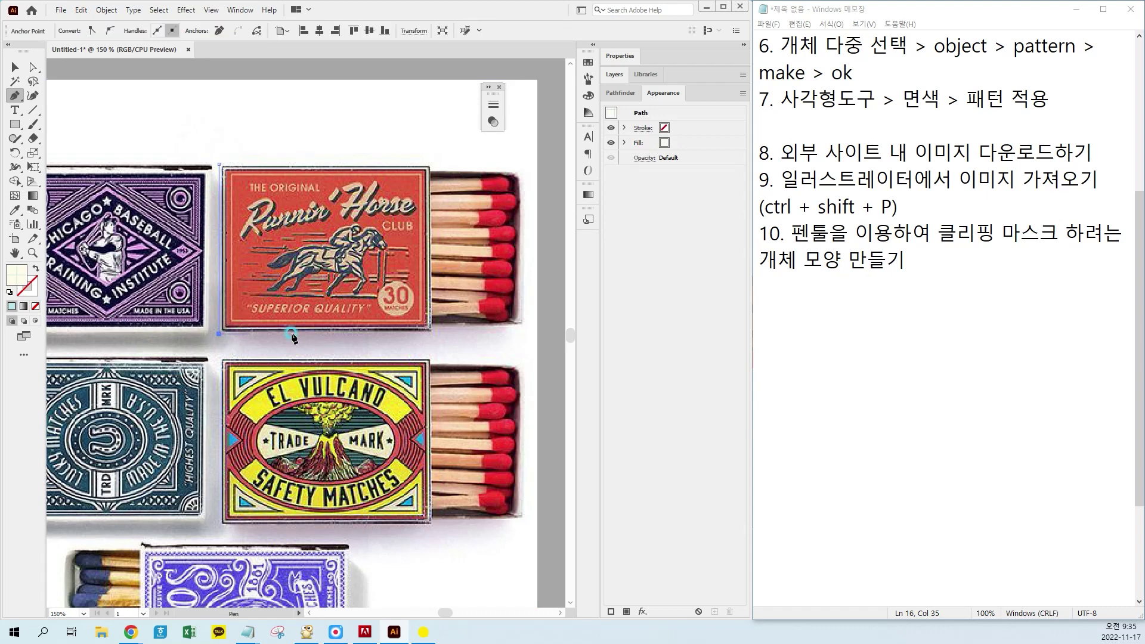
{"action": "left_click", "coordinate": [432, 330]}
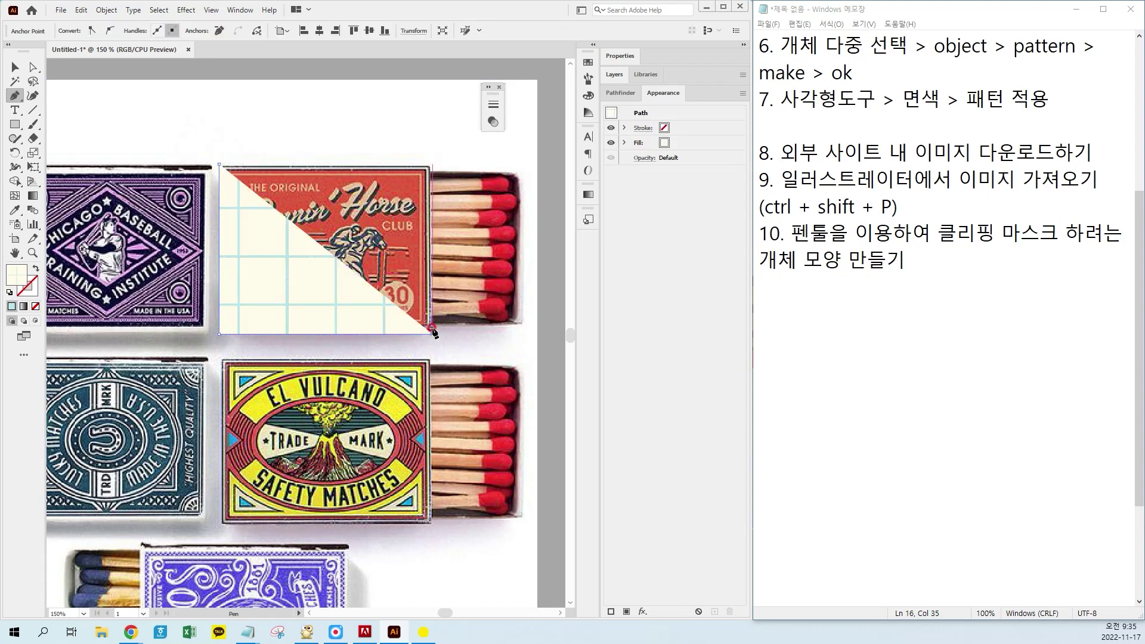
{"action": "left_click", "coordinate": [520, 326]}
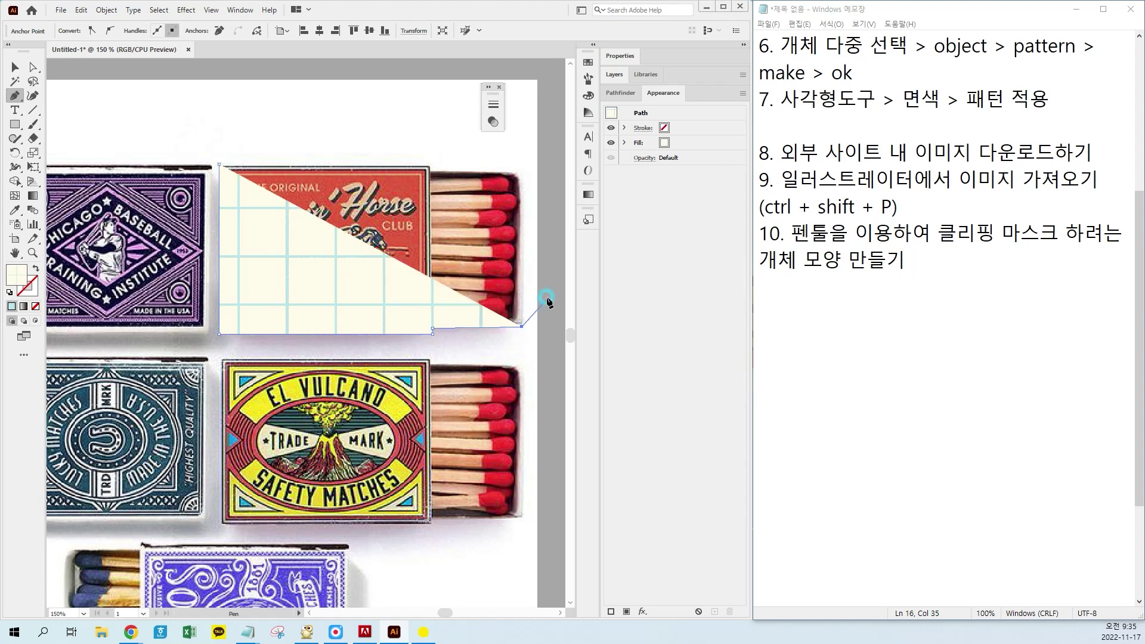
{"action": "left_click", "coordinate": [520, 172]}
{"action": "left_click", "coordinate": [429, 169]}
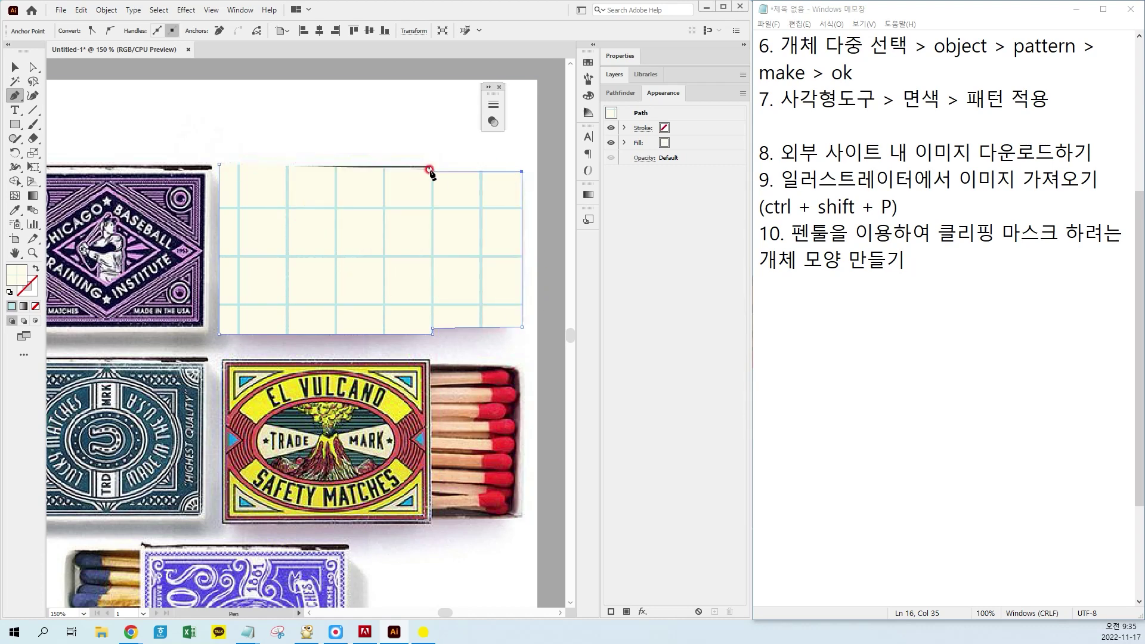
{"action": "left_click", "coordinate": [36, 268]}
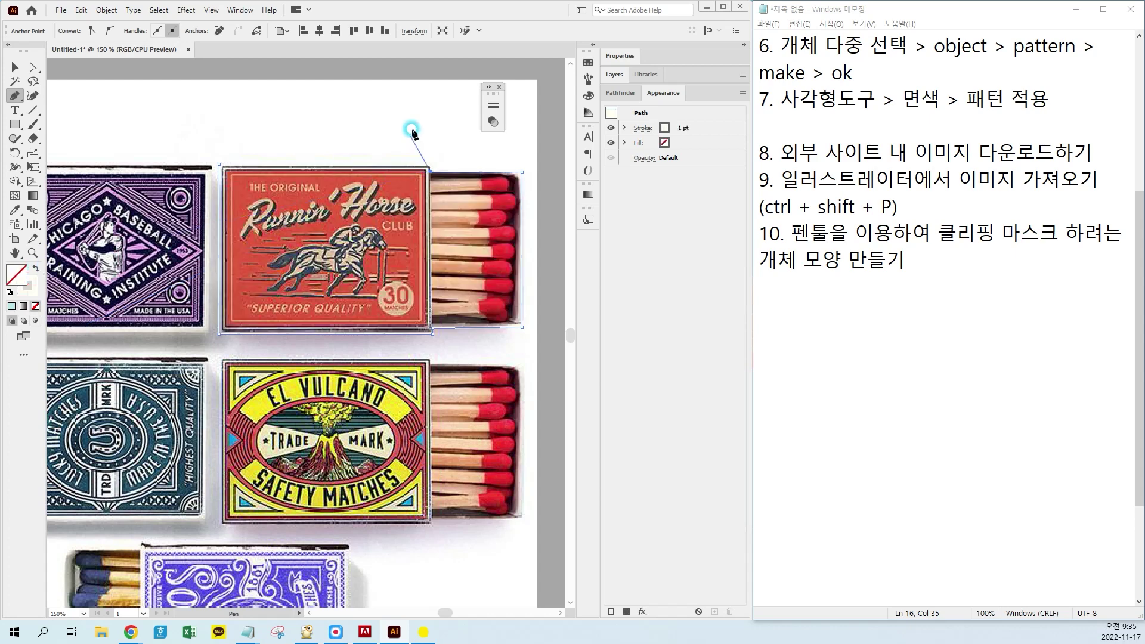
{"action": "left_click", "coordinate": [221, 164]}
{"action": "left_click", "coordinate": [586, 347]}
{"action": "key", "text": "v"}
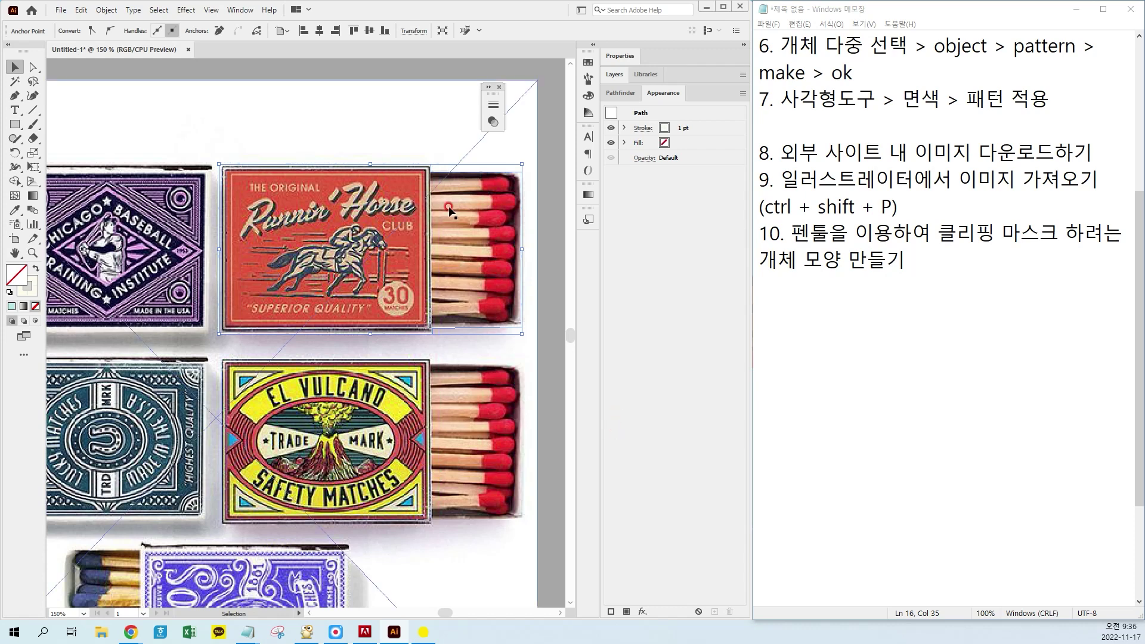
Fill the traced matchbox shape with solid light blue and no stroke, and start note 11 in the step list
{"action": "left_click", "coordinate": [36, 270]}
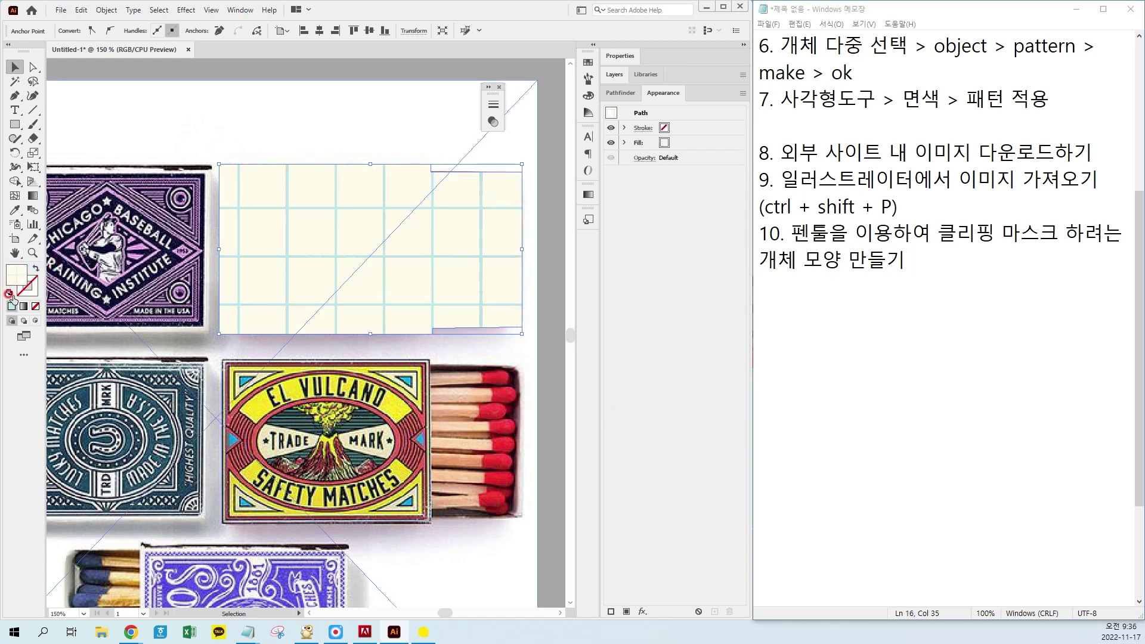
{"action": "left_click", "coordinate": [12, 320]}
{"action": "left_click", "coordinate": [23, 306]}
{"action": "left_click", "coordinate": [12, 305]}
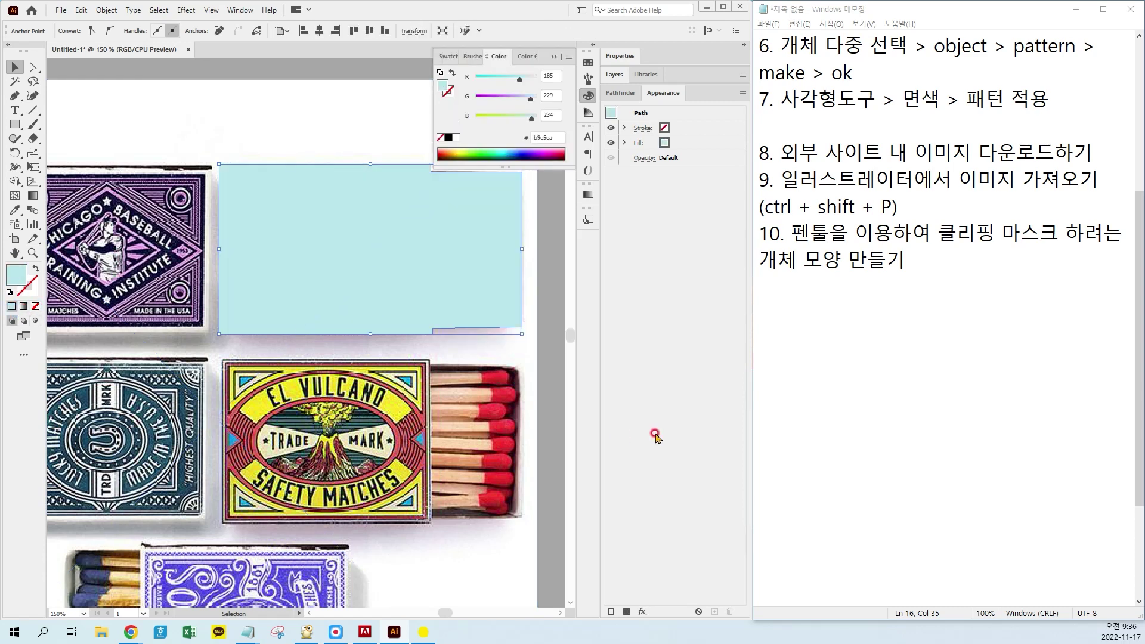
{"action": "left_click", "coordinate": [863, 279]}
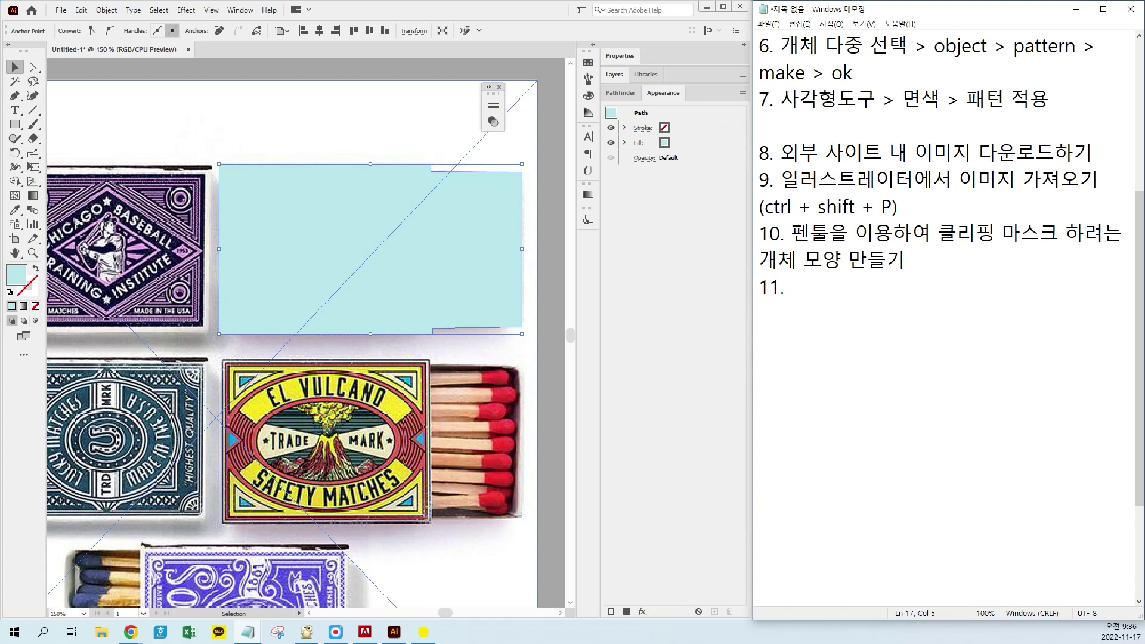
Make a clipping mask from the light blue matchbox shape and the linked matchbox photo
{"action": "left_click", "coordinate": [543, 190]}
{"action": "left_click", "coordinate": [430, 222]}
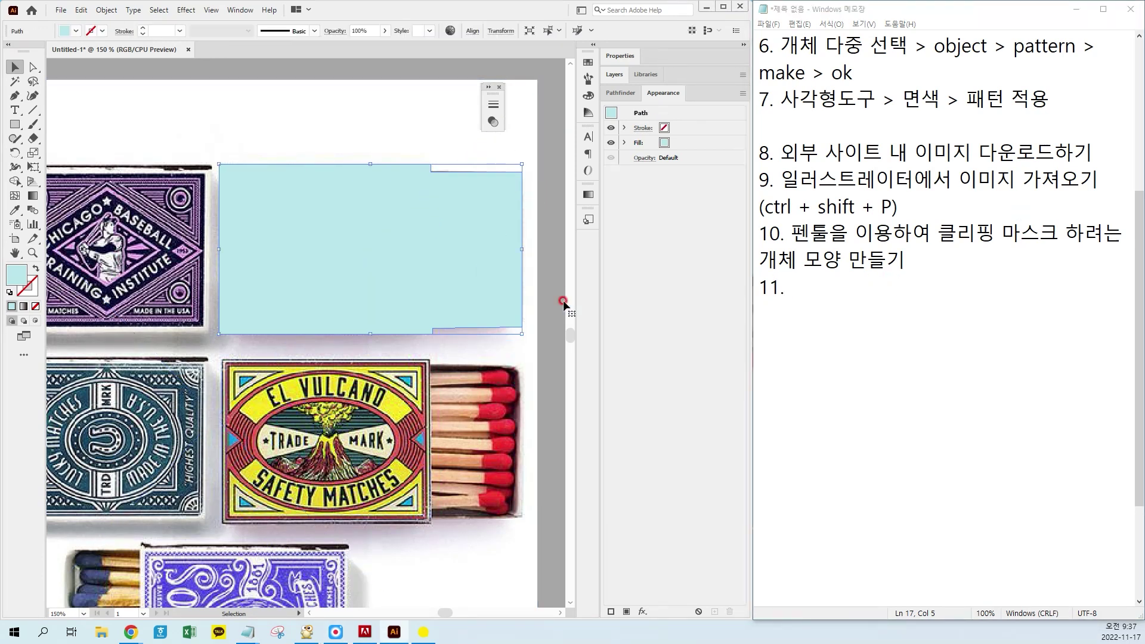
{"action": "left_click", "coordinate": [383, 114], "text": "shift"}
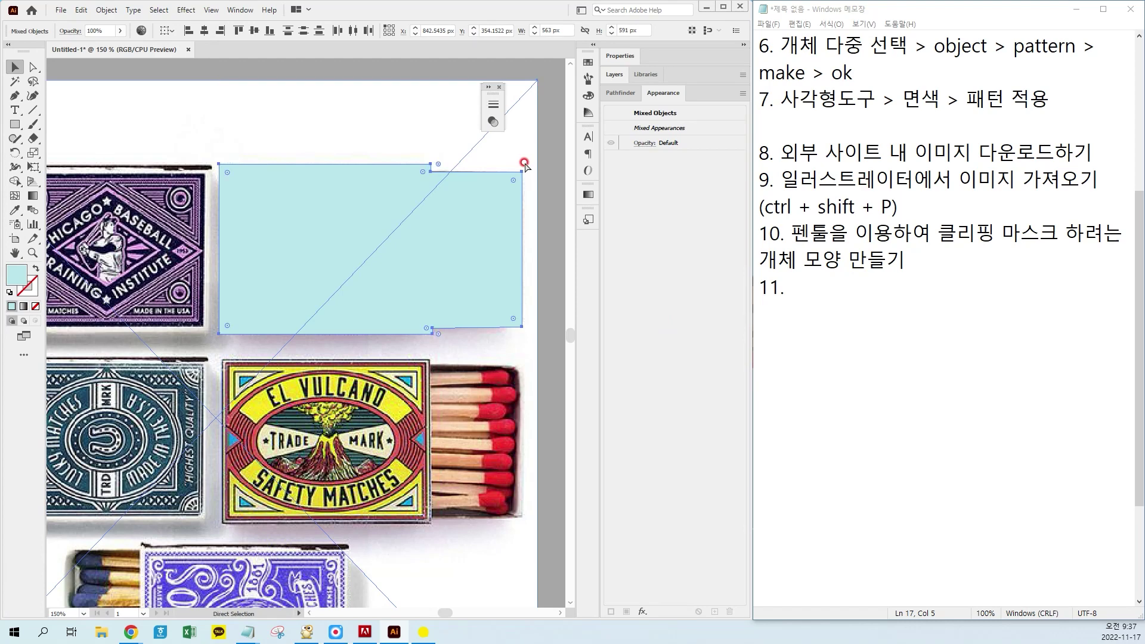
{"action": "key", "text": "ctrl+7"}
{"action": "left_click", "coordinate": [394, 389]}
Inspect the linked image and the clipping path inside the matchbox clip group in isolation mode, and exit it
{"action": "left_click", "coordinate": [476, 225]}
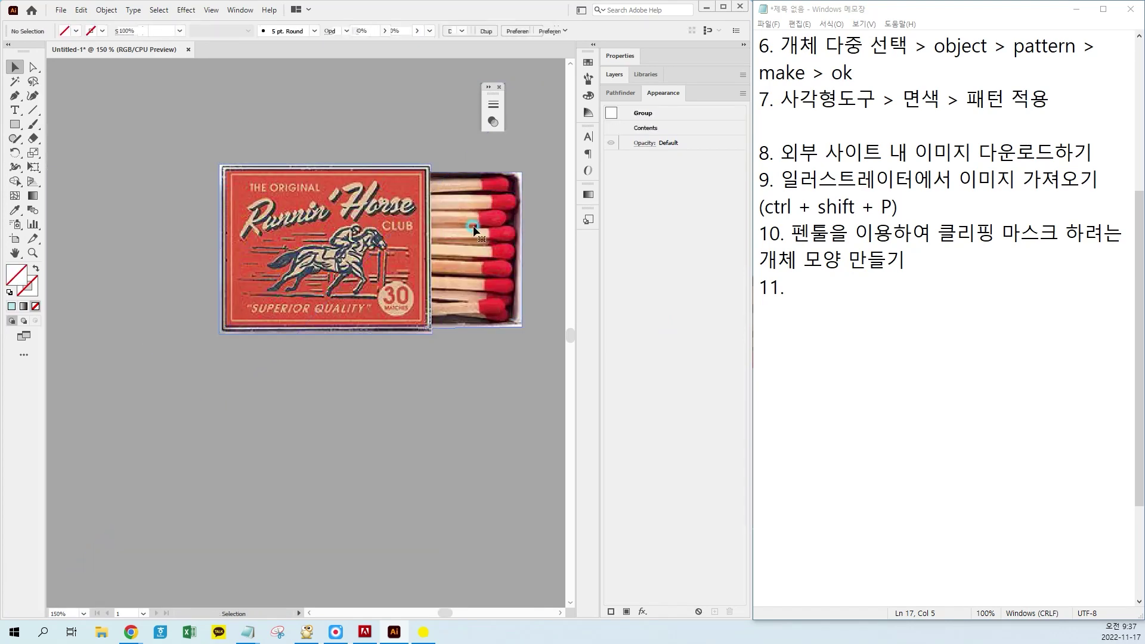
{"action": "double_click", "coordinate": [476, 224]}
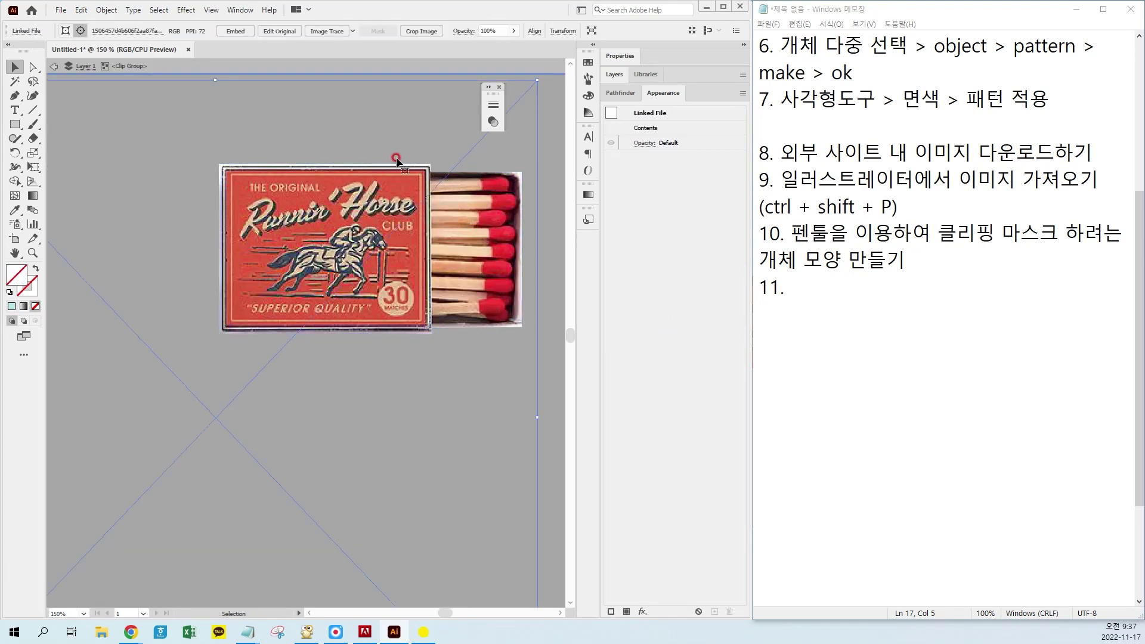
{"action": "left_click", "coordinate": [406, 169]}
{"action": "key", "text": "a"}
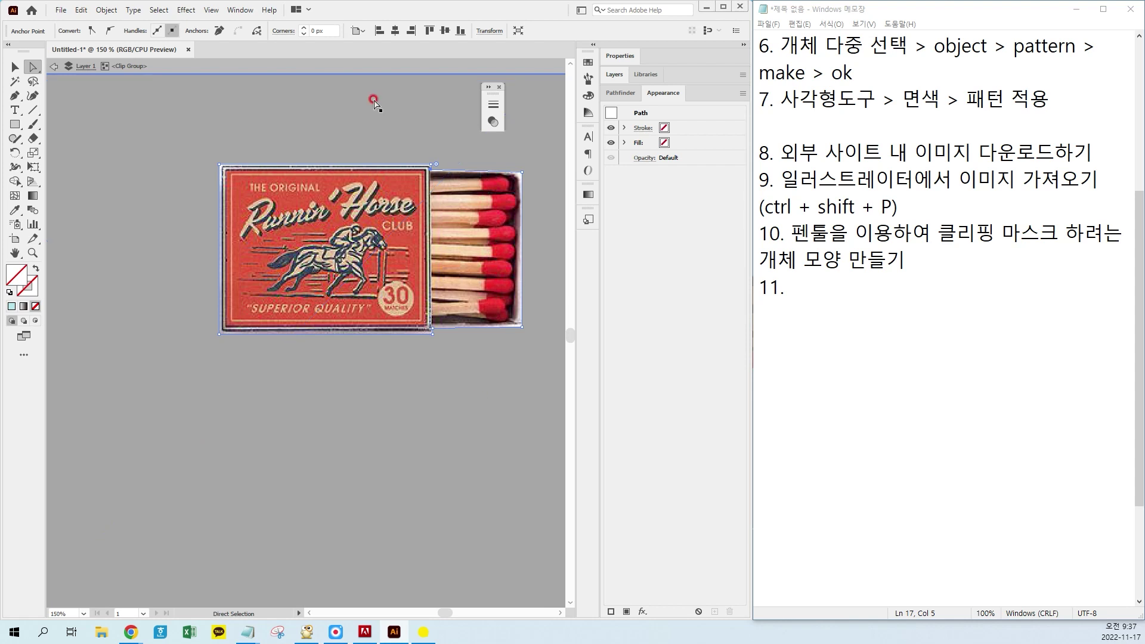
{"action": "double_click", "coordinate": [48, 79]}
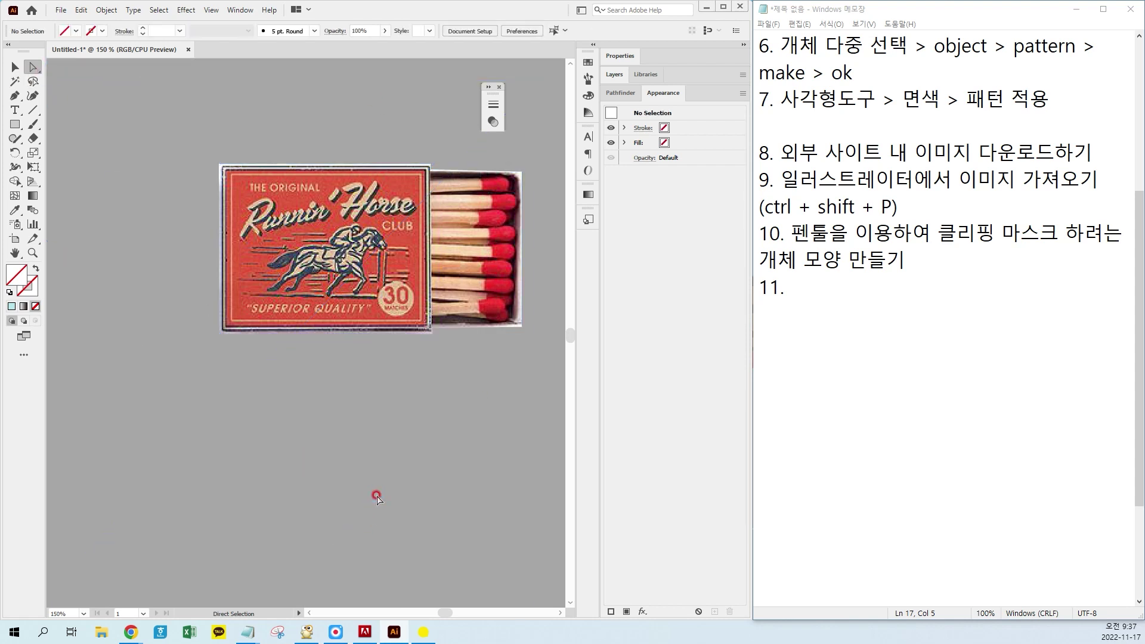
Try to move the masked matchbox with the Direct Selection tool, and undo the moves
{"action": "key", "text": "ctrl+minus"}
{"action": "key", "text": "ctrl+minus"}
{"action": "key", "text": "ctrl+minus"}
{"action": "scroll", "coordinate": [396, 378], "scroll_direction": "left", "scroll_amount": 5}
{"action": "left_click_drag", "start_coordinate": [523, 331], "coordinate": [159, 302]}
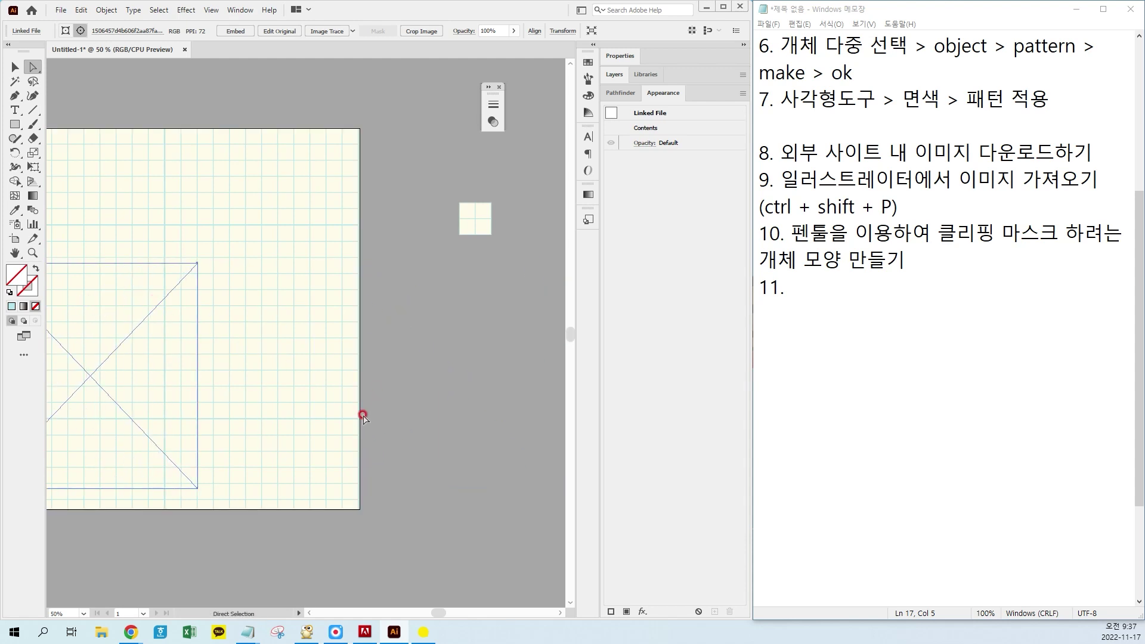
{"action": "left_click", "coordinate": [337, 380], "text": "shift"}
{"action": "left_click_drag", "start_coordinate": [288, 375], "coordinate": [322, 378]}
{"action": "left_click_drag", "start_coordinate": [138, 381], "coordinate": [475, 378]}
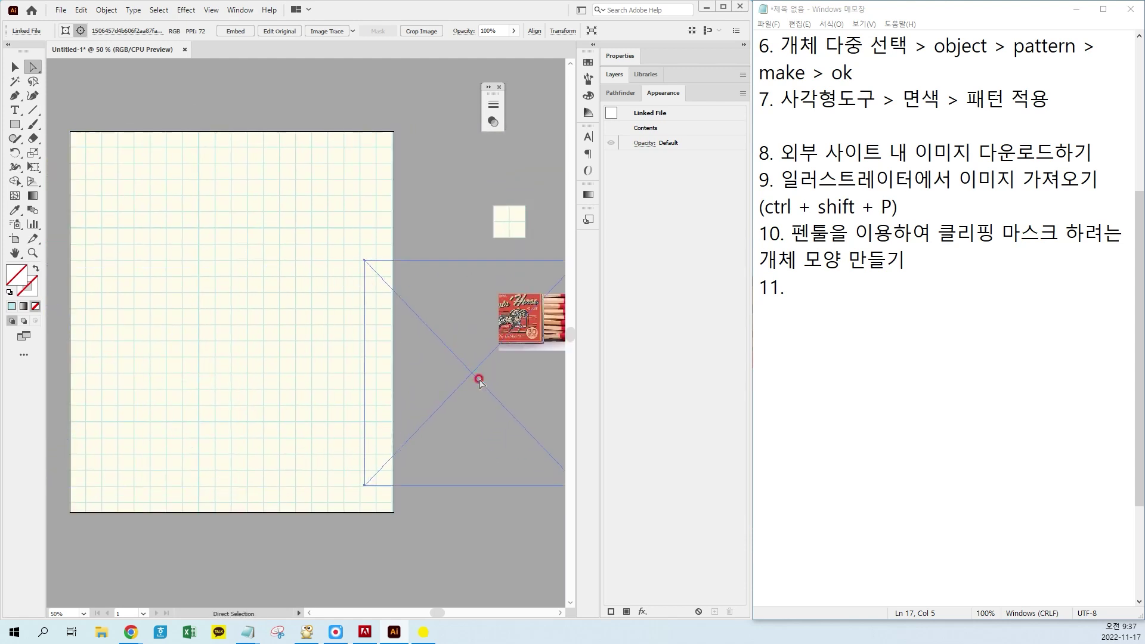
{"action": "scroll", "coordinate": [463, 424], "scroll_direction": "right", "scroll_amount": 2}
{"action": "key", "text": "ctrl+z"}
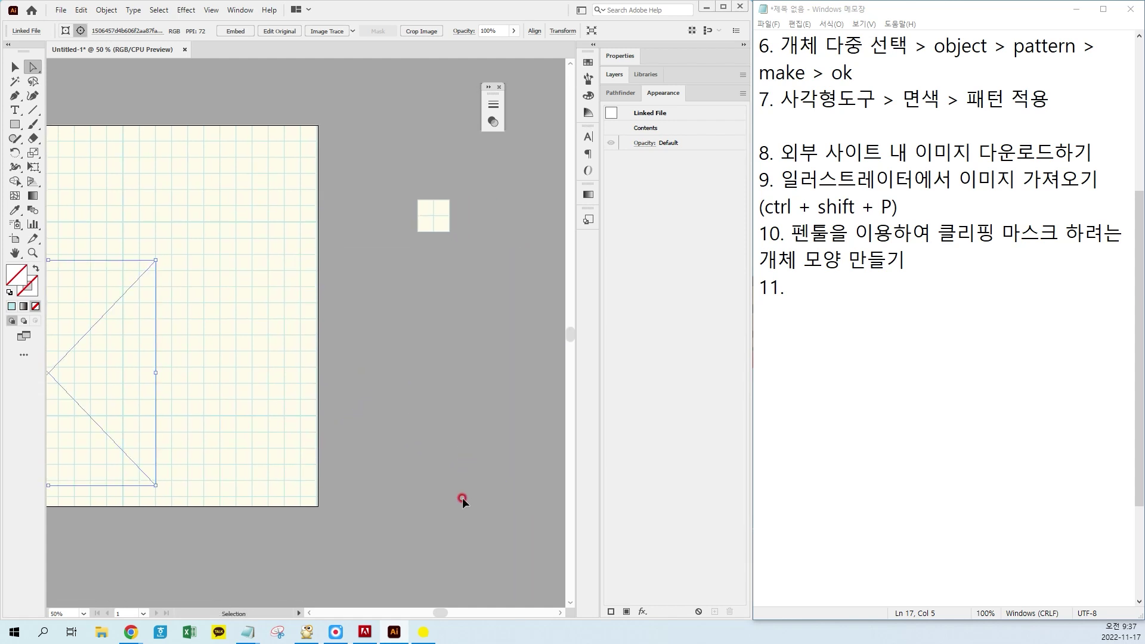
{"action": "key", "text": "ctrl+shift+z"}
{"action": "left_click", "coordinate": [462, 562]}
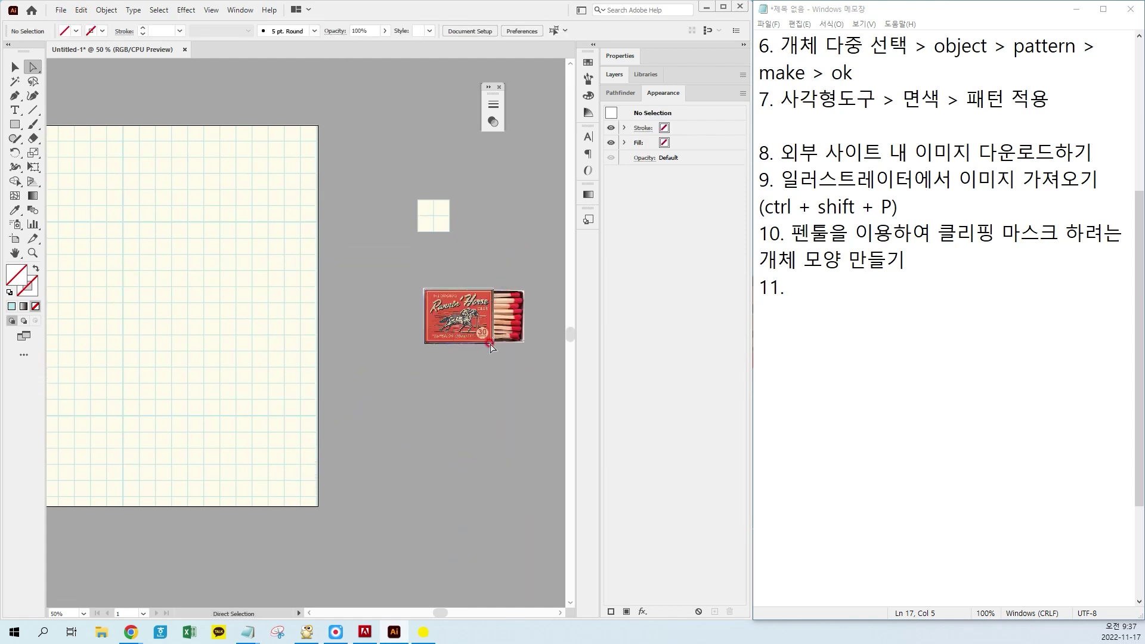
Move the whole matchbox clip group onto the artboard, enlarge it to about 315 × 177 px and place it in the centre
{"action": "left_click", "coordinate": [15, 67]}
{"action": "left_click", "coordinate": [507, 327]}
{"action": "left_click_drag", "start_coordinate": [507, 327], "coordinate": [181, 326]}
{"action": "left_click_drag", "start_coordinate": [387, 328], "coordinate": [491, 315]}
{"action": "left_click_drag", "start_coordinate": [303, 277], "coordinate": [345, 272]}
{"action": "left_click", "coordinate": [479, 302]}
{"action": "left_click_drag", "start_coordinate": [257, 304], "coordinate": [266, 303]}
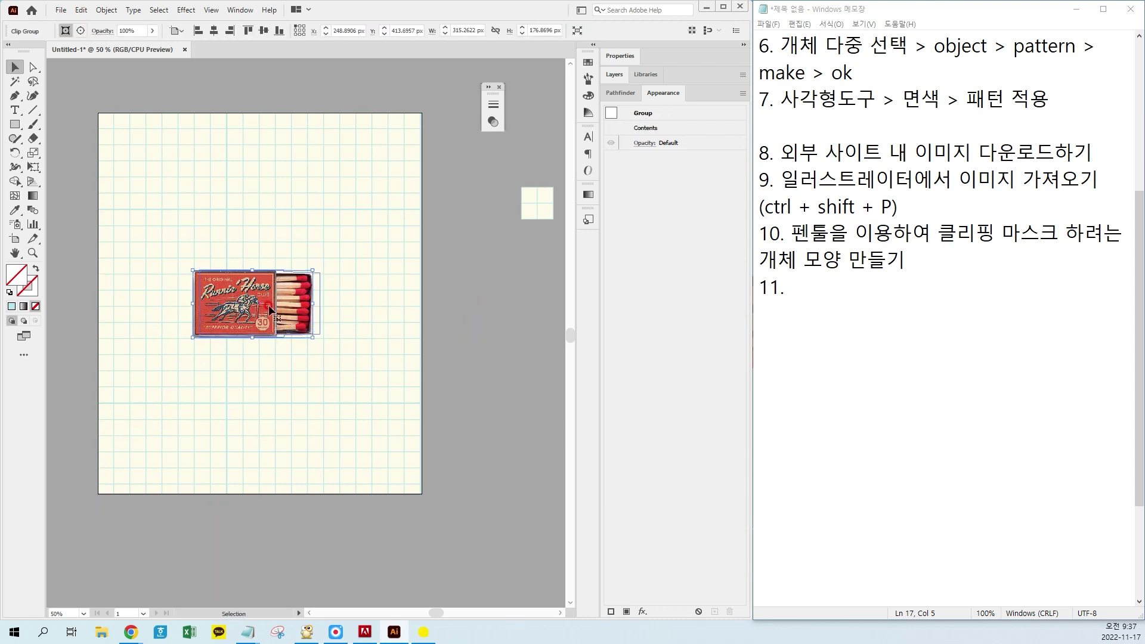
{"action": "left_click", "coordinate": [442, 322]}
Write note 11 in the Notepad step list as "모양 + 사진 클리핑 마스크 적용하기"
{"action": "left_click", "coordinate": [851, 298]}
{"action": "type", "text": "모양 + ㄱ"}
{"action": "key", "text": "BackSpace"}
{"action": "type", "text": "사진 "}
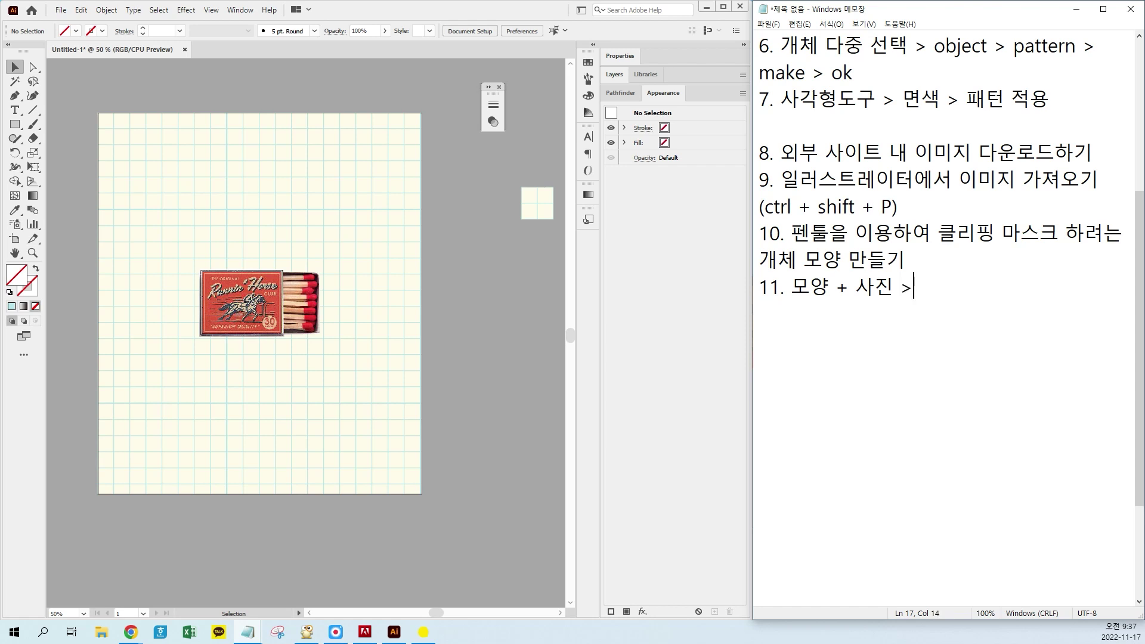
{"action": "type", "text": "클리핑 마스"}
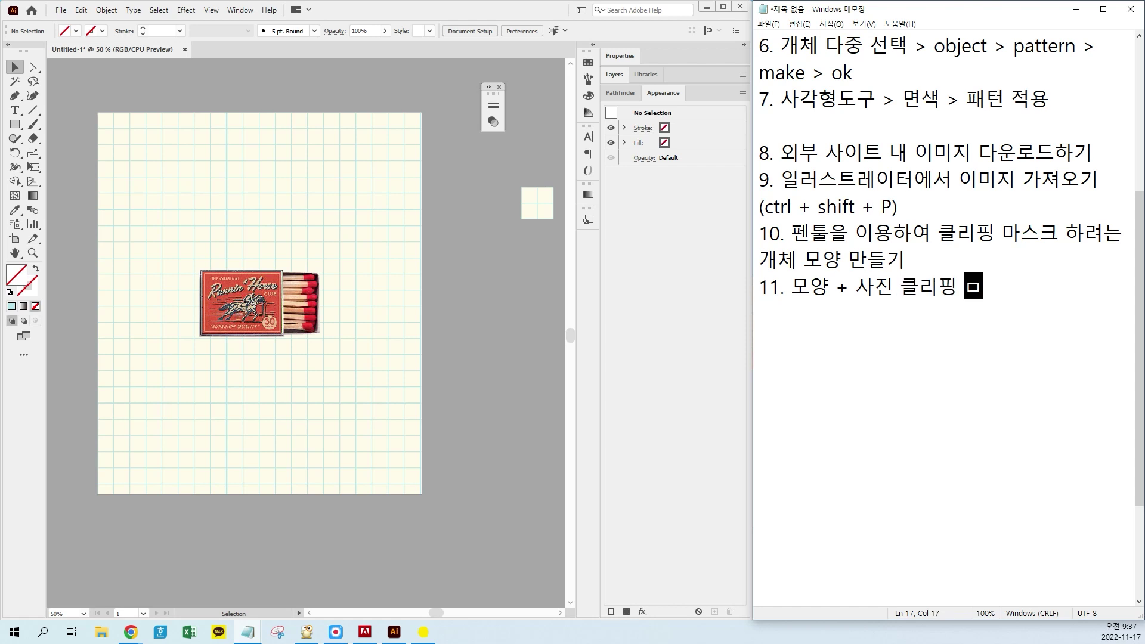
{"action": "type", "text": "크 적용하기"}
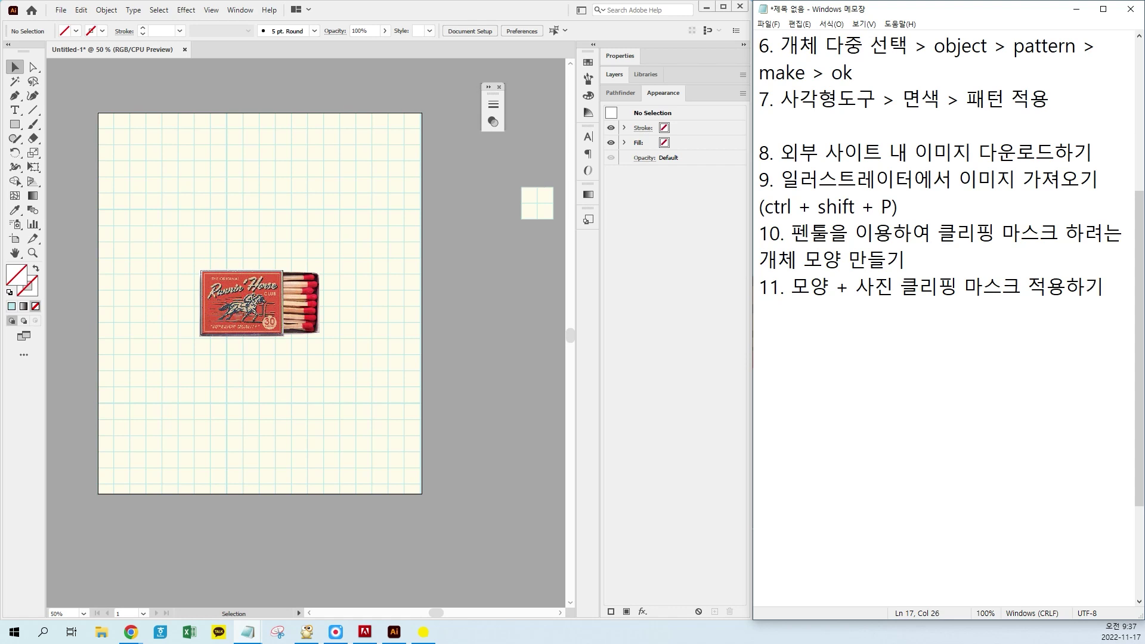
Move "모양 + 사진" to the end of note 11 so it reads "클리핑 마스크 적용하기 : 모양 + 사진"
{"action": "left_click_drag", "start_coordinate": [900, 286], "coordinate": [792, 286]}
{"action": "key", "text": "ctrl+x"}
{"action": "left_click", "coordinate": [1012, 288]}
{"action": "key", "text": "ctrl+v"}
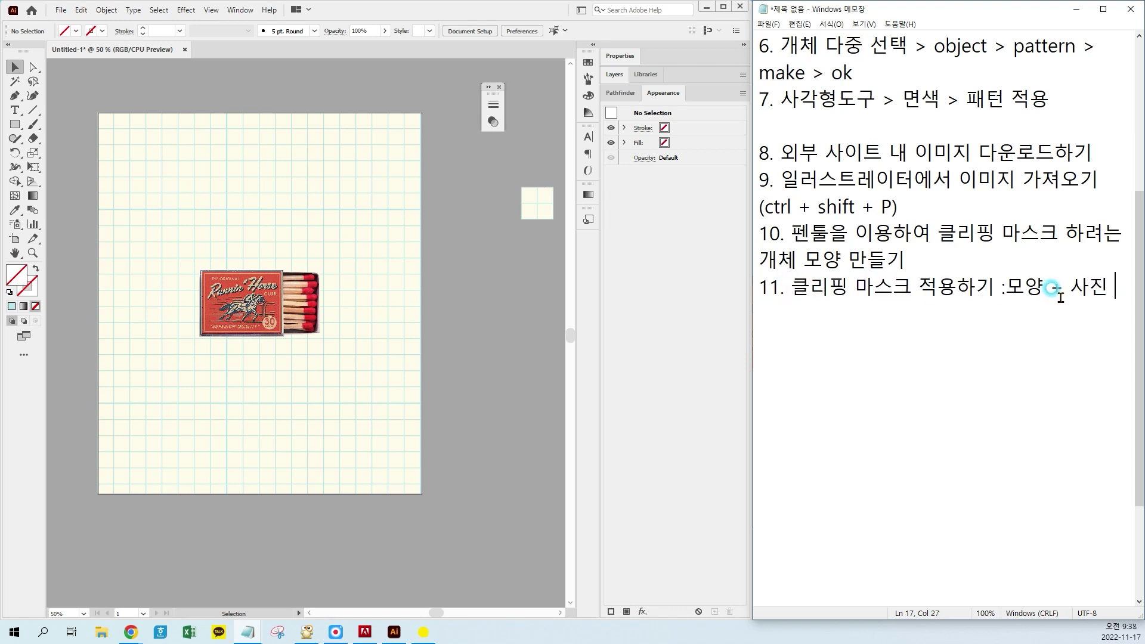
{"action": "left_click", "coordinate": [1021, 287]}
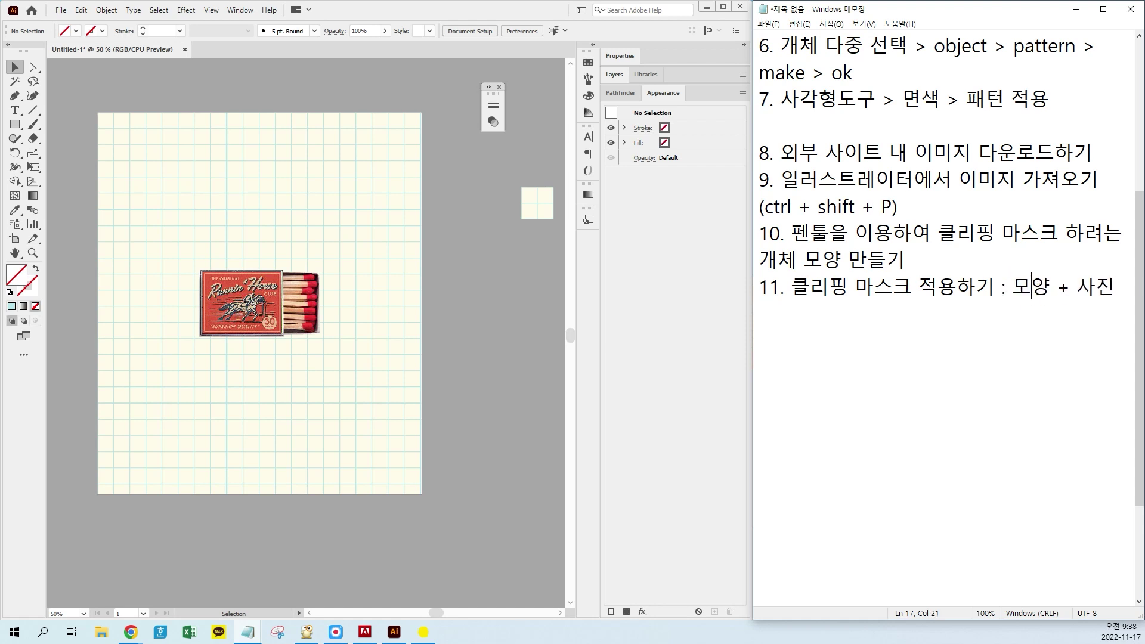
{"action": "key", "text": "BackSpace"}
{"action": "key", "text": "BackSpace"}
Extend note 11 with "다중선택 > ctrl + 7" and start note 12 on a new line
{"action": "type", "text": "다중선"}
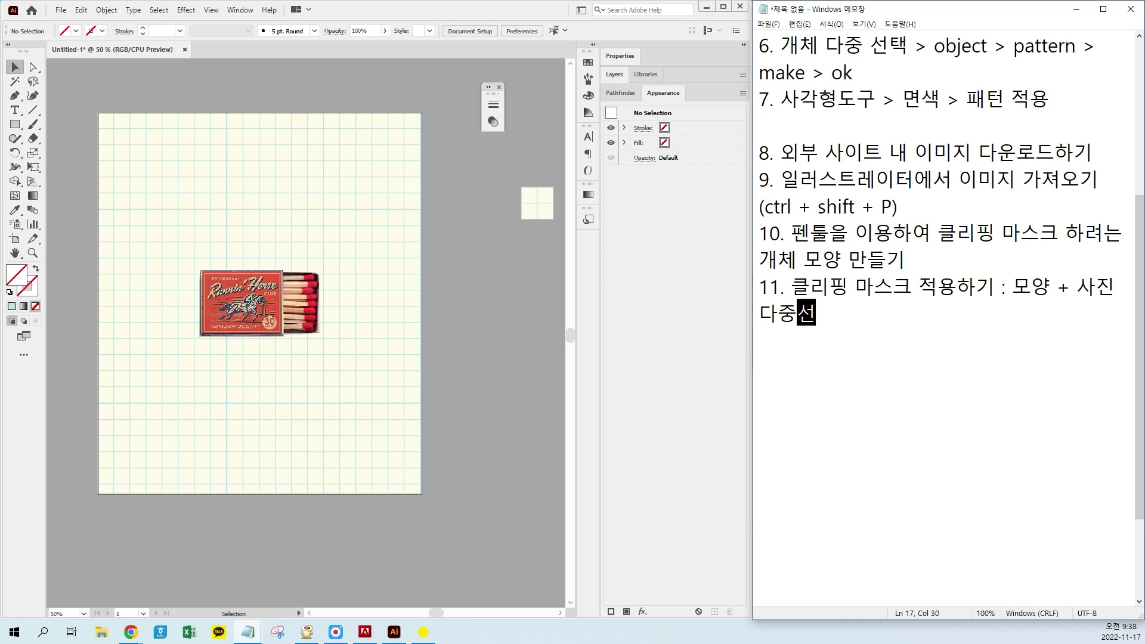
{"action": "type", "text": "태ㄱ > ㅊ"}
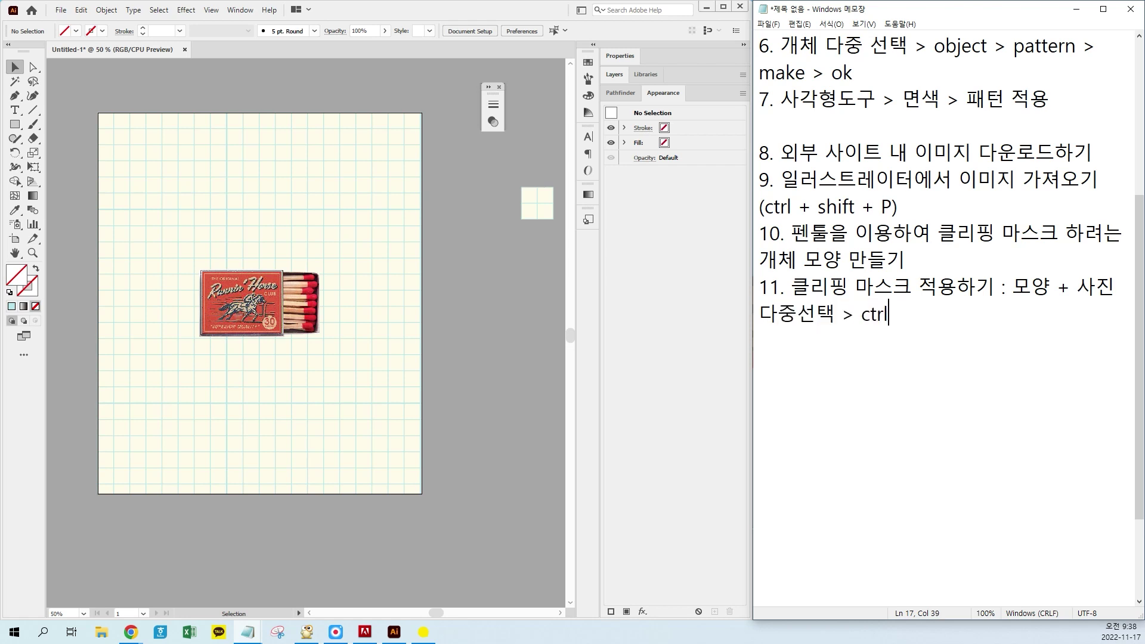
{"action": "key", "text": "Return"}
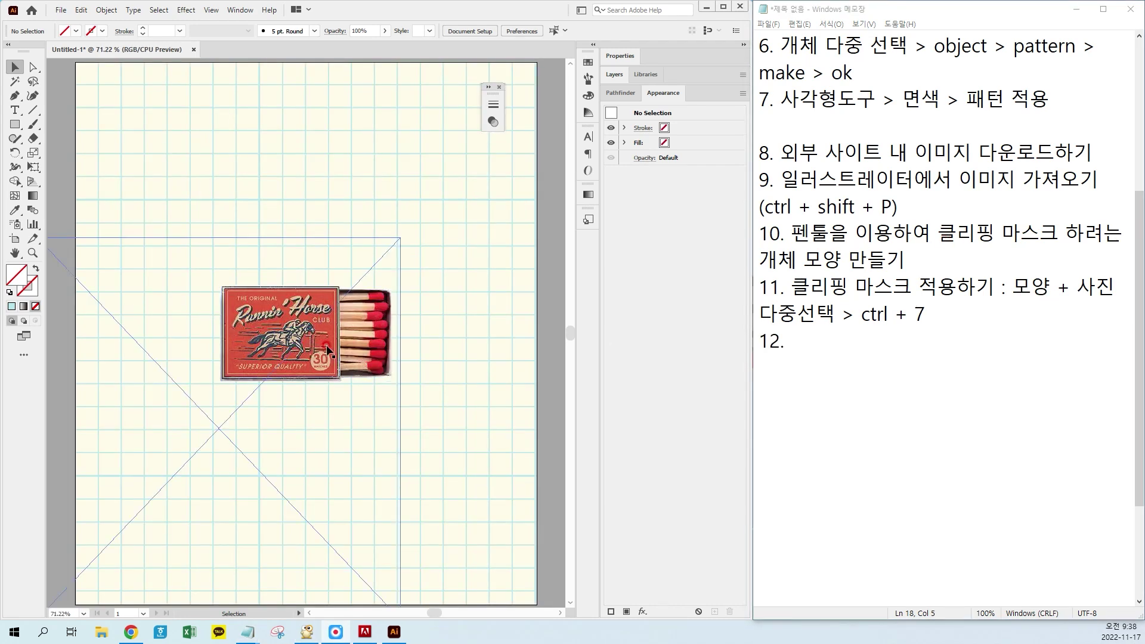
Select the clipped matchbox on the artboard and write note 12 as "원형도구로 원형 만들기"
{"action": "left_click", "coordinate": [377, 375]}
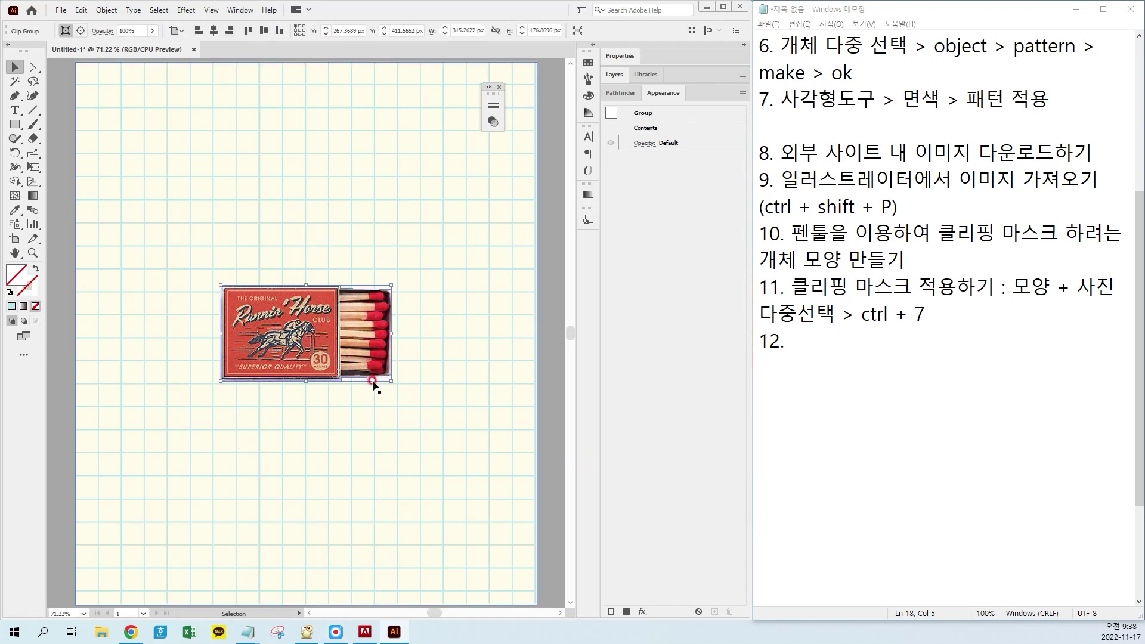
{"action": "left_click", "coordinate": [846, 340]}
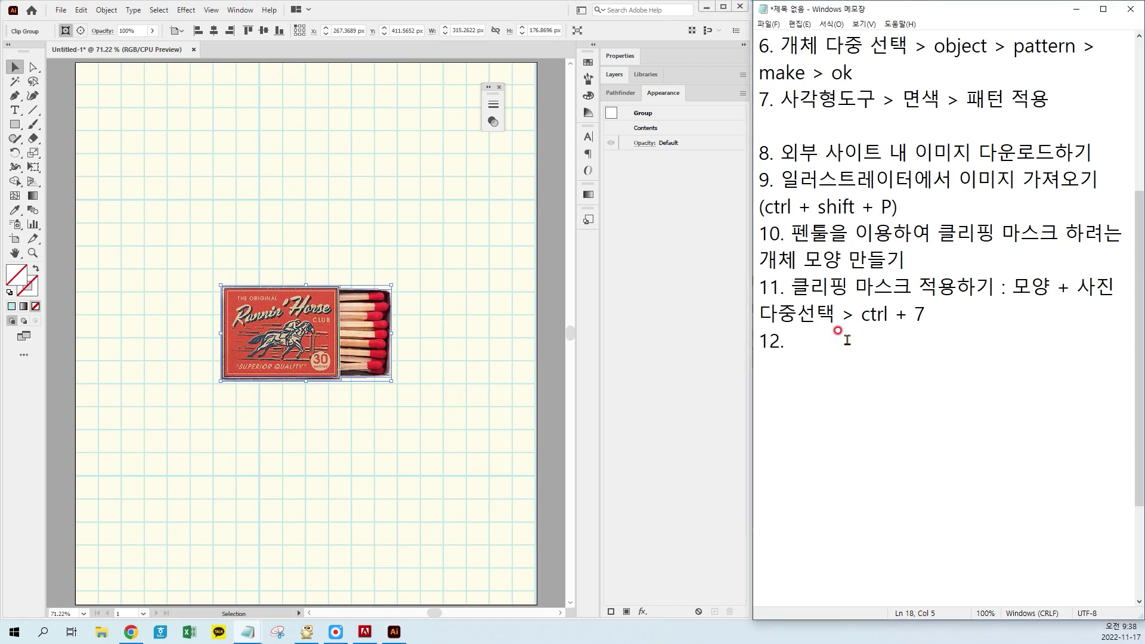
{"action": "type", "text": "dn"}
{"action": "key", "text": "BackSpace"}
{"action": "key", "text": "BackSpace"}
{"action": "type", "text": "원형ㄷ"}
{"action": "type", "text": "도구"}
{"action": "type", "text": "로 원"}
{"action": "type", "text": "형 만들기"}
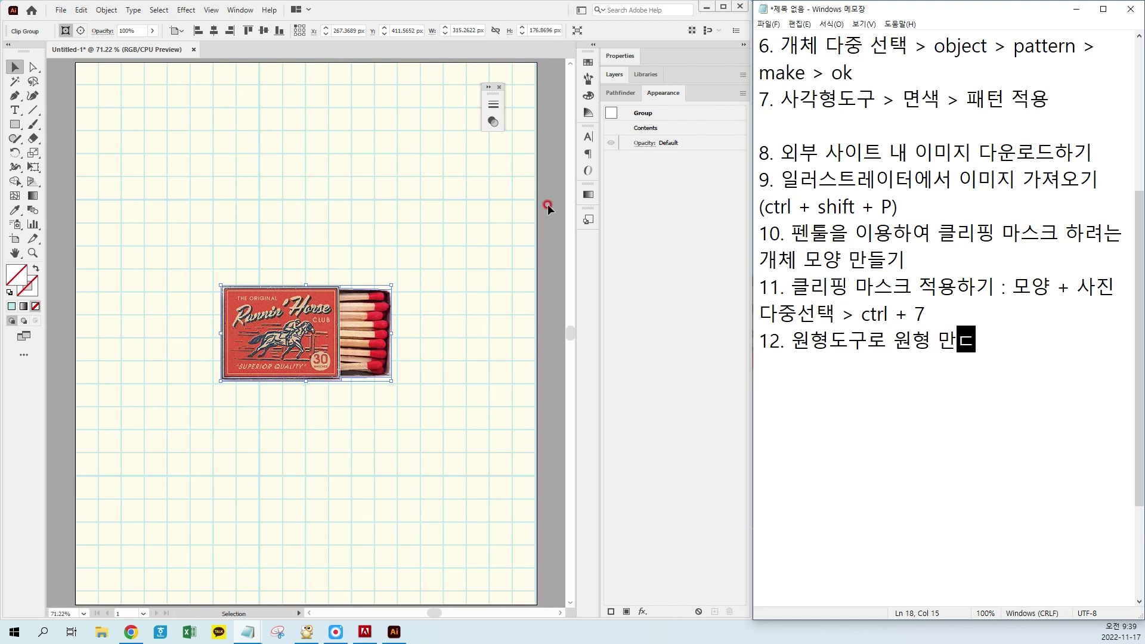
Draw a circle centred on the matchbox with the Ellipse tool, extending beyond the image, and fill it with light blue
{"action": "left_click", "coordinate": [543, 211]}
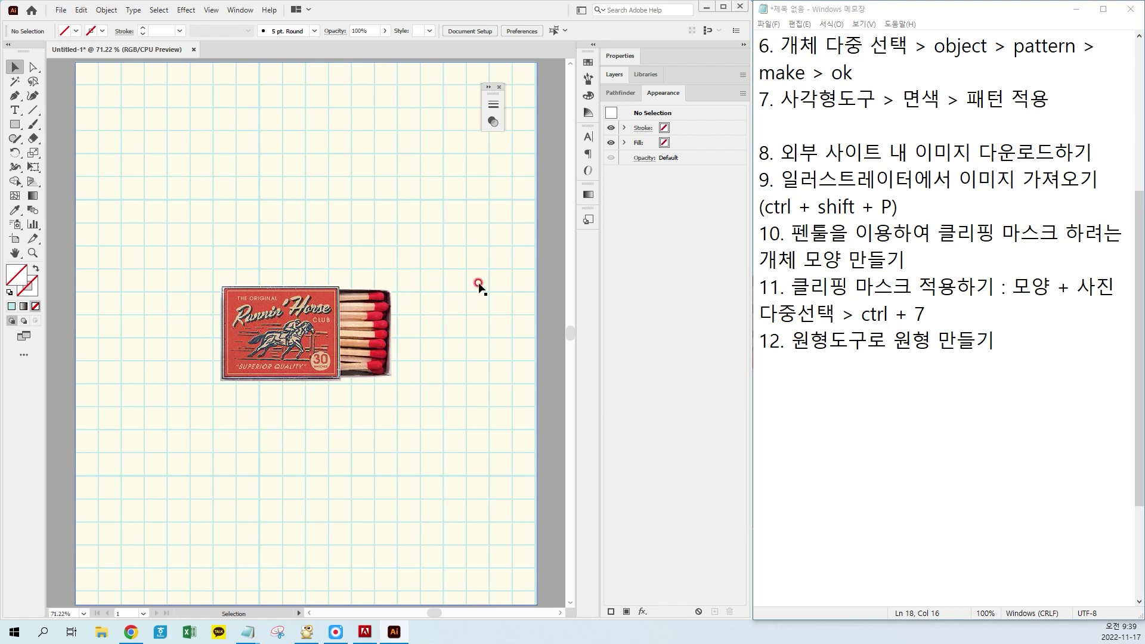
{"action": "key", "text": "l"}
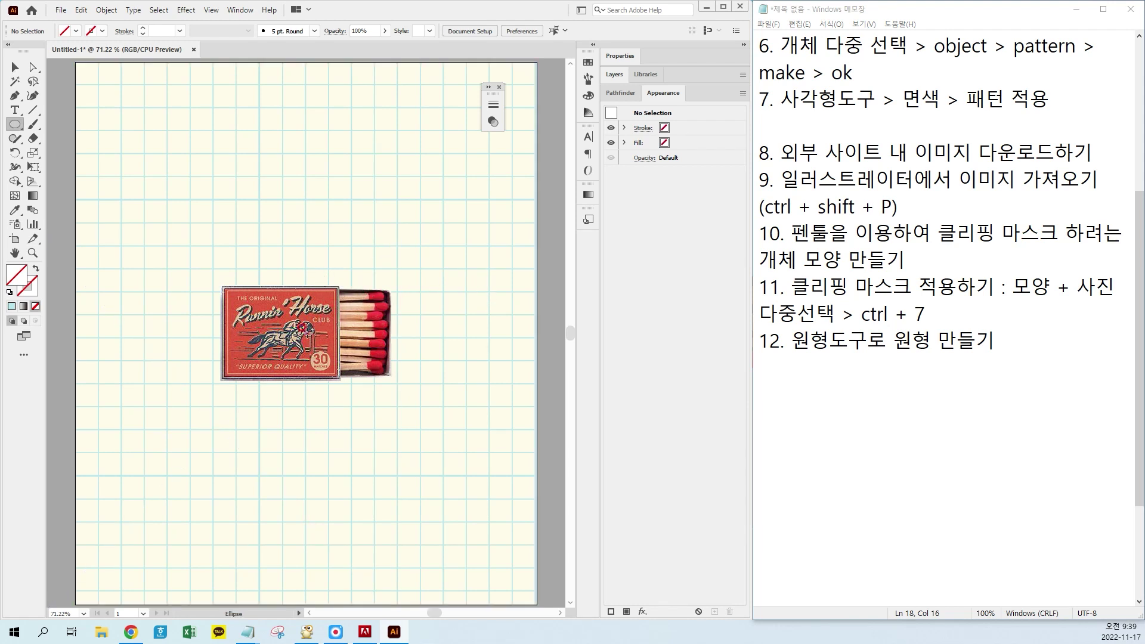
{"action": "left_click_drag", "start_coordinate": [358, 362], "coordinate": [414, 413]}
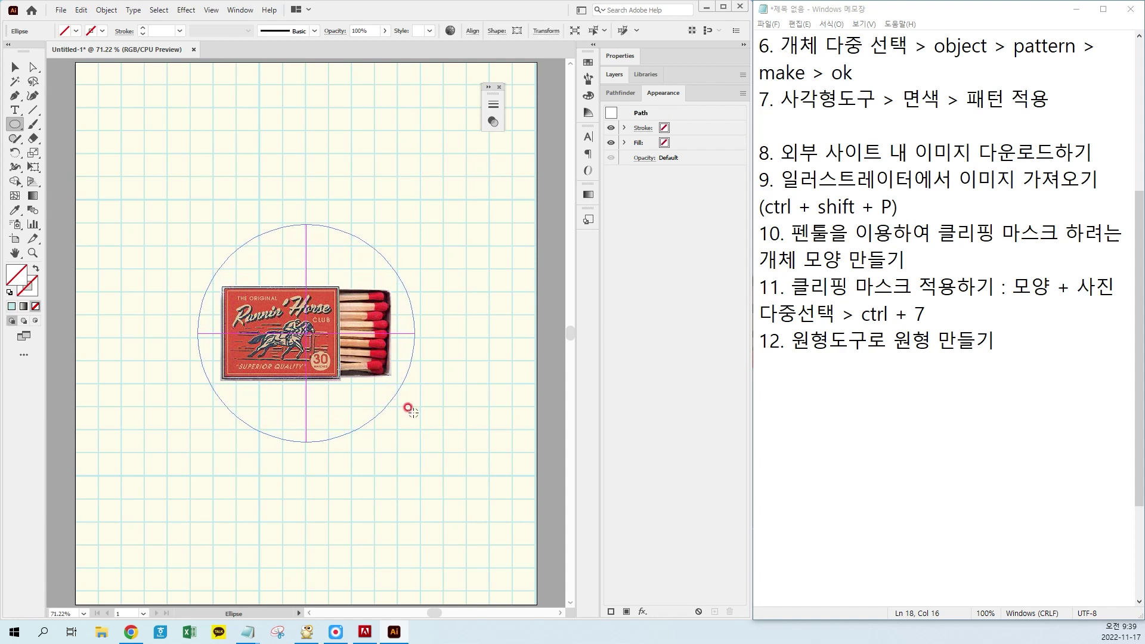
{"action": "left_click", "coordinate": [12, 306]}
{"action": "key", "text": "v"}
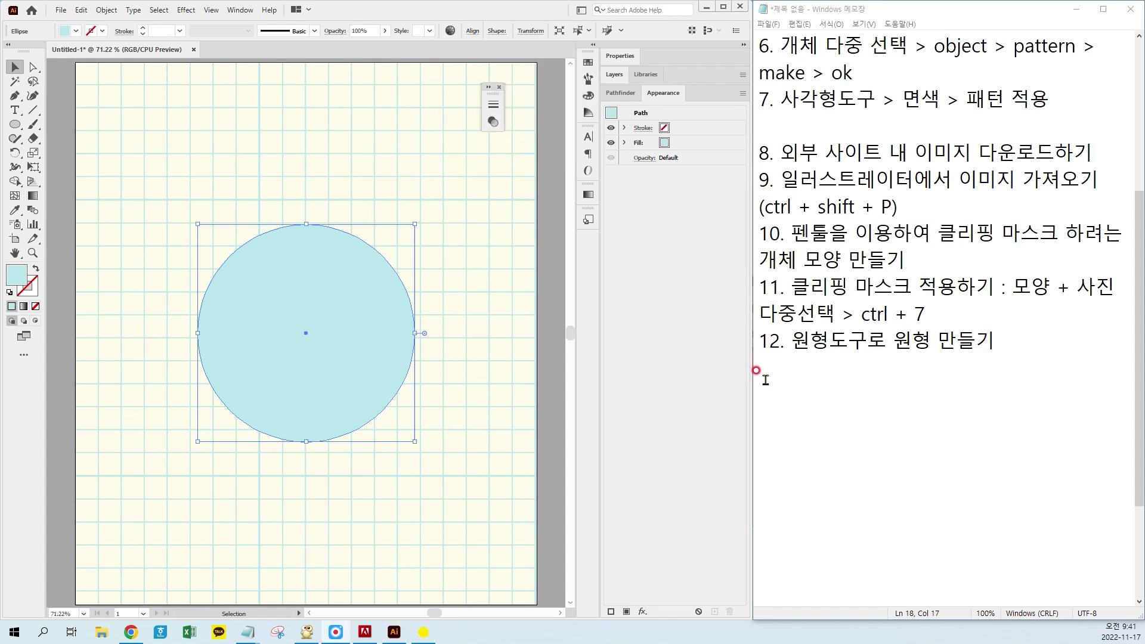
Start note 13 in Notepad and append "(기존 원형 복사 ctrl + C )" to note 12
{"action": "left_click", "coordinate": [765, 380]}
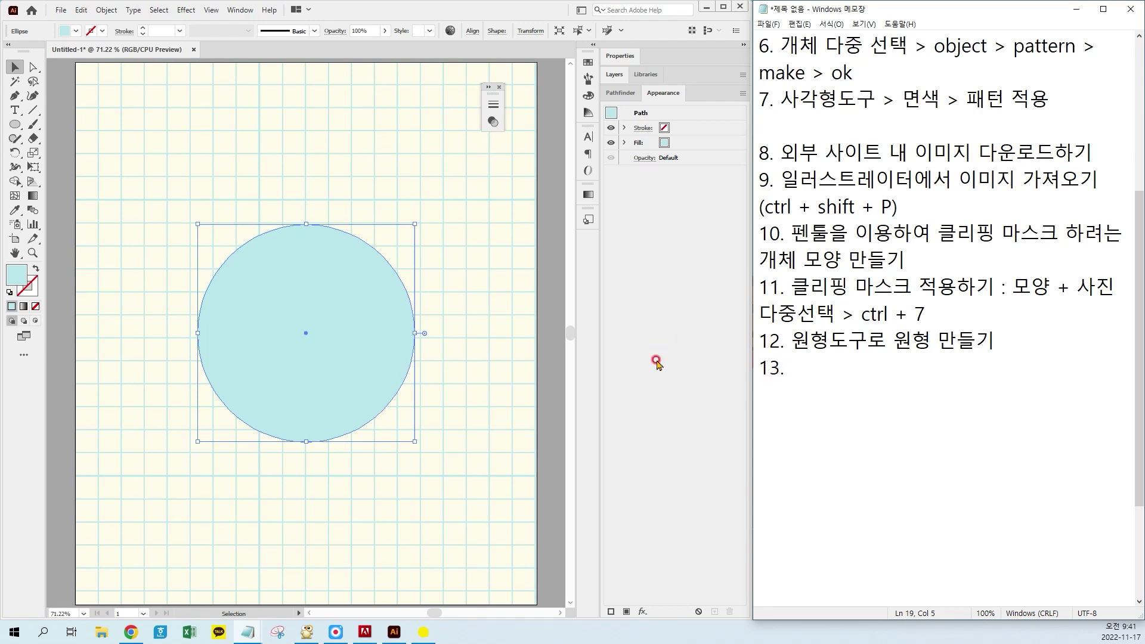
{"action": "left_click", "coordinate": [302, 293]}
{"action": "left_click", "coordinate": [525, 333]}
{"action": "left_click", "coordinate": [420, 345]}
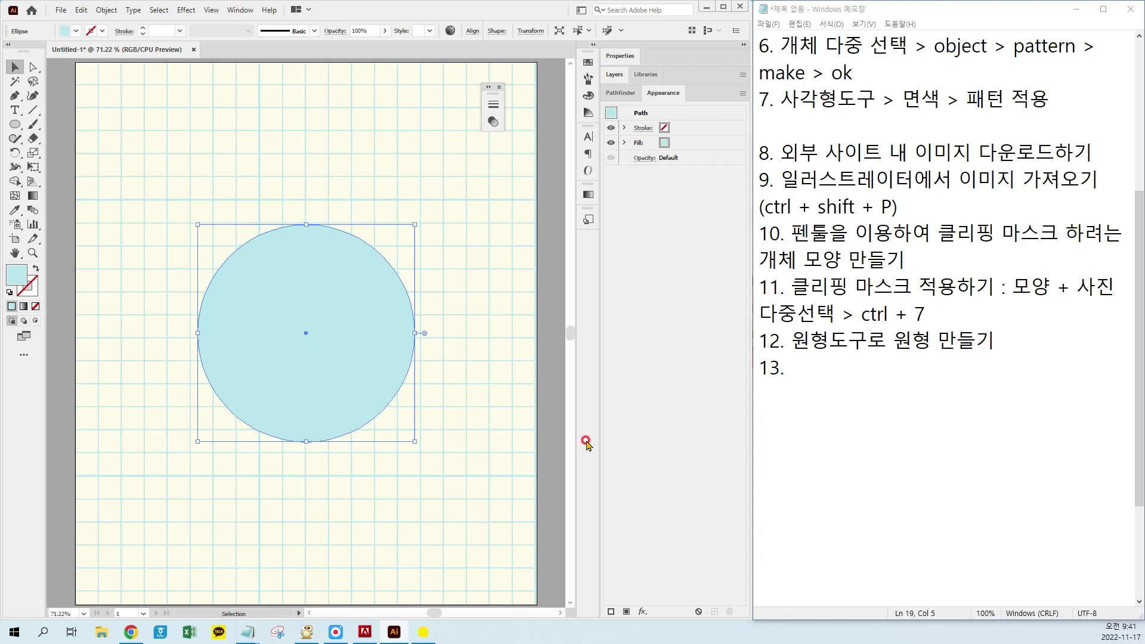
{"action": "left_click", "coordinate": [1044, 343]}
{"action": "type", "text": "(기존 ㅇ"}
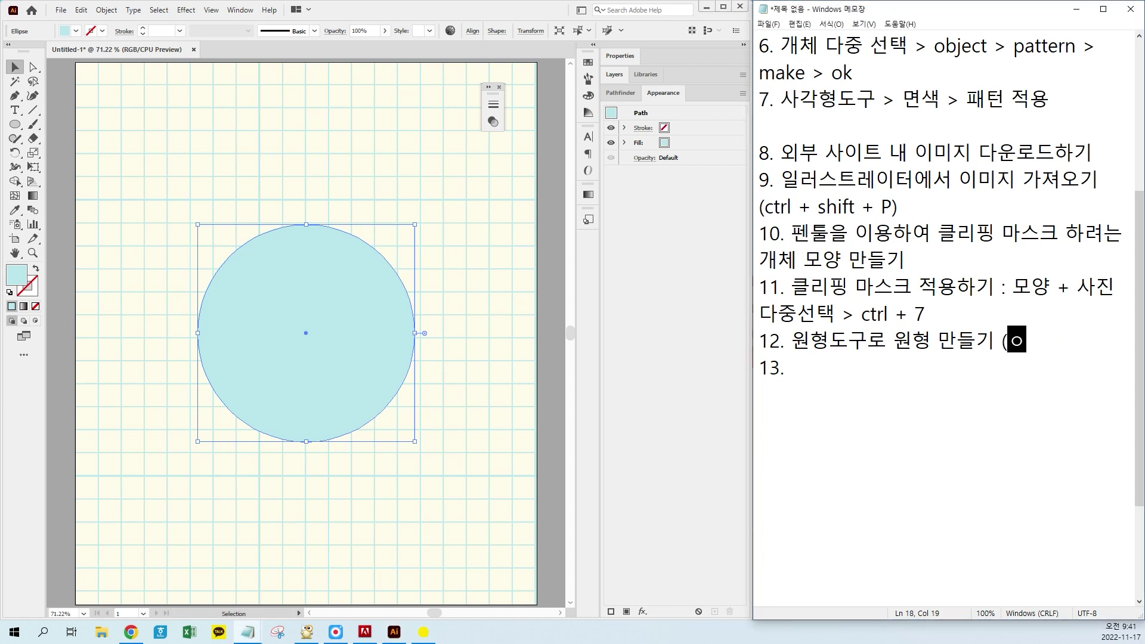
{"action": "type", "text": "원형 복사"}
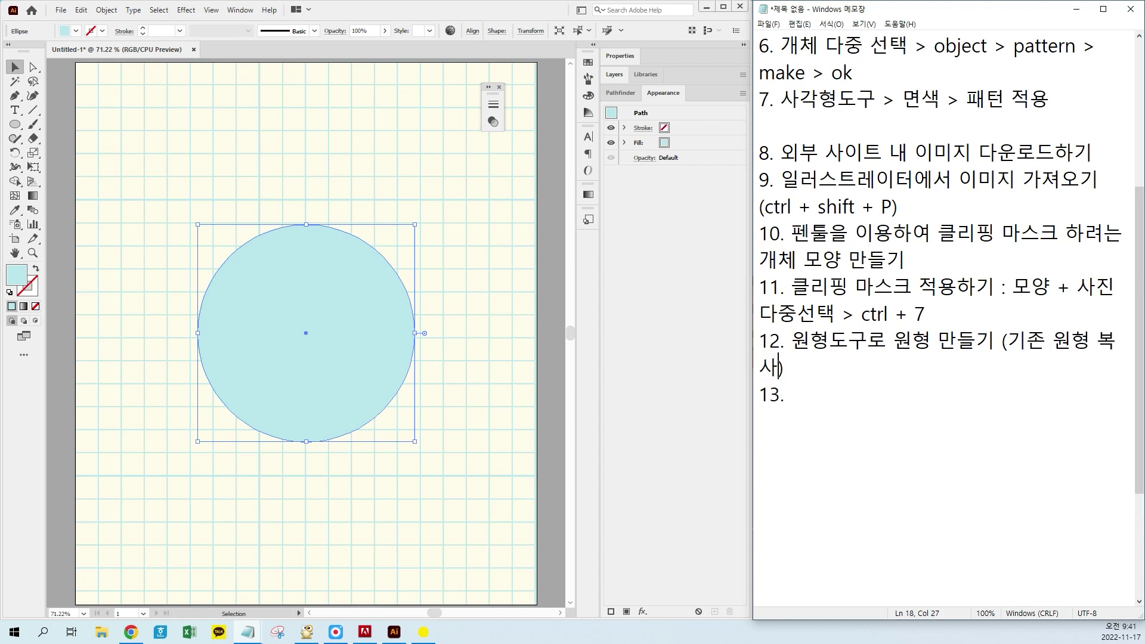
{"action": "type", "text": " ctrl + C"}
{"action": "left_click", "coordinate": [933, 421]}
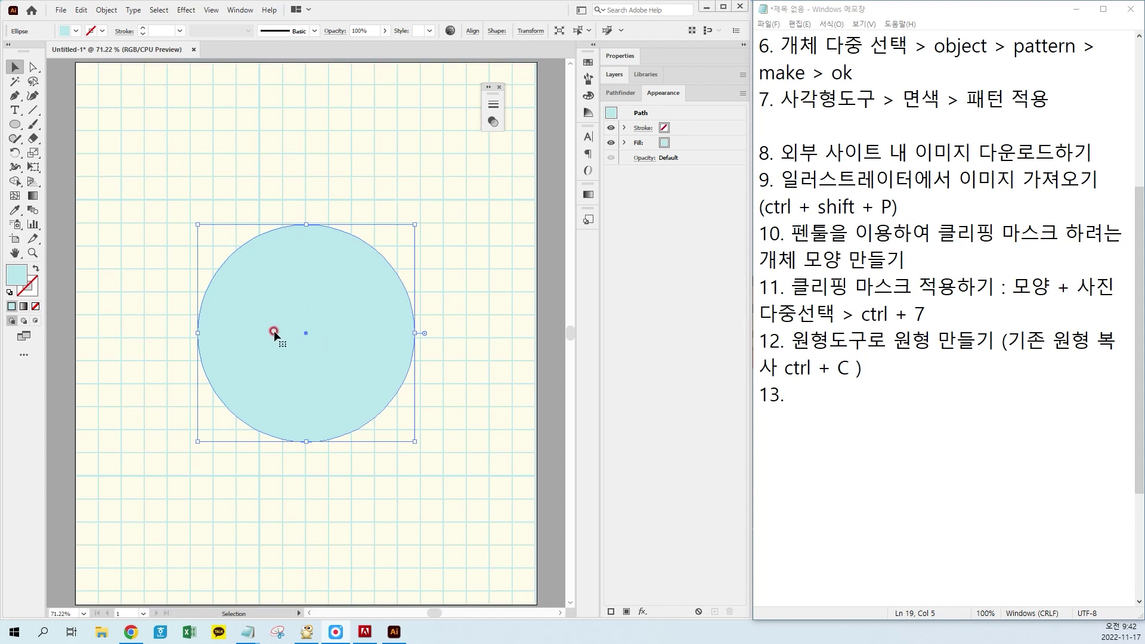
Write note 13 in the Notepad step list as "글자도구 T"
{"action": "left_click", "coordinate": [792, 387]}
{"action": "type", "text": "rmf"}
{"action": "key", "text": "BackSpace"}
{"action": "key", "text": "BackSpace"}
{"action": "key", "text": "BackSpace"}
{"action": "type", "text": "ㄱ자"}
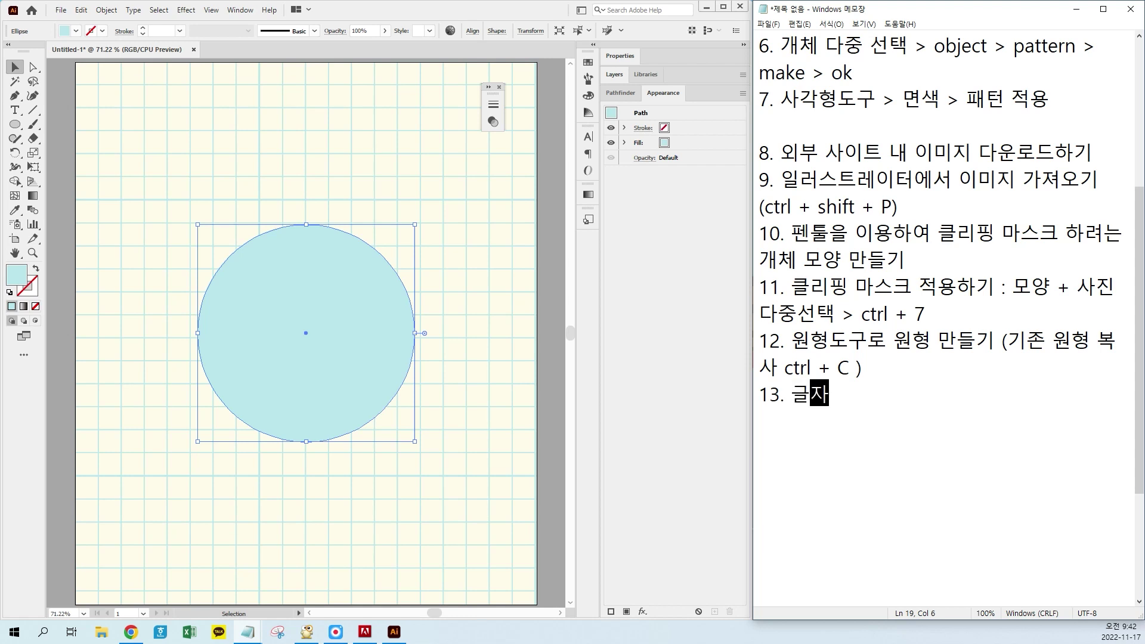
{"action": "type", "text": "도구 T"}
Turn the circle into a text path with the Type on a Path tool, starting the text on its upper-left edge
{"action": "left_click", "coordinate": [286, 276]}
{"action": "key", "text": "t"}
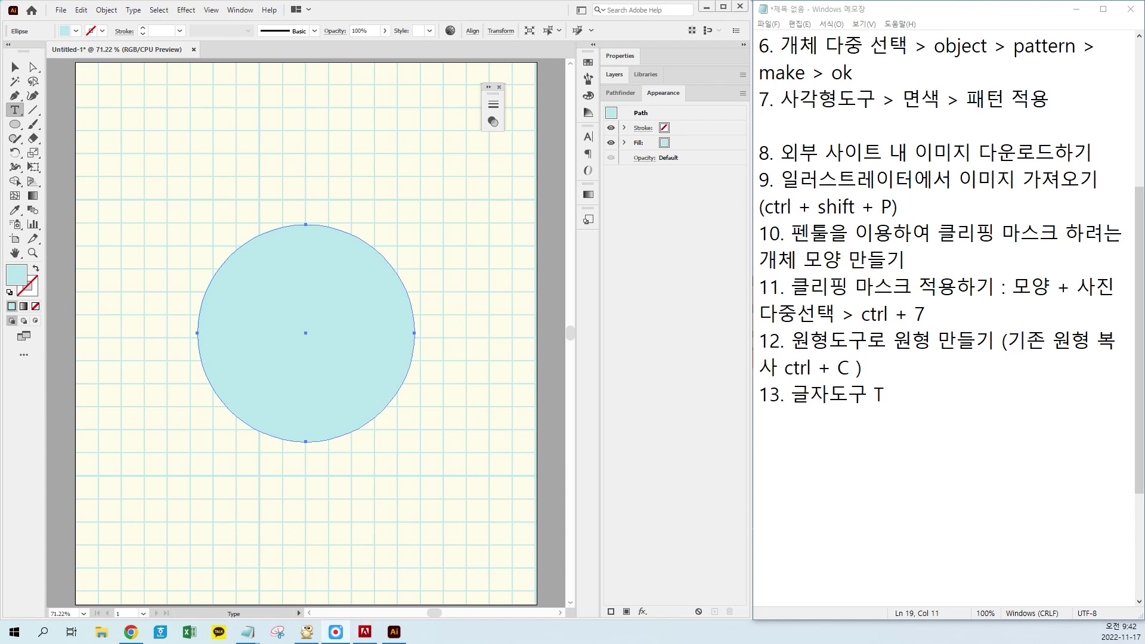
{"action": "left_click", "coordinate": [13, 111]}
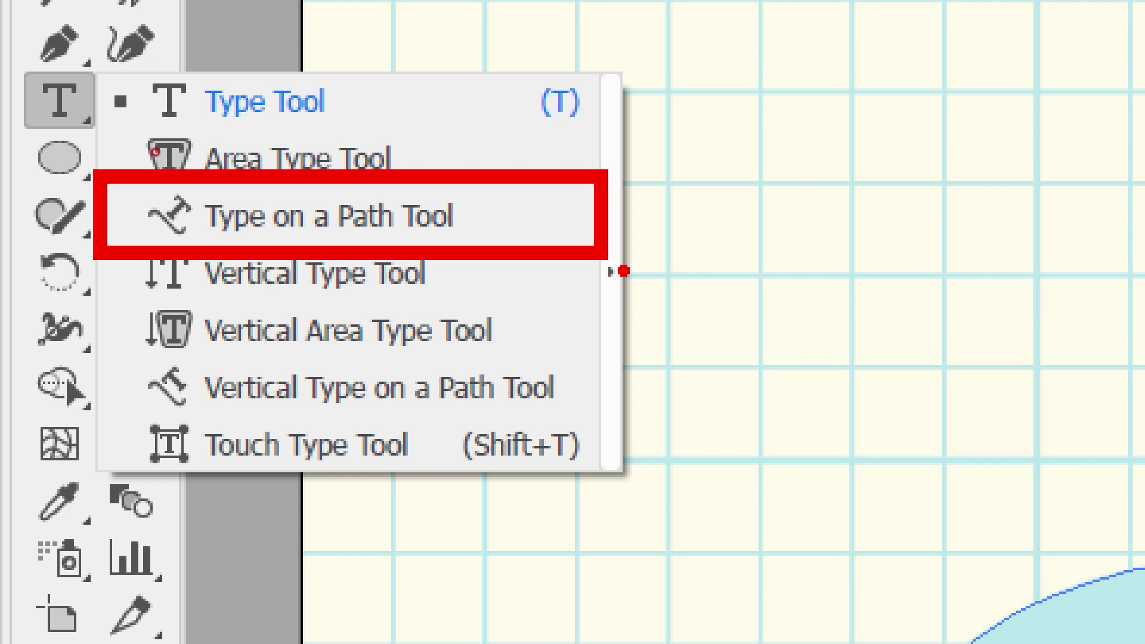
{"action": "key", "text": "Escape"}
{"action": "left_click_drag", "start_coordinate": [18, 111], "coordinate": [53, 142]}
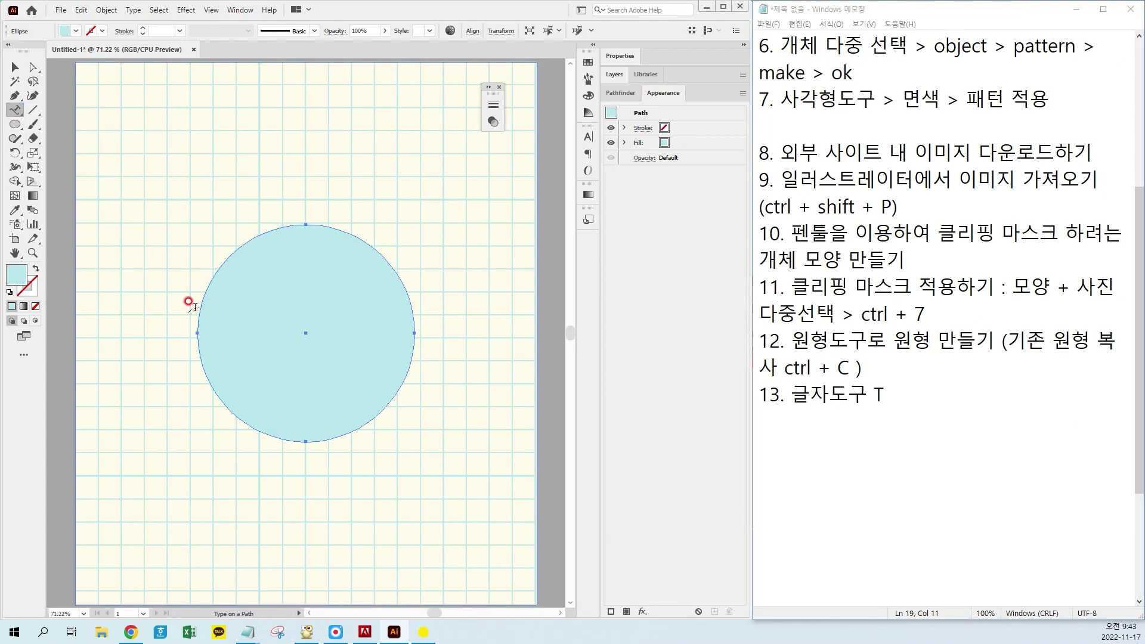
{"action": "left_click", "coordinate": [253, 236]}
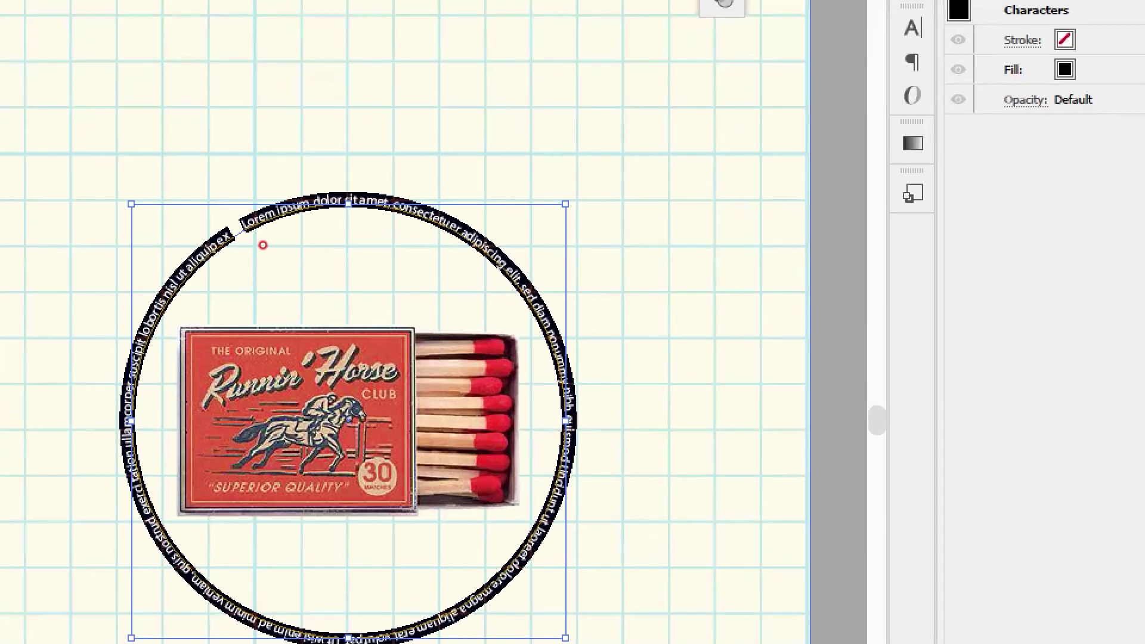
{"action": "left_click_drag", "start_coordinate": [225, 196], "coordinate": [261, 260]}
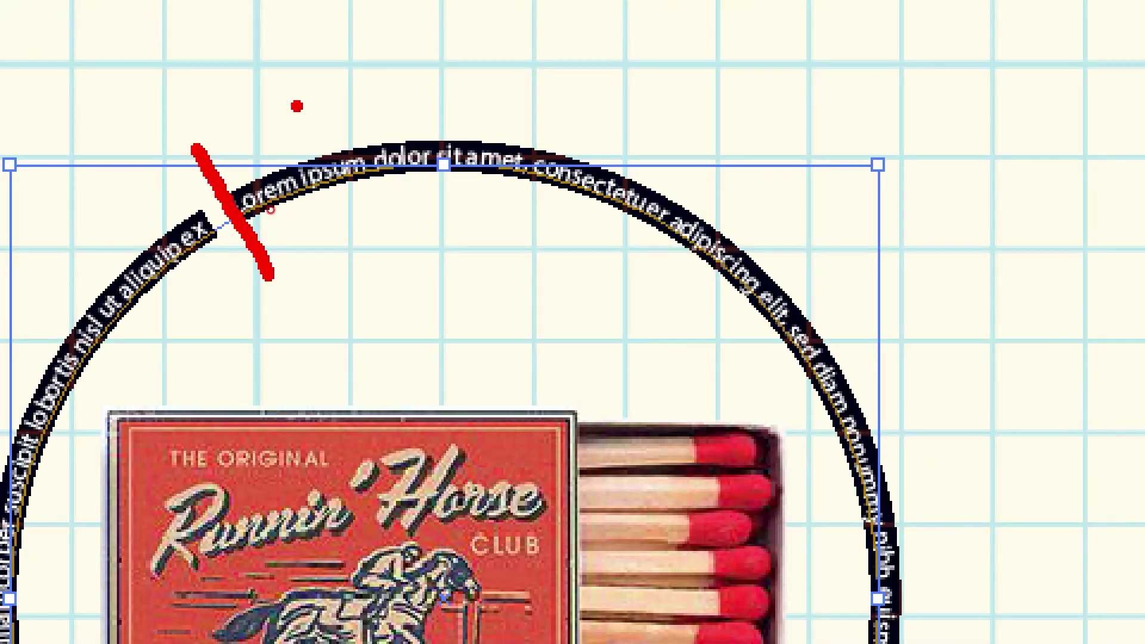
{"action": "mouse_move", "coordinate": [371, 92]}
{"action": "left_mouse_down"}
{"action": "mouse_move", "coordinate": [272, 124]}
{"action": "mouse_move", "coordinate": [222, 166]}
{"action": "mouse_move", "coordinate": [197, 159]}
{"action": "left_mouse_up"}
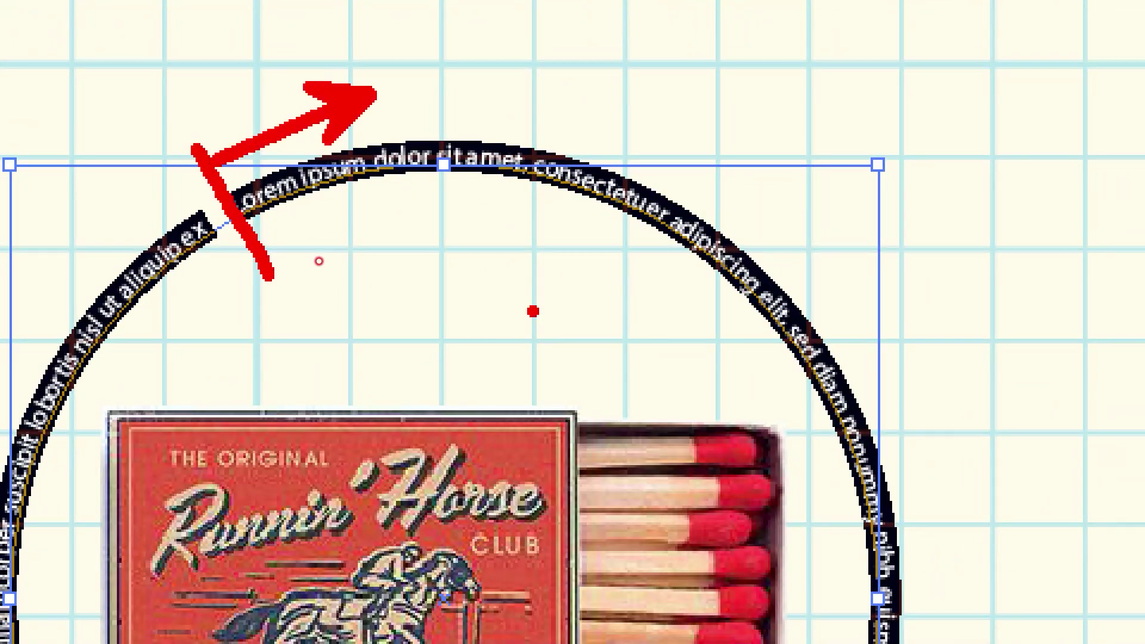
{"action": "mouse_move", "coordinate": [127, 108]}
{"action": "left_mouse_down"}
{"action": "mouse_move", "coordinate": [204, 158]}
{"action": "mouse_move", "coordinate": [194, 63]}
{"action": "left_mouse_up"}
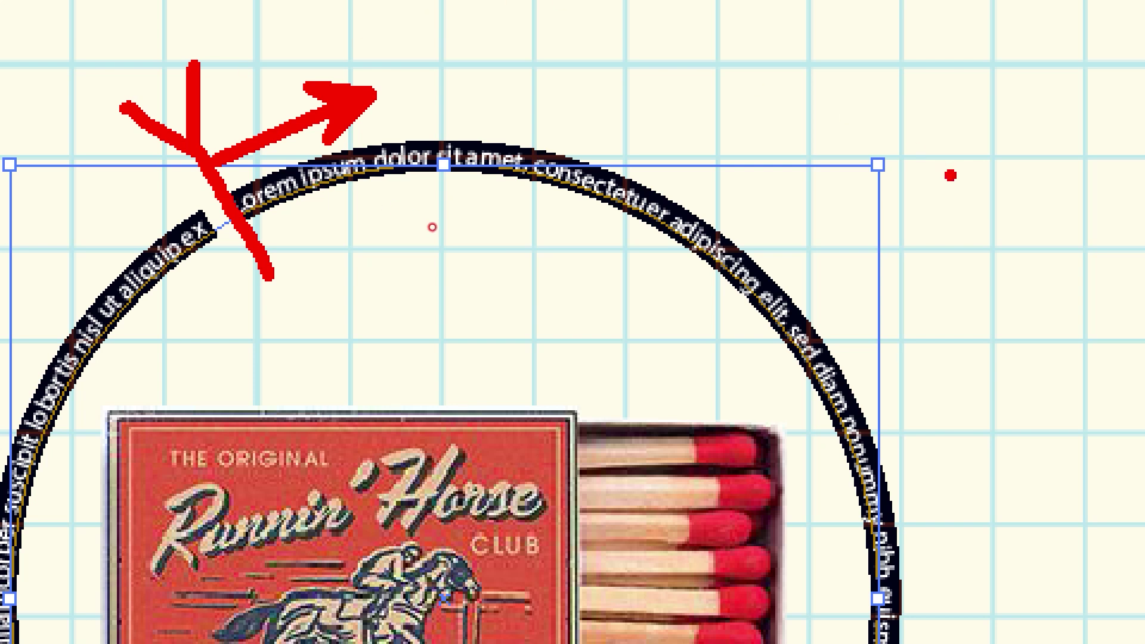
{"action": "key", "text": "Escape"}
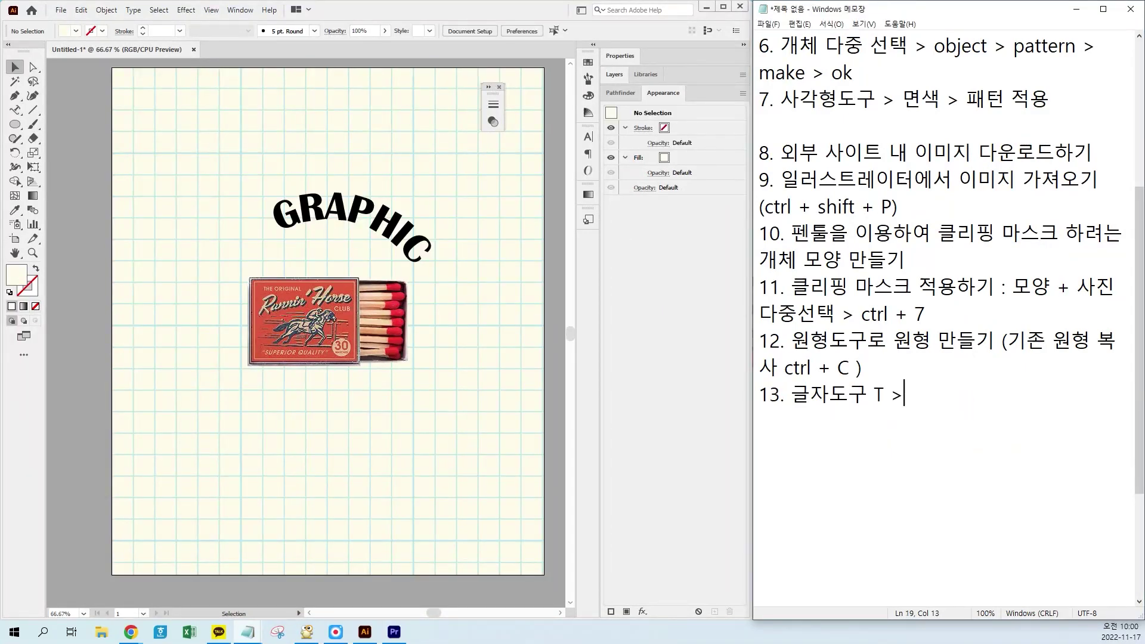
Extend note 13 in Notepad with "> 패스에 맞춰 글자 입력하기"
{"action": "type", "text": "> vot"}
{"action": "key", "text": "BackSpace"}
{"action": "key", "text": "BackSpace"}
{"action": "key", "text": "BackSpace"}
{"action": "key", "text": "Hangul"}
{"action": "type", "text": "패"}
{"action": "key", "text": "BackSpace"}
{"action": "type", "text": "패스에 맞"}
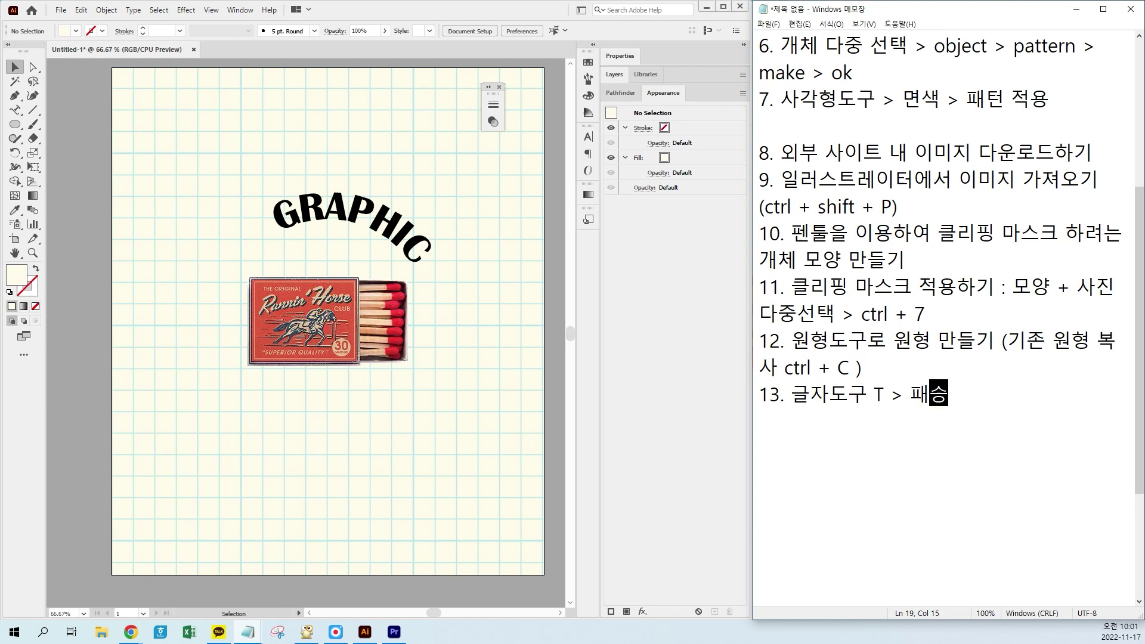
{"action": "type", "text": "춰 글자 입력하기"}
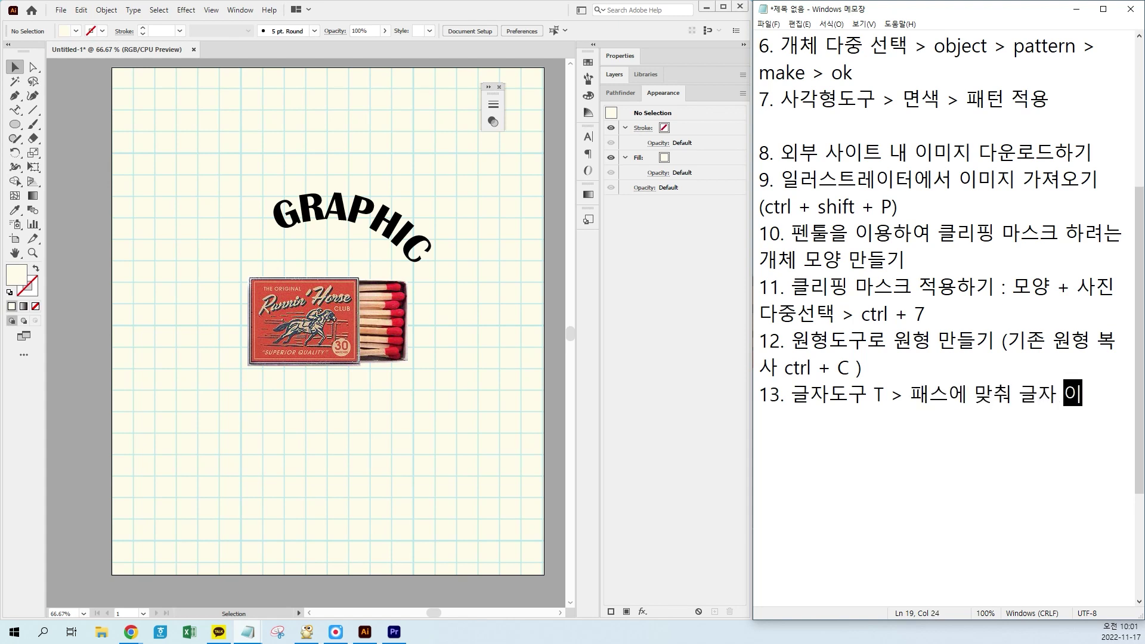
Start note 14 on a new line below note 13
{"action": "scroll", "coordinate": [931, 299], "scroll_direction": "down", "scroll_amount": 3}
{"action": "left_click", "coordinate": [914, 298]}
{"action": "key", "text": "Return"}
{"action": "type", "text": "14."}
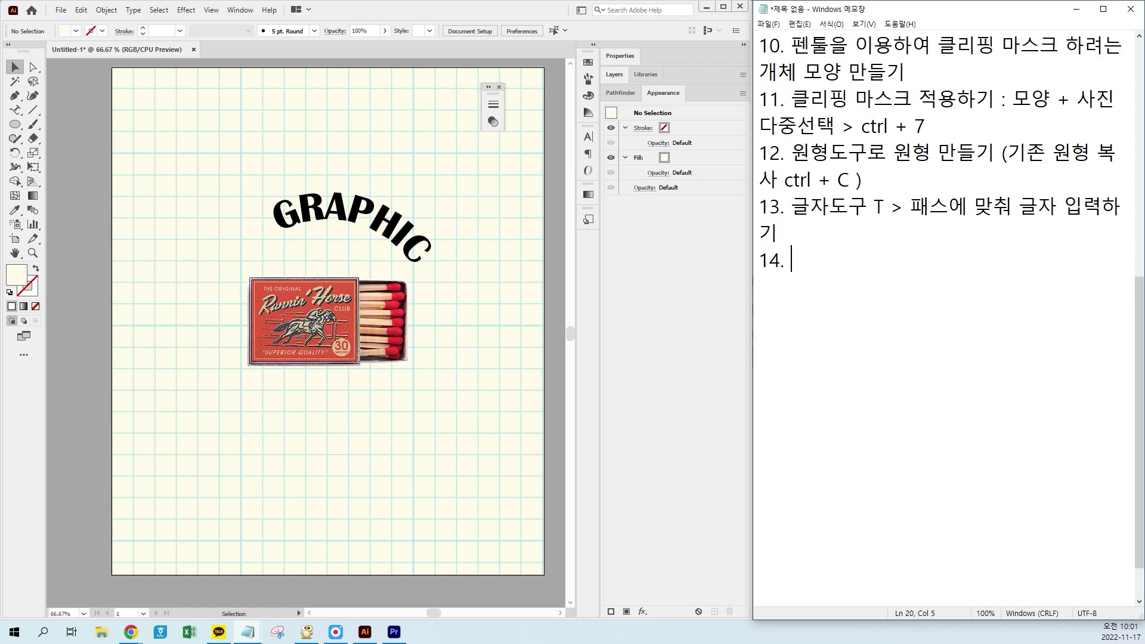
Try to paste the copied circle in front on the artboard, and remove the stray pasted text
{"action": "left_click", "coordinate": [495, 6]}
{"action": "left_click_drag", "start_coordinate": [1006, 152], "coordinate": [862, 179]}
{"action": "left_click", "coordinate": [826, 263]}
{"action": "left_click", "coordinate": [398, 55]}
{"action": "key", "text": "ctrl+f"}
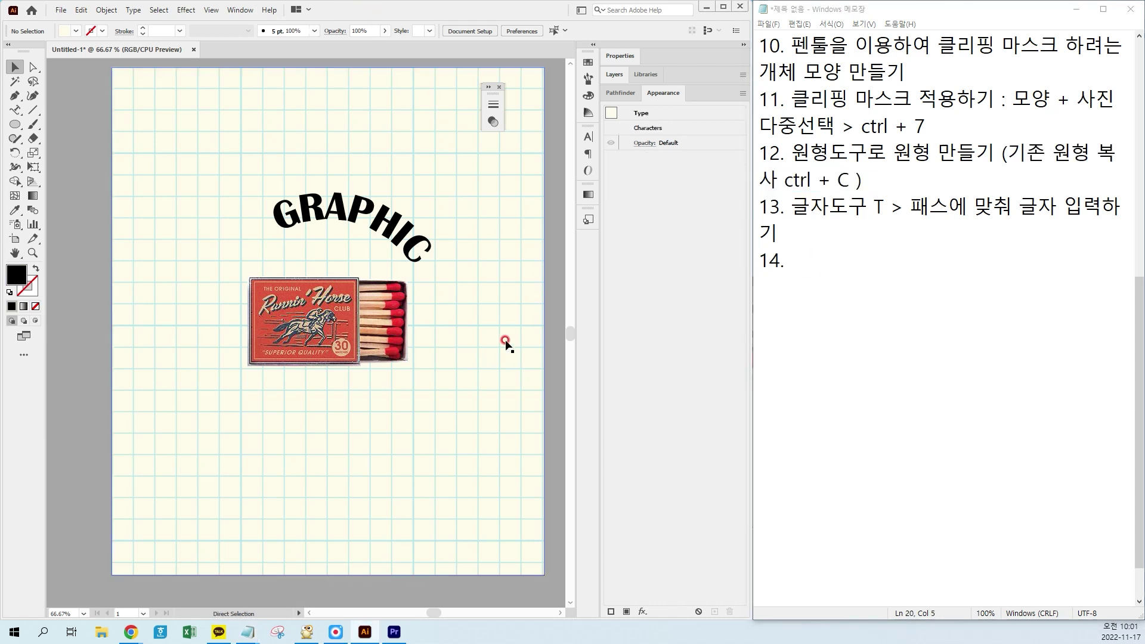
{"action": "left_click", "coordinate": [551, 317]}
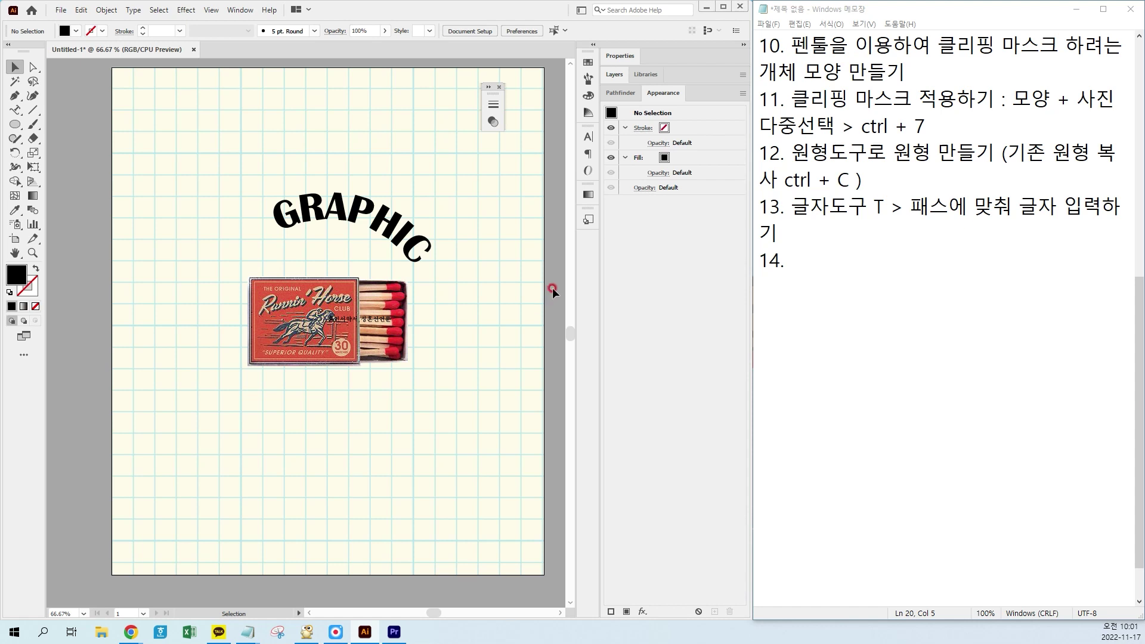
{"action": "left_click", "coordinate": [362, 319]}
{"action": "left_click", "coordinate": [562, 308]}
Try to reuse the circular path under GRAPHIC by deleting part of it with Direct Selection, and undo the deletion
{"action": "left_click", "coordinate": [382, 239]}
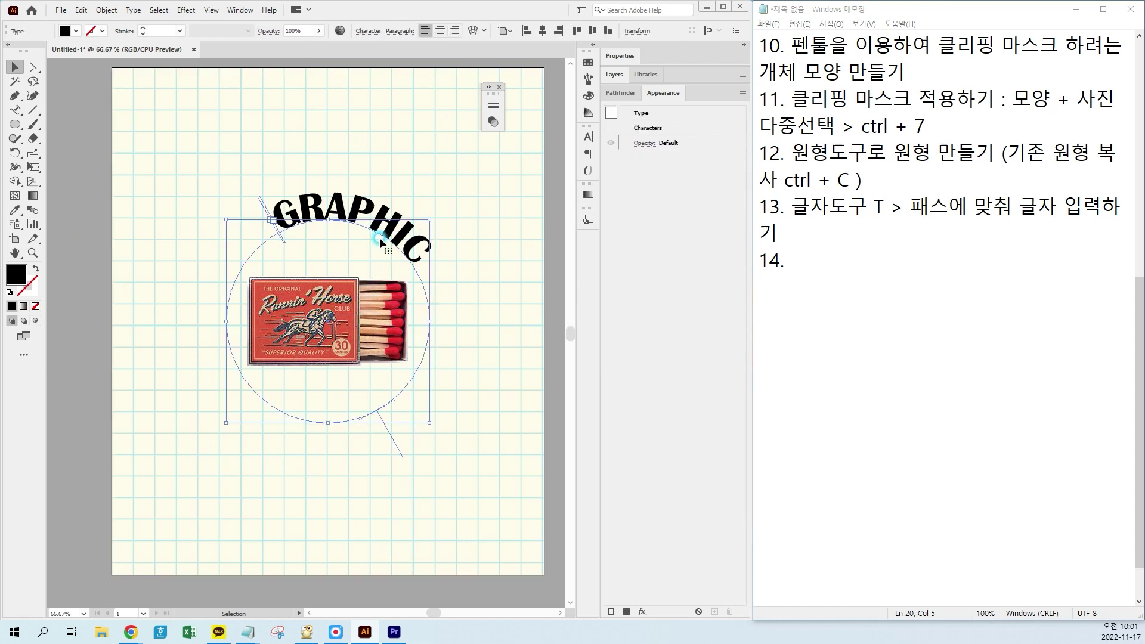
{"action": "key", "text": "a"}
{"action": "left_click", "coordinate": [409, 267]}
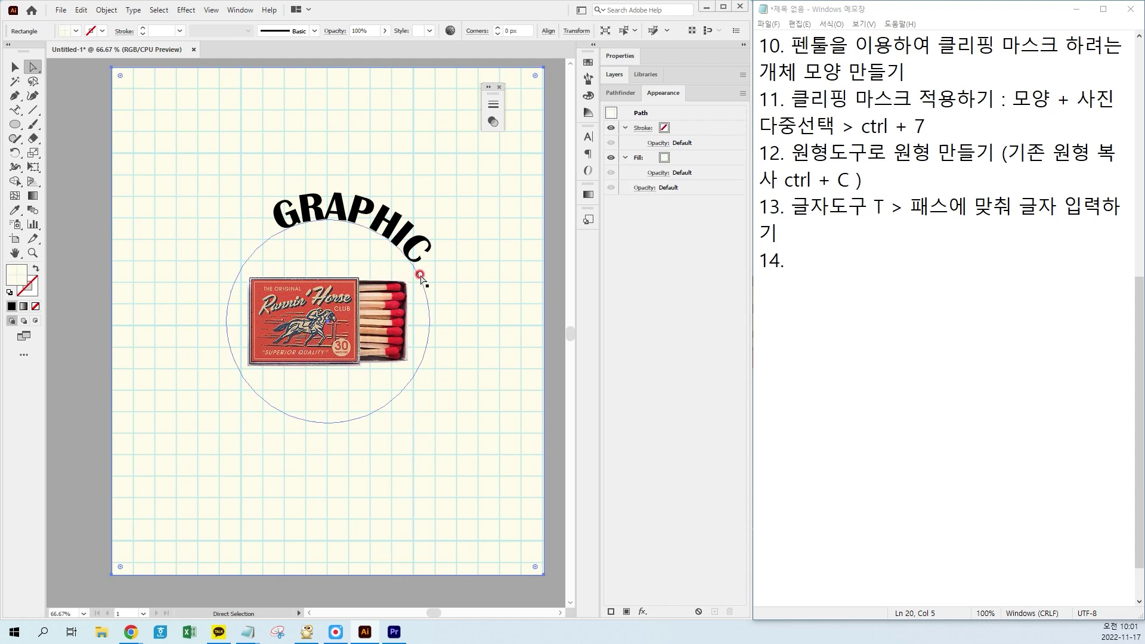
{"action": "left_click", "coordinate": [421, 280]}
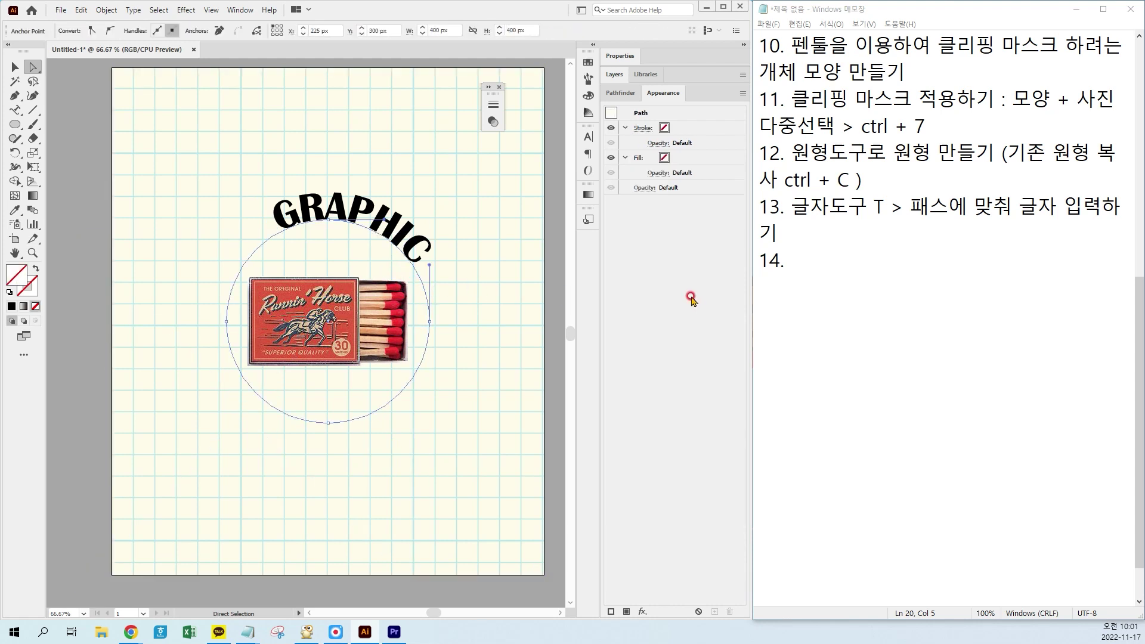
{"action": "key", "text": "Delete"}
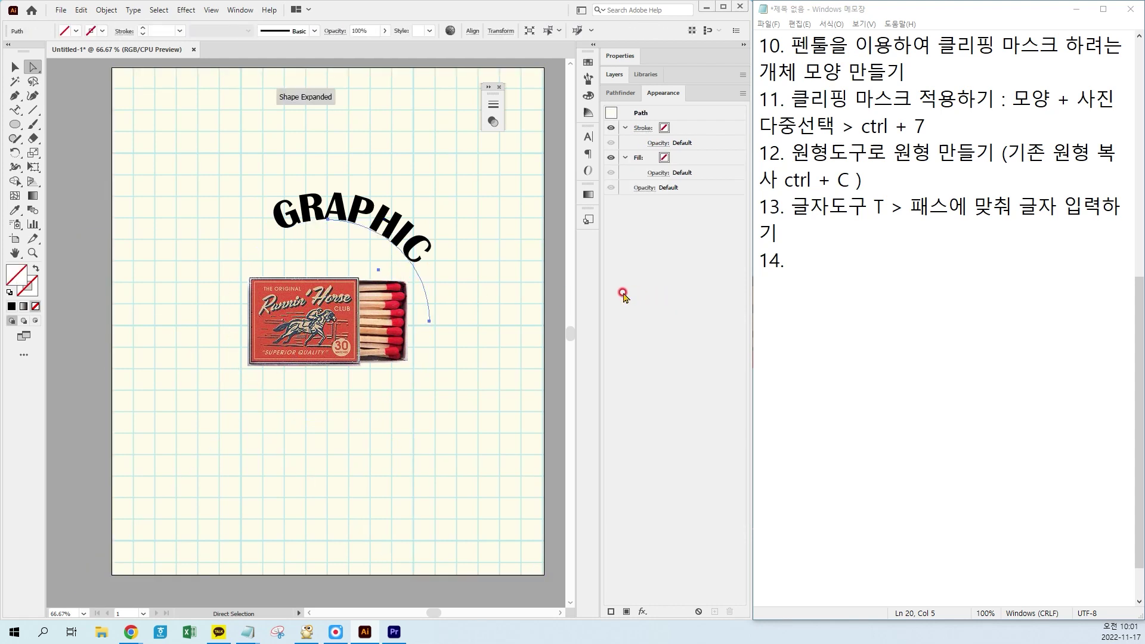
{"action": "key", "text": "ctrl+z"}
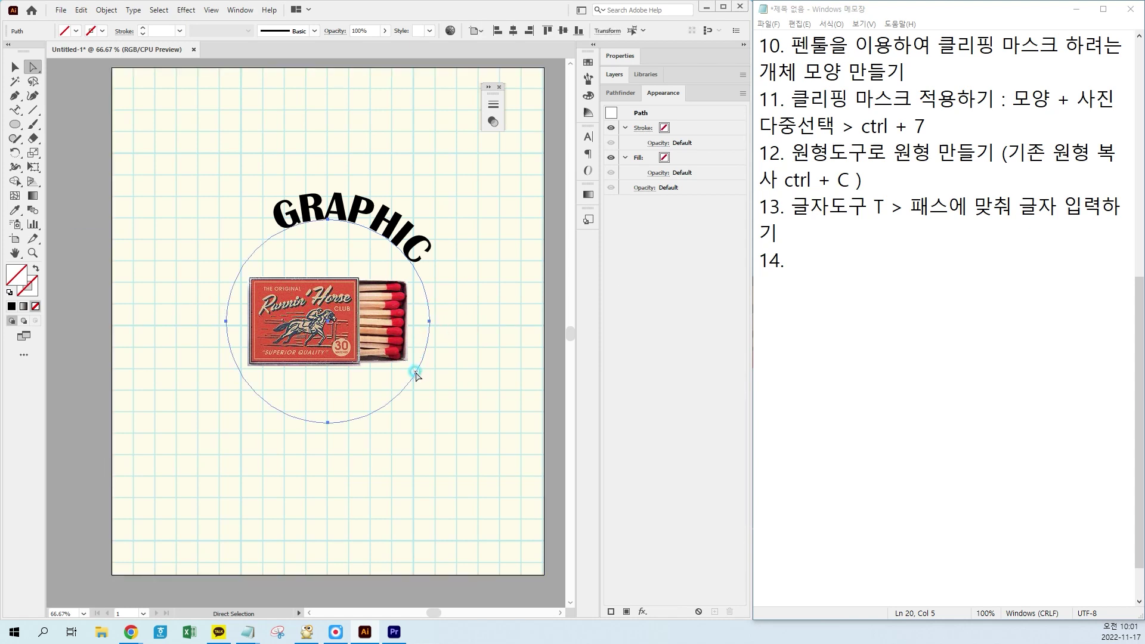
Draw a new circle around the matchbox from its centre, matching the GRAPHIC text path, and fill it with black
{"action": "left_click", "coordinate": [96, 98]}
{"action": "left_click", "coordinate": [15, 124]}
{"action": "left_click_drag", "start_coordinate": [328, 322], "coordinate": [428, 386]}
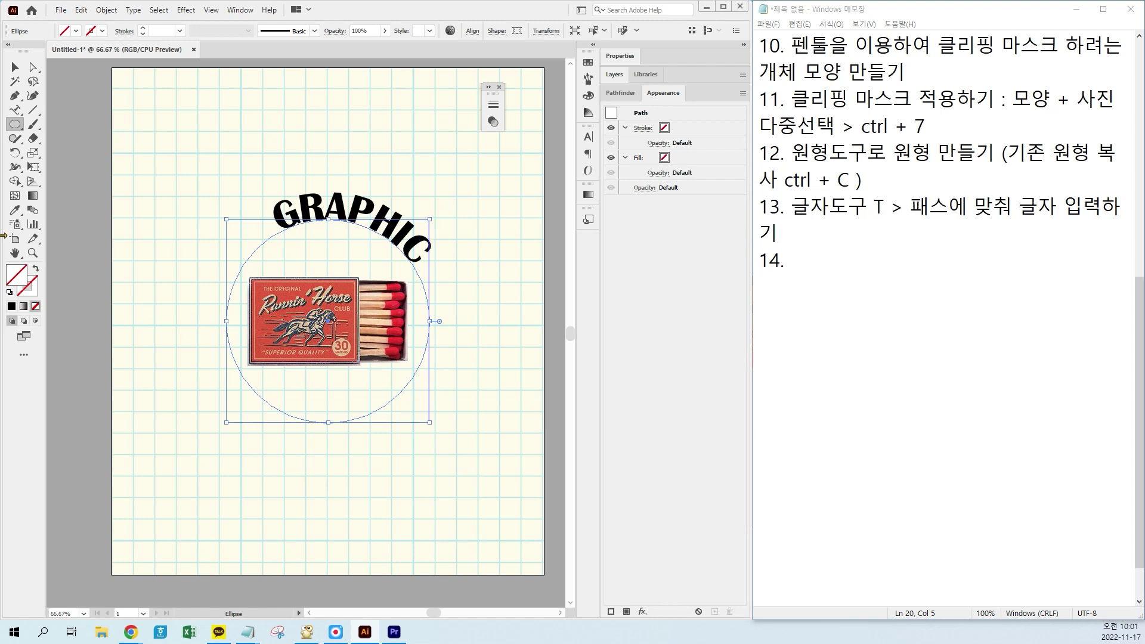
{"action": "left_click", "coordinate": [12, 307]}
{"action": "key", "text": "v"}
{"action": "key", "text": "a"}
{"action": "key", "text": "v"}
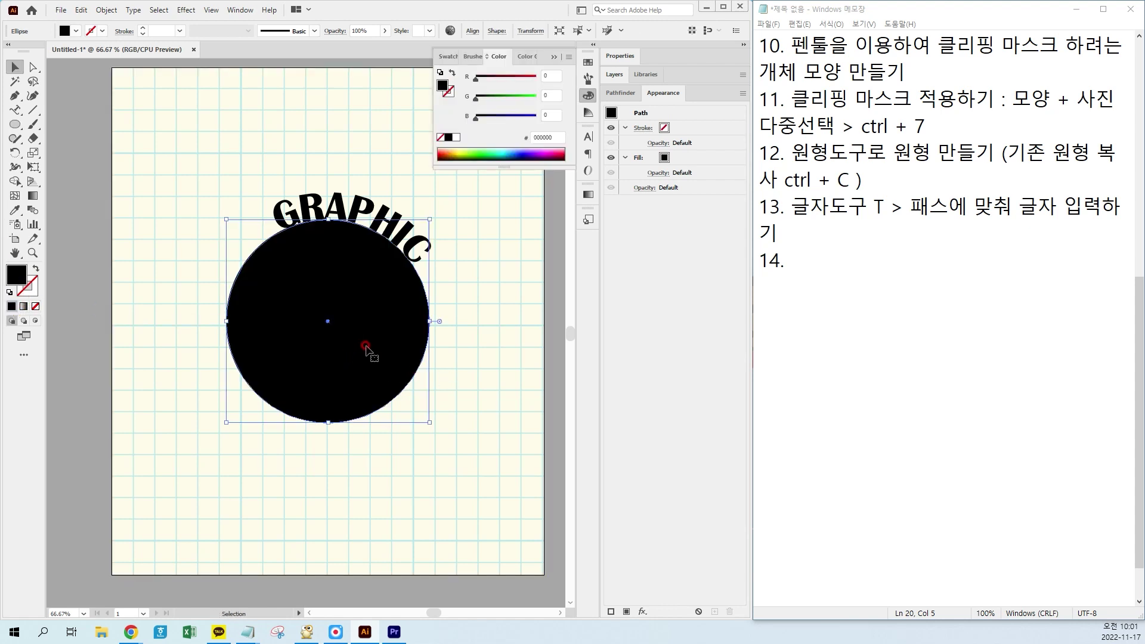
Add the text PROPS FOR along the lower-left edge of the black circle using Type on a Path
{"action": "left_click", "coordinate": [15, 109]}
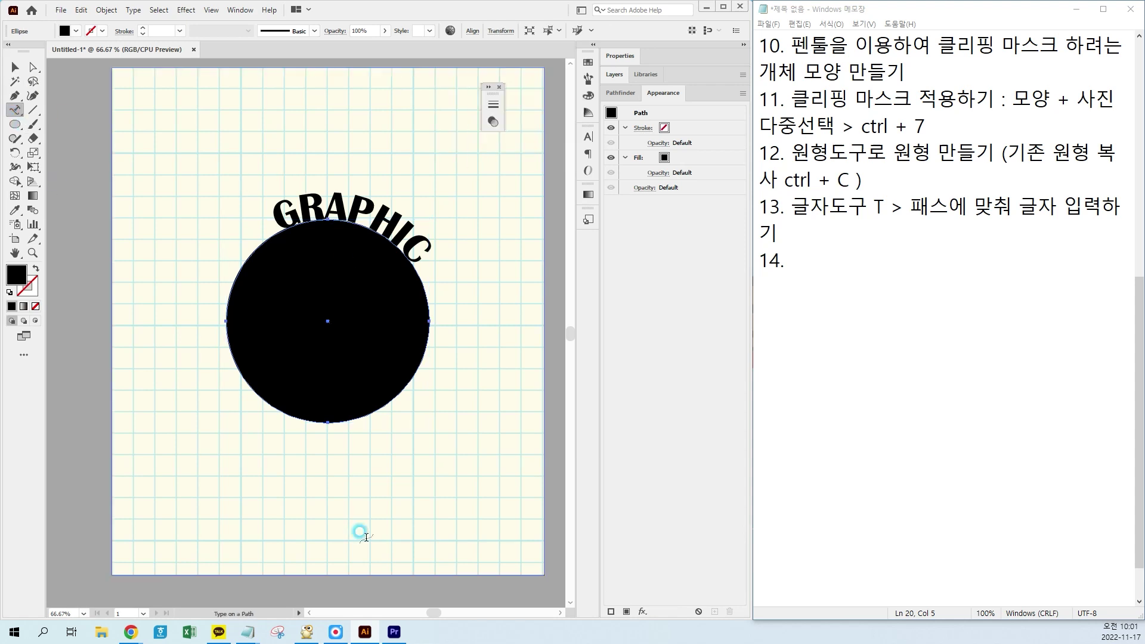
{"action": "left_click", "coordinate": [320, 422]}
{"action": "left_click", "coordinate": [498, 328]}
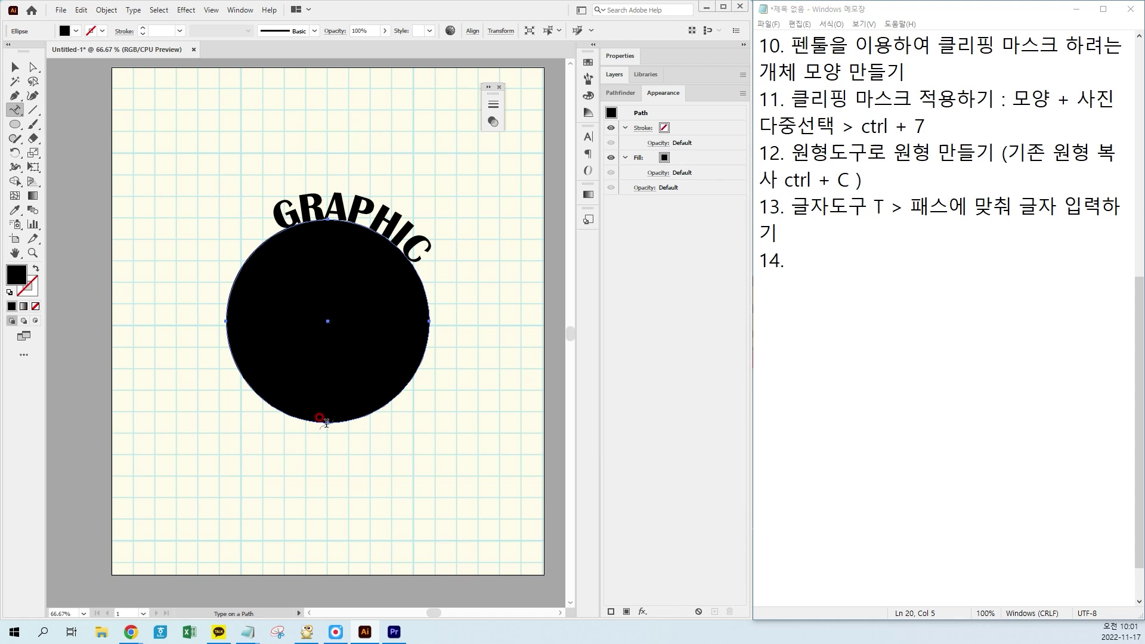
{"action": "left_click", "coordinate": [15, 67]}
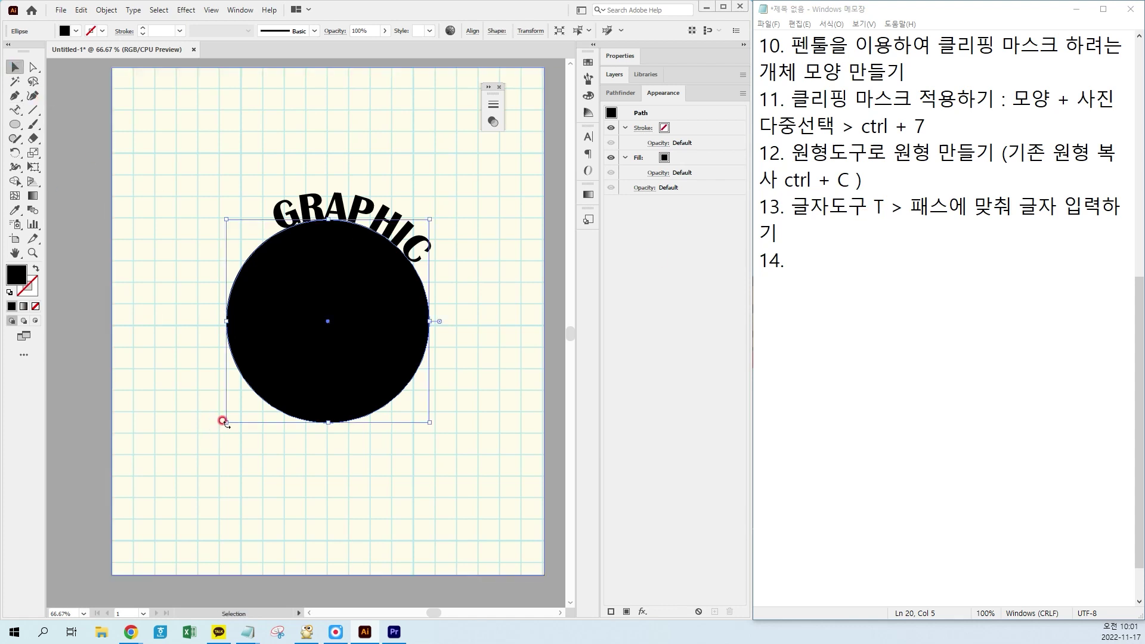
{"action": "left_click", "coordinate": [419, 362]}
{"action": "left_click", "coordinate": [354, 360]}
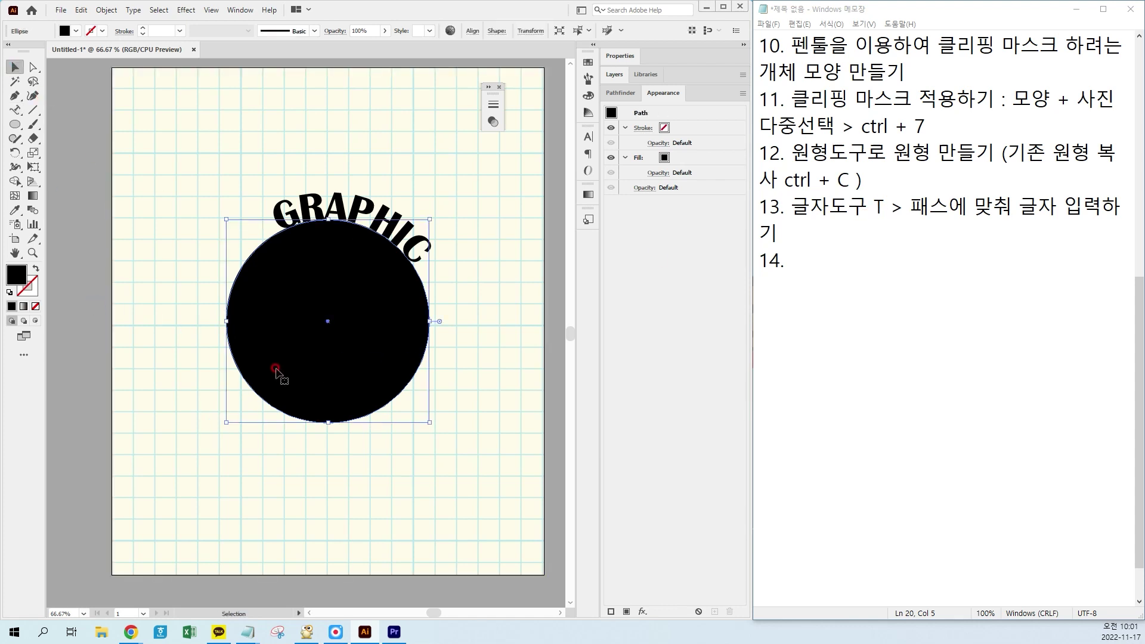
{"action": "left_click", "coordinate": [15, 109]}
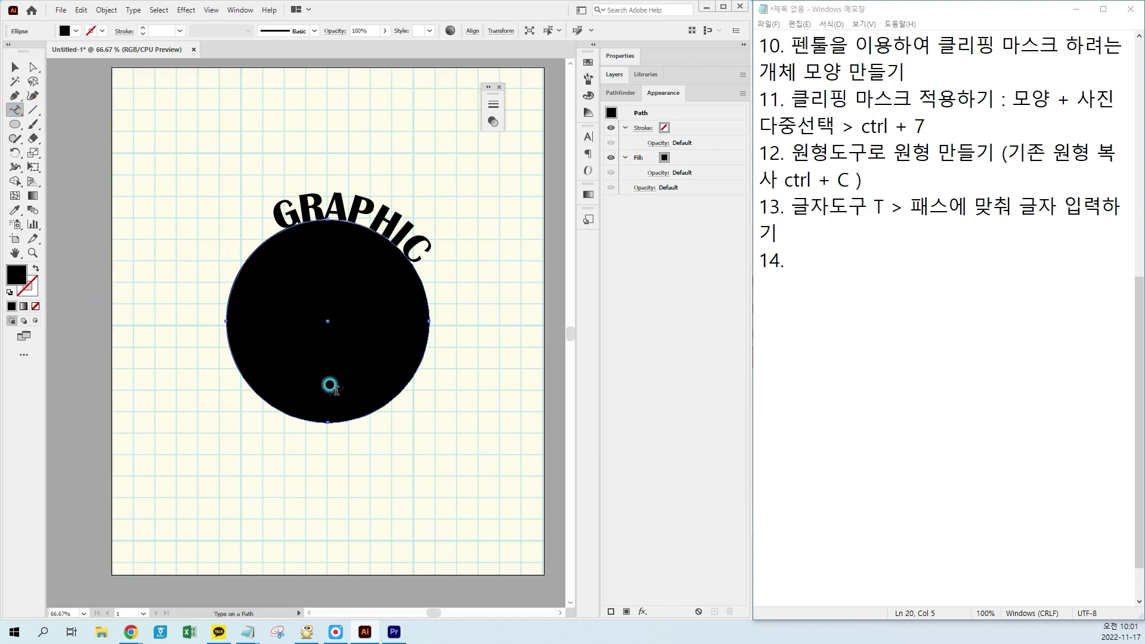
{"action": "left_click", "coordinate": [311, 432]}
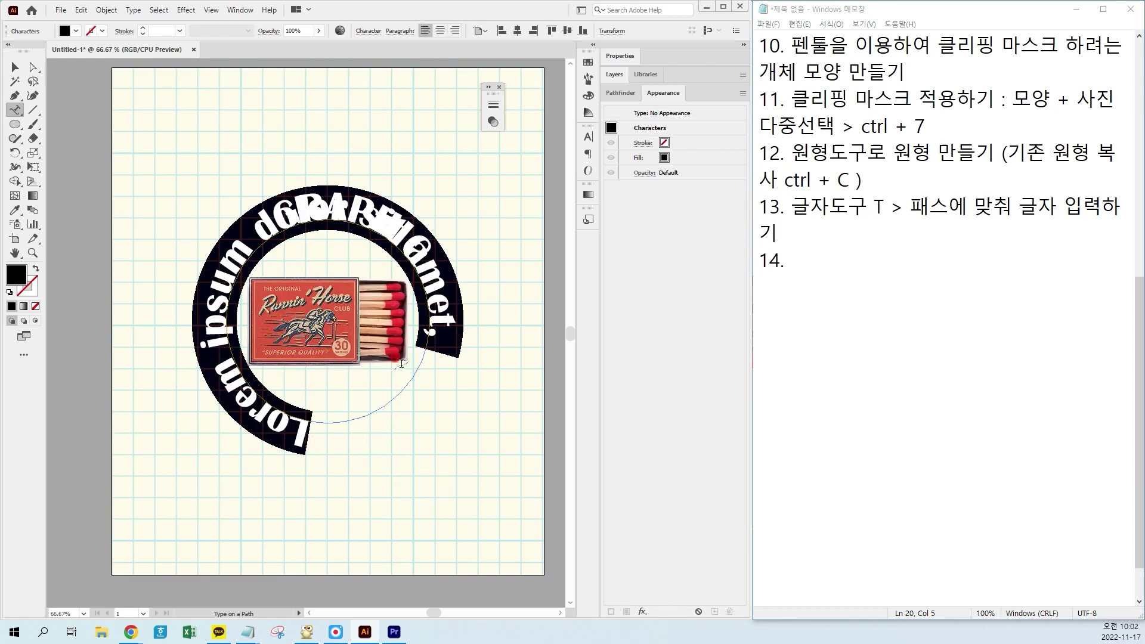
{"action": "type", "text": "PROPS"}
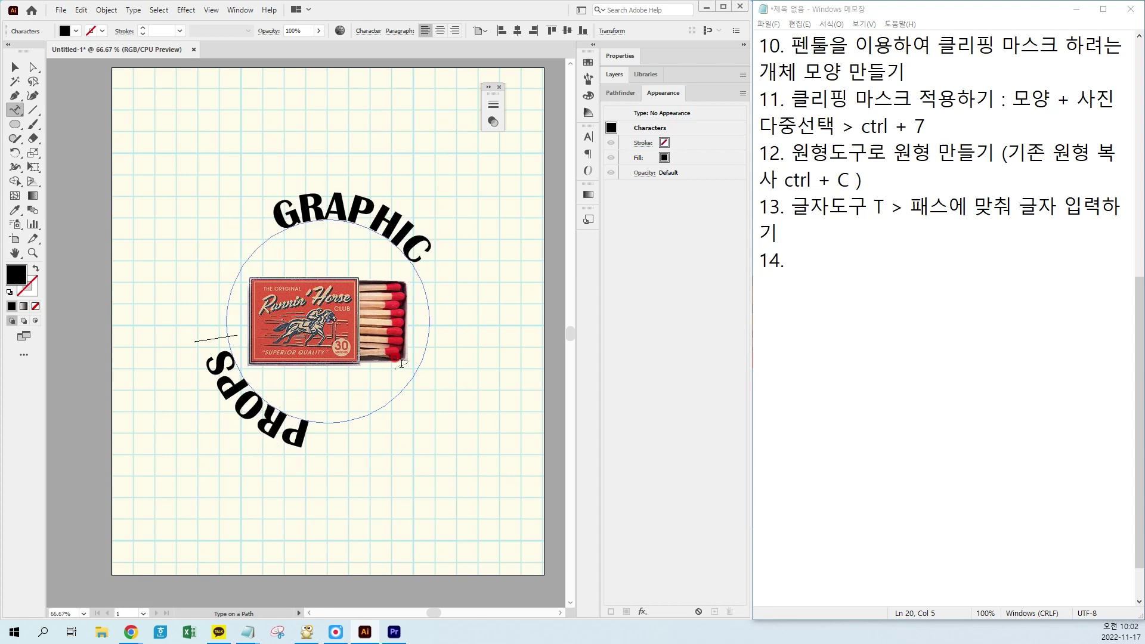
{"action": "type", "text": " FOR"}
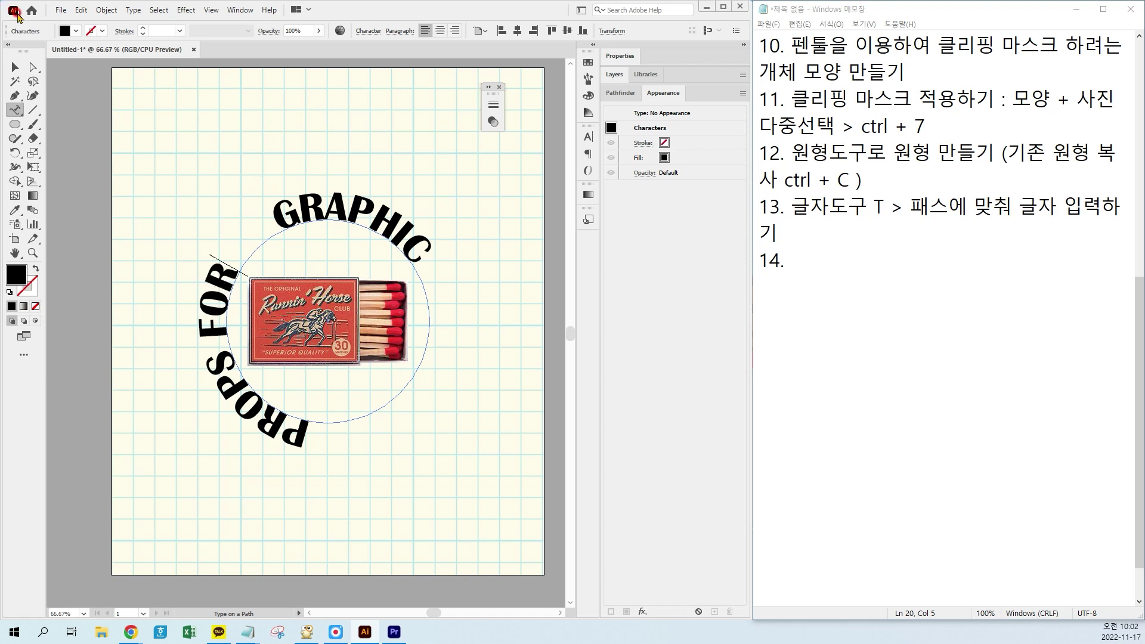
Slide the PROPS FOR text along its circular path so it starts just past the circle's bottom centre
{"action": "left_click", "coordinate": [15, 67]}
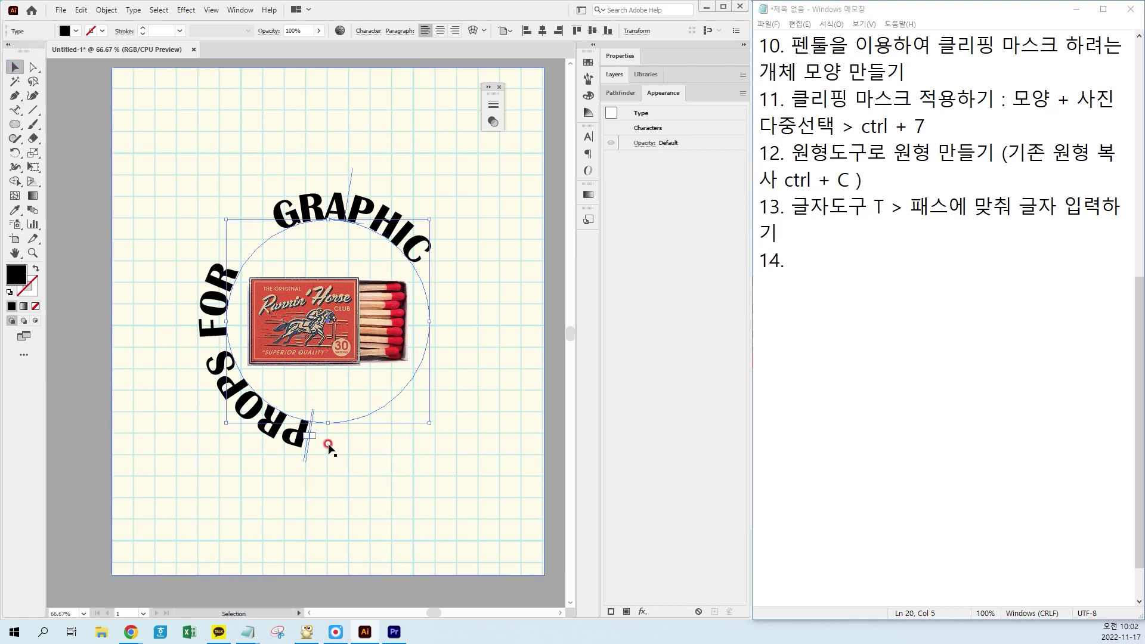
{"action": "left_click_drag", "start_coordinate": [310, 458], "coordinate": [358, 460]}
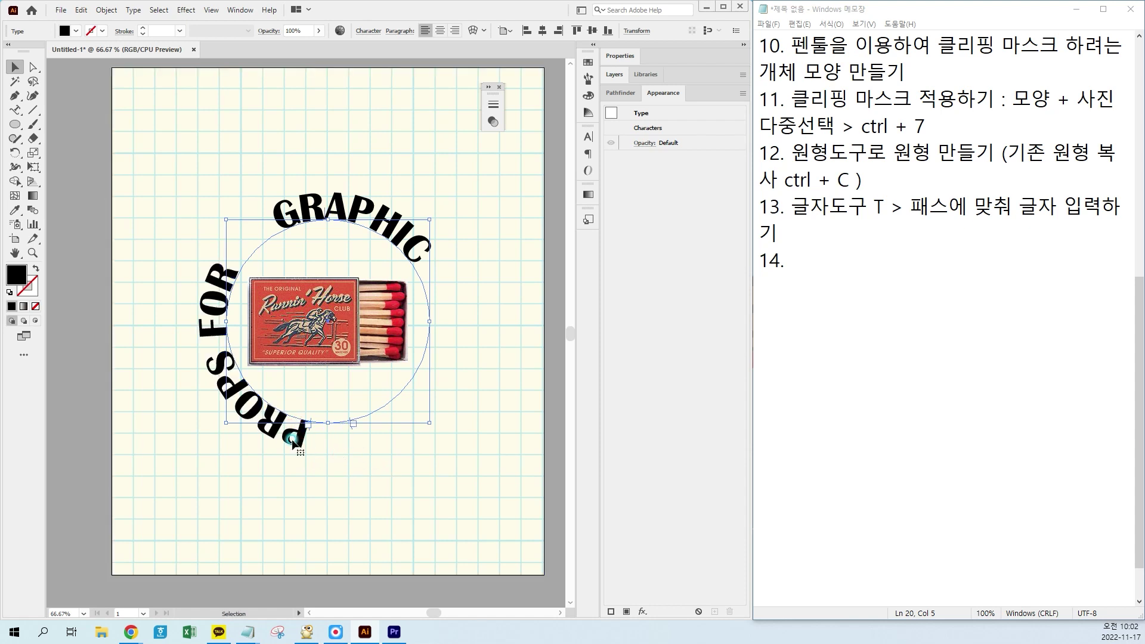
{"action": "left_click_drag", "start_coordinate": [310, 423], "coordinate": [234, 289]}
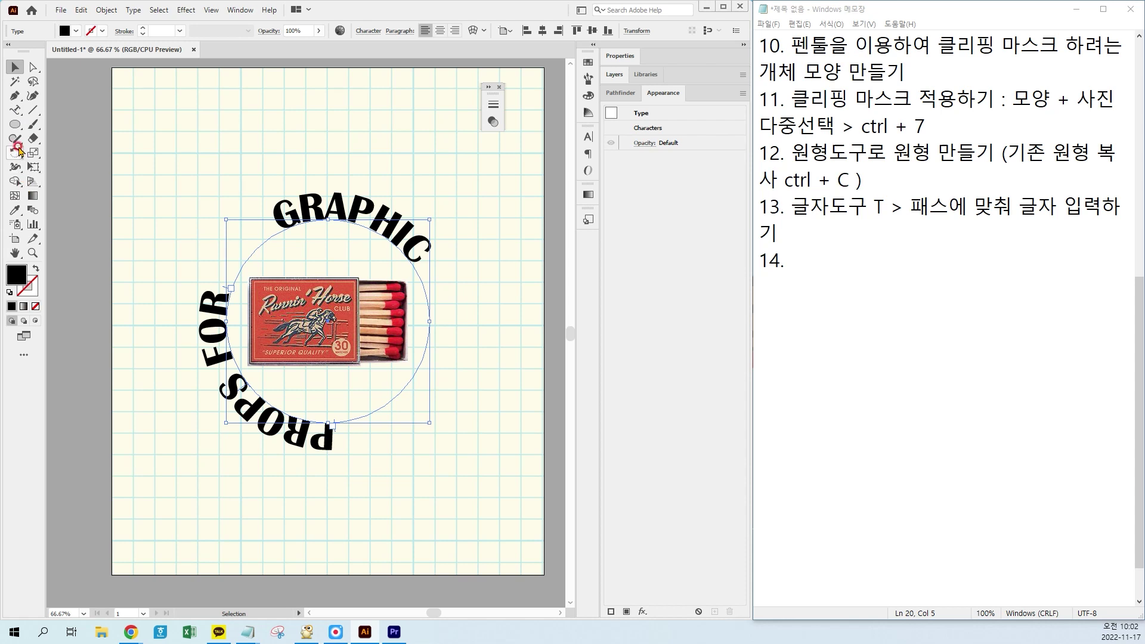
Set the font size of the word FOR to 60 pt and deselect the path text
{"action": "left_click", "coordinate": [19, 119]}
{"action": "left_click", "coordinate": [53, 110]}
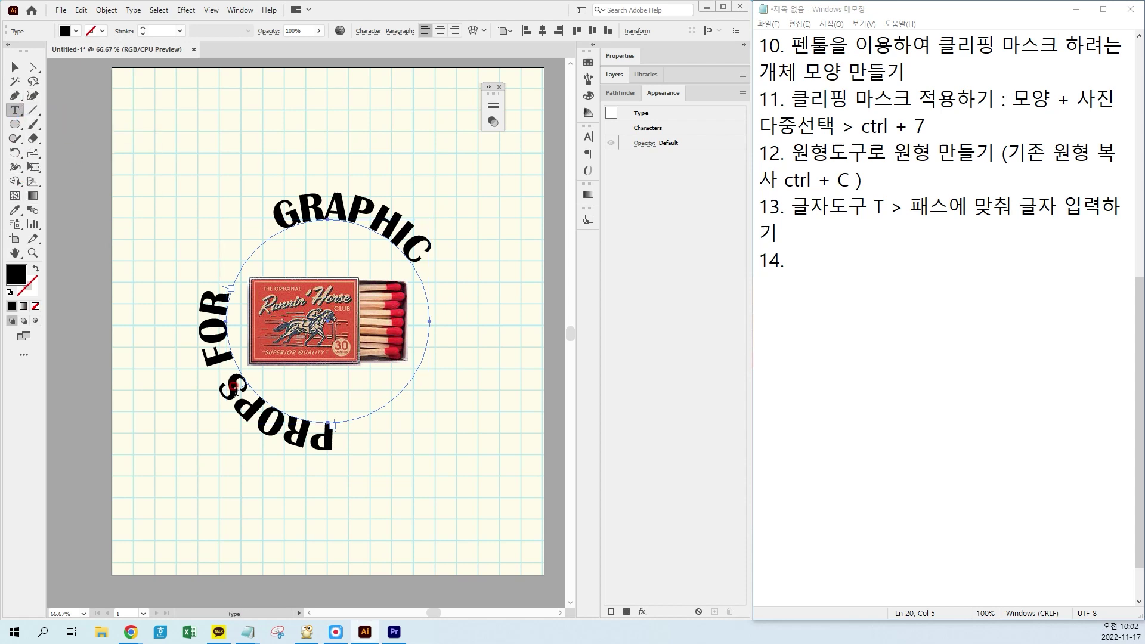
{"action": "left_click_drag", "start_coordinate": [209, 290], "coordinate": [215, 367]}
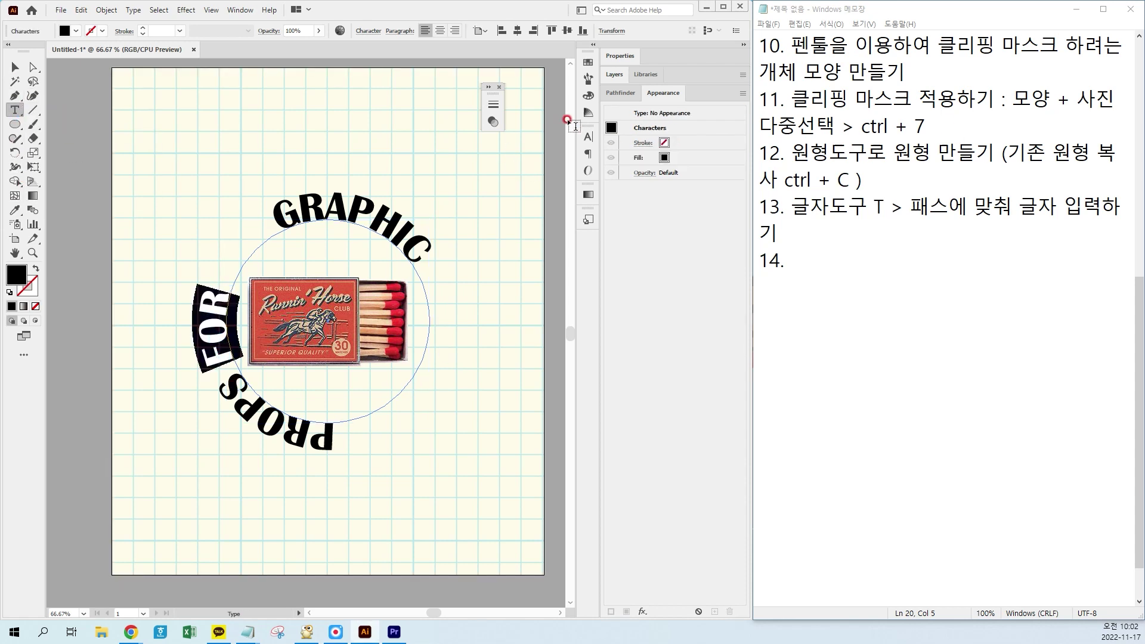
{"action": "left_click", "coordinate": [588, 137]}
{"action": "left_click", "coordinate": [496, 185]}
{"action": "left_click", "coordinate": [445, 189]}
{"action": "left_click_drag", "start_coordinate": [487, 185], "coordinate": [436, 184]}
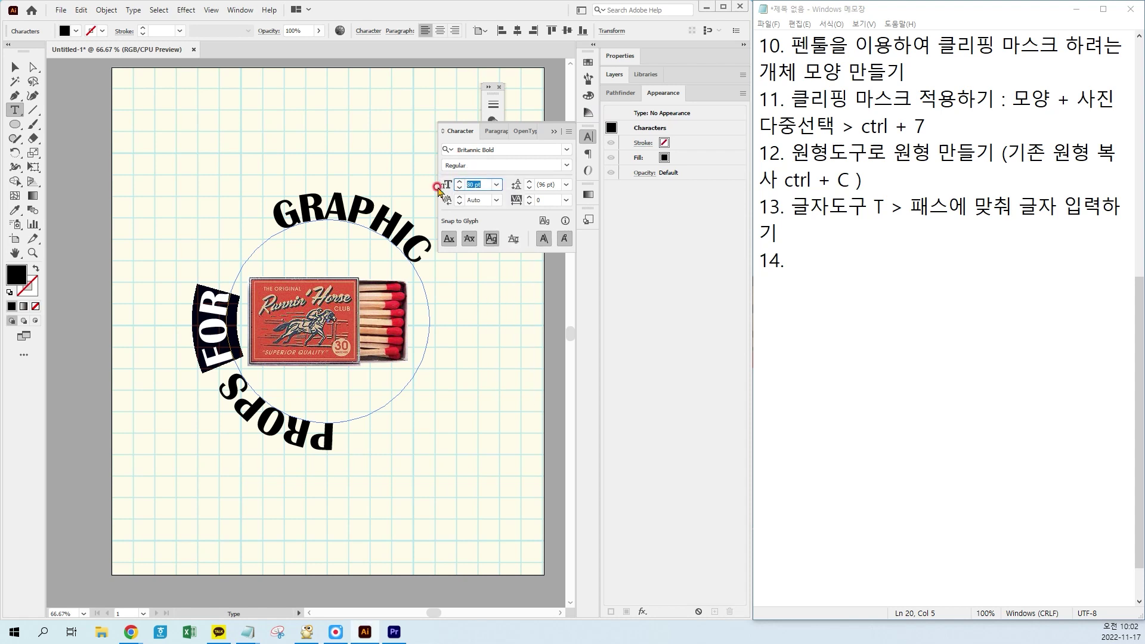
{"action": "type", "text": "60"}
{"action": "key", "text": "Return"}
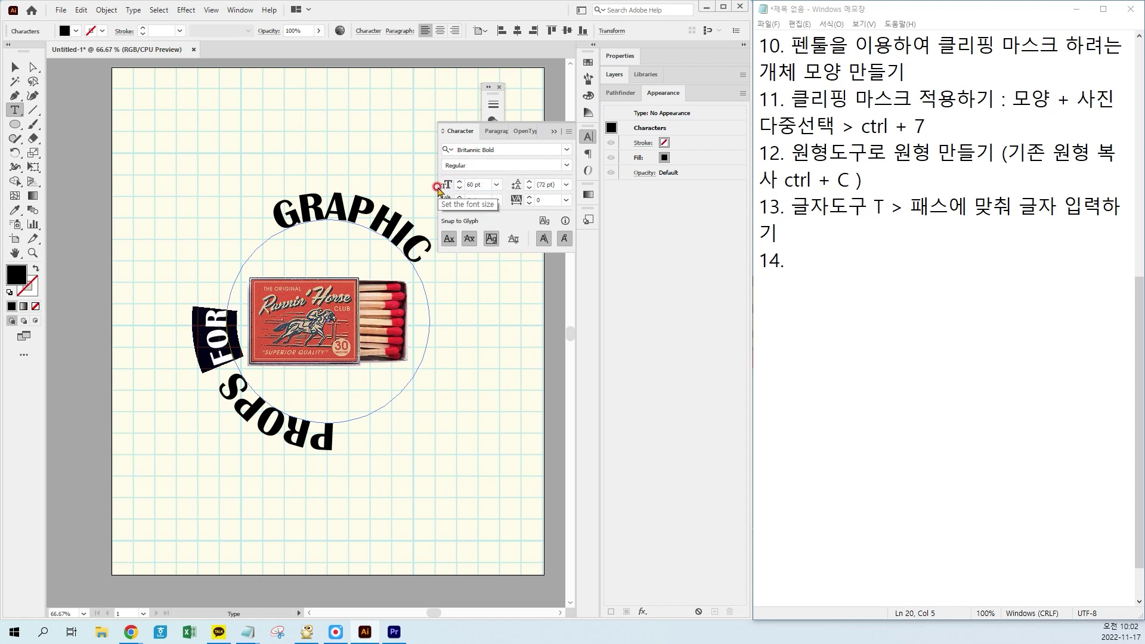
{"action": "left_click", "coordinate": [15, 67]}
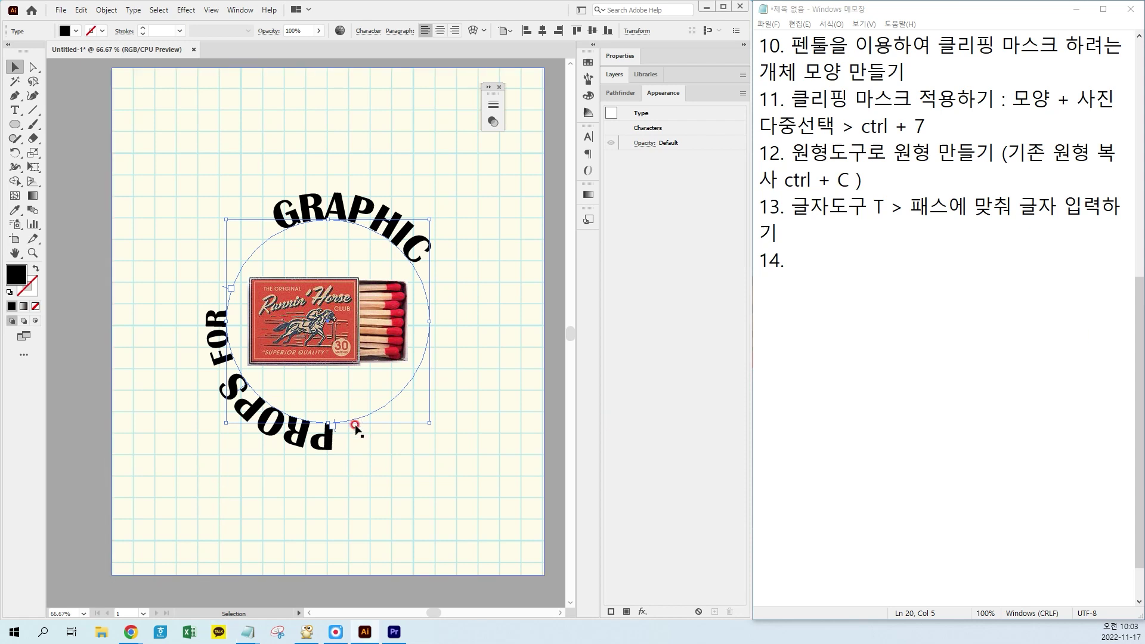
{"action": "left_click", "coordinate": [564, 374]}
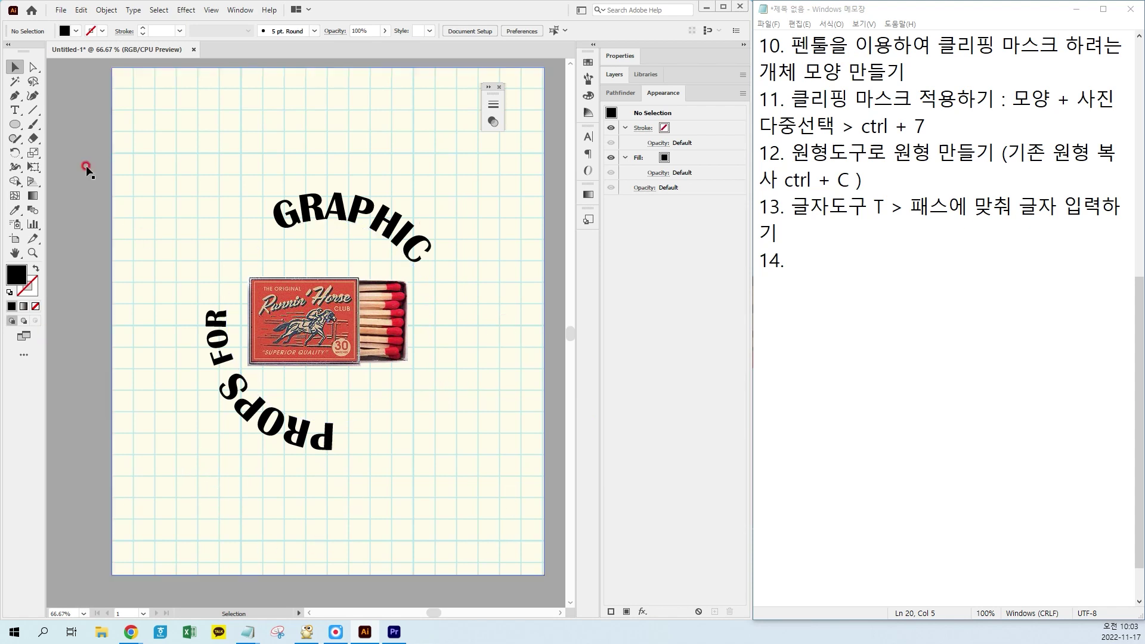
Draw a larger circle from the matchbox's centre, outside the existing lettering, and add the text DESIGNING along its upper-left arc
{"action": "left_click", "coordinate": [15, 124]}
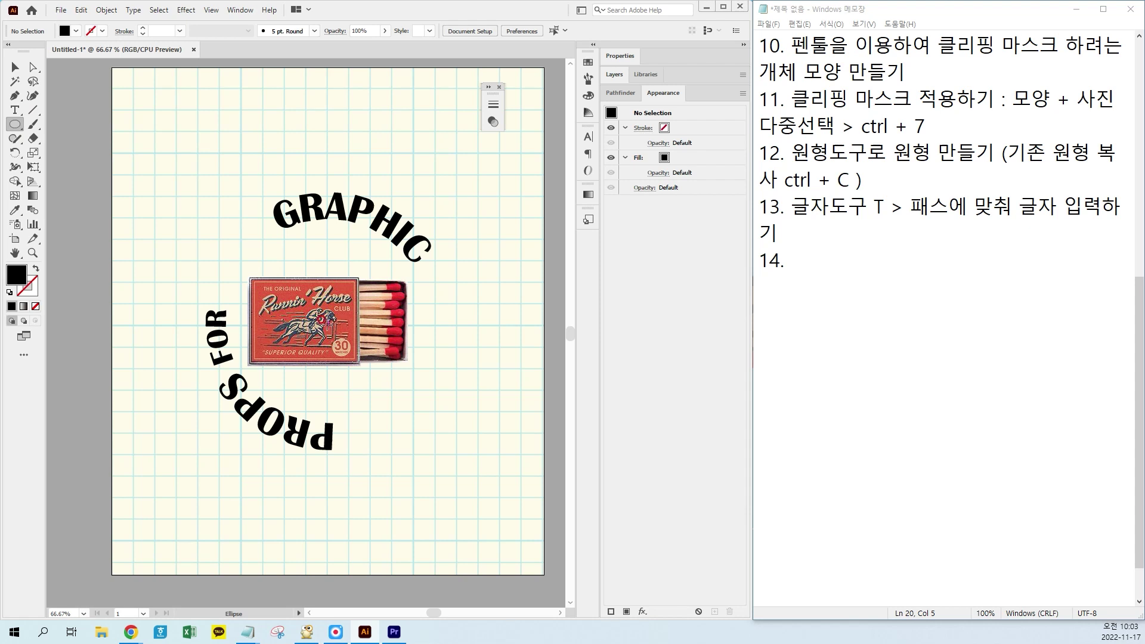
{"action": "left_click_drag", "start_coordinate": [328, 321], "coordinate": [456, 455]}
{"action": "left_click", "coordinate": [15, 110]}
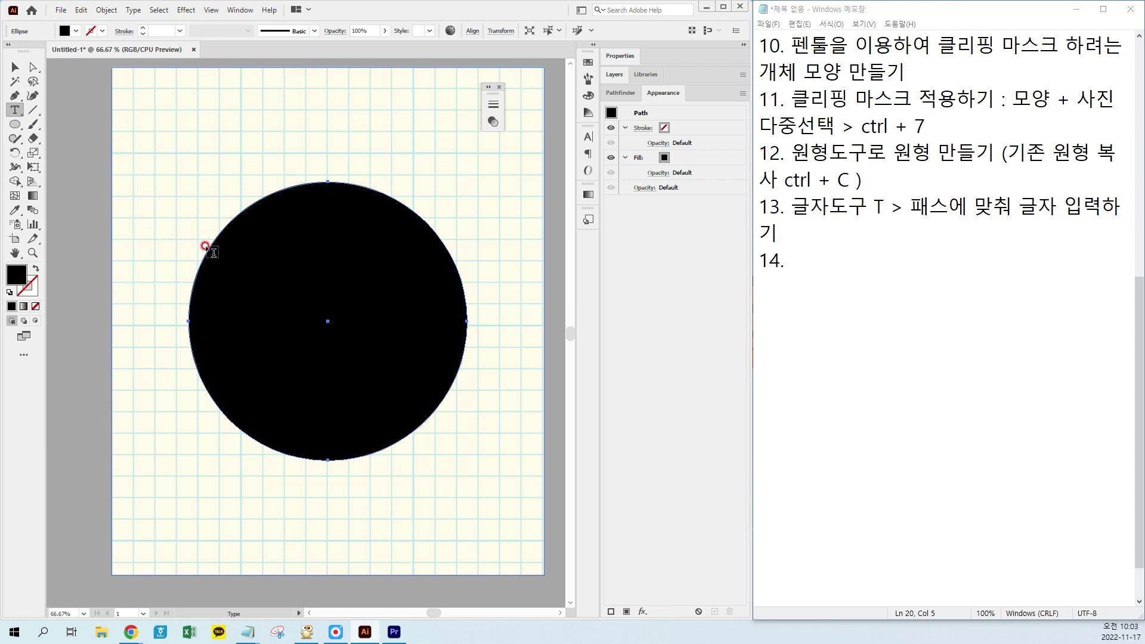
{"action": "left_click_drag", "start_coordinate": [13, 109], "coordinate": [42, 138]}
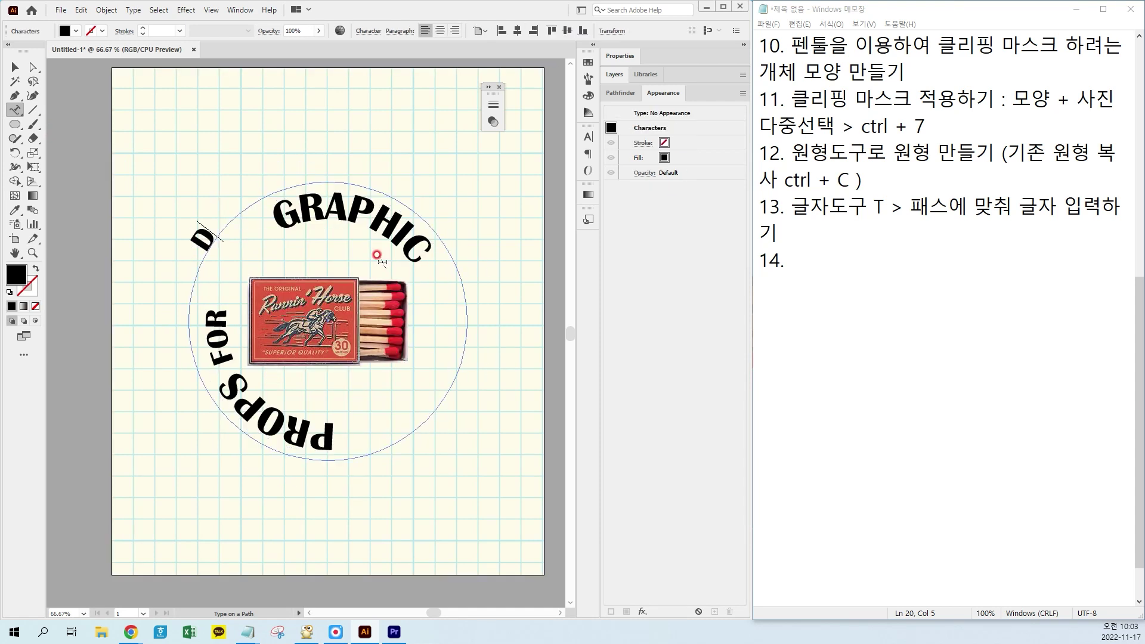
{"action": "type", "text": "ESIGNING"}
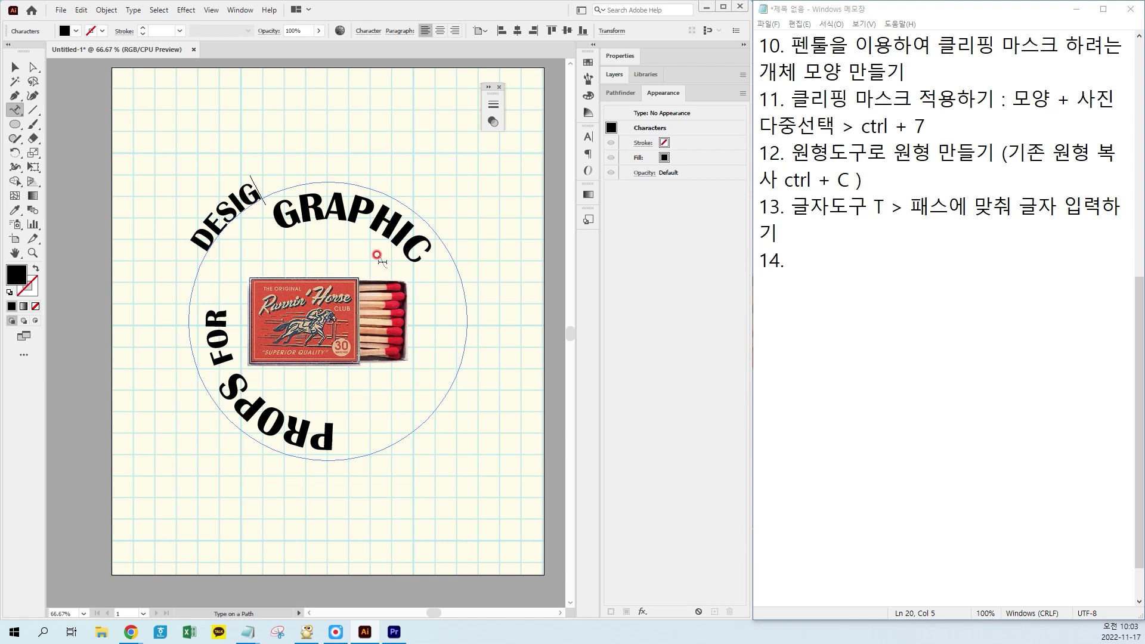
{"action": "left_click", "coordinate": [15, 67]}
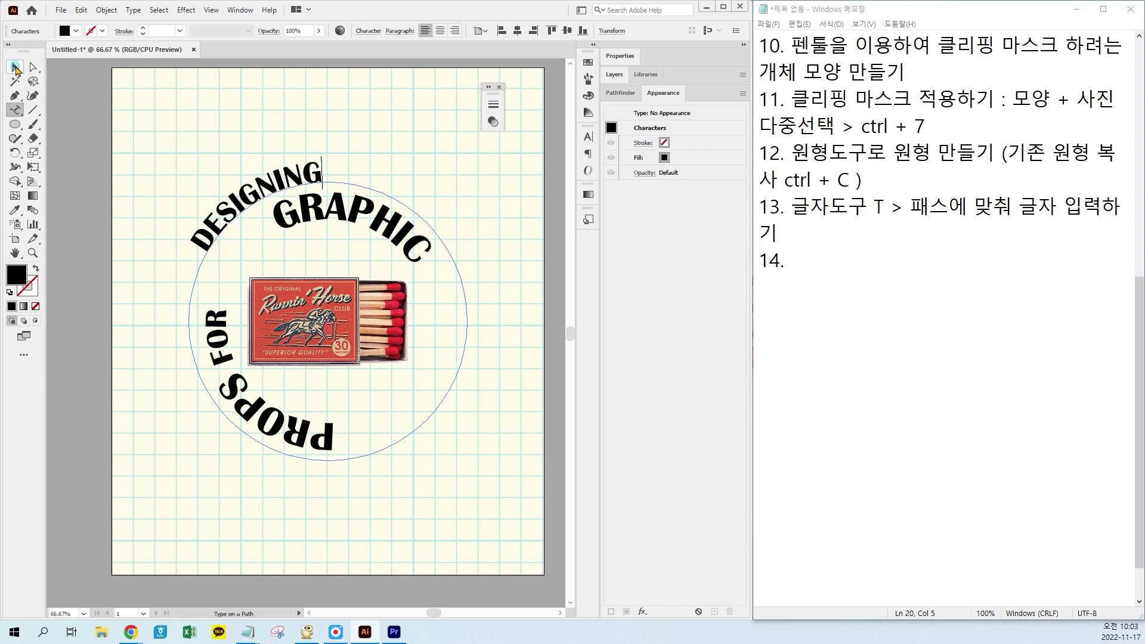
{"action": "left_click", "coordinate": [93, 273]}
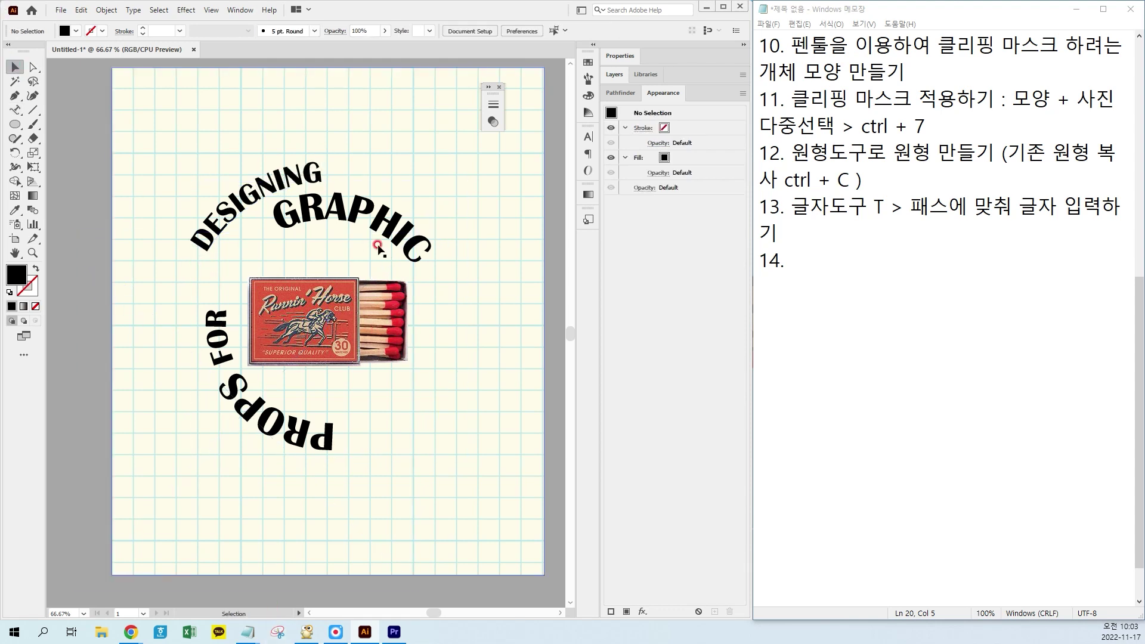
Draw another circle matching the DESIGNING text path and add the text FILMMAKING along its lower-right arc
{"action": "left_click", "coordinate": [15, 124]}
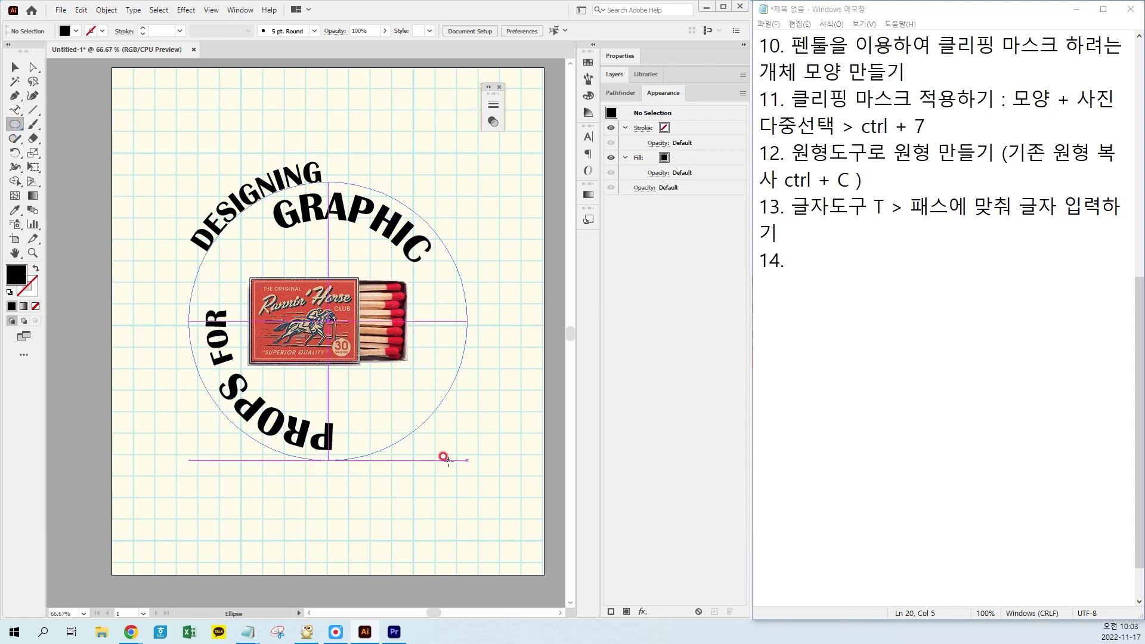
{"action": "key", "text": "ctrl+f"}
{"action": "left_click", "coordinate": [15, 110]}
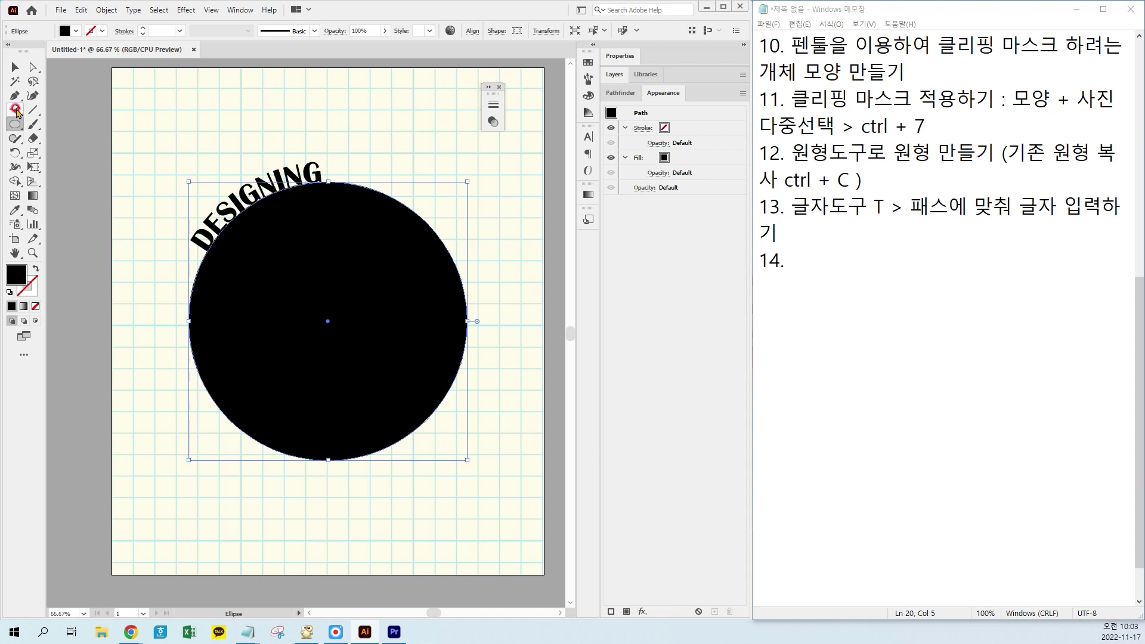
{"action": "left_click", "coordinate": [458, 374]}
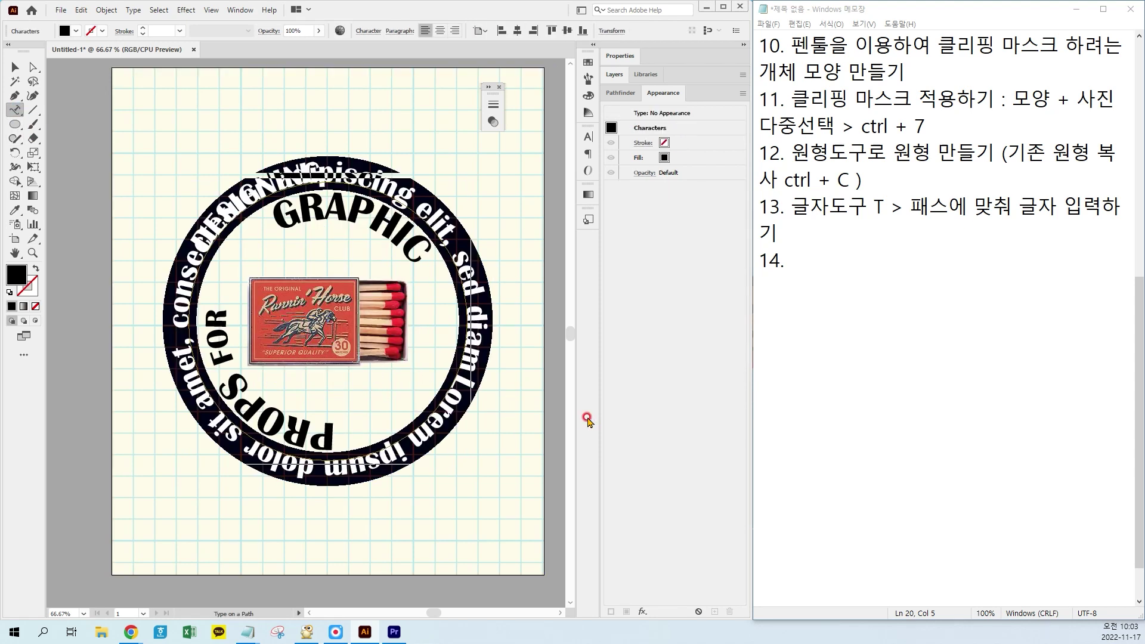
{"action": "type", "text": "FI"}
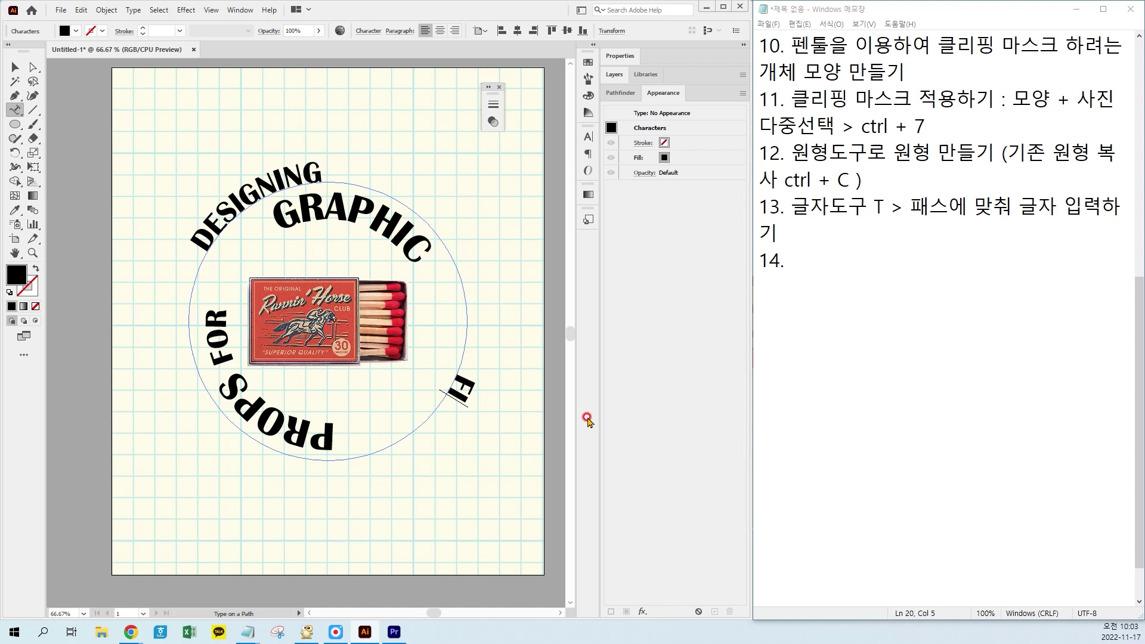
{"action": "type", "text": "LMMAKING"}
{"action": "key", "text": "Escape"}
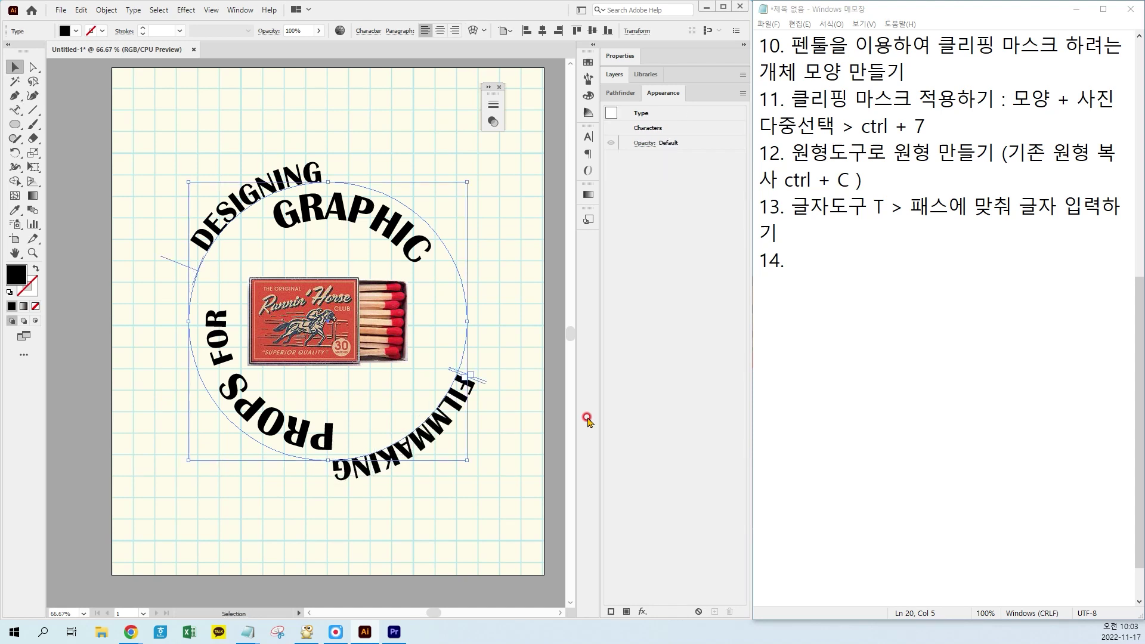
{"action": "left_click", "coordinate": [67, 168]}
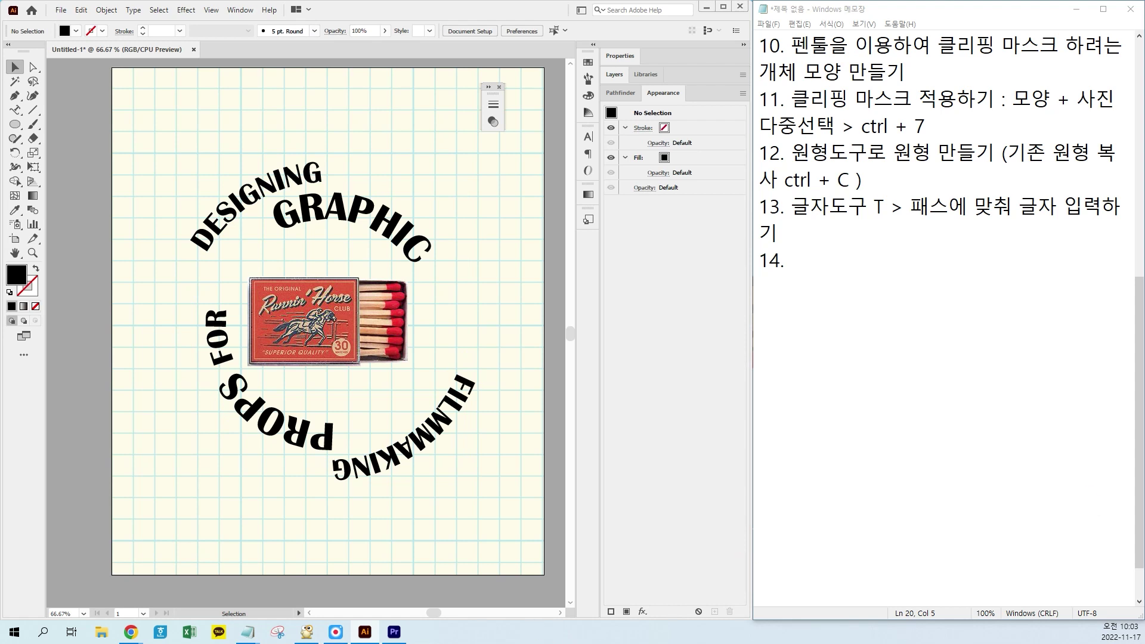
{"action": "left_click", "coordinate": [874, 251]}
{"action": "type", "text": "ㅇ"}
{"action": "key", "text": "BackSpace"}
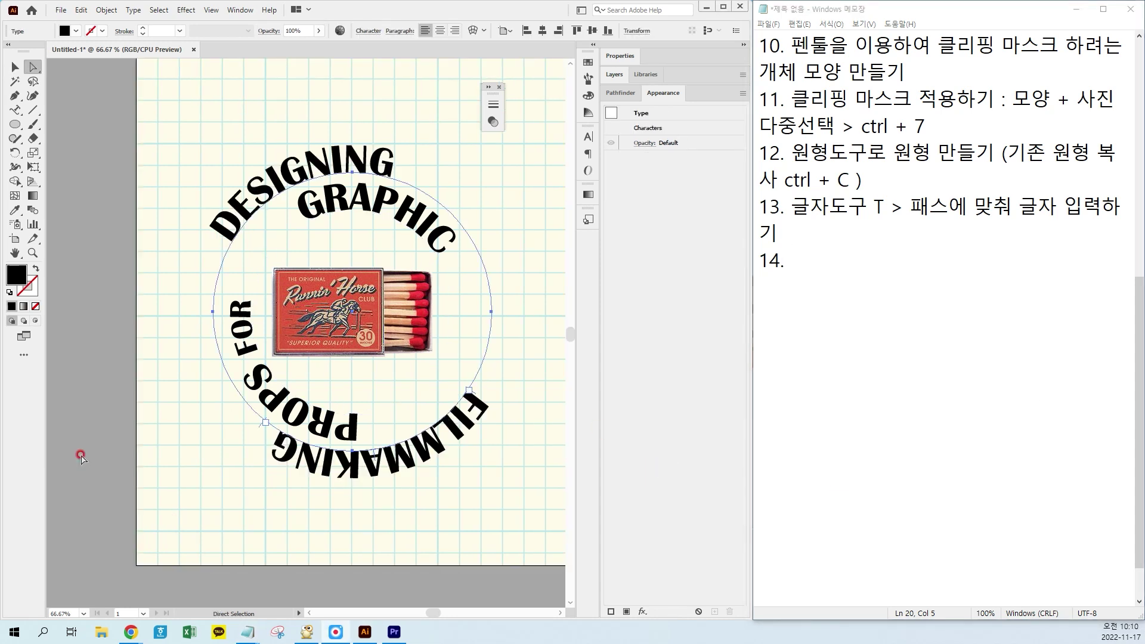
Examine the lower curve of the FILMMAKING path text up close, and return to the full artboard view
{"action": "key", "text": "v"}
{"action": "left_click", "coordinate": [393, 542]}
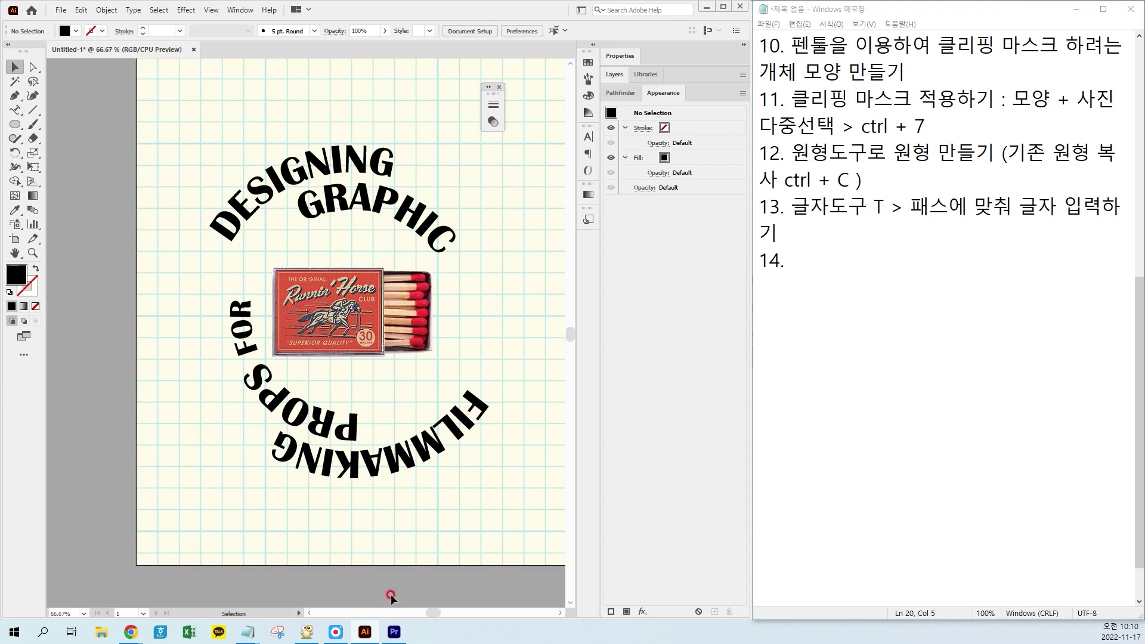
{"action": "left_click", "coordinate": [803, 248]}
{"action": "left_click", "coordinate": [161, 529]}
{"action": "left_click", "coordinate": [405, 454]}
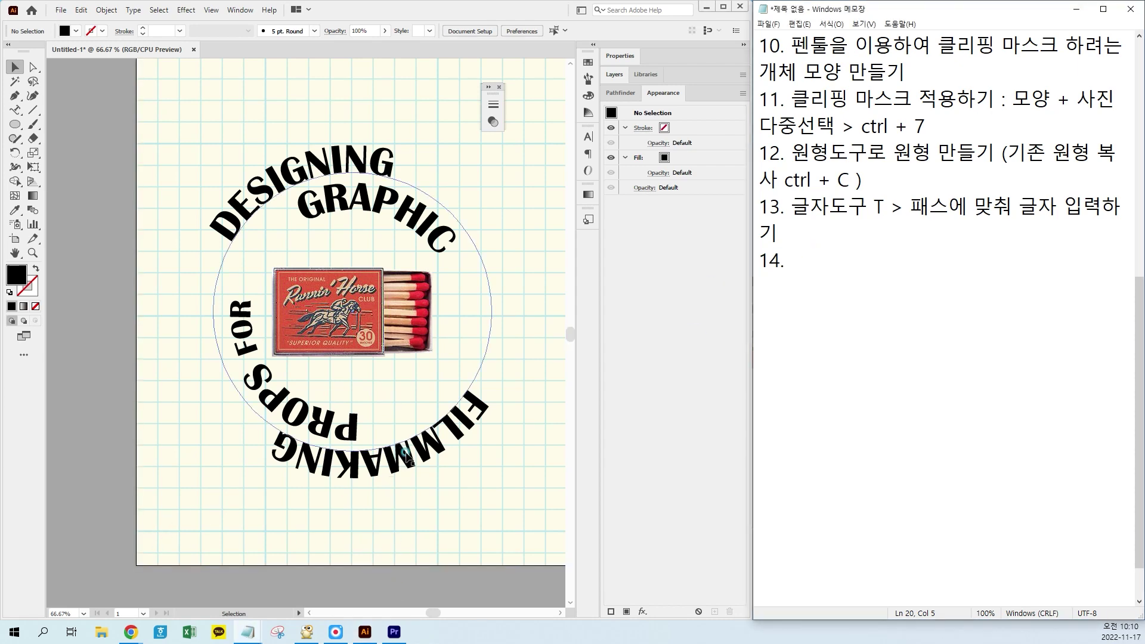
{"action": "key", "text": "ctrl+plus"}
{"action": "key", "text": "ctrl+plus"}
{"action": "left_click_drag", "start_coordinate": [404, 455], "coordinate": [378, 120]}
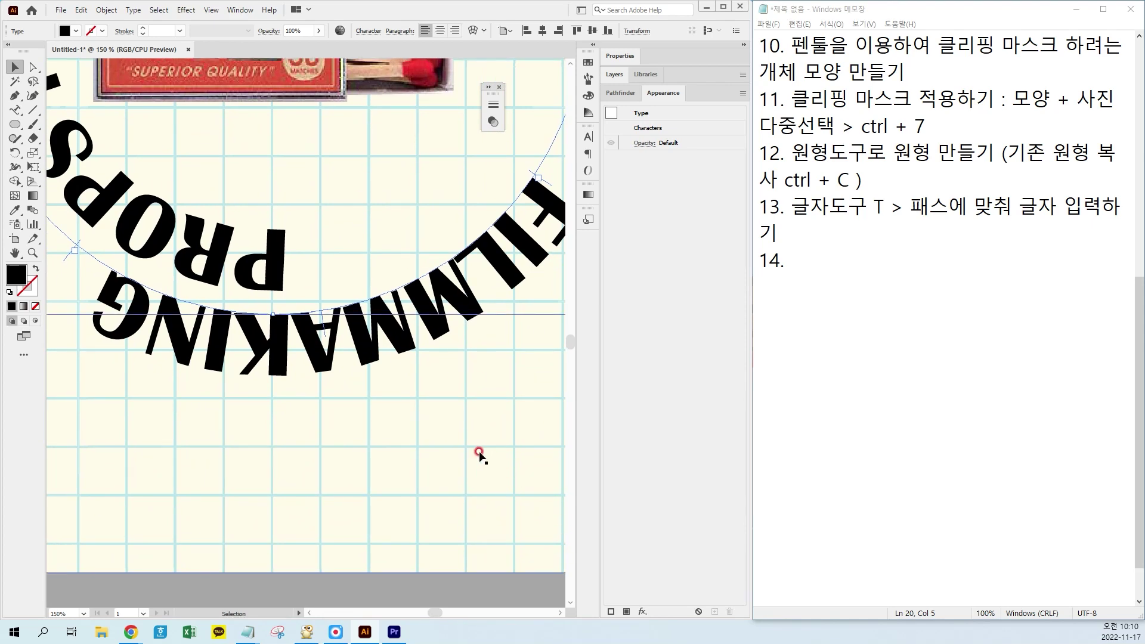
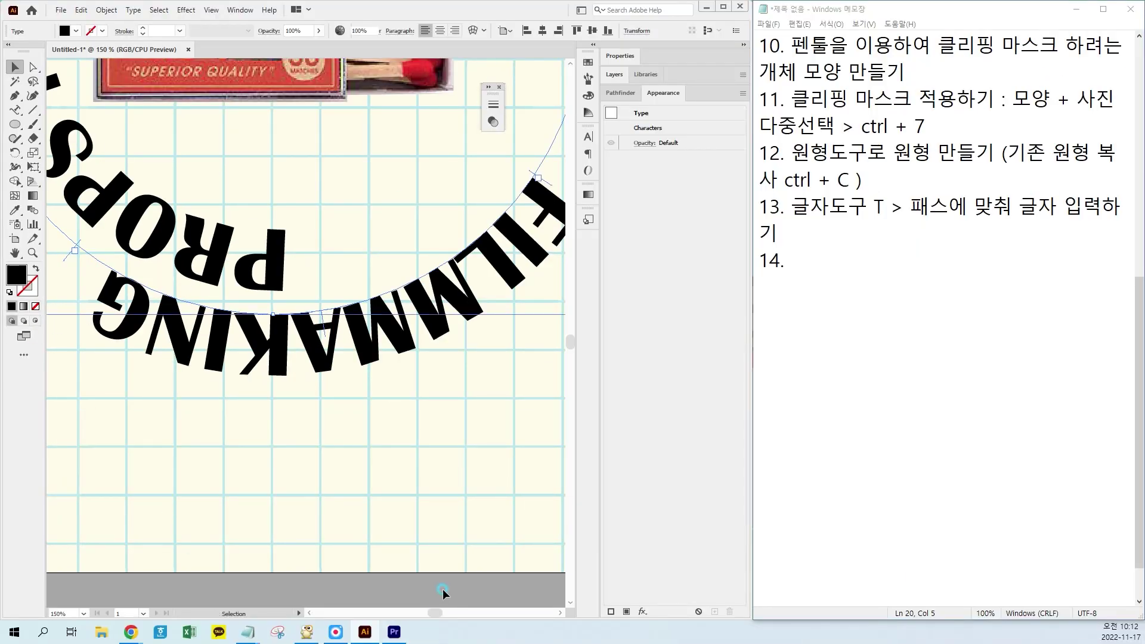
{"action": "left_click", "coordinate": [443, 591]}
{"action": "key", "text": "ctrl+0"}
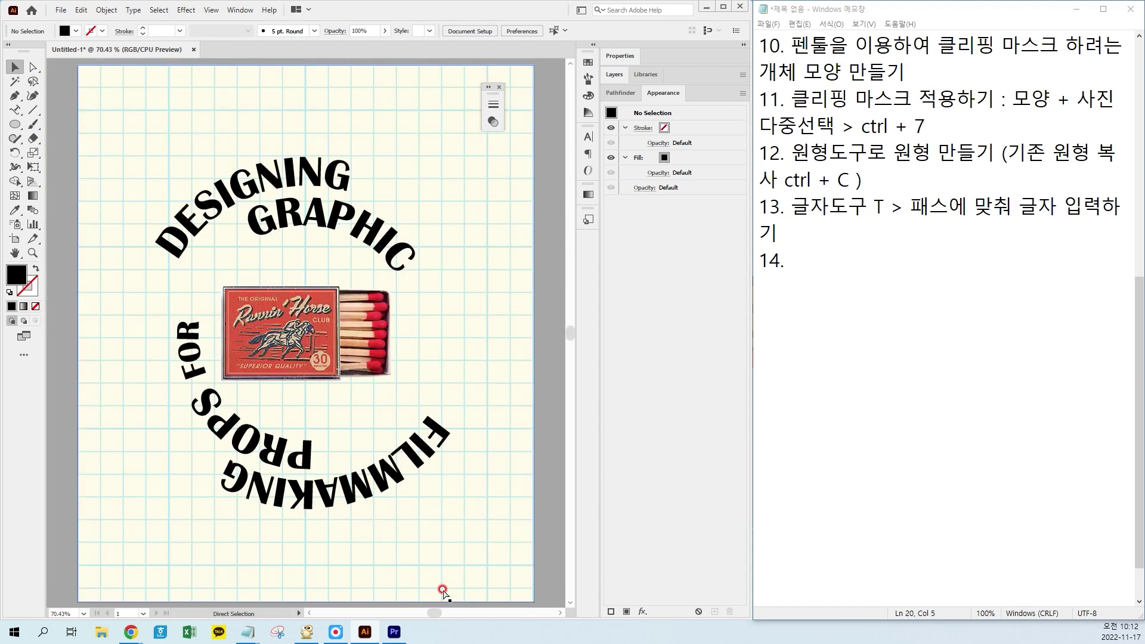
Add the point text dfsdfsdfsdfsdfsdf on the pasteboard beside the artboard and deselect it
{"action": "left_click_drag", "start_coordinate": [424, 336], "coordinate": [180, 313]}
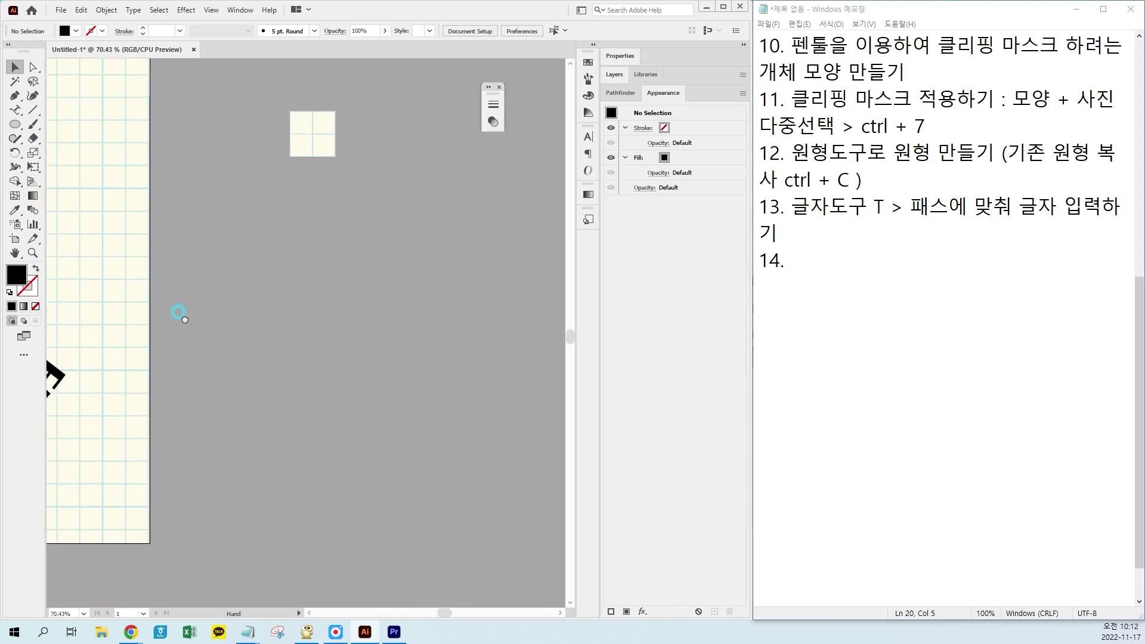
{"action": "key", "text": "t"}
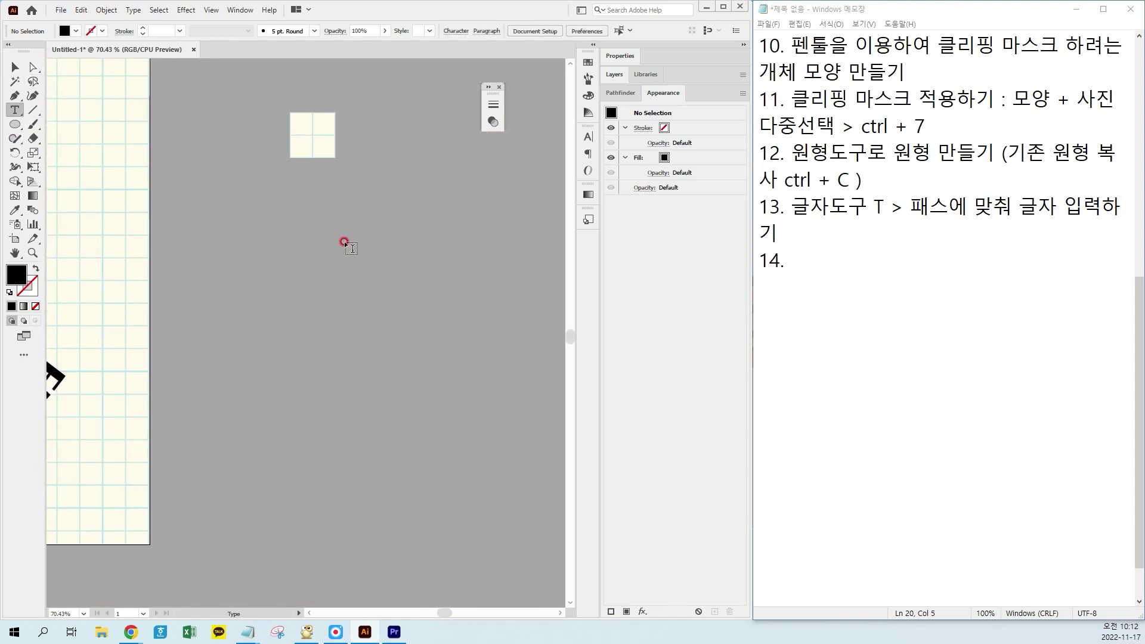
{"action": "left_click", "coordinate": [302, 237]}
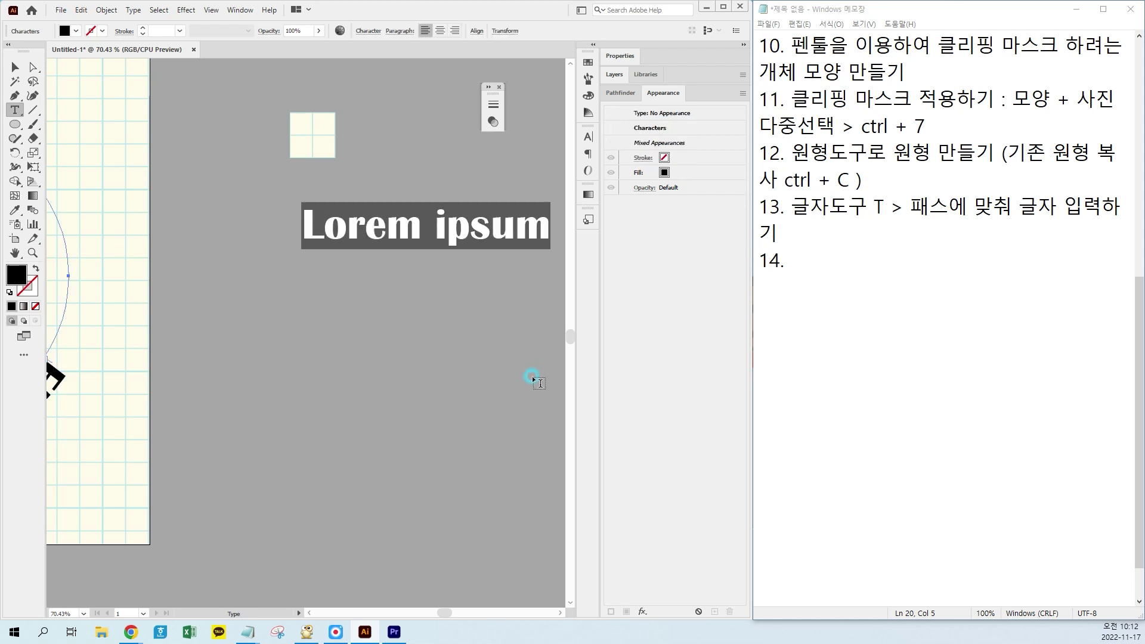
{"action": "type", "text": "dfsdfsdfsdfsdf"}
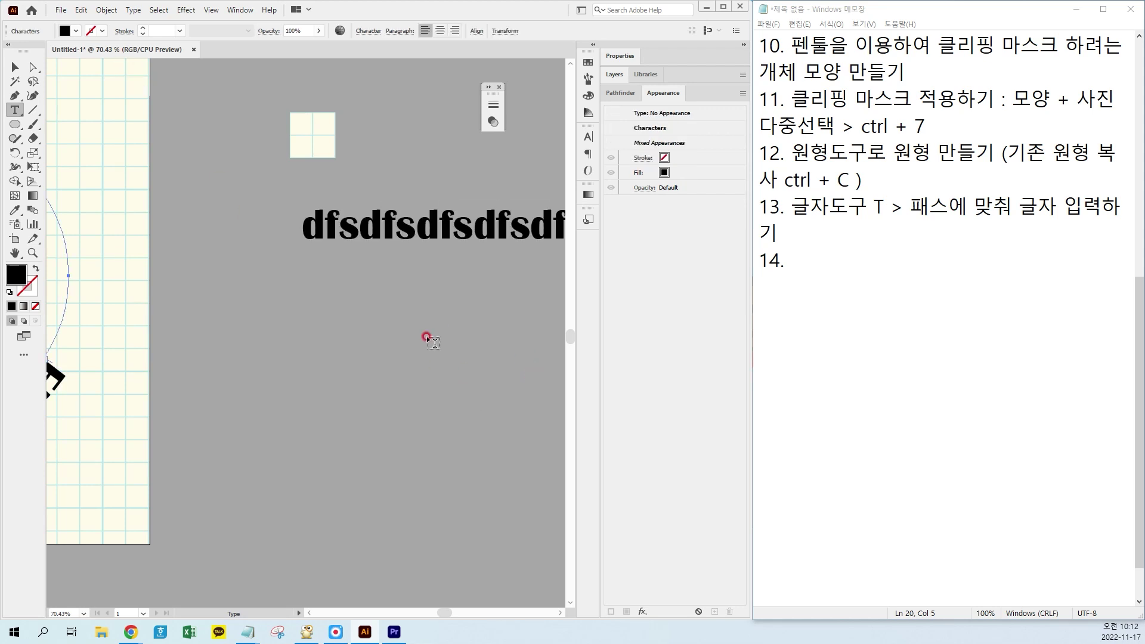
{"action": "key", "text": "Escape"}
{"action": "left_click_drag", "start_coordinate": [388, 435], "coordinate": [230, 434]}
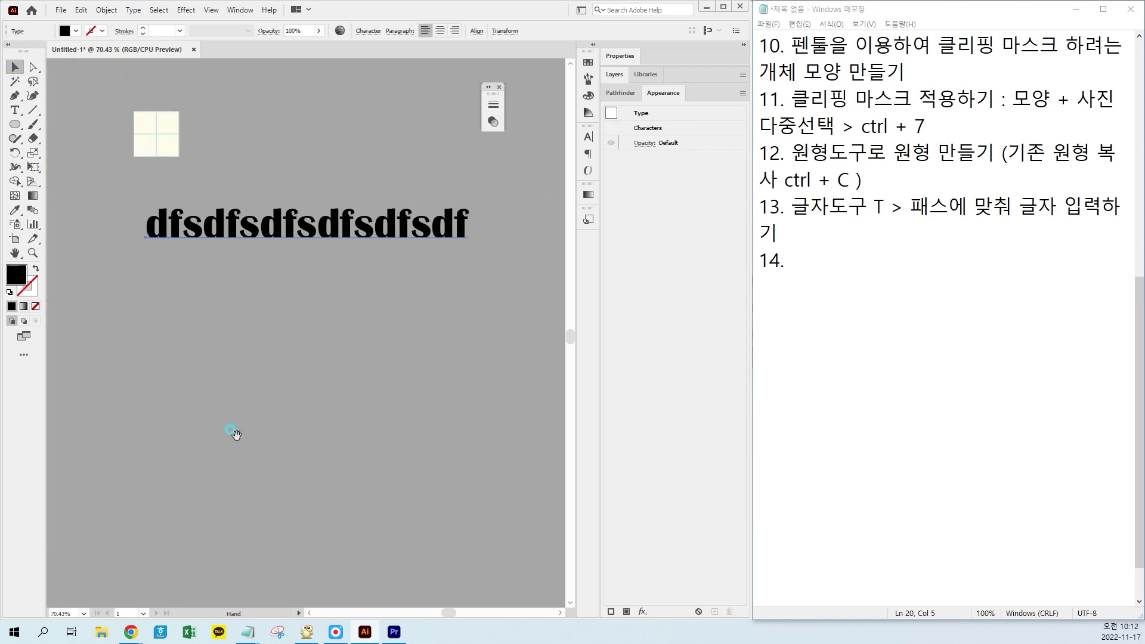
{"action": "left_click", "coordinate": [351, 470]}
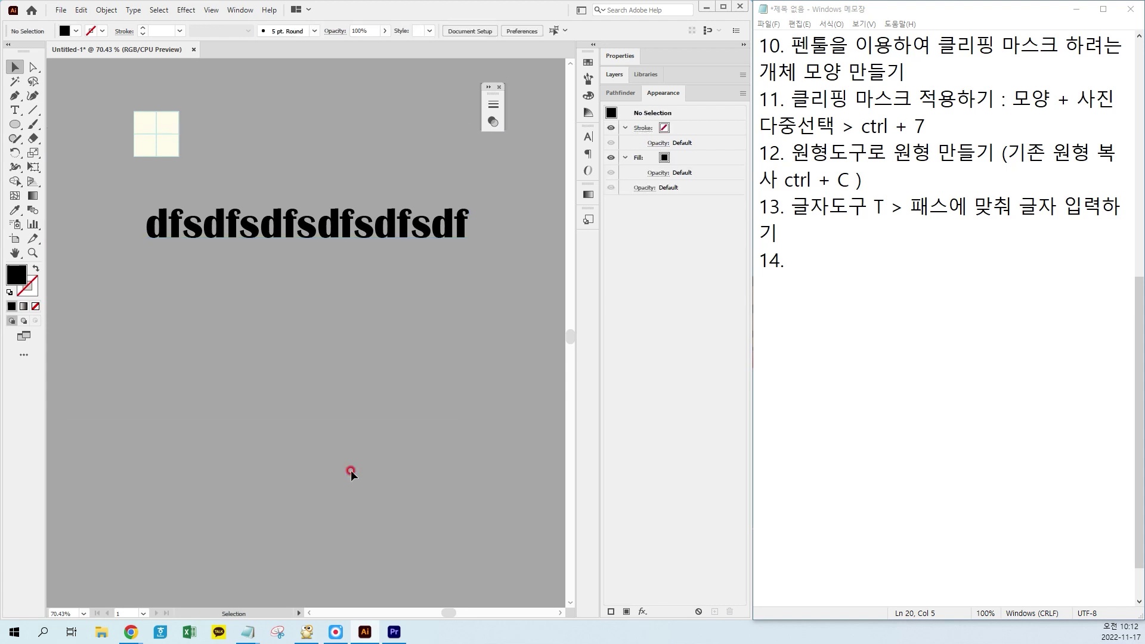
Draw an area text box below the dummy line on the pasteboard and fill it with random letters until the text overflows
{"action": "left_click", "coordinate": [15, 109]}
{"action": "left_click_drag", "start_coordinate": [145, 263], "coordinate": [439, 449]}
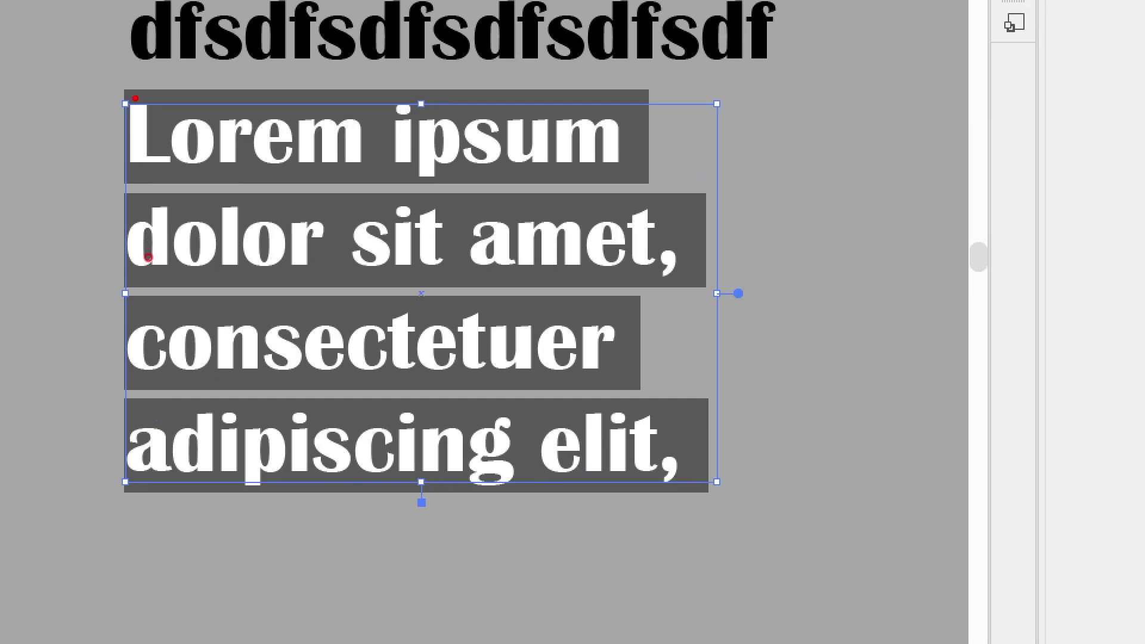
{"action": "left_click_drag", "start_coordinate": [721, 485], "coordinate": [719, 486]}
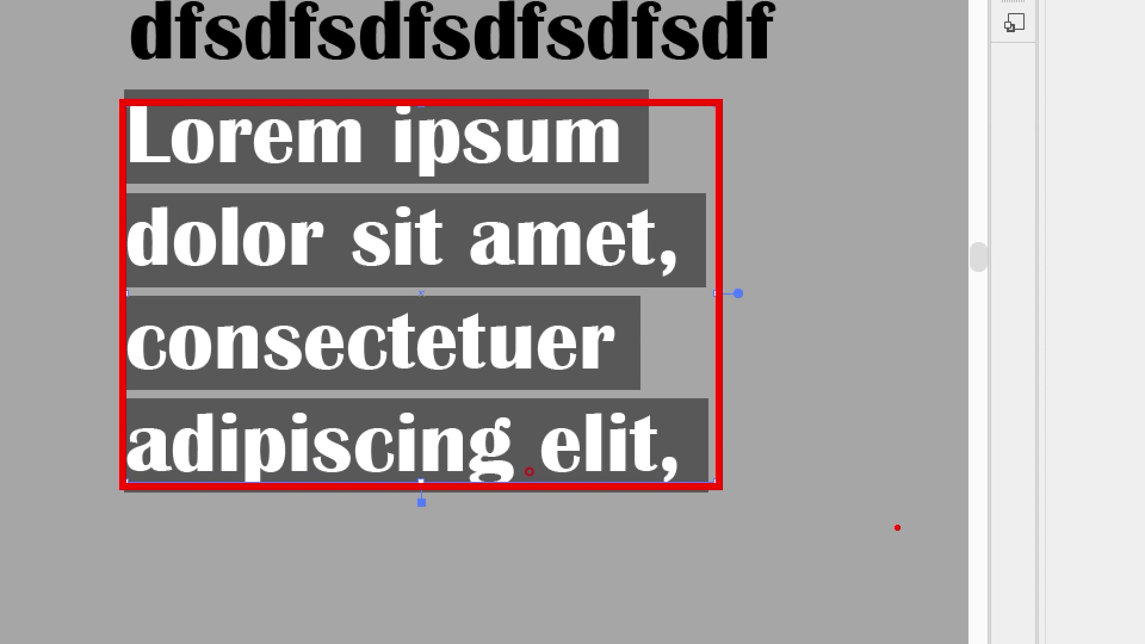
{"action": "key", "text": "Escape"}
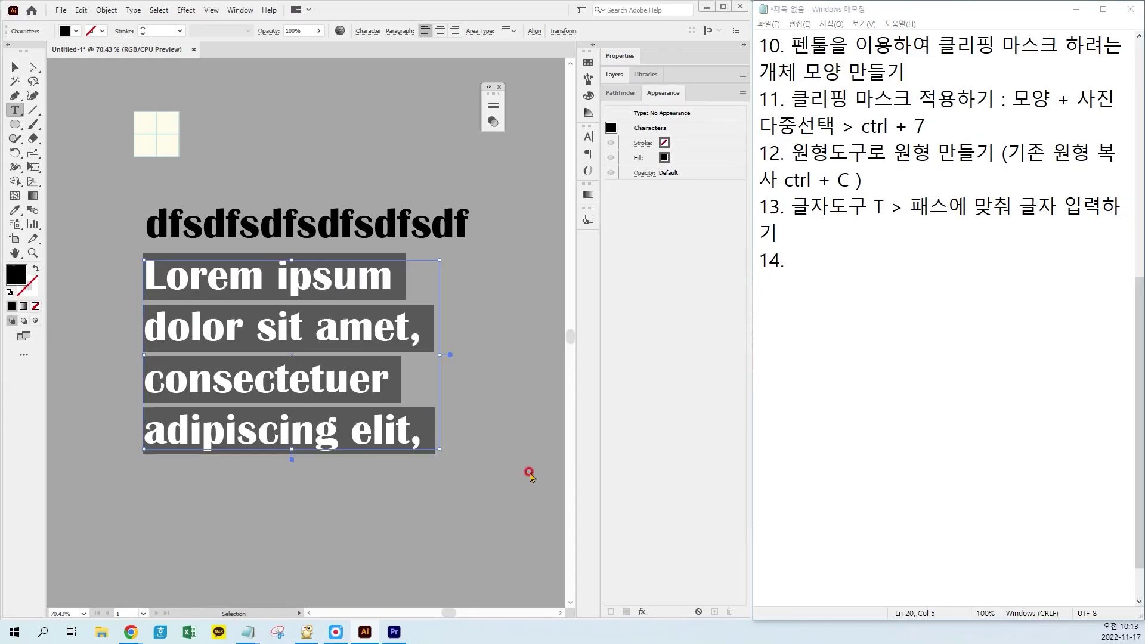
{"action": "type", "text": "dfgeaaewfsdfsadfdafadsfadsf"}
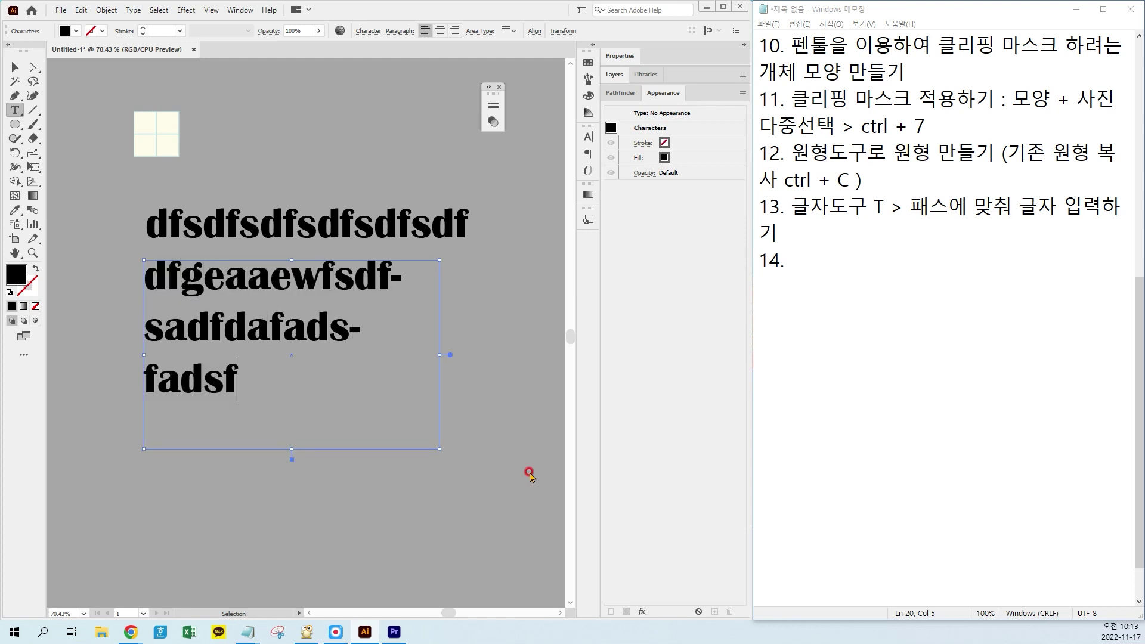
{"action": "type", "text": "adsfdasfadfdasfdas"}
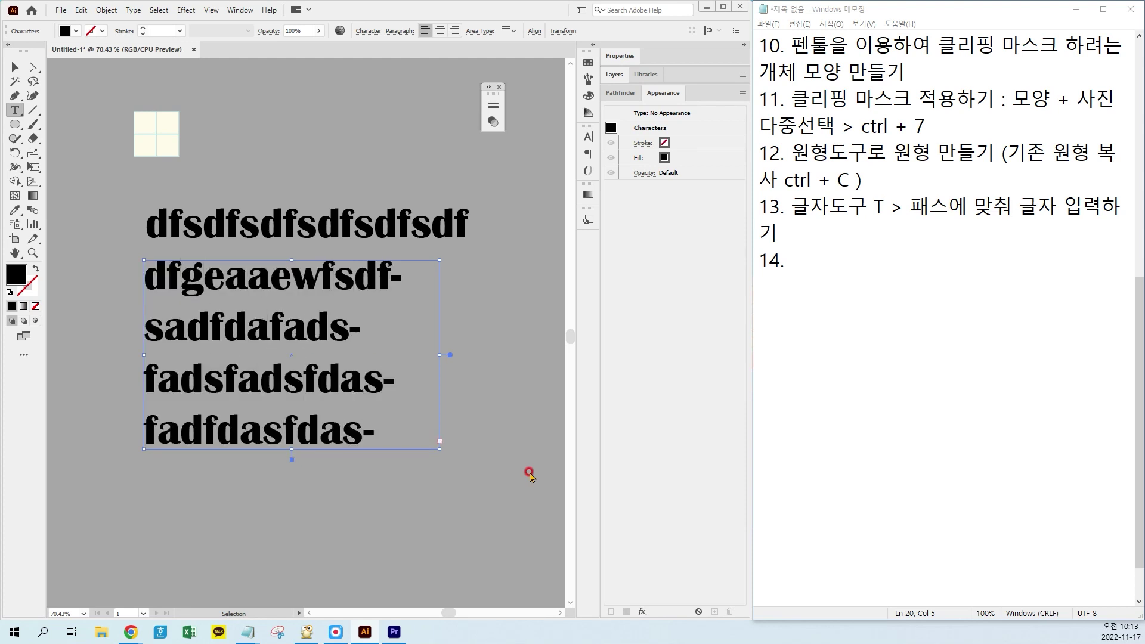
{"action": "left_click", "coordinate": [13, 68]}
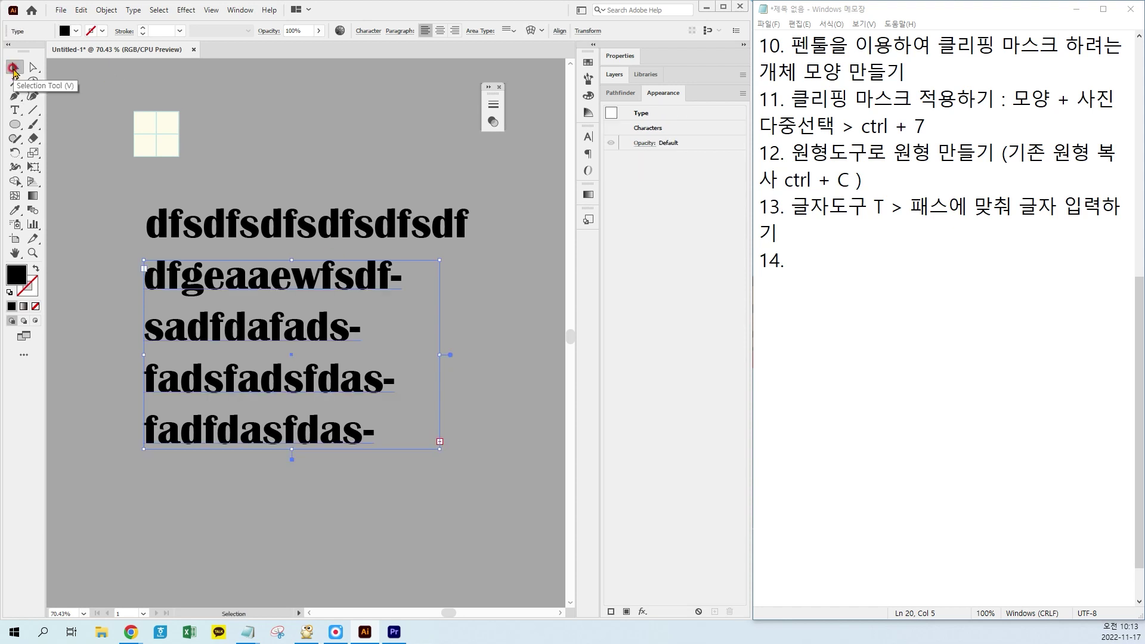
Select the dummy point text and the area text box on the pasteboard, and clear the selection
{"action": "left_click", "coordinate": [301, 334]}
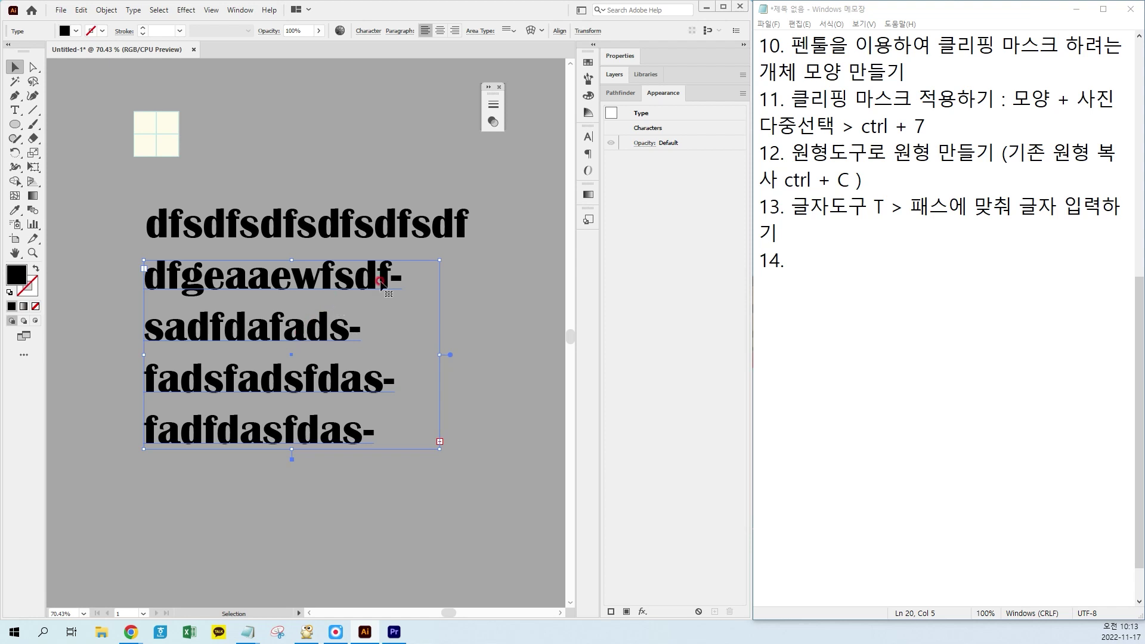
{"action": "left_click_drag", "start_coordinate": [443, 180], "coordinate": [285, 453]}
{"action": "left_click", "coordinate": [494, 464]}
{"action": "left_click", "coordinate": [322, 292]}
{"action": "left_click_drag", "start_coordinate": [122, 438], "coordinate": [314, 419]}
Examine the bracket marking the end of the FILMMAKING path text up close on the circle's lower arc
{"action": "key", "text": "ctrl+0"}
{"action": "left_click", "coordinate": [378, 365]}
{"action": "key", "text": "ctrl+plus"}
{"action": "key", "text": "ctrl+plus"}
{"action": "key", "text": "ctrl+plus"}
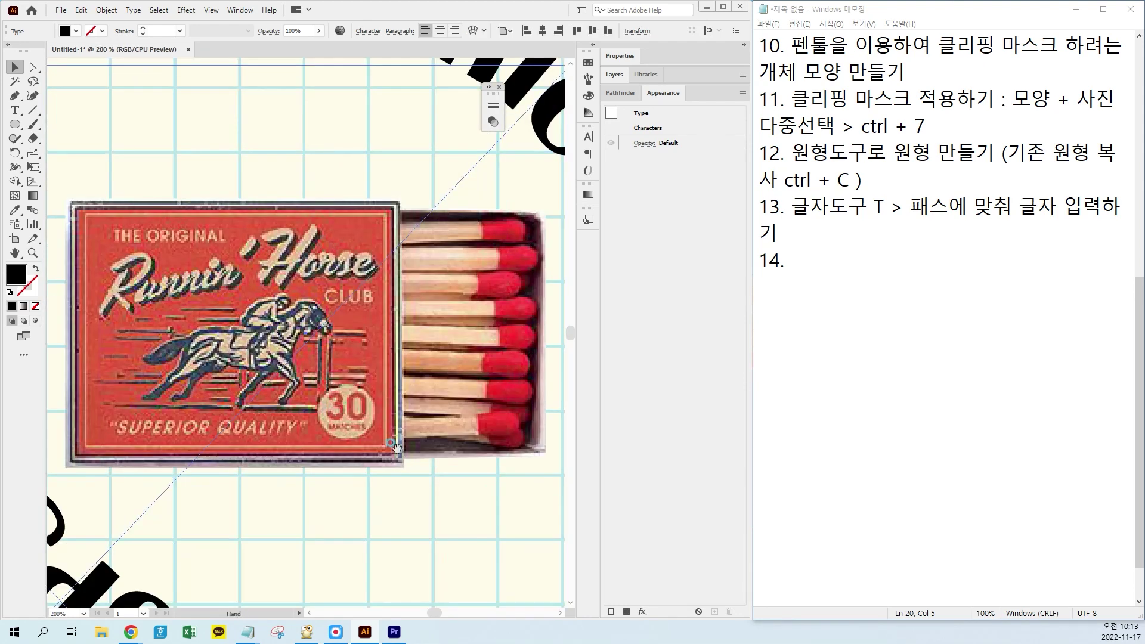
{"action": "scroll", "coordinate": [358, 346], "scroll_direction": "down", "scroll_amount": 6}
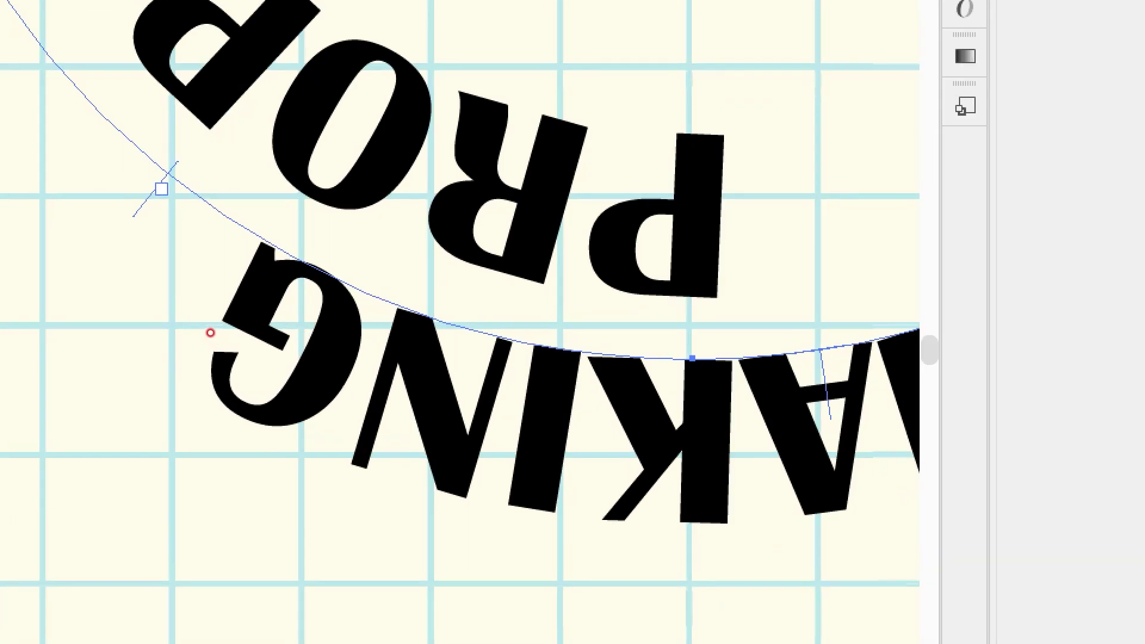
{"action": "left_click_drag", "start_coordinate": [179, 156], "coordinate": [131, 233]}
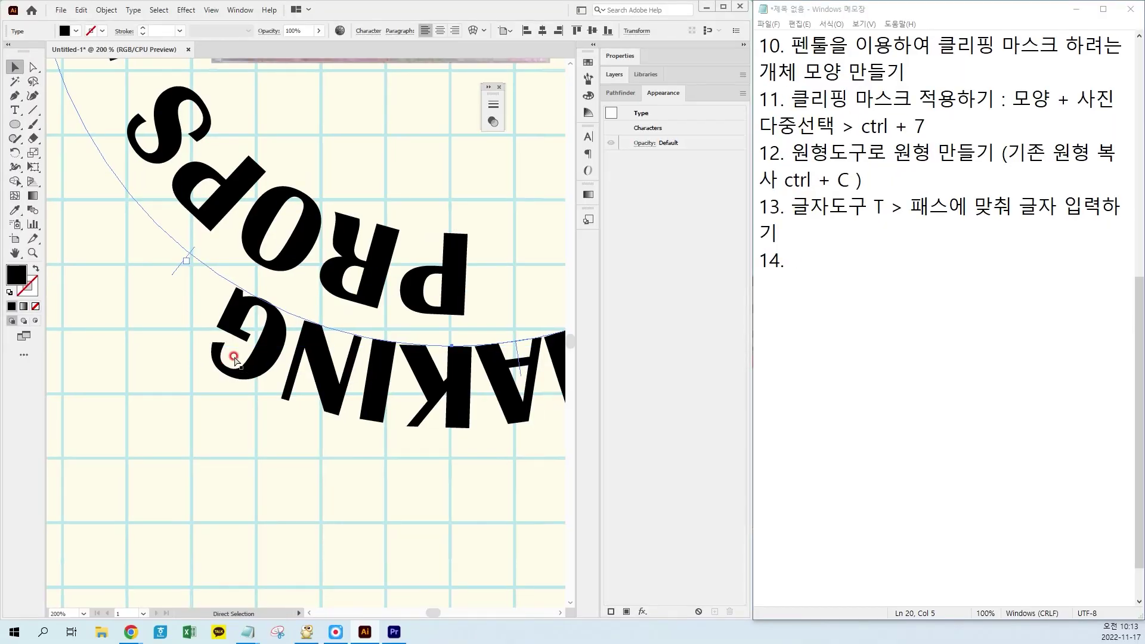
{"action": "scroll", "coordinate": [232, 355], "scroll_direction": "up", "scroll_amount": 5}
{"action": "left_click_drag", "start_coordinate": [230, 351], "coordinate": [327, 321]}
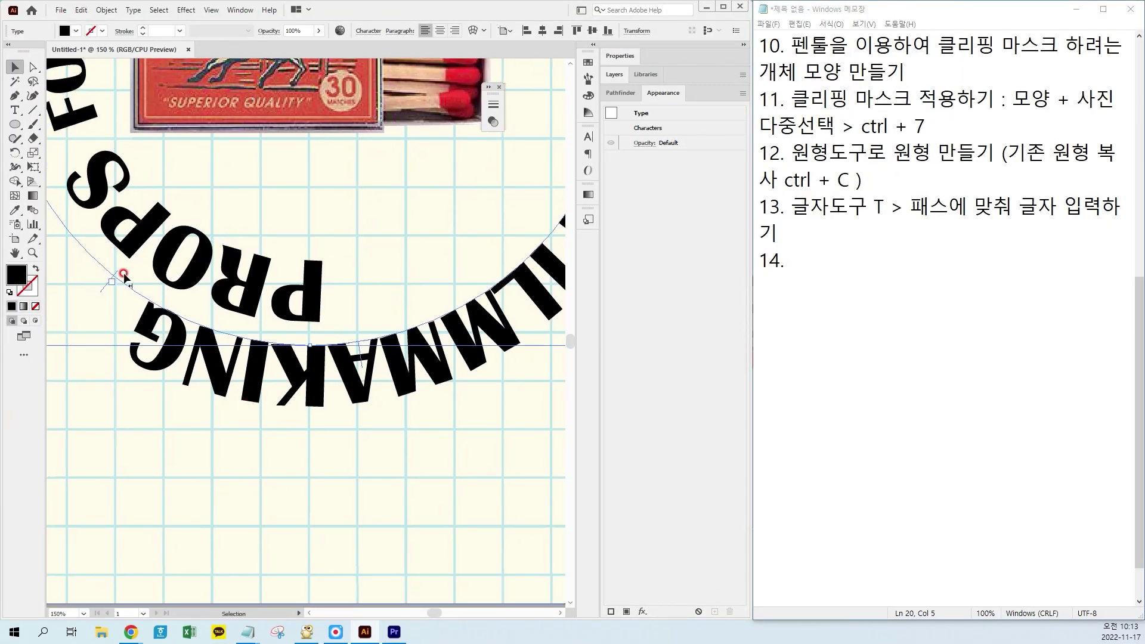
Shorten the FILMMAKING path text's range until the word is cut off after FILMM, and extend it back to fit the whole word
{"action": "left_click_drag", "start_coordinate": [104, 288], "coordinate": [370, 348]}
{"action": "left_click_drag", "start_coordinate": [466, 421], "coordinate": [341, 437]}
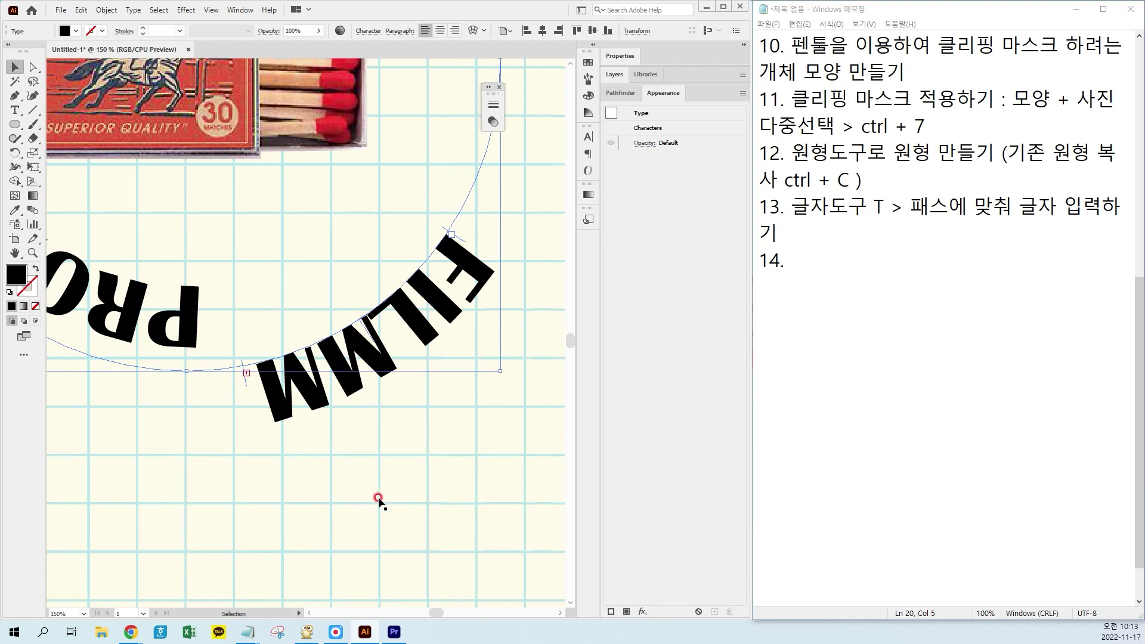
{"action": "left_click_drag", "start_coordinate": [372, 489], "coordinate": [534, 390]}
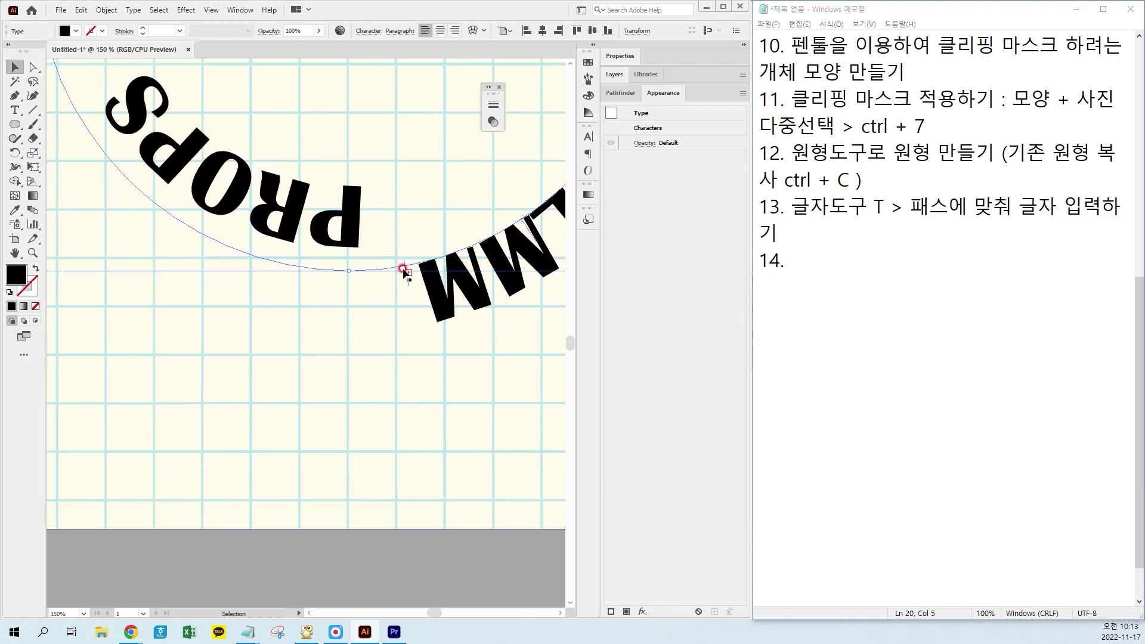
{"action": "left_click_drag", "start_coordinate": [407, 279], "coordinate": [151, 263]}
{"action": "left_click_drag", "start_coordinate": [473, 322], "coordinate": [377, 383]}
{"action": "left_click", "coordinate": [523, 149]}
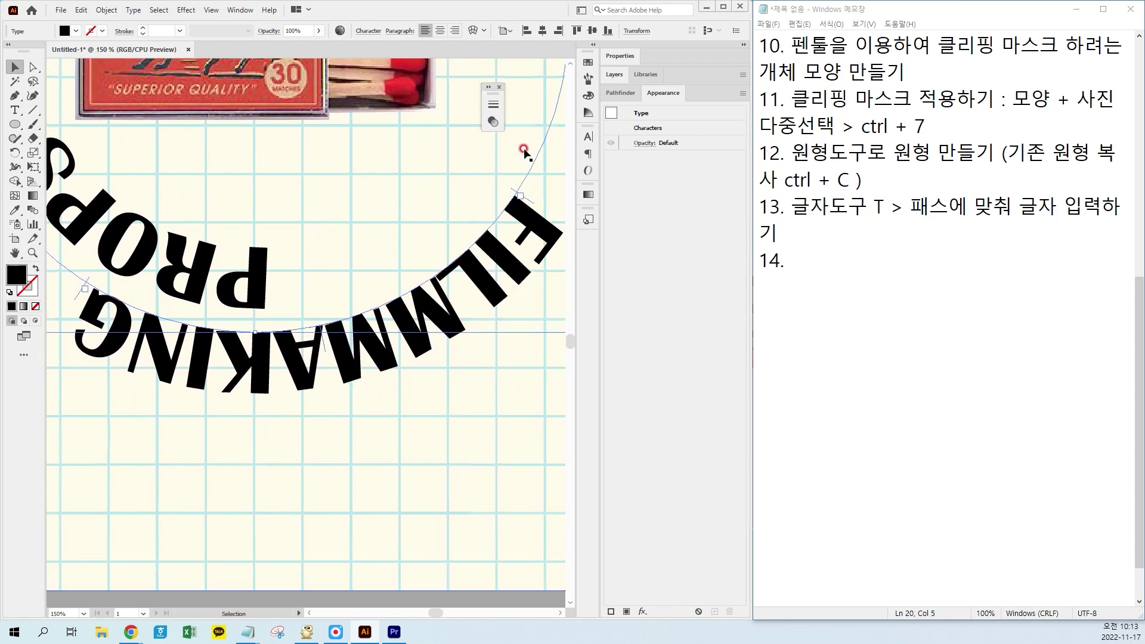
{"action": "left_click_drag", "start_coordinate": [530, 206], "coordinate": [528, 263]}
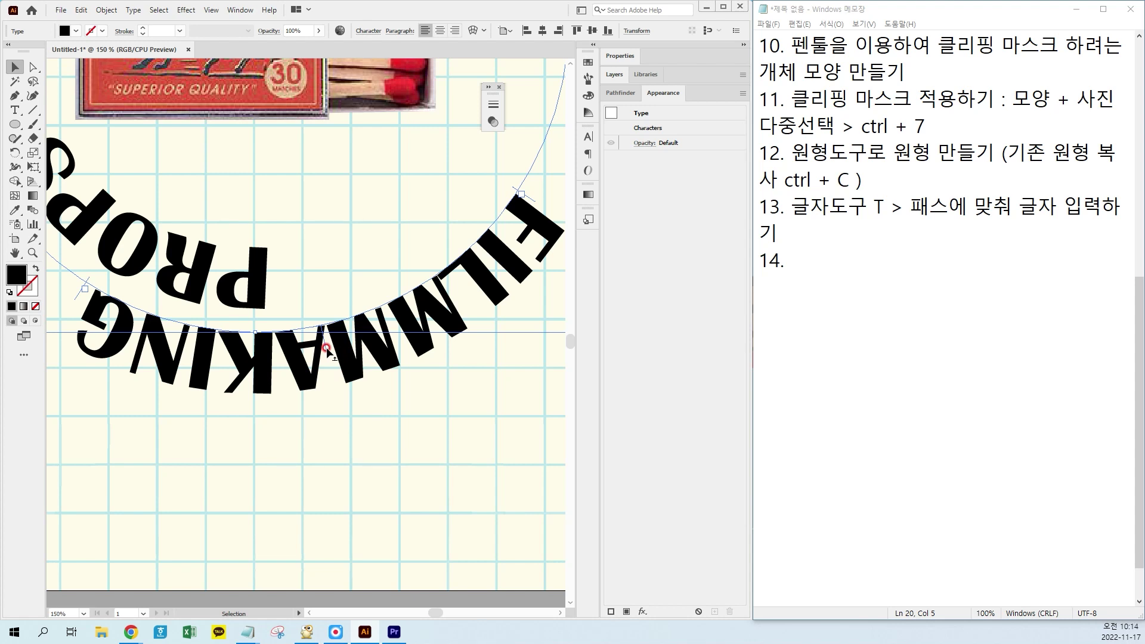
Flip the FILMMAKING path text to the inside of its circle and extend the text range so the whole word fits
{"action": "left_click_drag", "start_coordinate": [327, 351], "coordinate": [300, 289]}
{"action": "left_click_drag", "start_coordinate": [503, 196], "coordinate": [519, 141]}
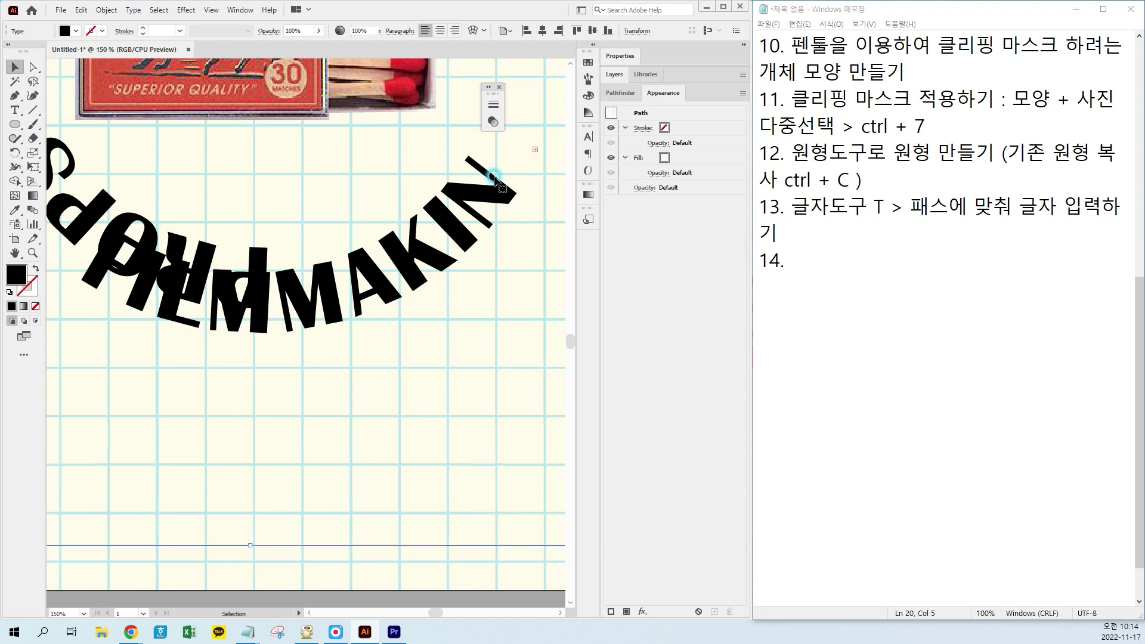
{"action": "left_click", "coordinate": [503, 470]}
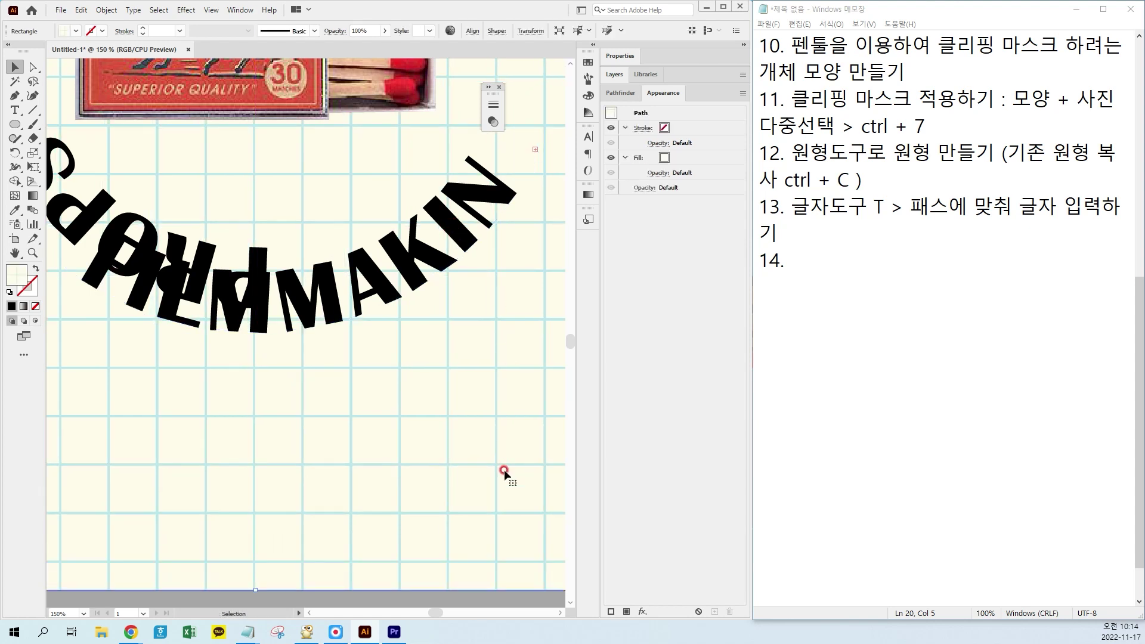
{"action": "left_click", "coordinate": [527, 132]}
{"action": "left_click_drag", "start_coordinate": [529, 149], "coordinate": [530, 110]}
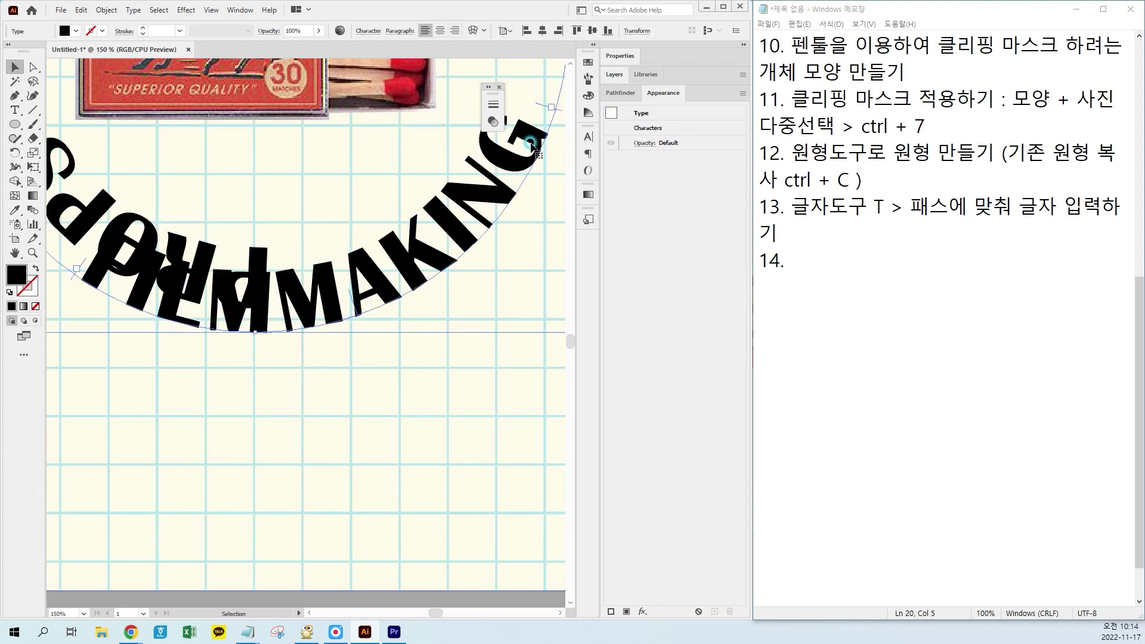
{"action": "left_click_drag", "start_coordinate": [399, 307], "coordinate": [421, 412]}
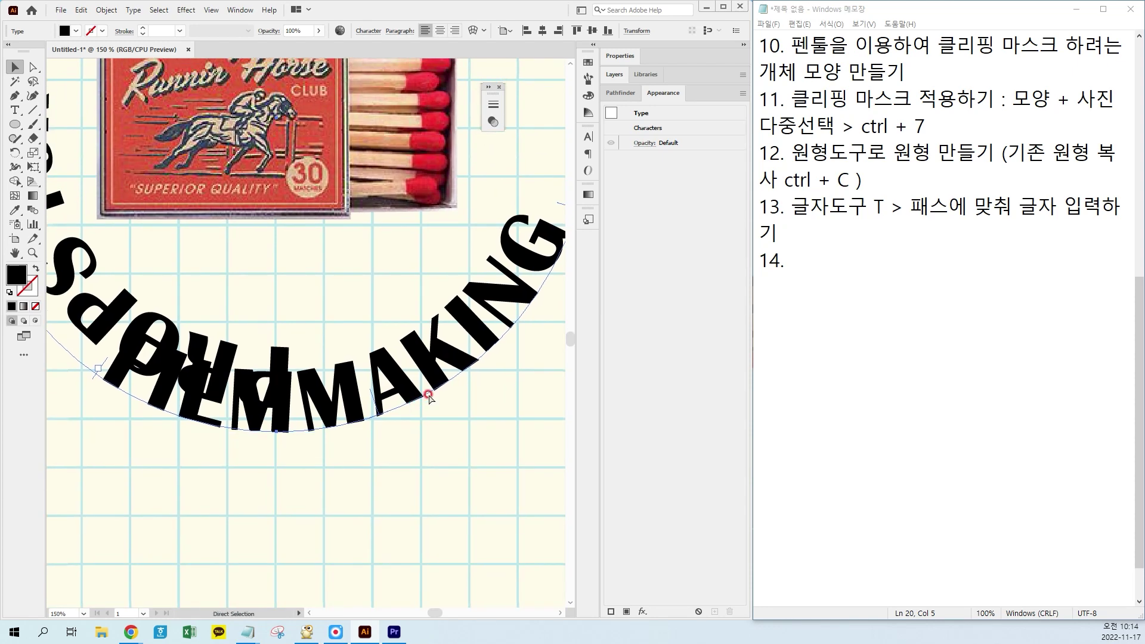
Enlarge the FILMMAKING circle from its centre so the word sits below PROPS, and deselect it
{"action": "key", "text": "ctrl+0"}
{"action": "left_click_drag", "start_coordinate": [441, 352], "coordinate": [439, 302]}
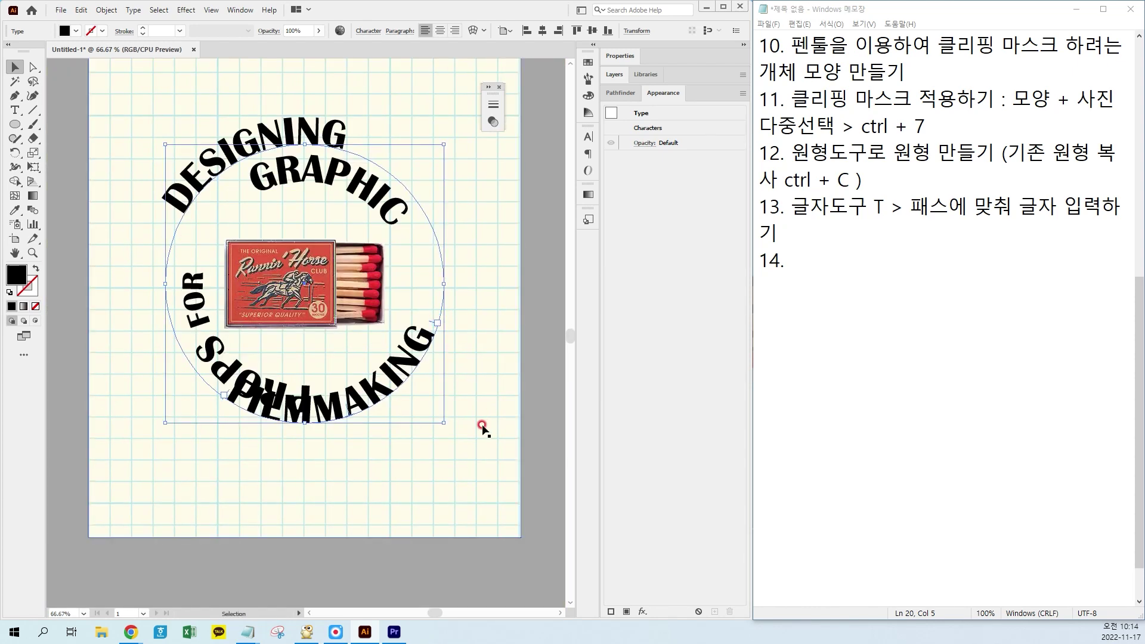
{"action": "left_click_drag", "start_coordinate": [444, 422], "coordinate": [471, 450]}
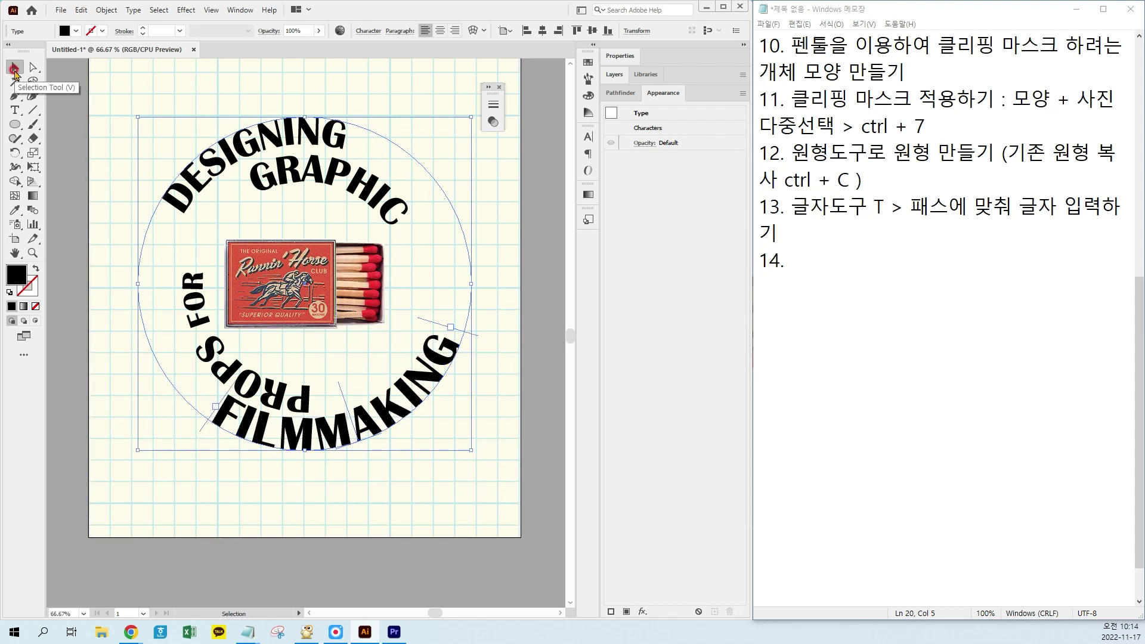
{"action": "left_click", "coordinate": [74, 195]}
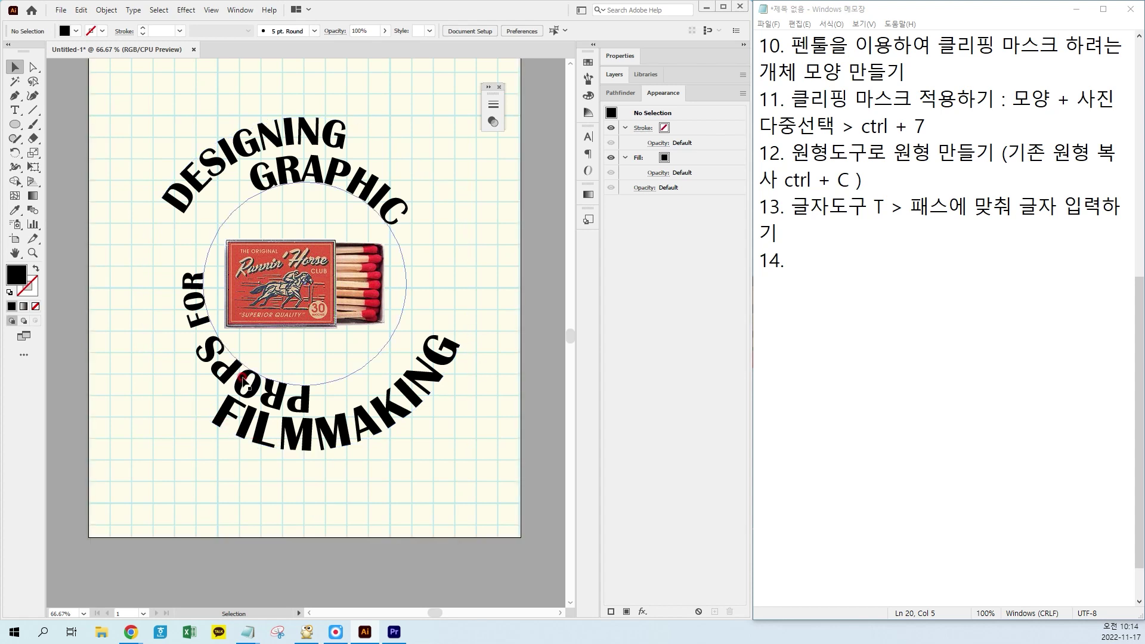
Flip the PROPS FOR path text to the inside of its circle and enlarge the circle around the matchbox
{"action": "left_click", "coordinate": [244, 377]}
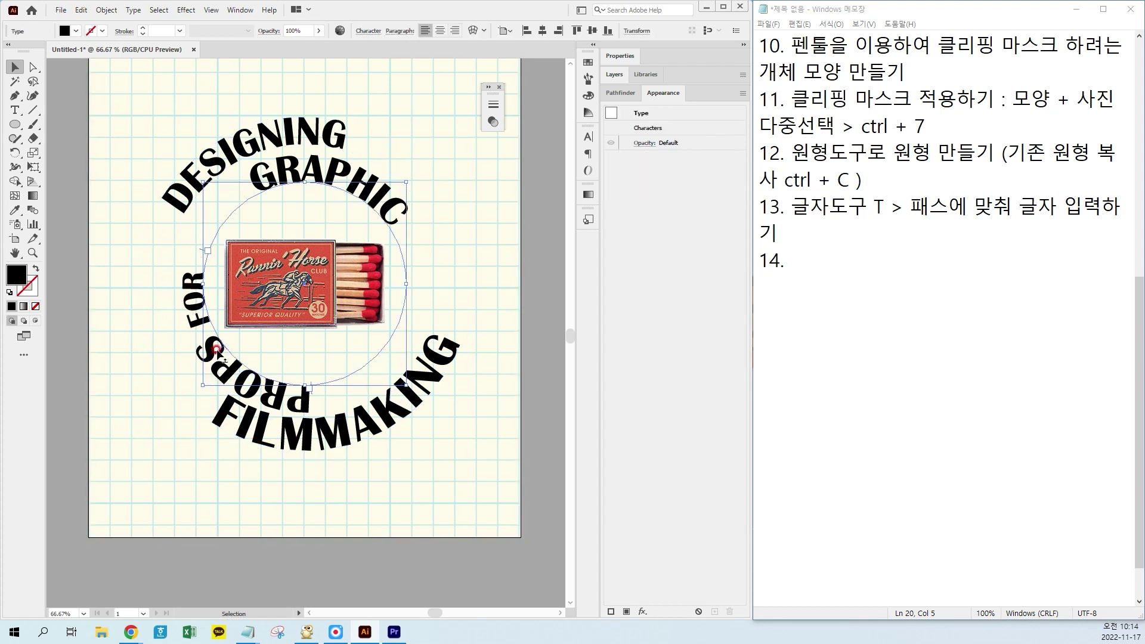
{"action": "left_click_drag", "start_coordinate": [217, 353], "coordinate": [237, 317]}
{"action": "mouse_move", "coordinate": [304, 381]}
{"action": "left_mouse_down"}
{"action": "mouse_move", "coordinate": [301, 408]}
{"action": "mouse_move", "coordinate": [334, 371]}
{"action": "mouse_move", "coordinate": [322, 371]}
{"action": "left_mouse_up"}
{"action": "key", "text": "ctrl+z"}
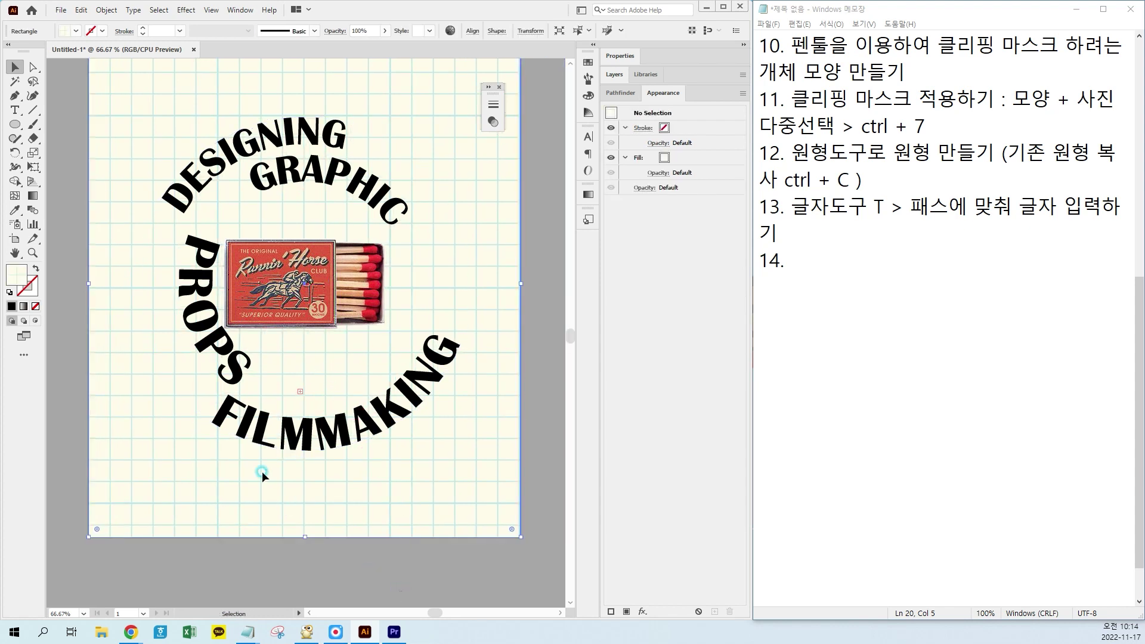
Extend the end of the PROPS FOR path text along the lower arc so FOR fits, and deselect it
{"action": "left_click", "coordinate": [303, 409]}
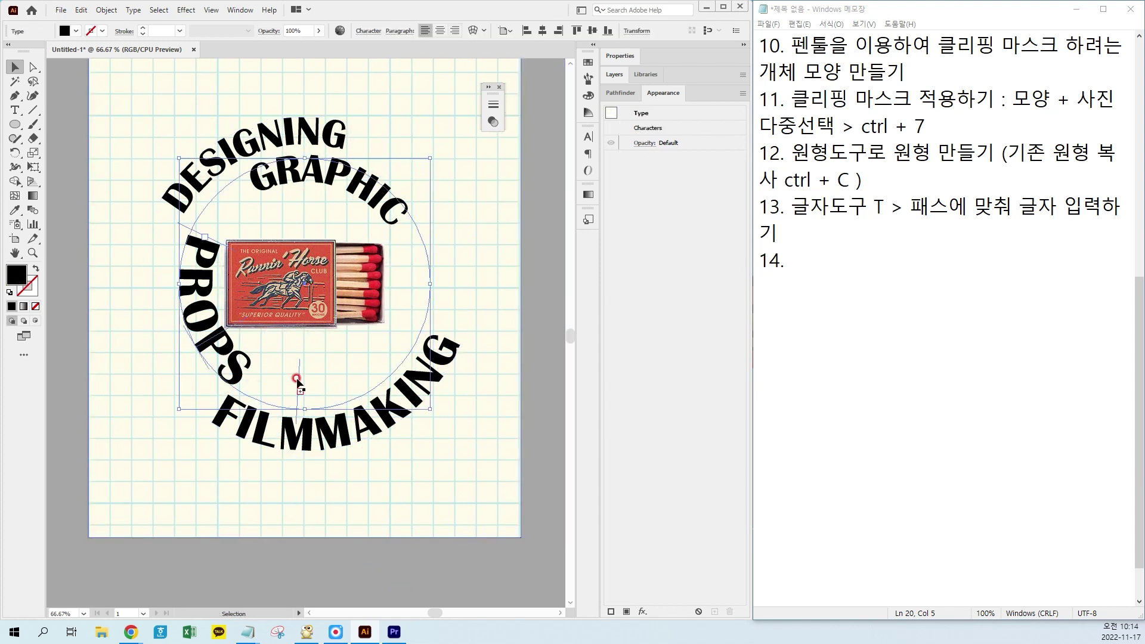
{"action": "left_click_drag", "start_coordinate": [300, 382], "coordinate": [365, 383]}
{"action": "left_click", "coordinate": [275, 574]}
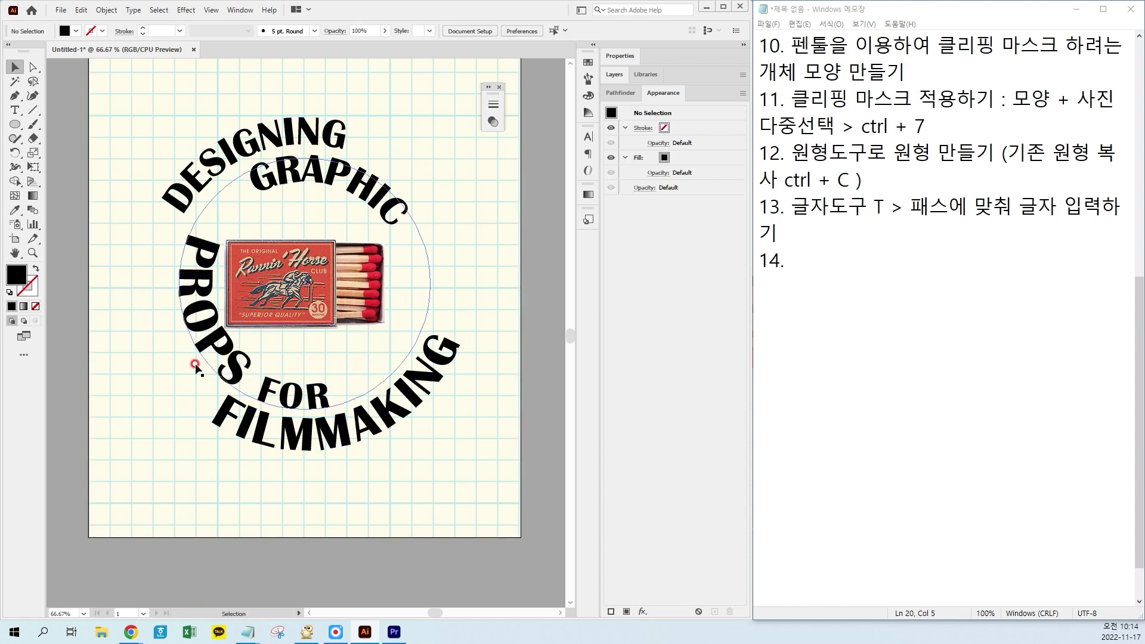
Enlarge the PROPS FOR and FILMMAKING circles together slightly from their shared centre, and reselect the PROPS FOR text
{"action": "left_click", "coordinate": [244, 385]}
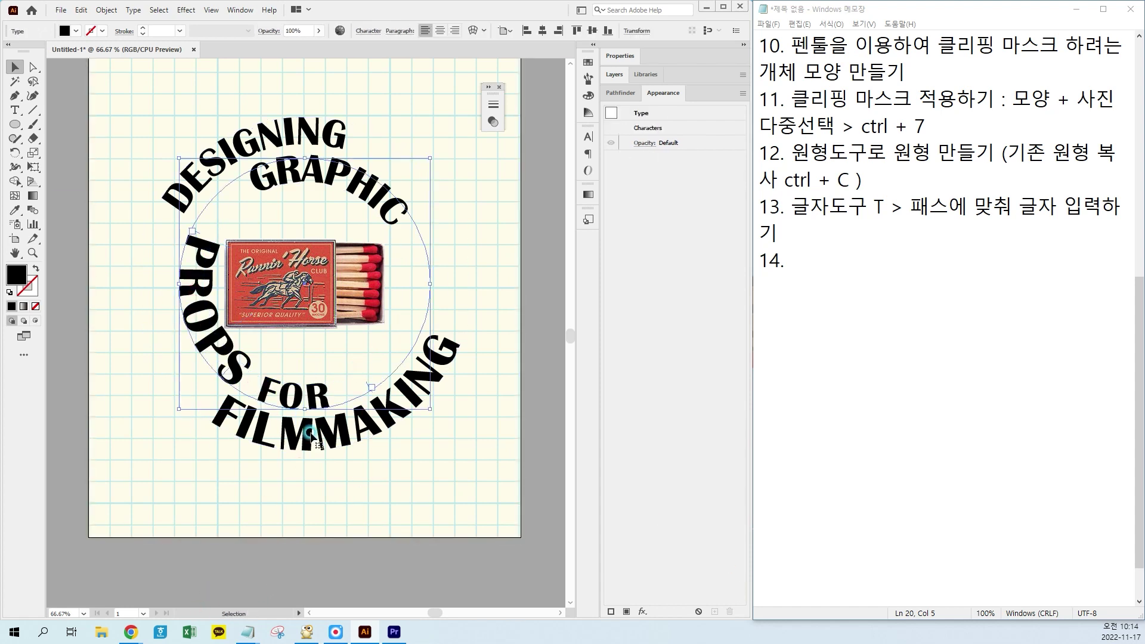
{"action": "left_click_drag", "start_coordinate": [470, 451], "coordinate": [484, 462]}
{"action": "left_click", "coordinate": [393, 571]}
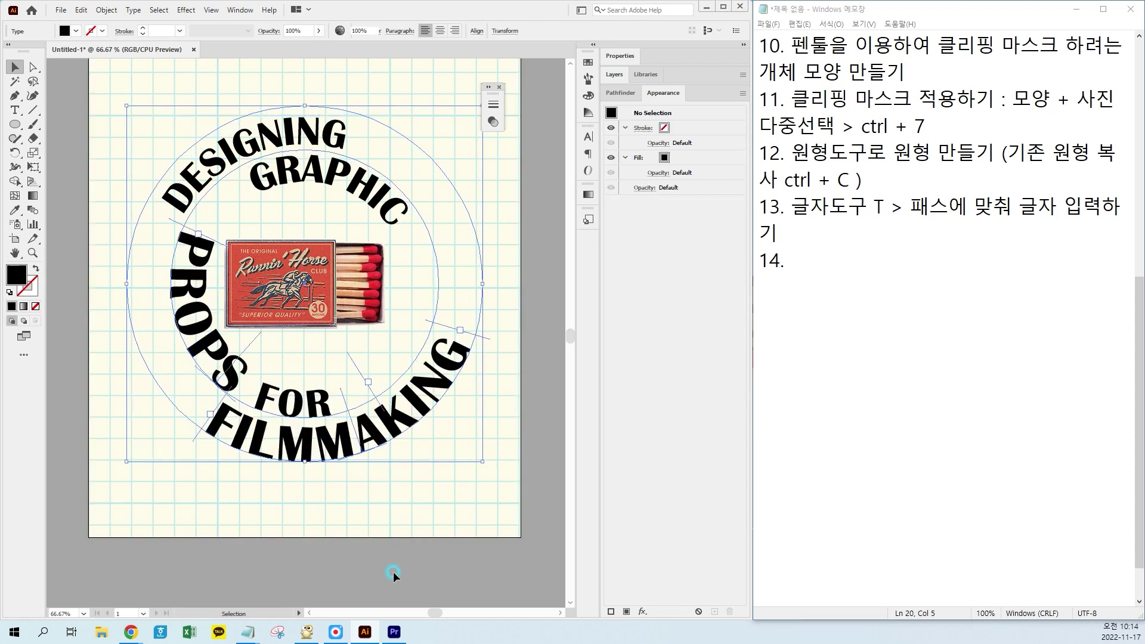
{"action": "left_click", "coordinate": [319, 412]}
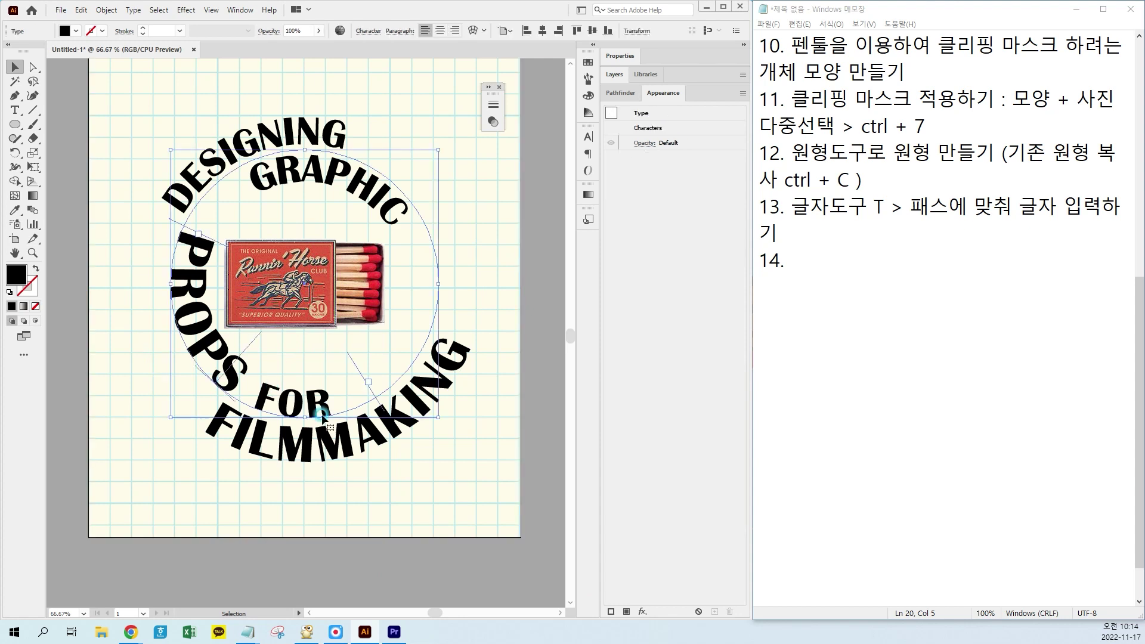
Move both ends of the PROPS FOR path text counterclockwise so the words sit lower along the circle, and deselect it
{"action": "left_click_drag", "start_coordinate": [361, 374], "coordinate": [401, 372]}
{"action": "left_click_drag", "start_coordinate": [190, 229], "coordinate": [172, 264]}
{"action": "left_click", "coordinate": [367, 580]}
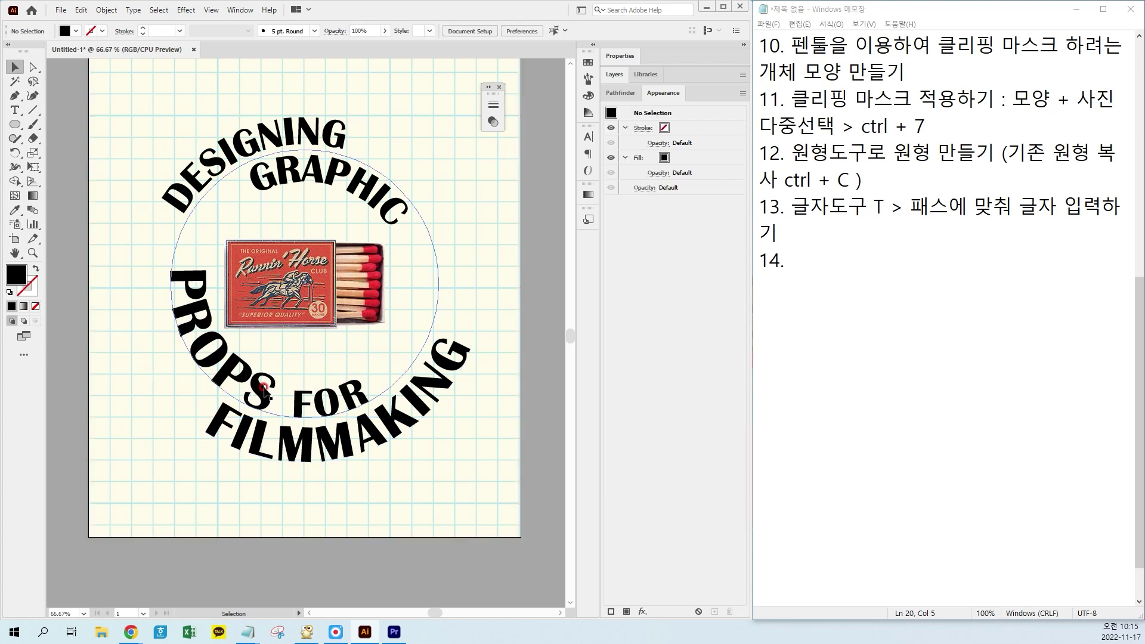
Set the font size of the word PROPS on the circular path to 80 pt
{"action": "left_click", "coordinate": [182, 322]}
{"action": "left_click", "coordinate": [588, 137]}
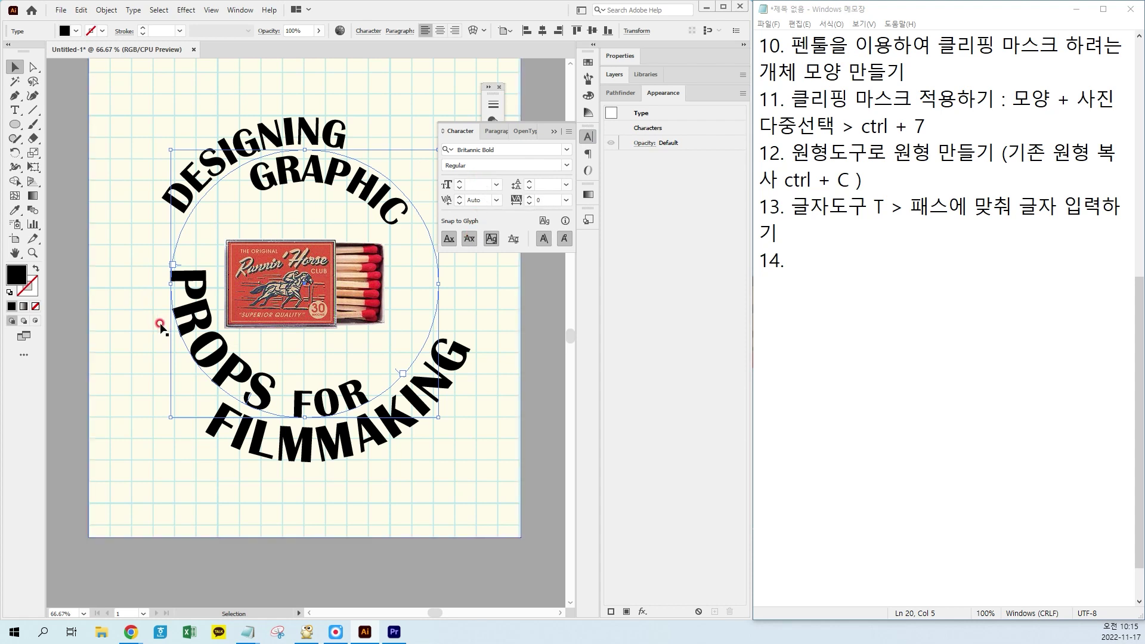
{"action": "left_click", "coordinate": [15, 110]}
{"action": "left_click_drag", "start_coordinate": [190, 275], "coordinate": [567, 94]}
{"action": "left_click", "coordinate": [588, 137]}
{"action": "left_click", "coordinate": [561, 154]}
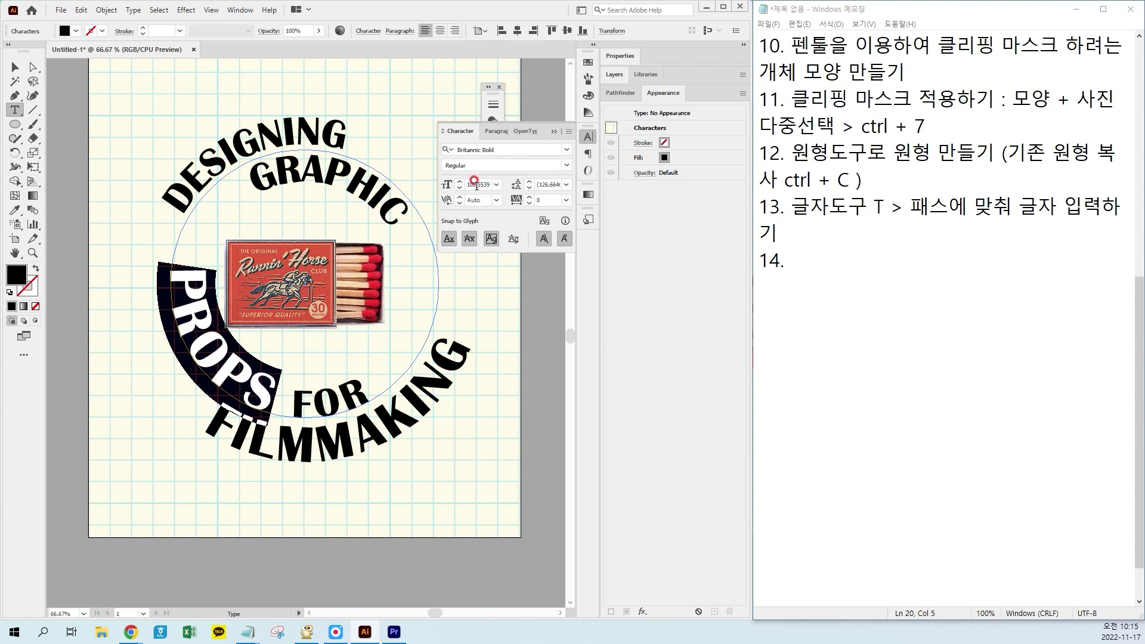
{"action": "left_click_drag", "start_coordinate": [467, 184], "coordinate": [598, 177]}
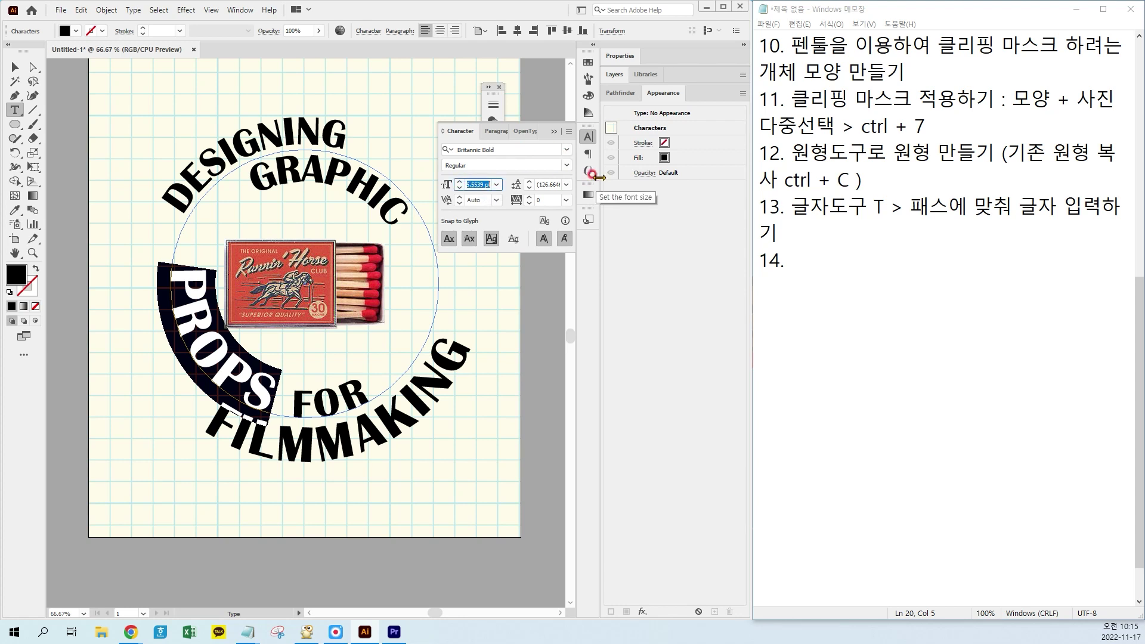
{"action": "type", "text": "80"}
{"action": "key", "text": "Return"}
{"action": "left_click", "coordinate": [471, 220]}
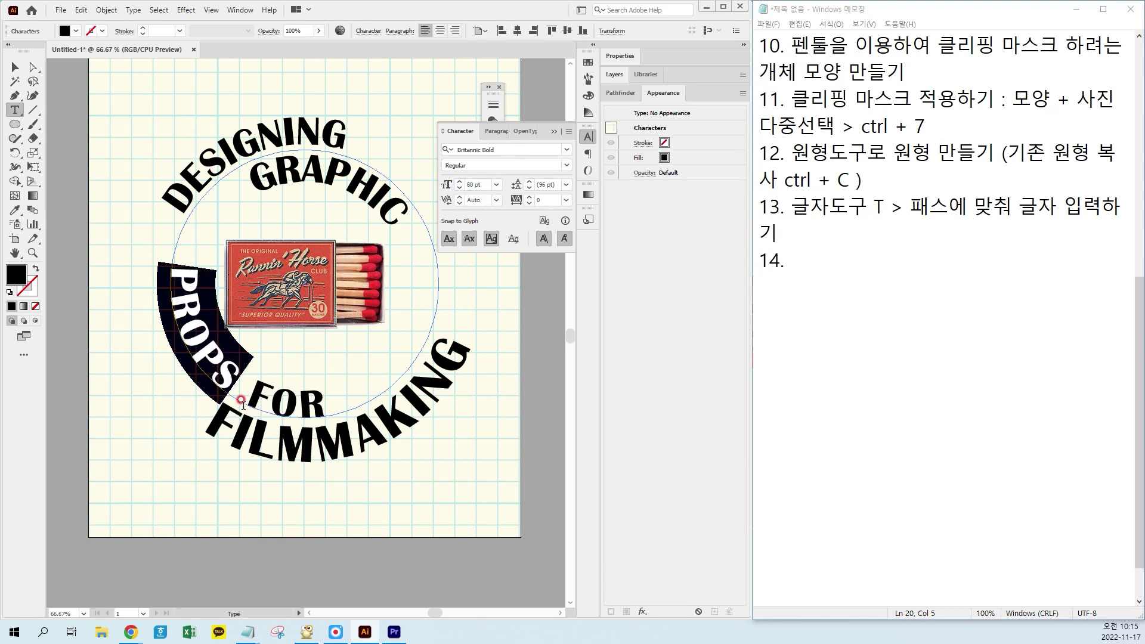
Reduce the font size of the word FOR below that of PROPS, and deselect the text
{"action": "left_click_drag", "start_coordinate": [238, 407], "coordinate": [334, 396]}
{"action": "left_click", "coordinate": [588, 137]}
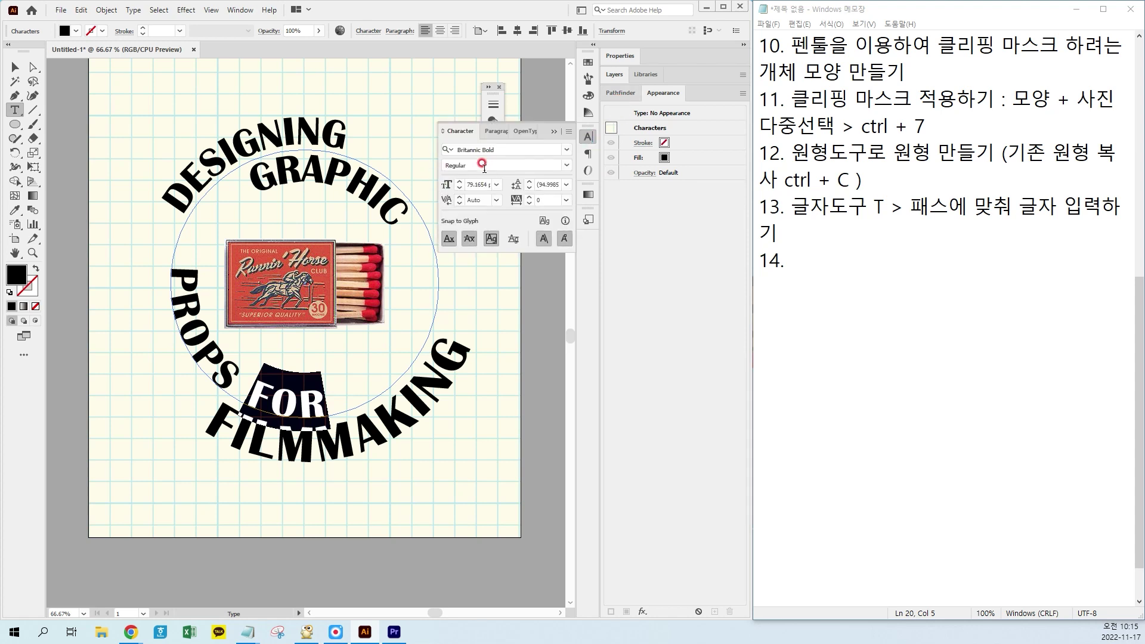
{"action": "left_click_drag", "start_coordinate": [467, 185], "coordinate": [644, 198]}
{"action": "key", "text": "Return"}
{"action": "key", "text": "Escape"}
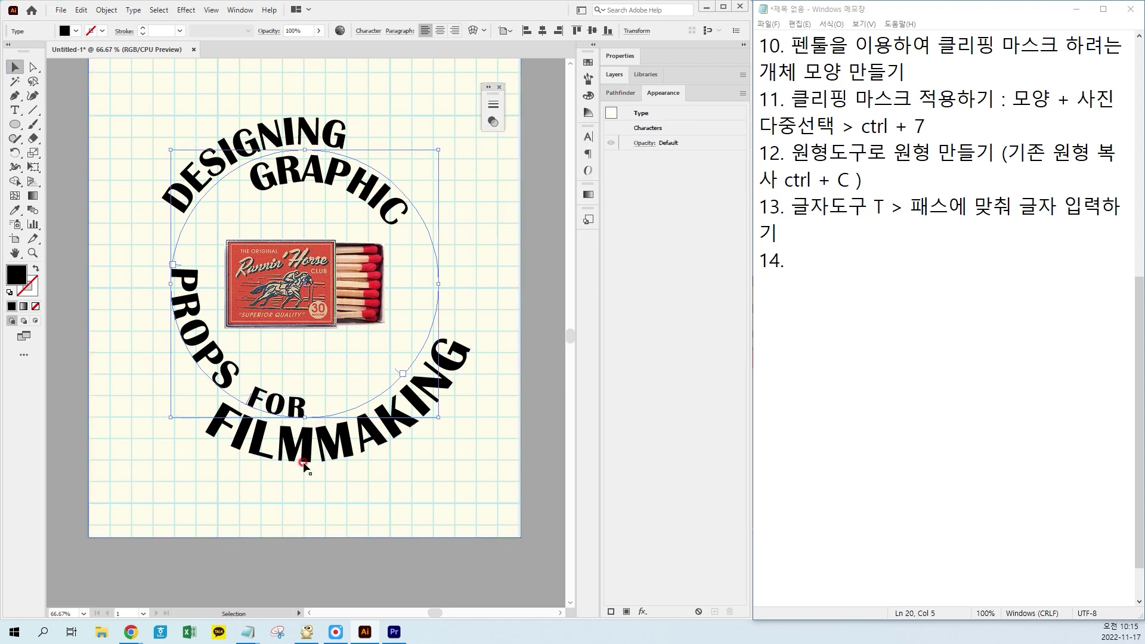
{"action": "left_click", "coordinate": [311, 592]}
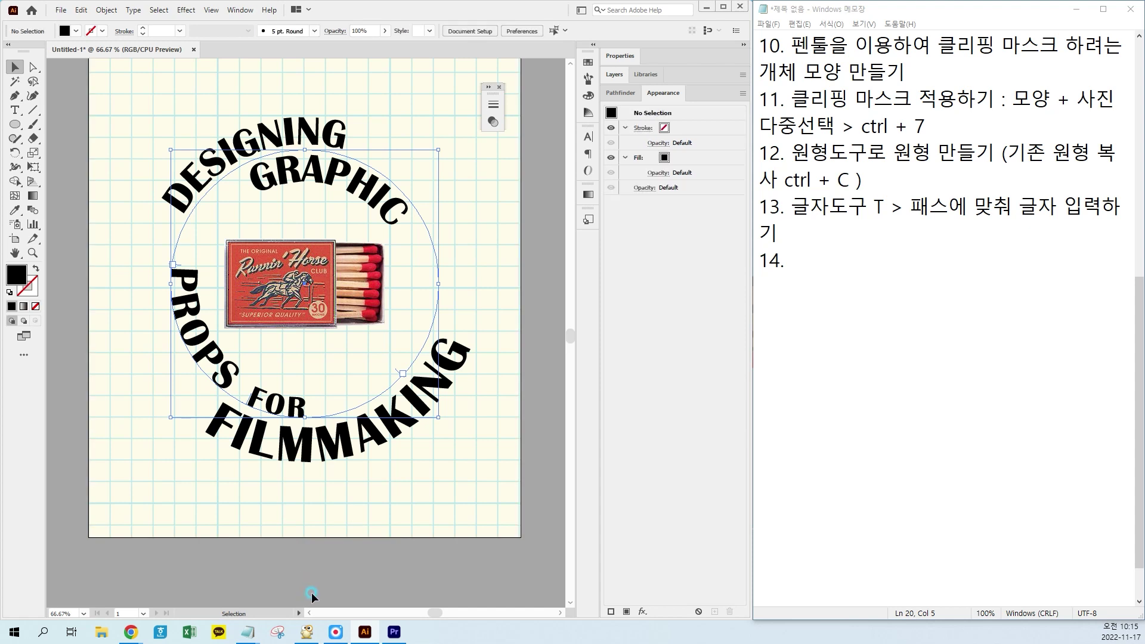
Slide the start of the PROPS FOR path text further down the circle's left side, and deselect it
{"action": "left_click", "coordinate": [15, 109]}
{"action": "left_click", "coordinate": [18, 69]}
{"action": "left_click", "coordinate": [184, 275]}
{"action": "left_click_drag", "start_coordinate": [177, 264], "coordinate": [175, 315]}
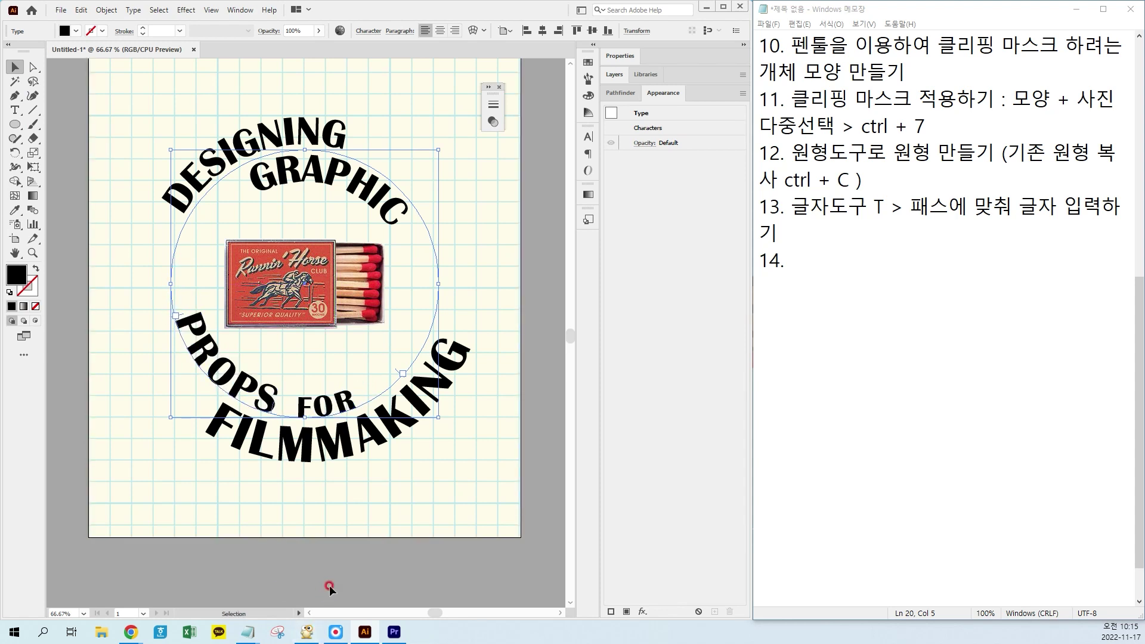
{"action": "left_click", "coordinate": [330, 589]}
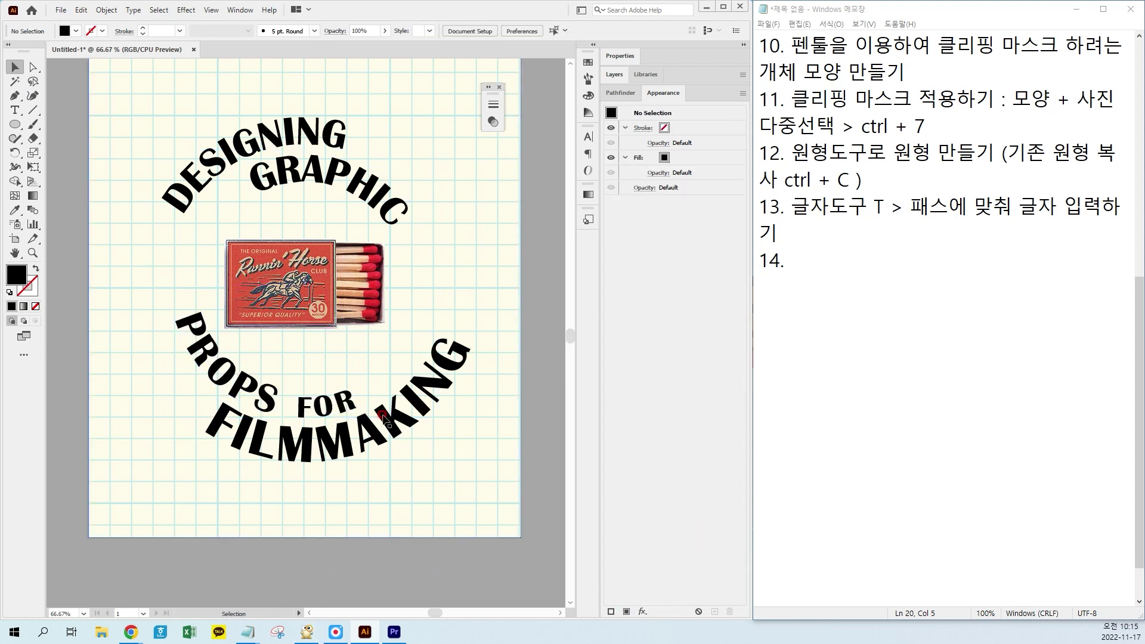
Adjust the end of the FILMMAKING path text along its circle, and deselect it
{"action": "left_click", "coordinate": [447, 334]}
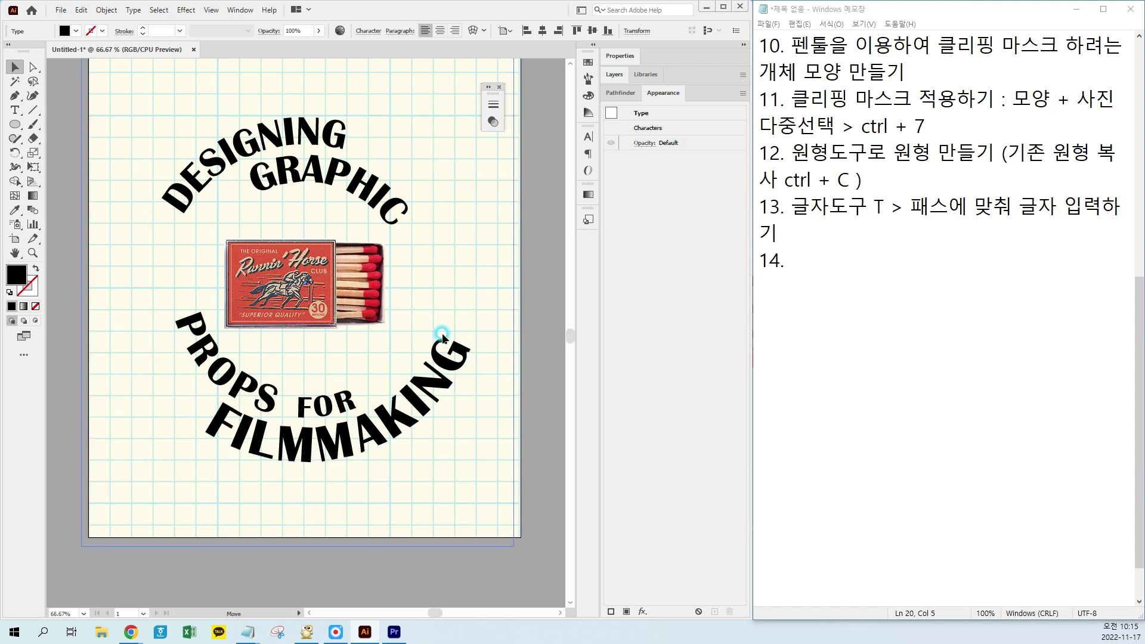
{"action": "left_click", "coordinate": [474, 320]}
{"action": "left_click_drag", "start_coordinate": [474, 320], "coordinate": [449, 341]}
{"action": "left_click", "coordinate": [483, 310]}
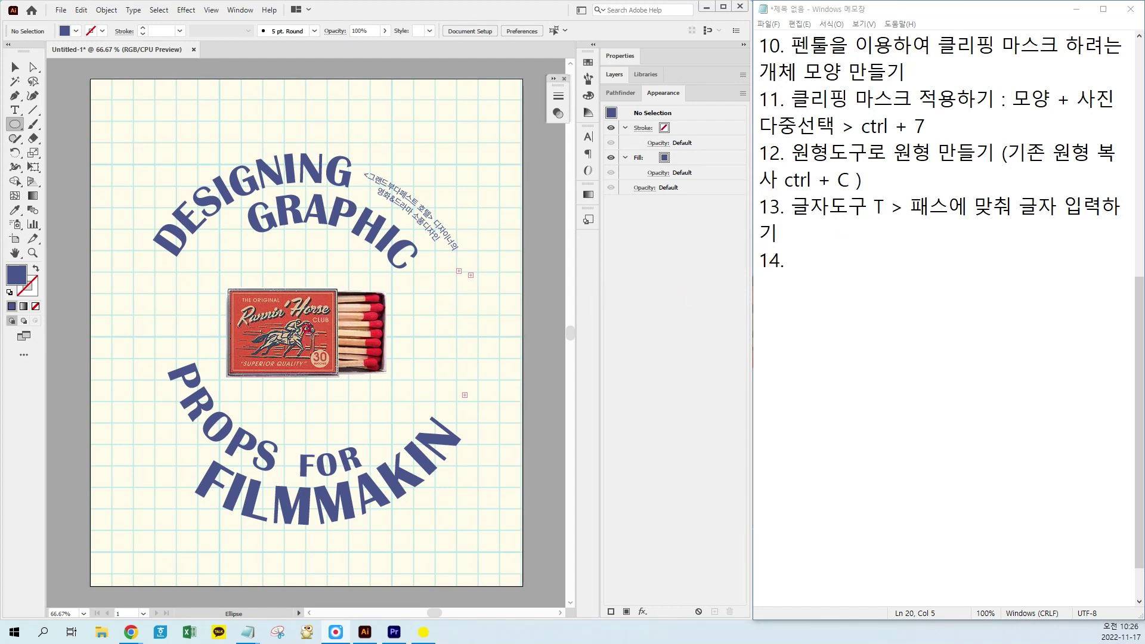
Draw a filled circle from the matchbox's centre and delete its bottom and left anchor points to leave a quarter shape
{"action": "left_click_drag", "start_coordinate": [304, 333], "coordinate": [403, 411]}
{"action": "key", "text": "a"}
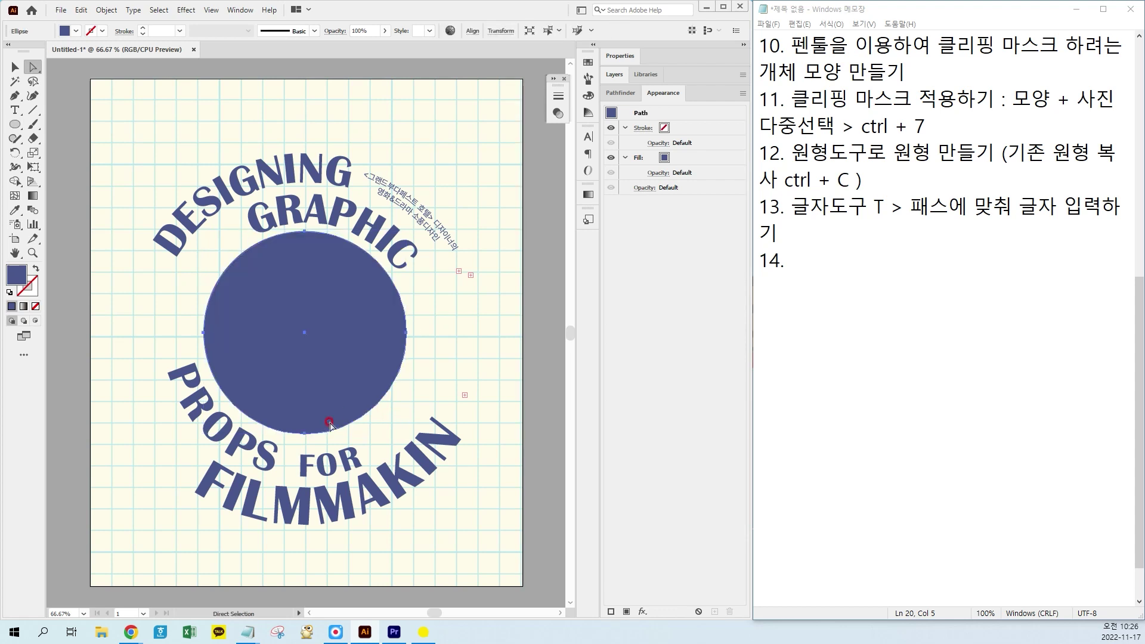
{"action": "left_click", "coordinate": [305, 434]}
{"action": "key", "text": "Delete"}
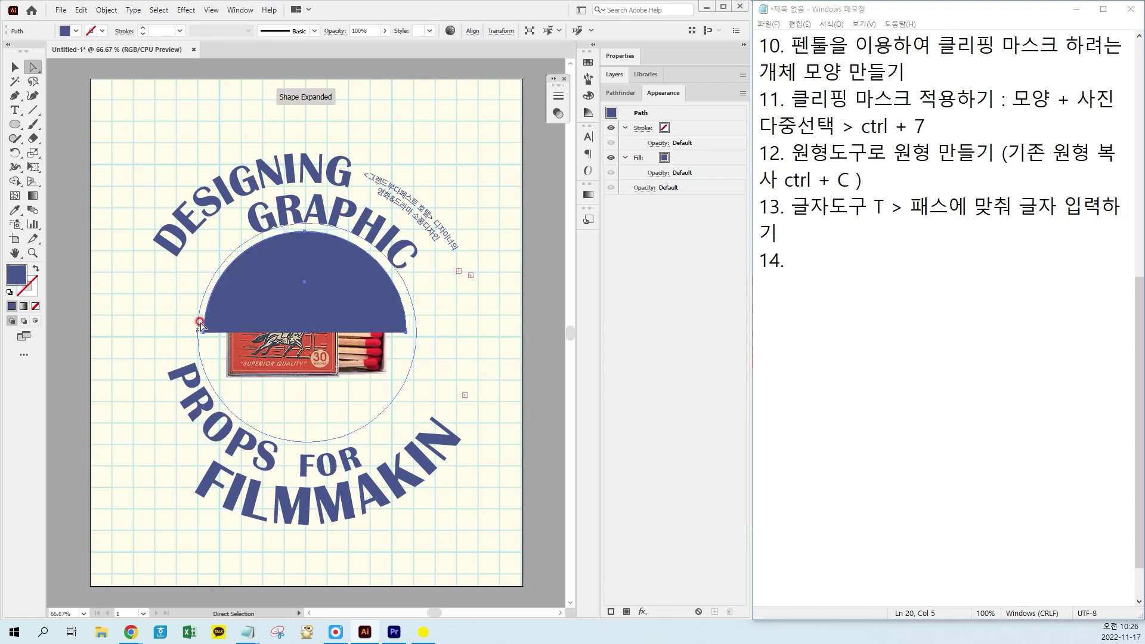
{"action": "left_click", "coordinate": [204, 332]}
{"action": "key", "text": "Delete"}
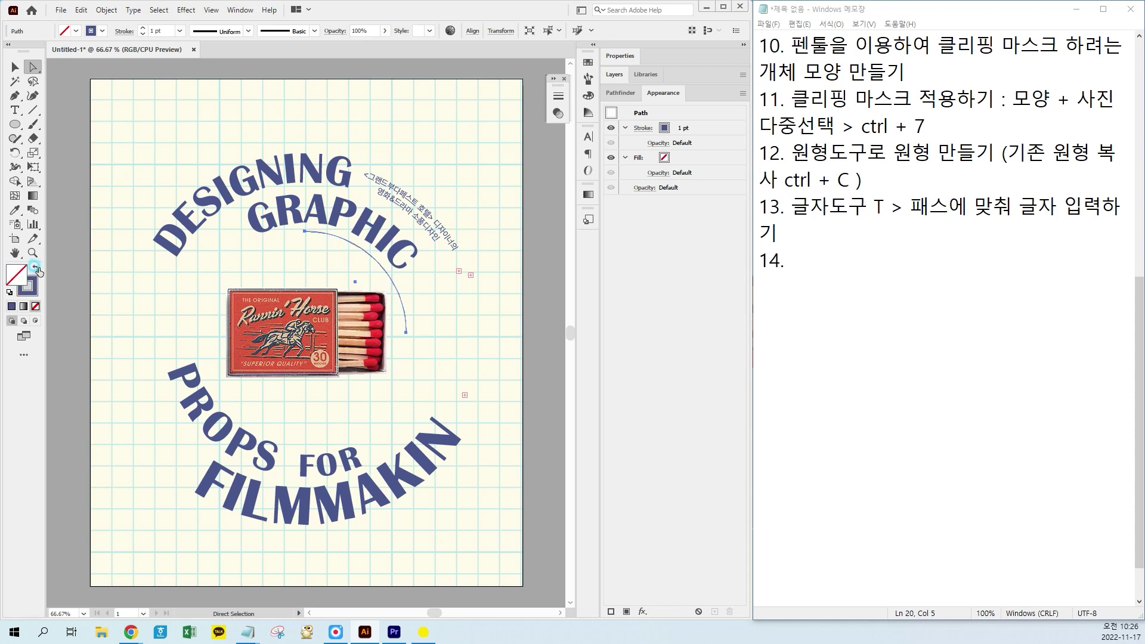
Swap fill and stroke so only the stroke is coloured, and remove the practice quarter arc
{"action": "left_click", "coordinate": [38, 268]}
{"action": "key", "text": "v"}
{"action": "left_click", "coordinate": [556, 438]}
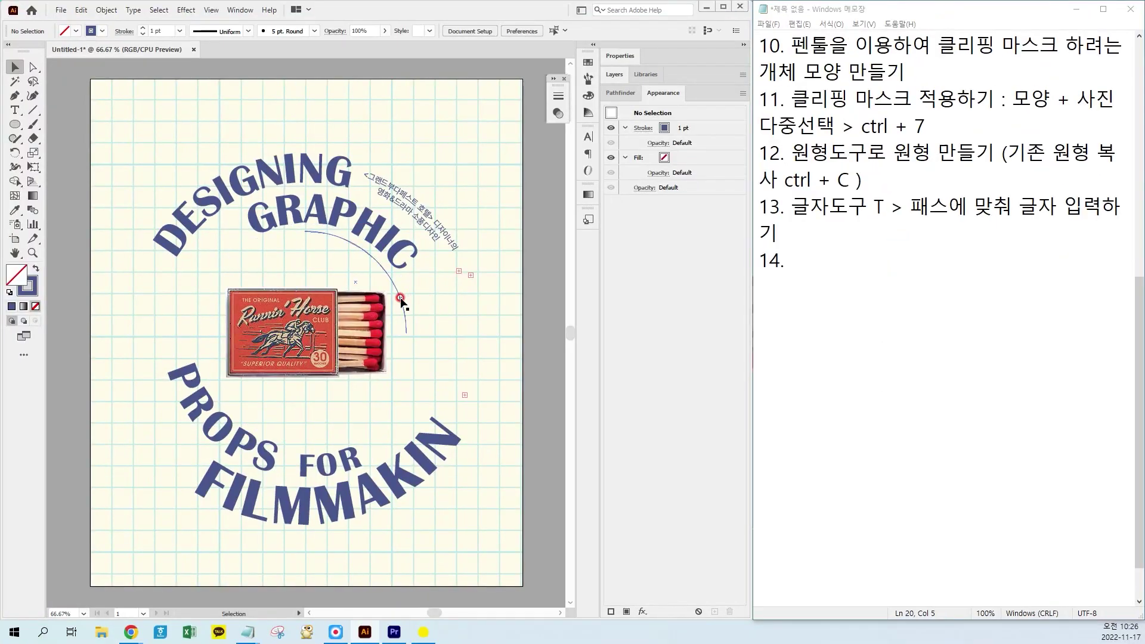
{"action": "left_click", "coordinate": [401, 297]}
In Notepad, write "원형 도구 만들기" as note 14 and start line "15."
{"action": "left_click", "coordinate": [816, 246]}
{"action": "type", "text": "원형 도"}
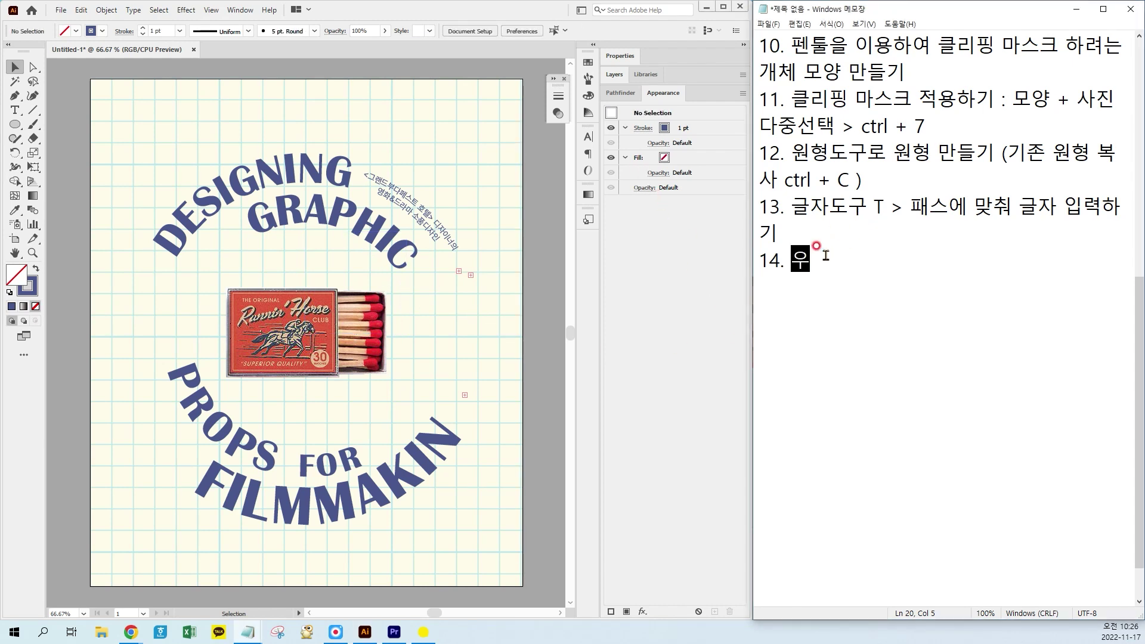
{"action": "type", "text": "구 만들기"}
{"action": "key", "text": "Return"}
{"action": "type", "text": "15."}
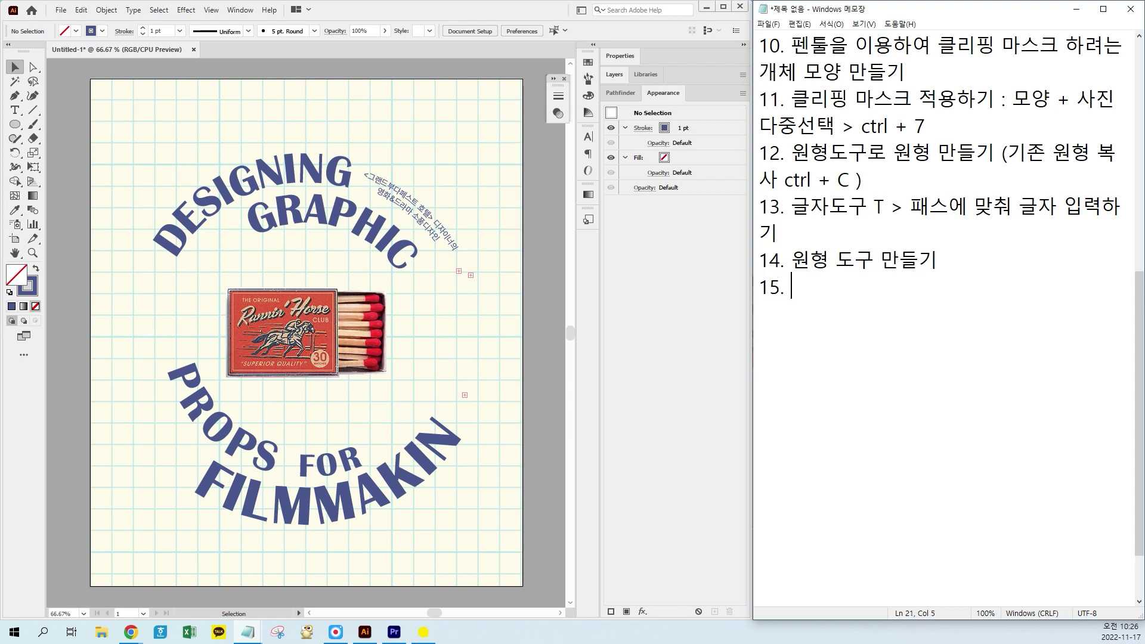
Draw a stroke-only circle from the centre around the matchbox in Illustrator, and append ": 선색만 지정" to note 14 in Notepad
{"action": "left_click", "coordinate": [15, 124]}
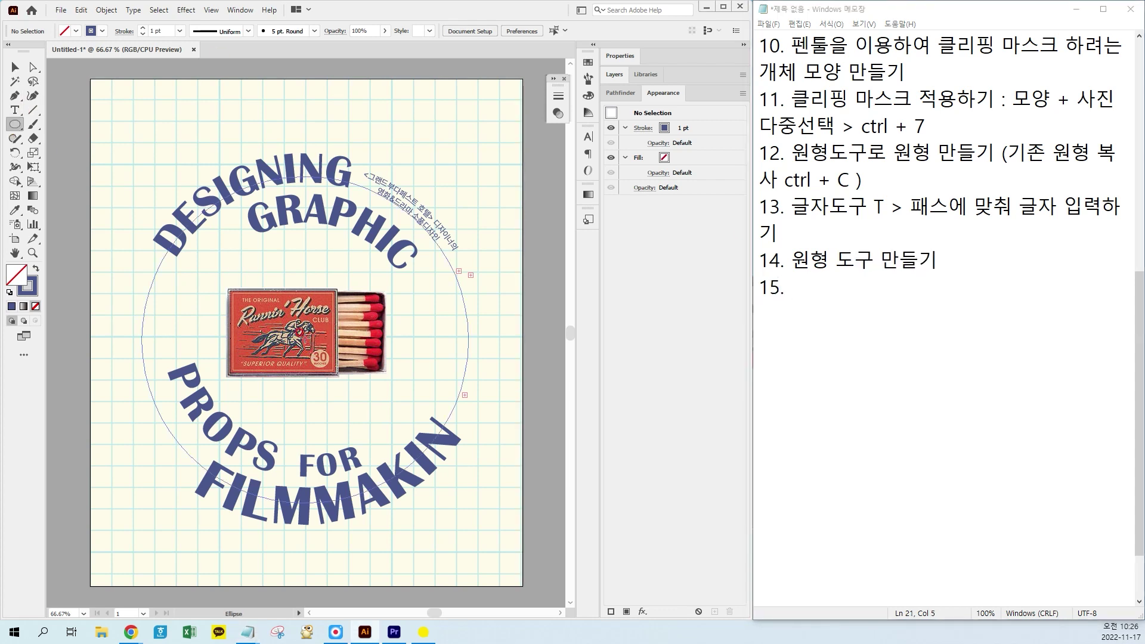
{"action": "mouse_move", "coordinate": [302, 332]}
{"action": "left_mouse_down"}
{"action": "mouse_move", "coordinate": [410, 407]}
{"action": "mouse_move", "coordinate": [403, 397]}
{"action": "left_mouse_up"}
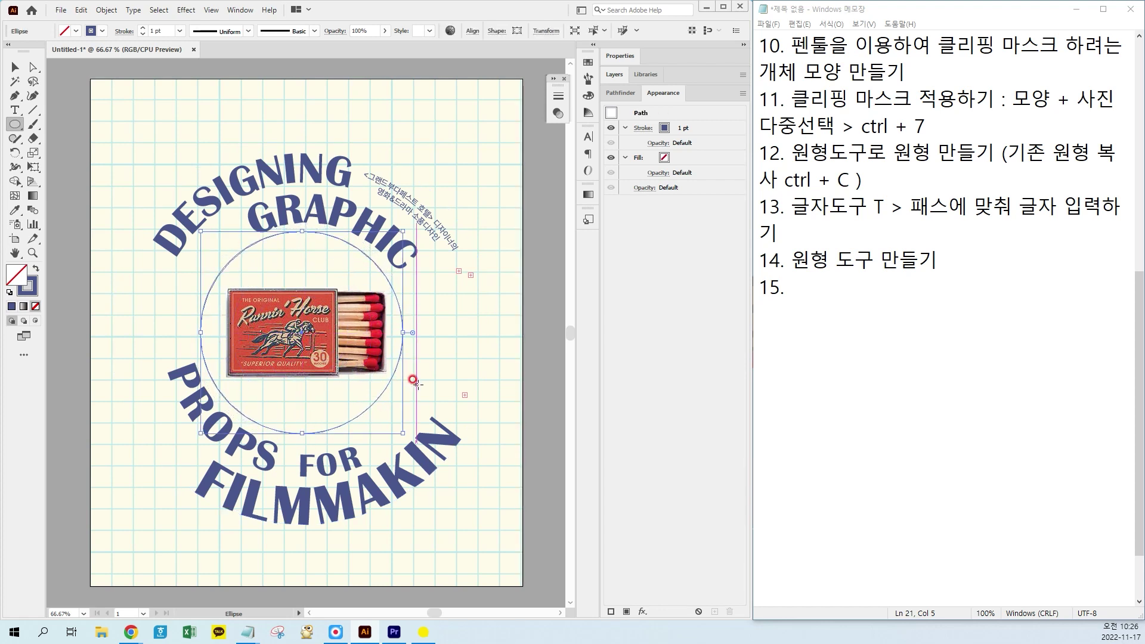
{"action": "left_click", "coordinate": [1002, 253]}
{"action": "type", "text": ": 서"}
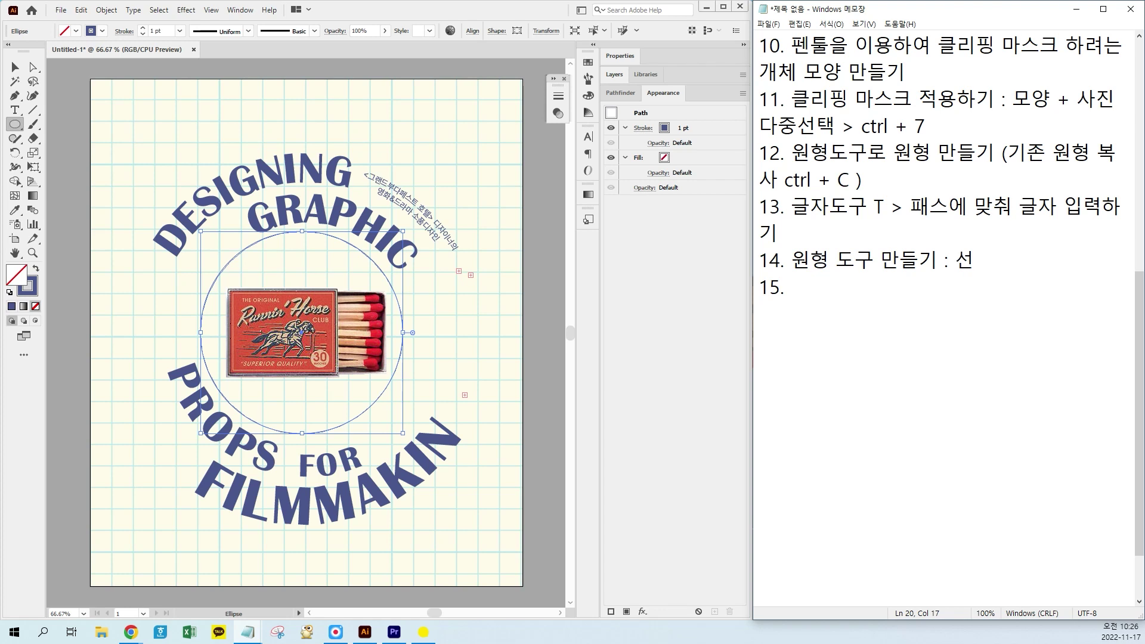
{"action": "type", "text": "색만 "}
{"action": "type", "text": "지정"}
{"action": "key", "text": "Down"}
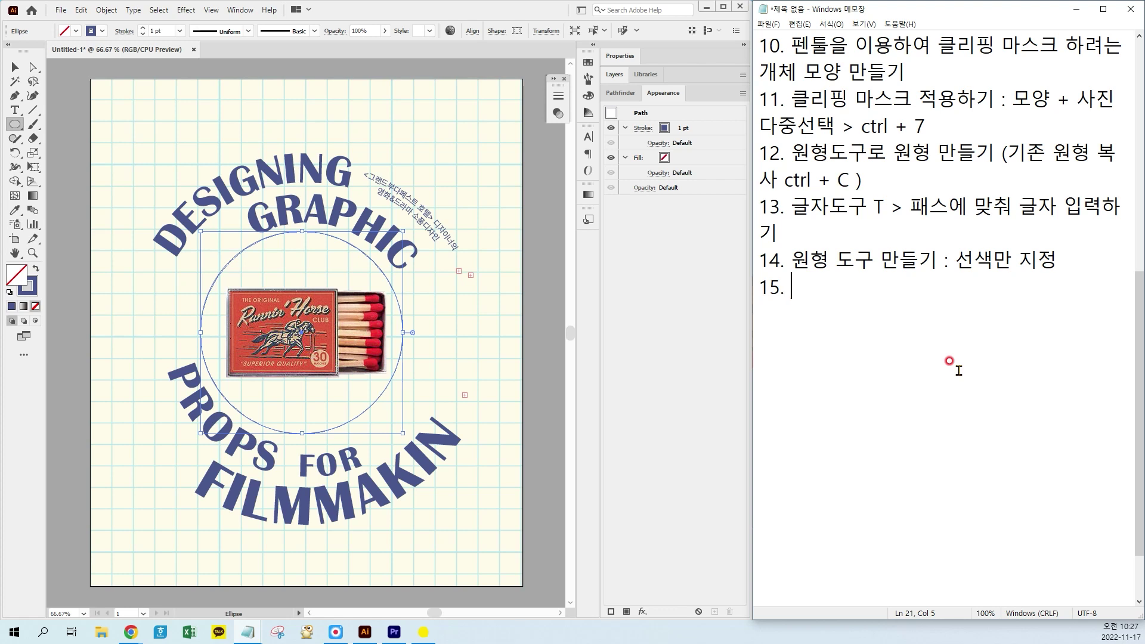
Write "직접선택툴 A" as note 15
{"action": "type", "text": "직접선"}
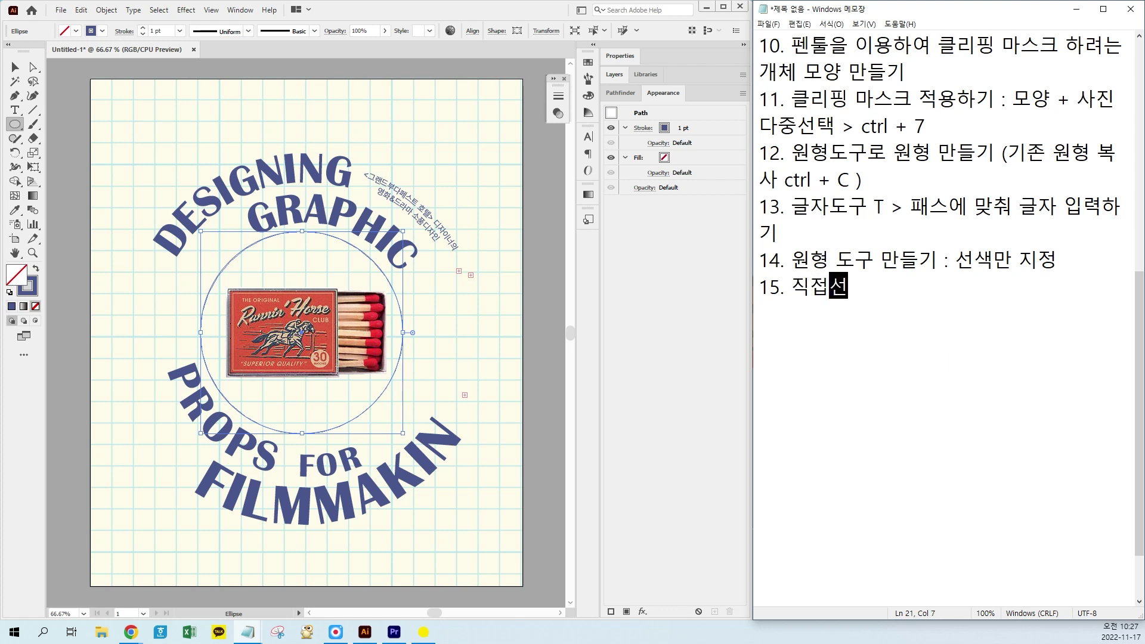
{"action": "type", "text": "택툴 "}
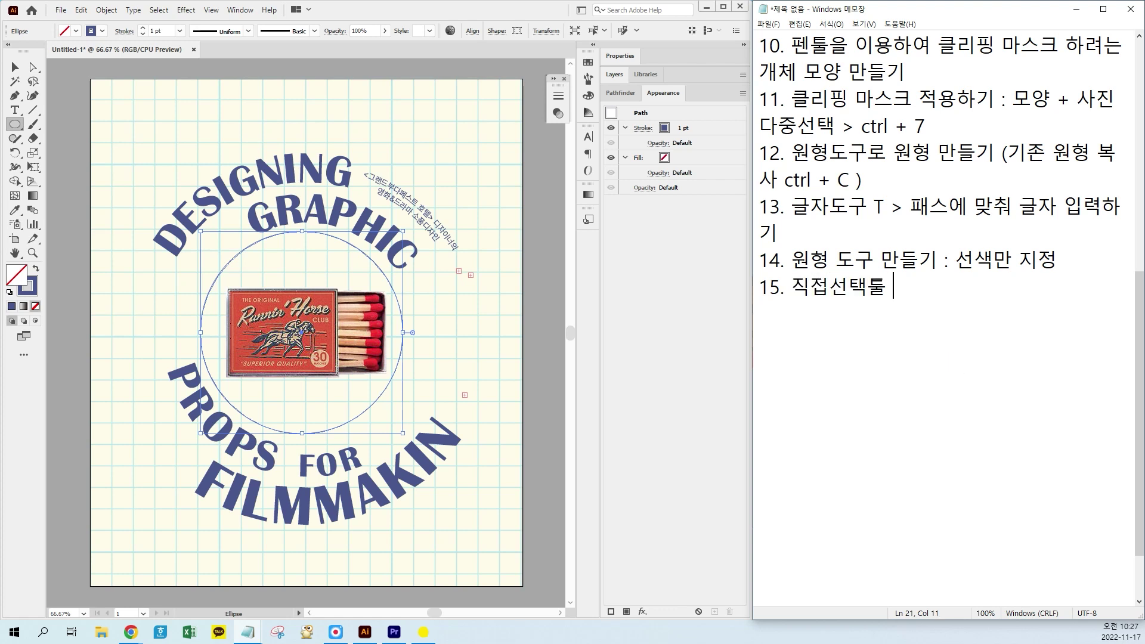
{"action": "type", "text": "A"}
In Illustrator, delete the circle's left and bottom anchor points with the Direct Selection tool to leave an upper-right quarter arc
{"action": "left_click", "coordinate": [33, 67]}
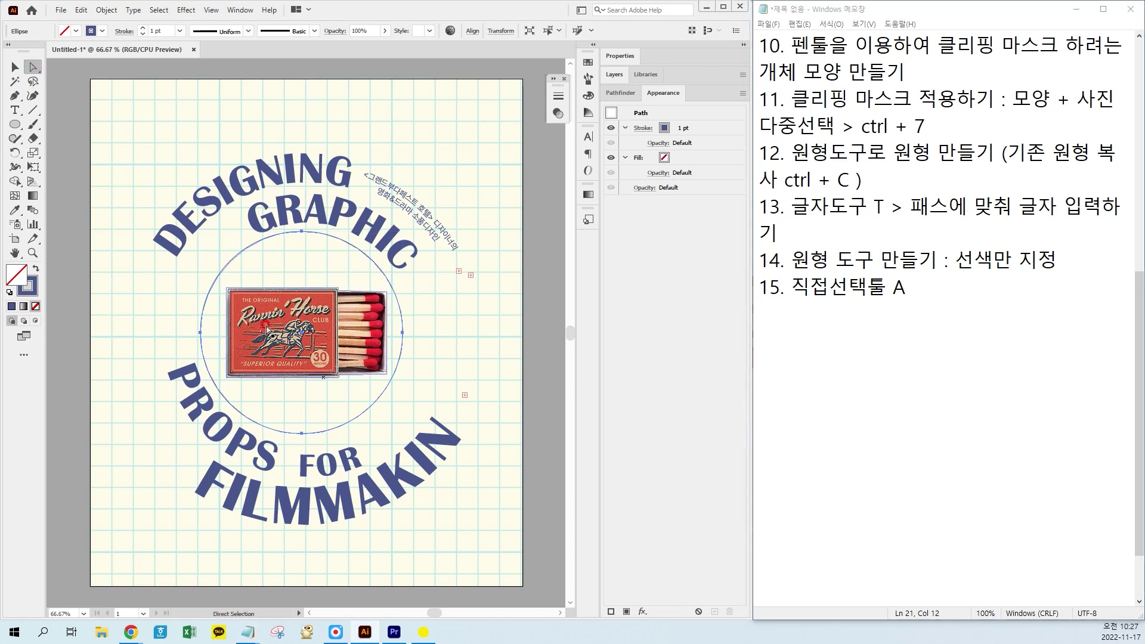
{"action": "key", "text": "v"}
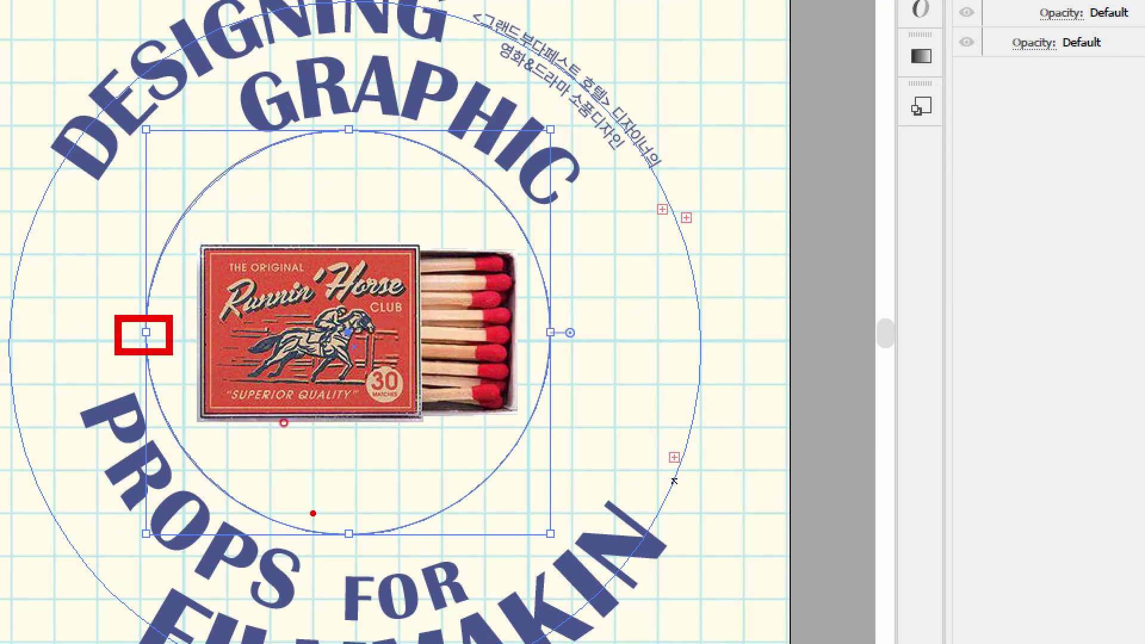
{"action": "key", "text": "a"}
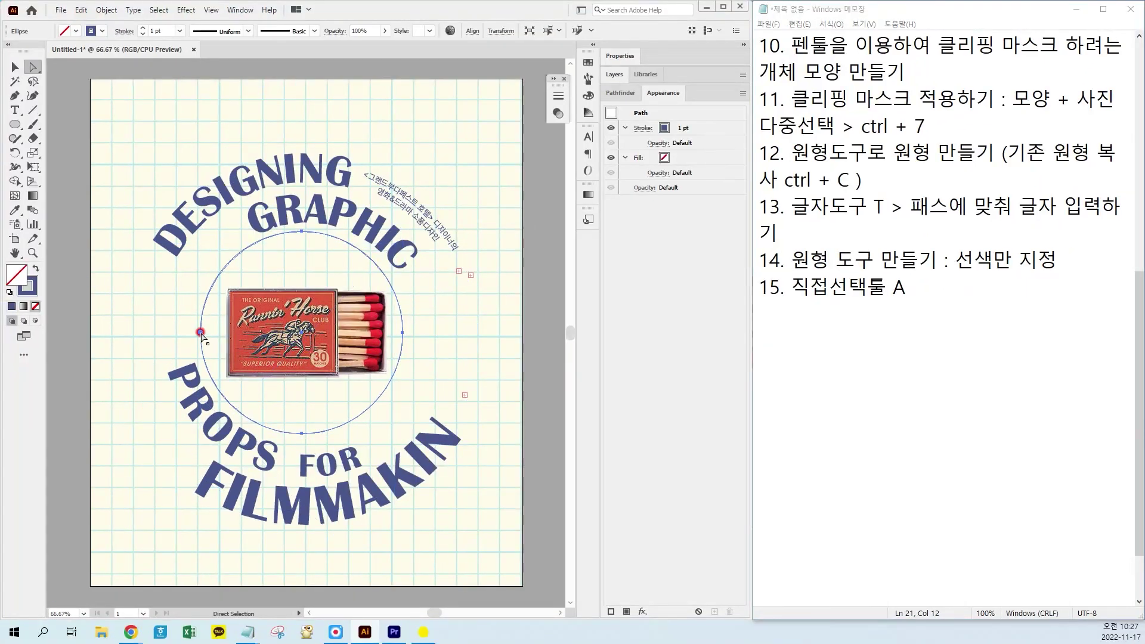
{"action": "left_click", "coordinate": [200, 333]}
{"action": "key", "text": "Delete"}
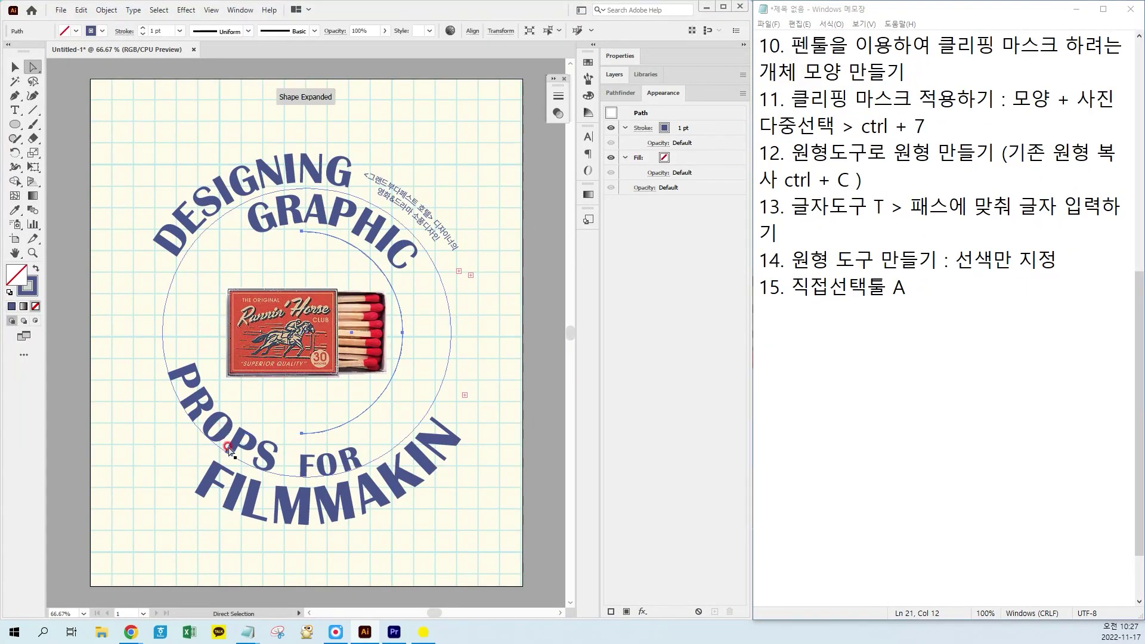
{"action": "left_click", "coordinate": [300, 435]}
{"action": "key", "text": "Delete"}
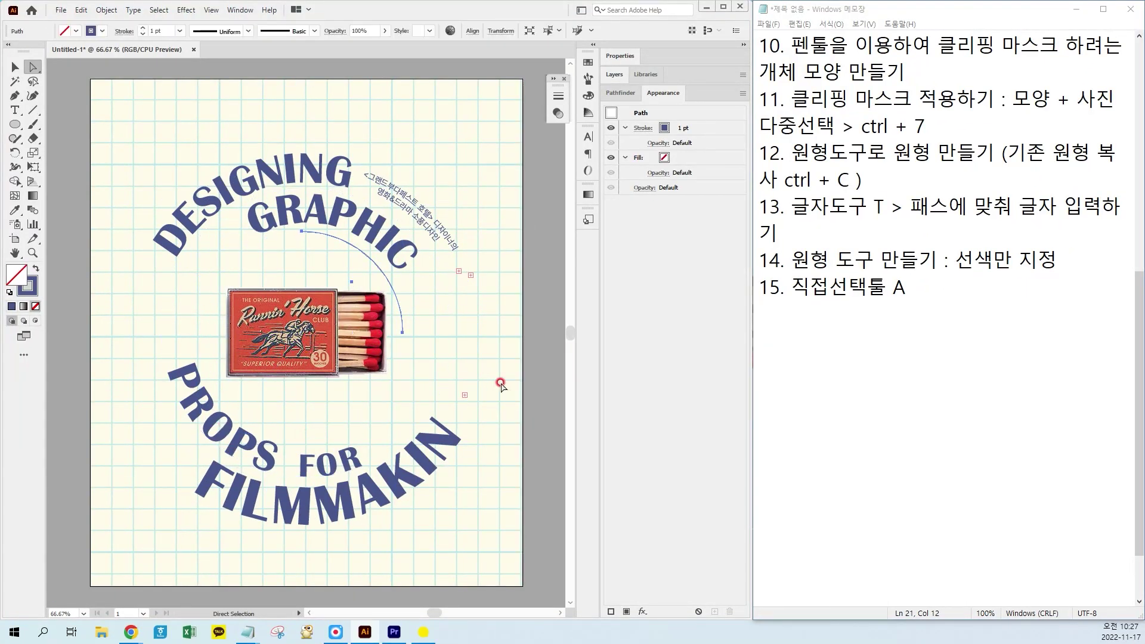
{"action": "key", "text": "v"}
{"action": "left_click", "coordinate": [565, 470]}
{"action": "left_click", "coordinate": [401, 305]}
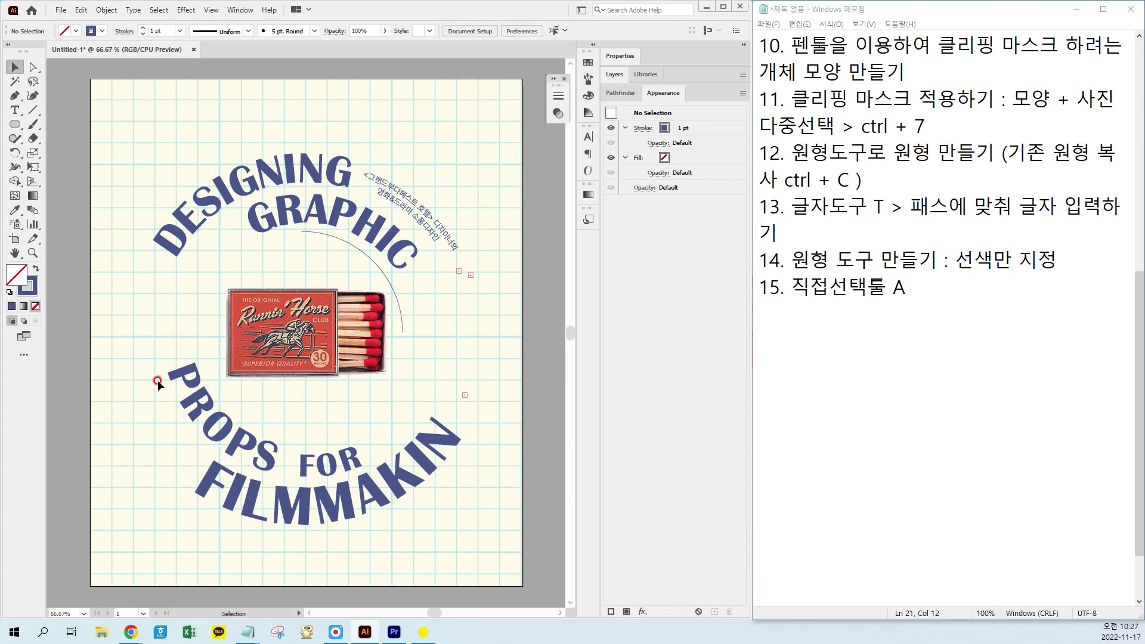